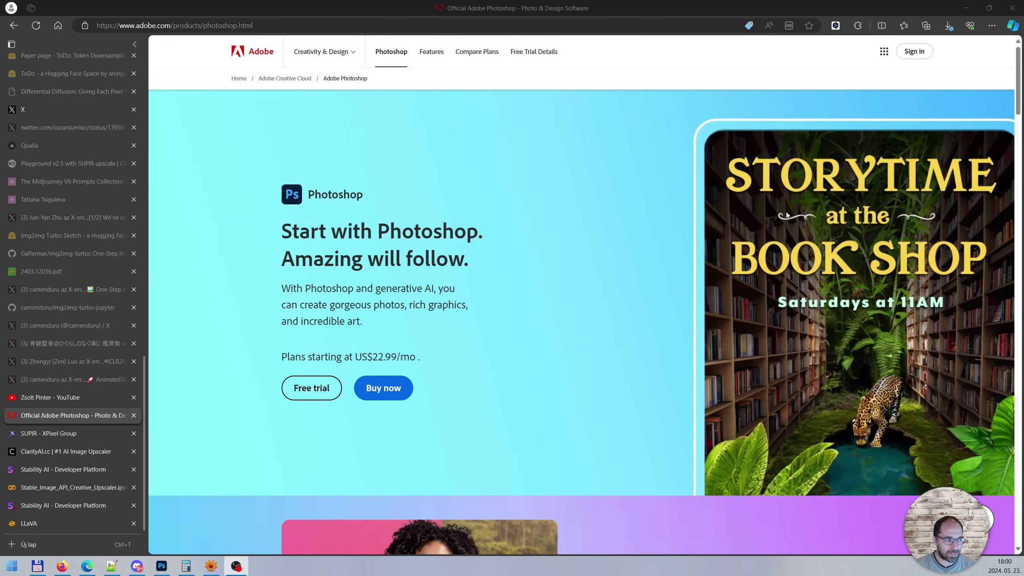
Switch to the SUPIR page and compare the red SUV's low-quality input against the SUPIR result.
click(56, 434)
scroll(417, 282, down, 3)
scroll(338, 163, down, 1)
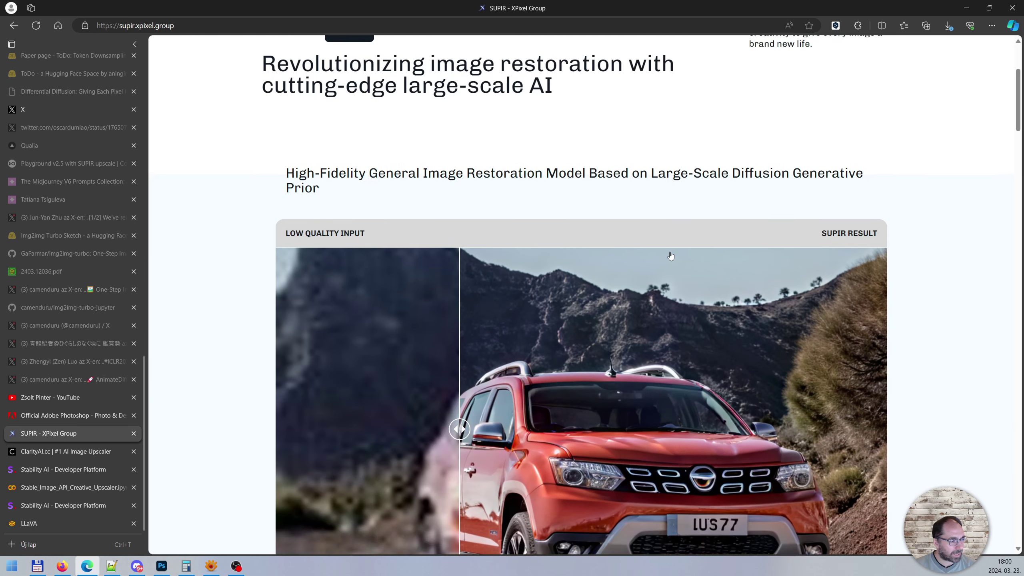
scroll(670, 256, down, 4)
scroll(471, 366, up, 2)
mouse_move(471, 366)
mouse_down()
mouse_move(777, 378)
mouse_move(406, 379)
mouse_up()
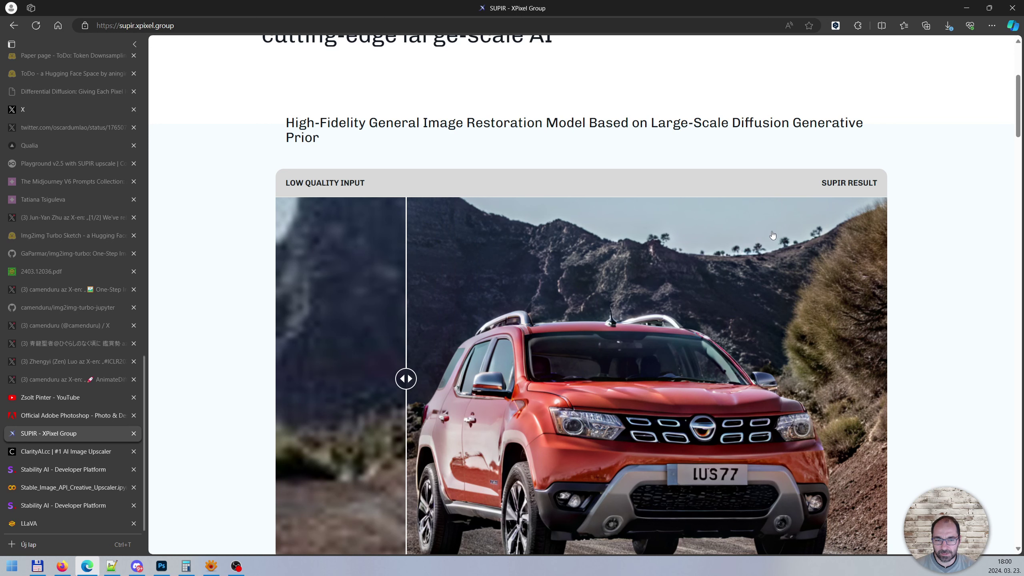
scroll(648, 228, down, 2)
scroll(645, 226, up, 2)
scroll(625, 212, up, 6)
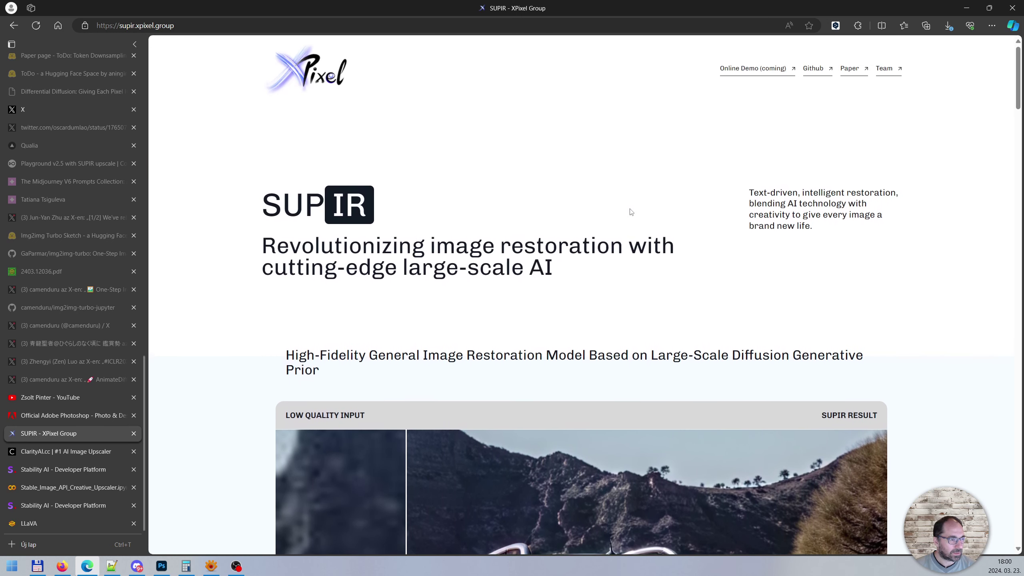
click(61, 447)
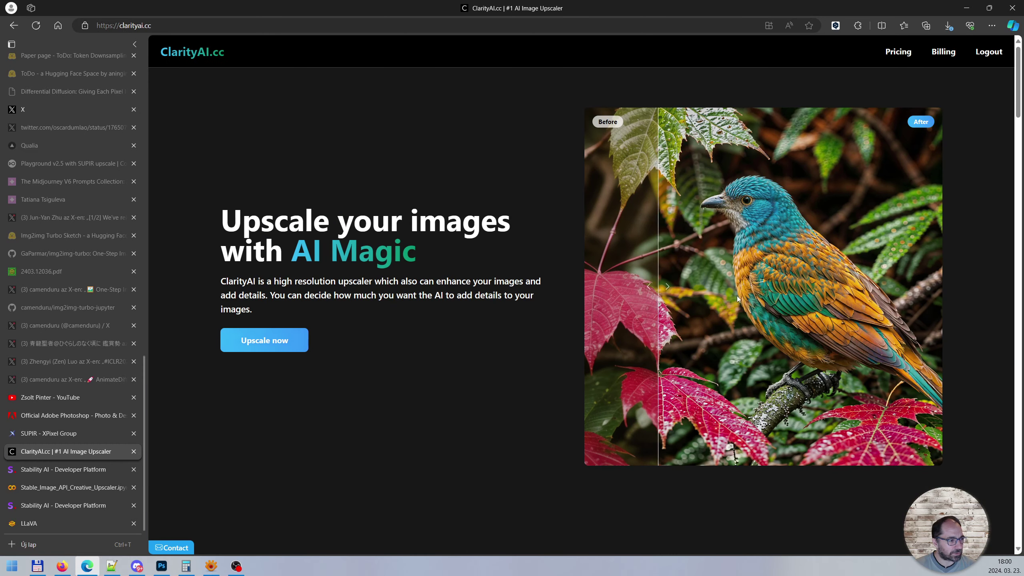
drag(765, 291, 851, 291)
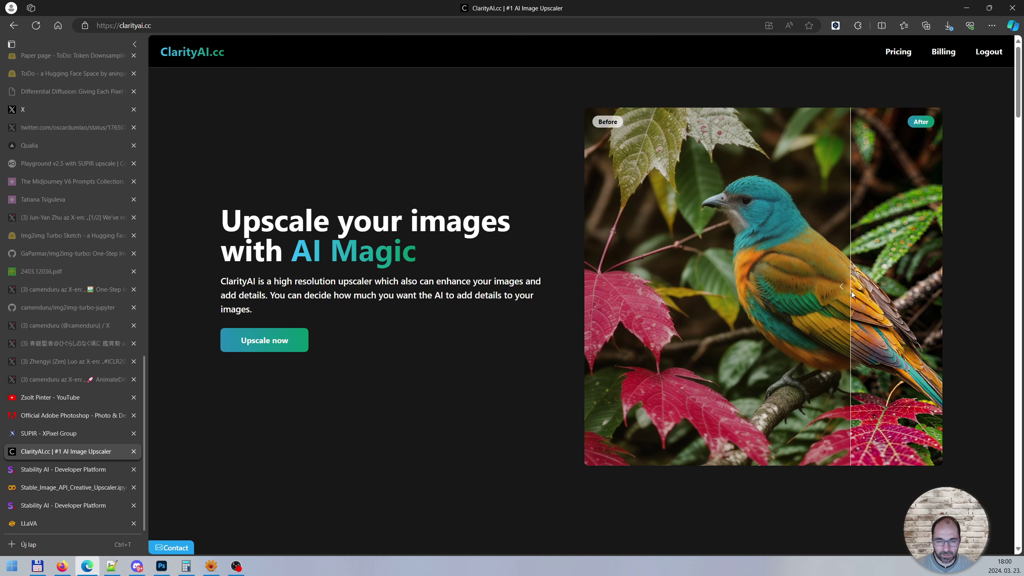
click(72, 434)
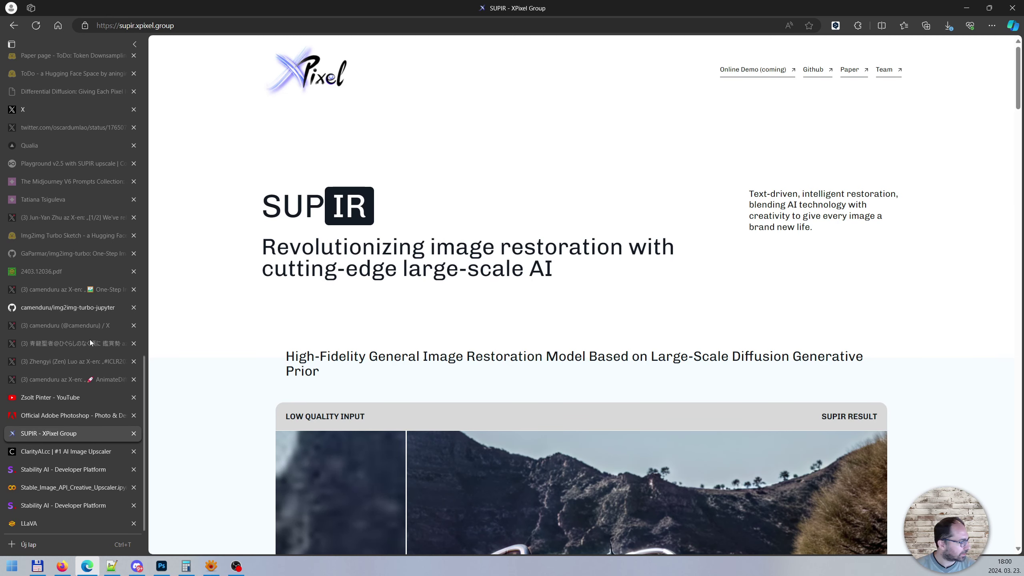
Browse the Stability AI Stable Image docs, then go to the API Keys page listing one key.
click(56, 469)
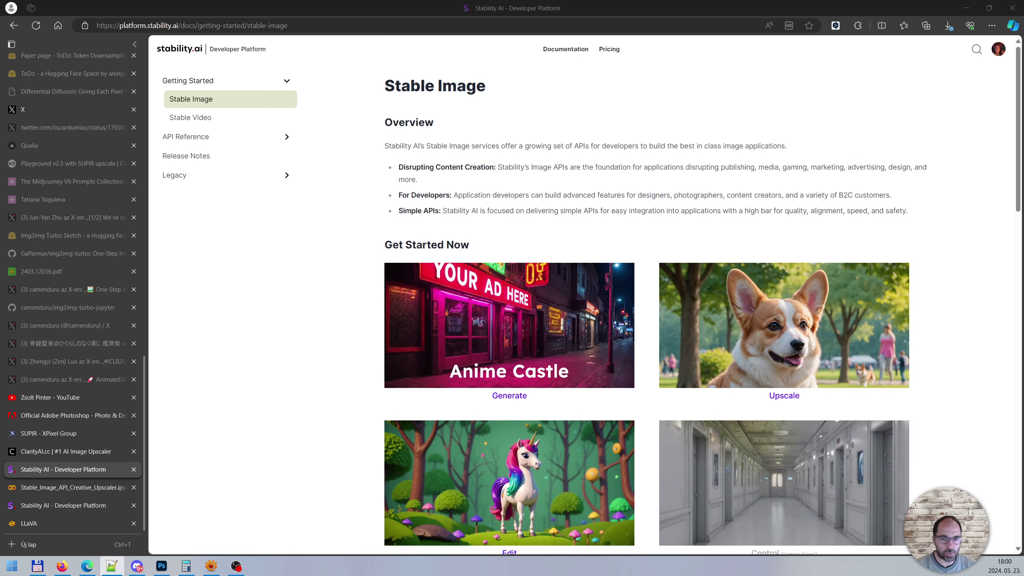
scroll(887, 283, down, 3)
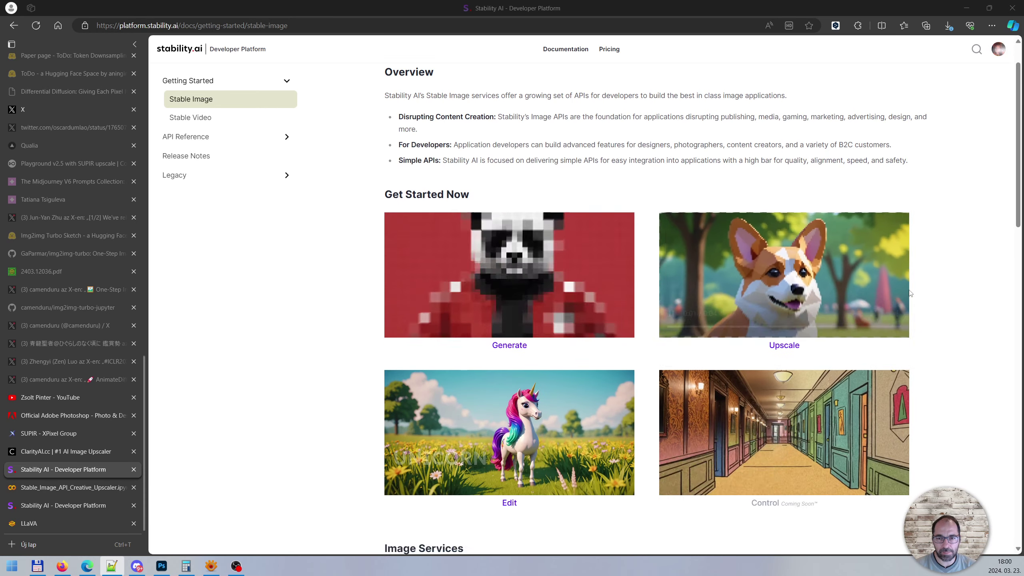
scroll(907, 293, down, 2)
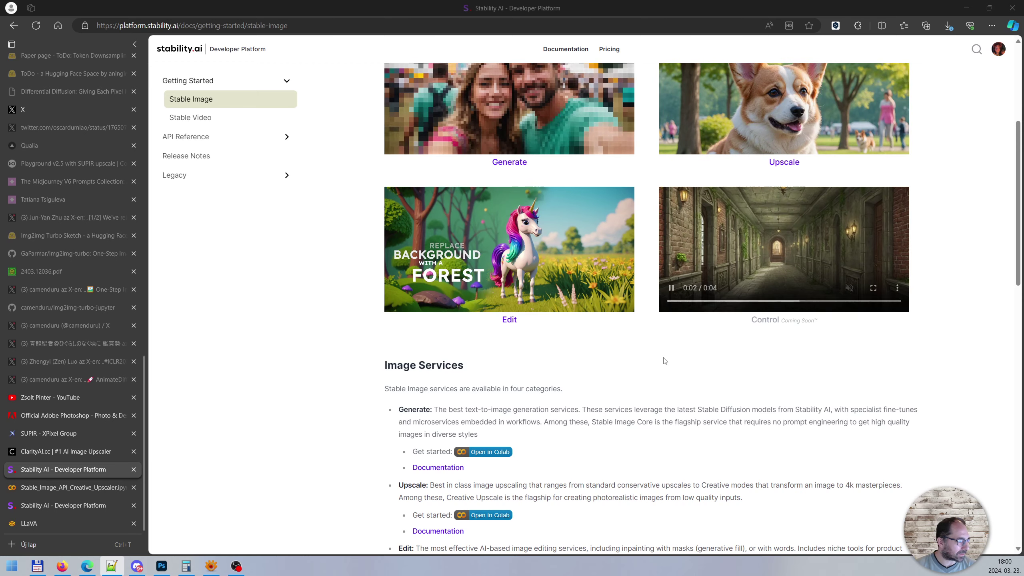
scroll(665, 360, down, 3)
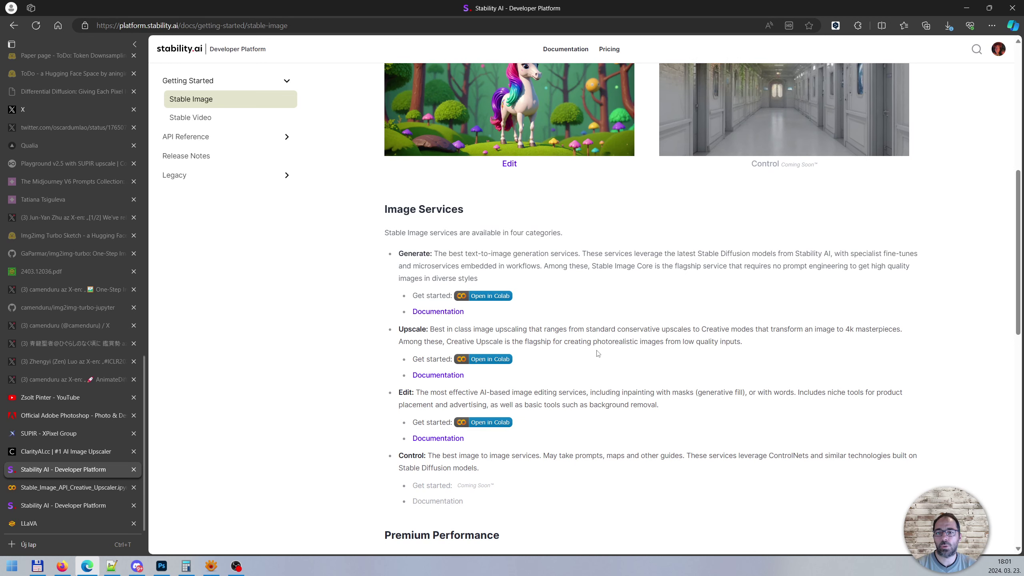
scroll(593, 342, up, 2)
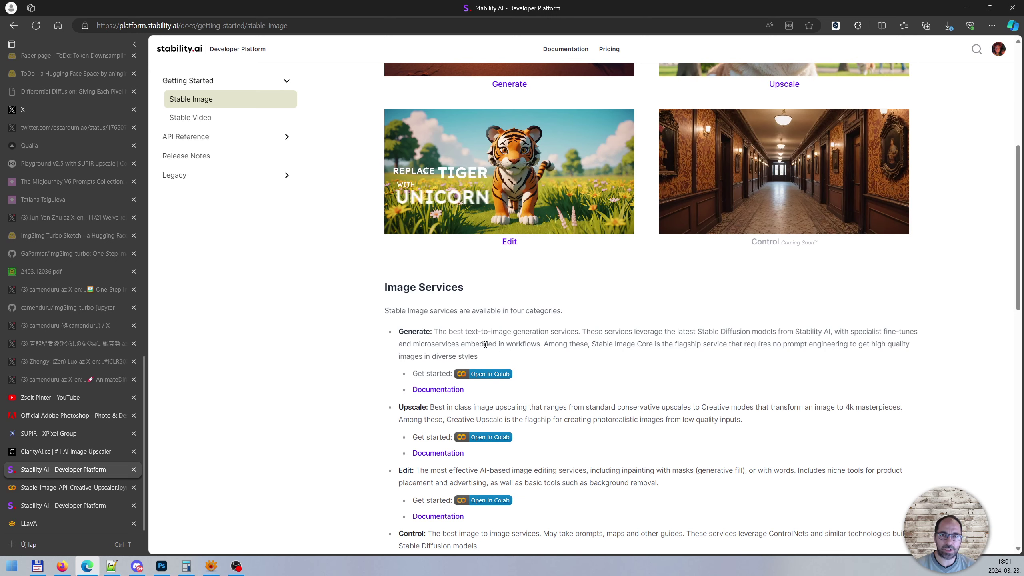
click(48, 506)
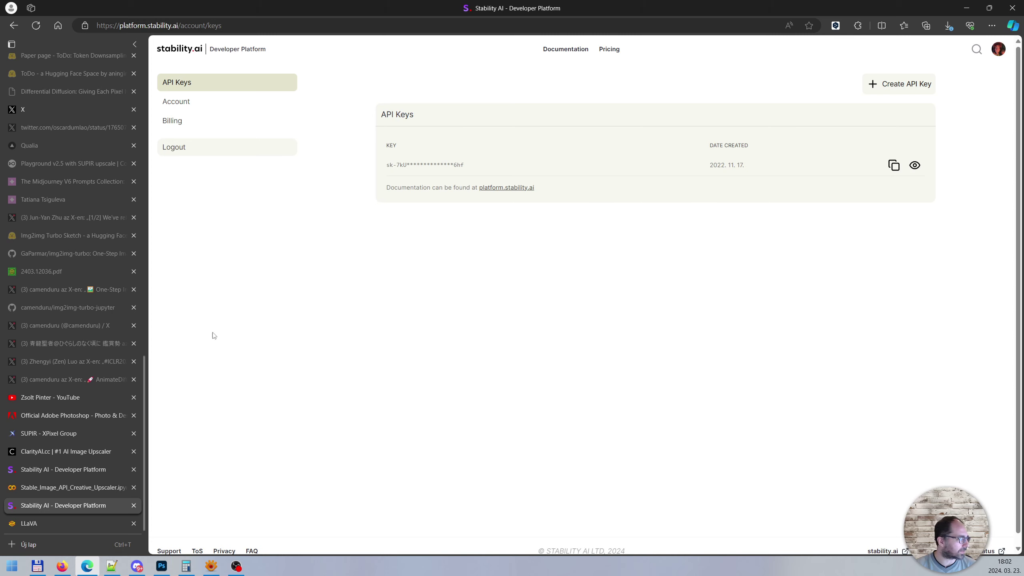
Switch to the Adobe Photoshop product page showing plans from US$22.99/mo.
click(47, 421)
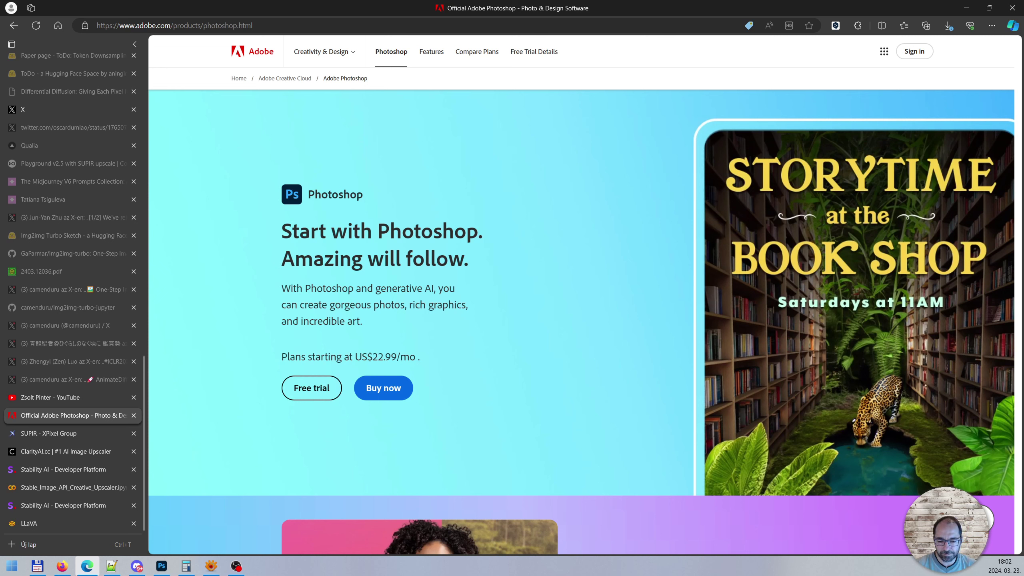
Switch from Edge to Photoshop, where Camera Raw shows x-conan.jpg over 03.psd.
key(alt+Tab)
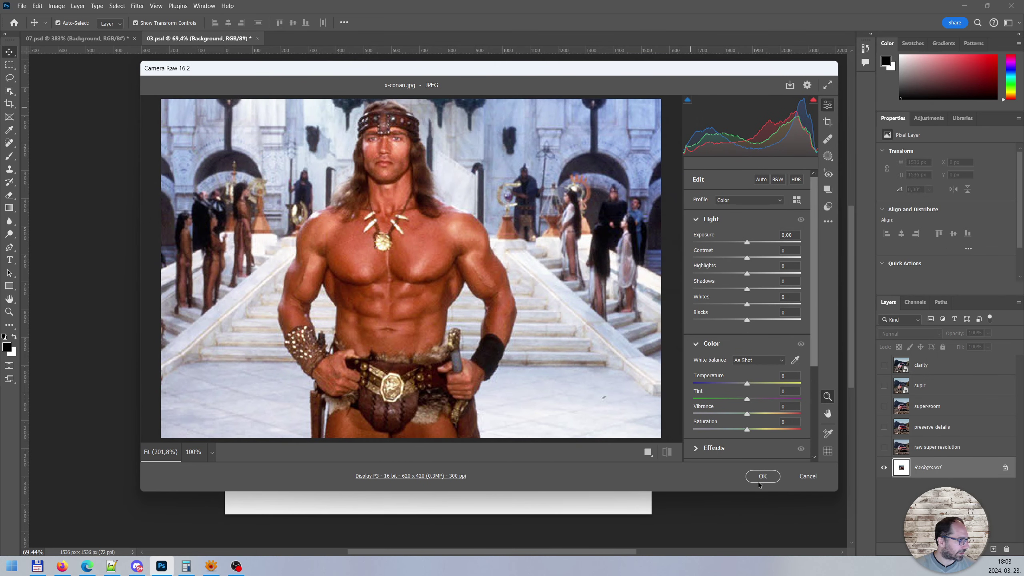
View x-conan.jpg at 100% zoom in Camera Raw, then close it without applying changes.
scroll(562, 348, down, 3)
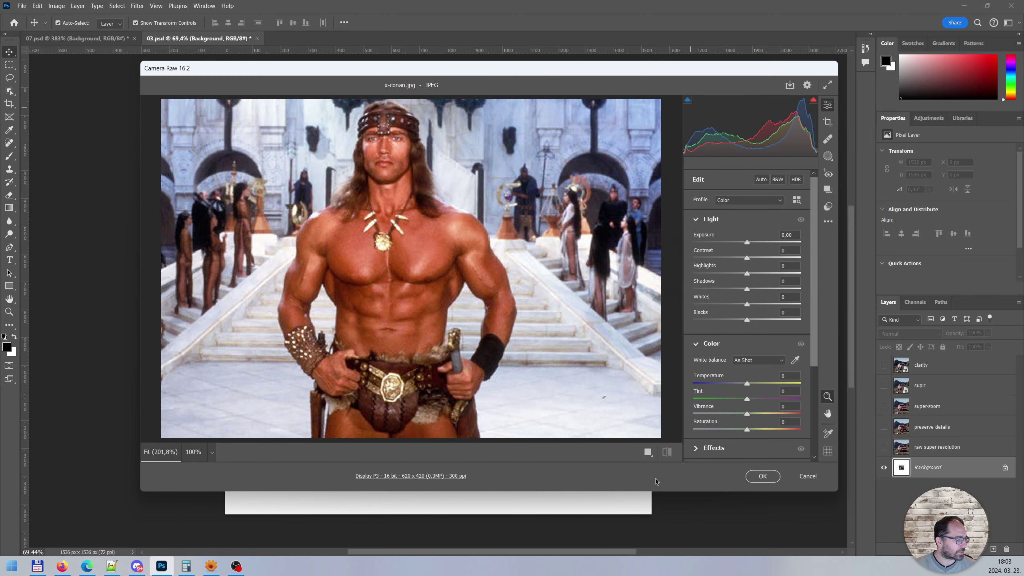
click(212, 453)
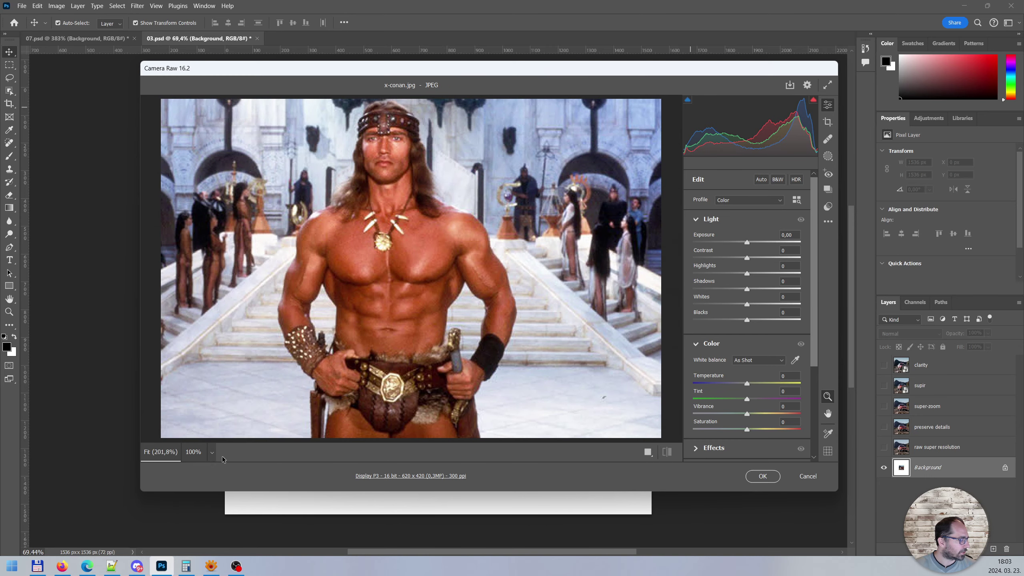
click(190, 455)
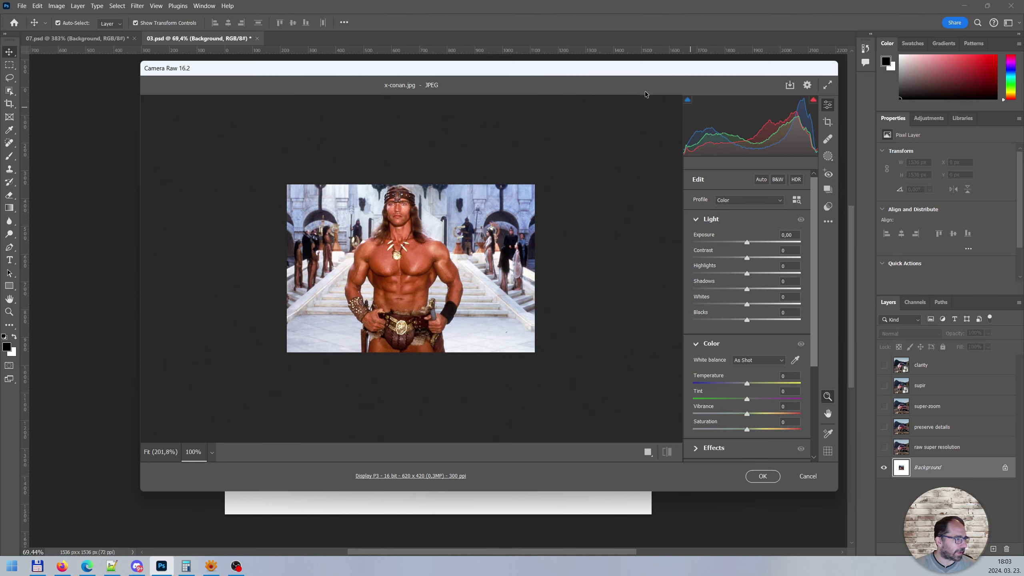
key(Escape)
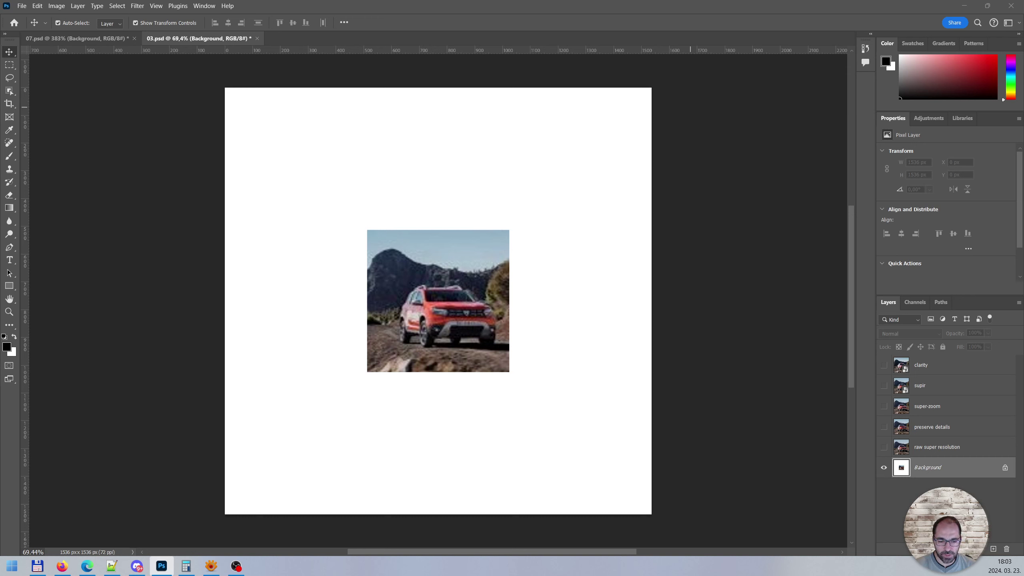
key(alt+Tab)
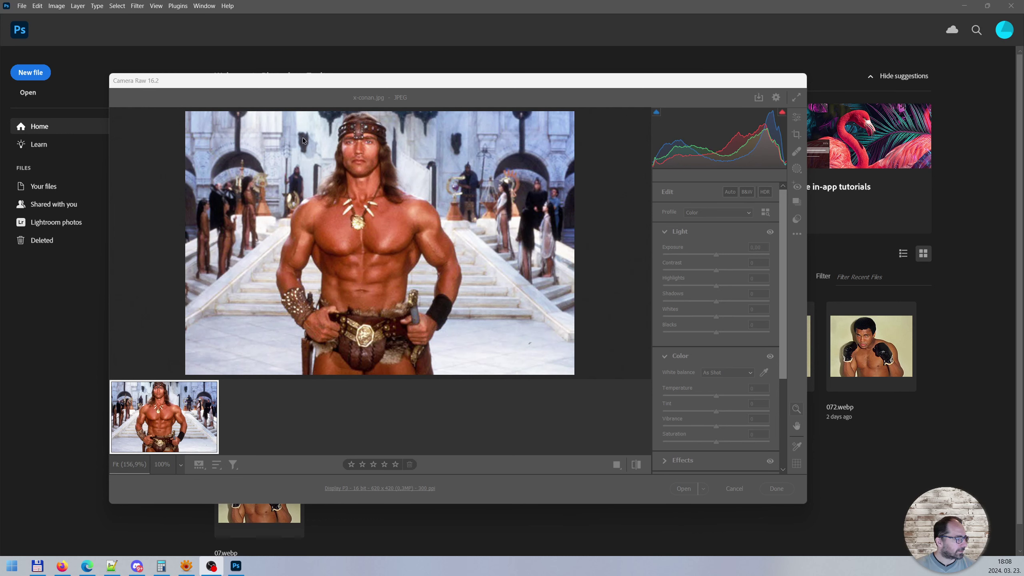
Bring up the AI Enhance options for x-conan.jpg from the Camera Raw filmstrip thumbnail.
drag(399, 84, 419, 76)
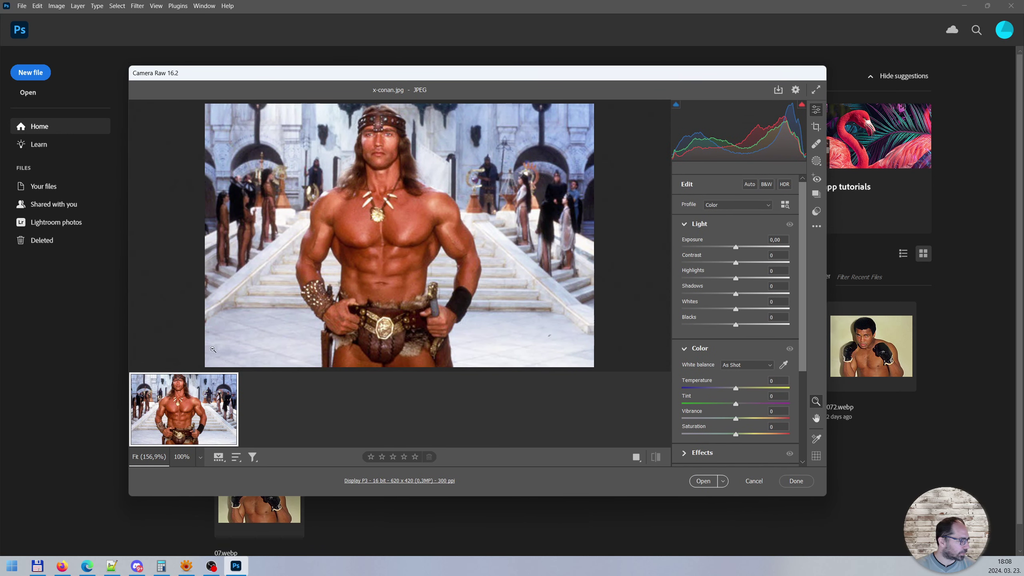
mouse_move(164, 417)
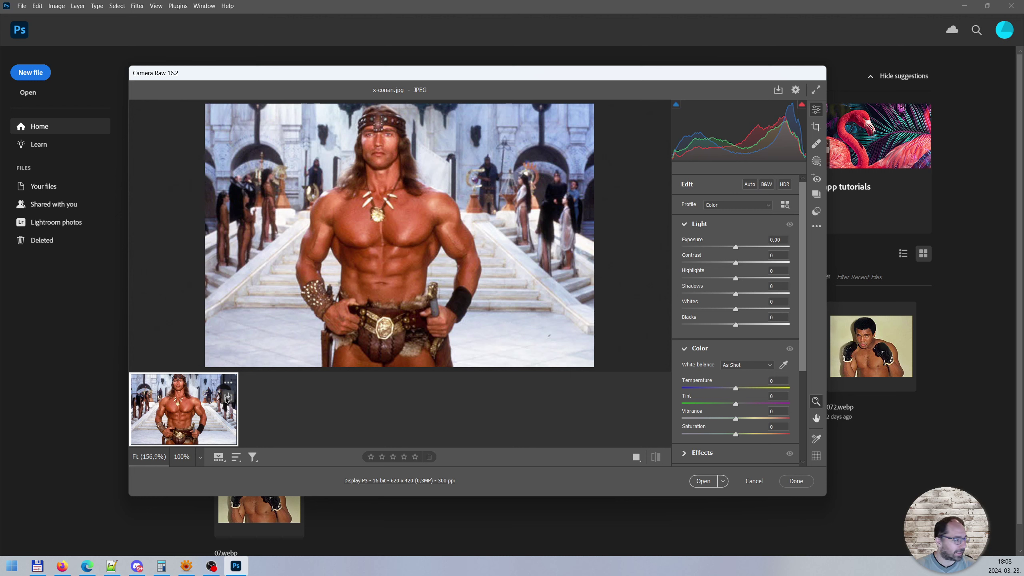
right_click(370, 243)
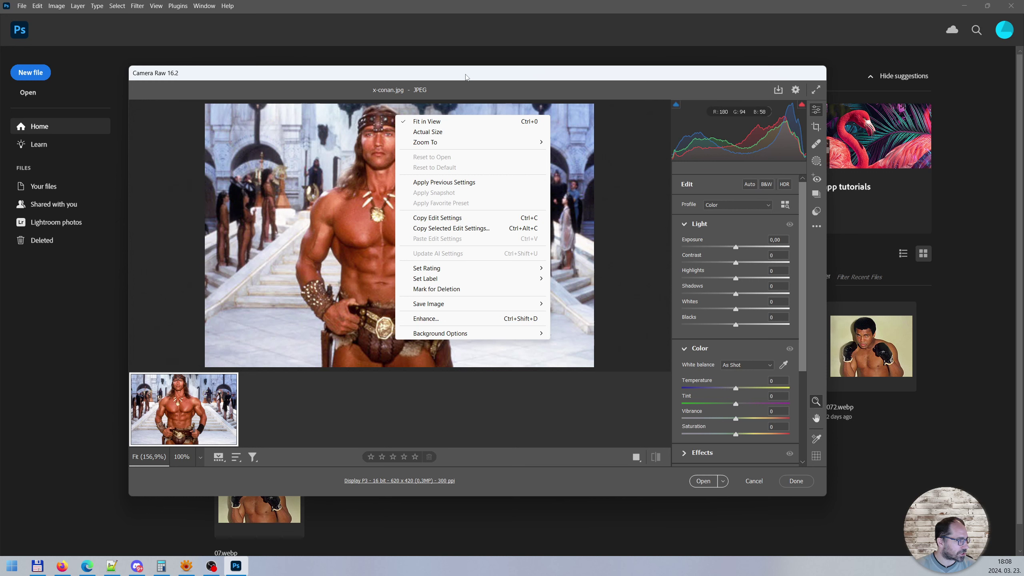
drag(466, 78, 461, 83)
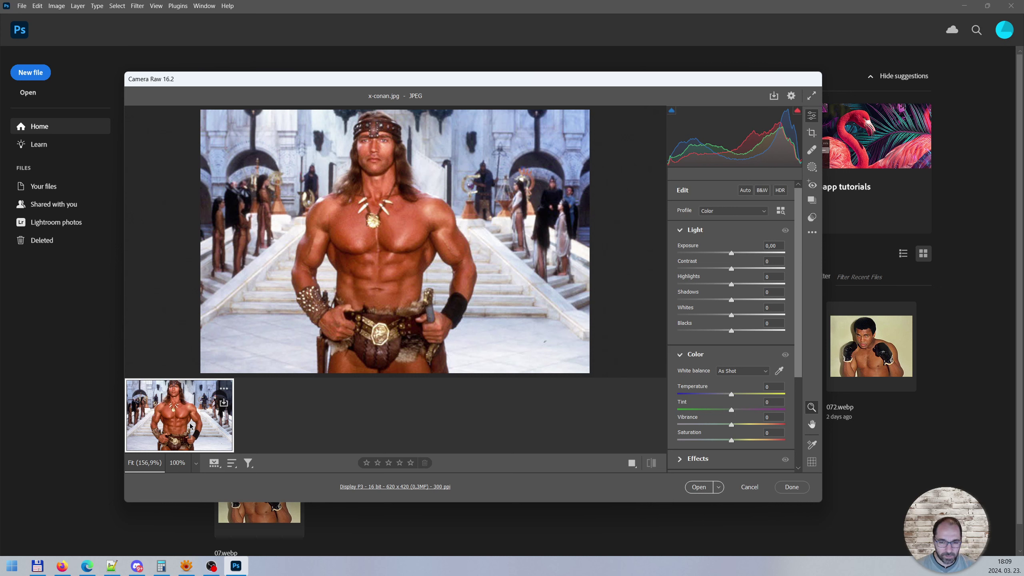
right_click(187, 411)
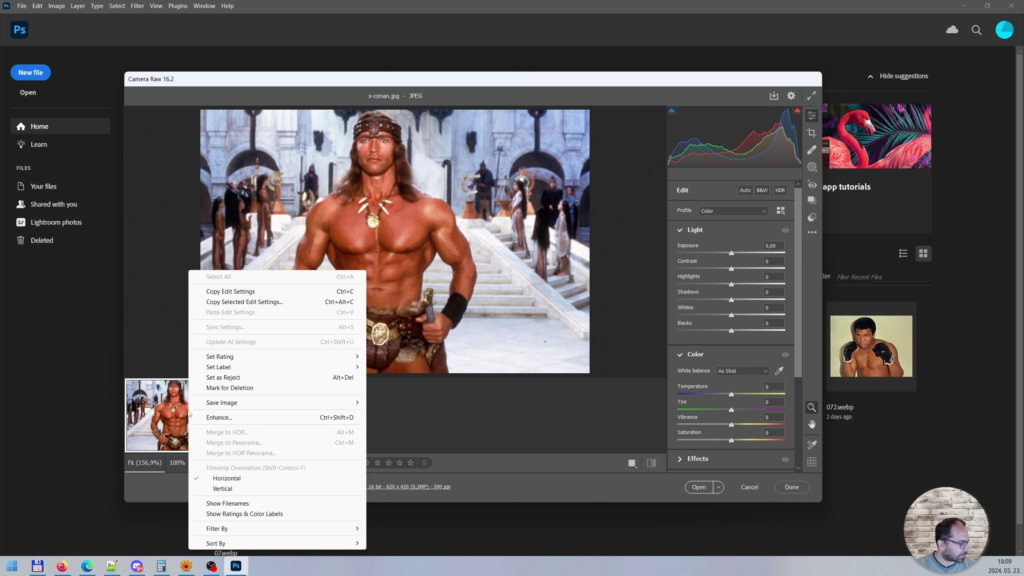
click(243, 418)
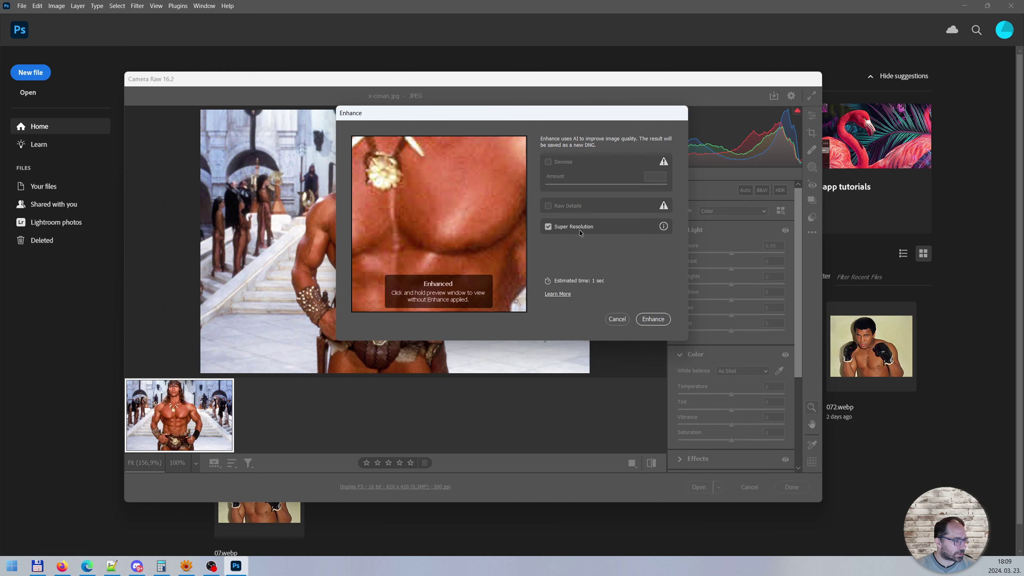
Compare the Super Resolution preview, then run the enhancement on x-conan.jpg.
click(467, 223)
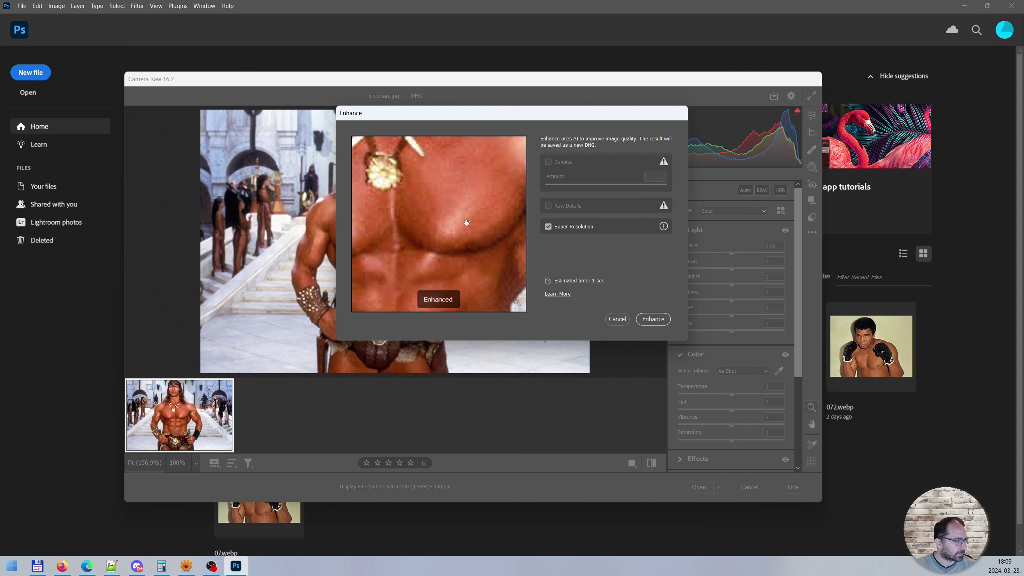
click(467, 223)
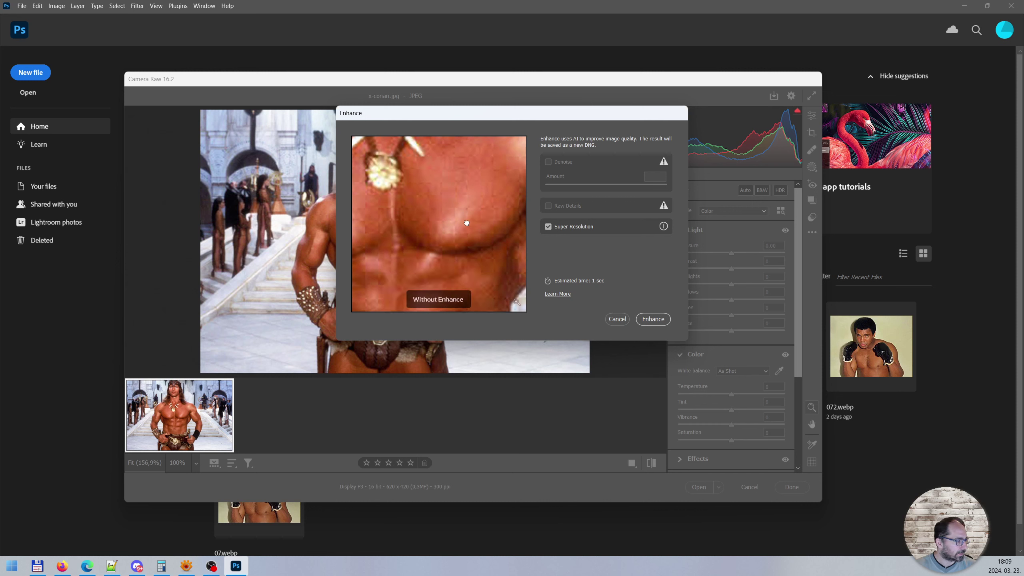
click(653, 319)
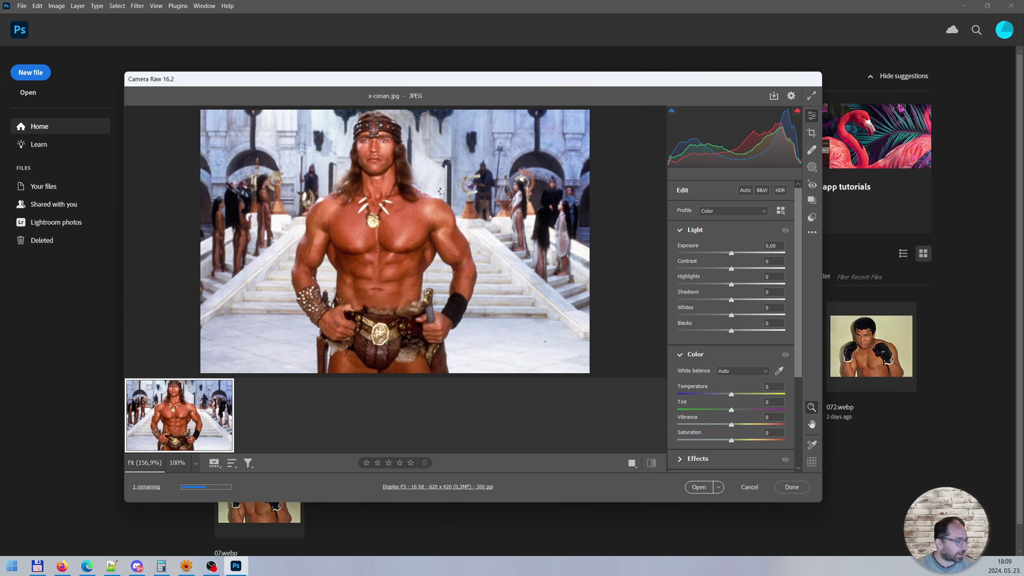
click(701, 487)
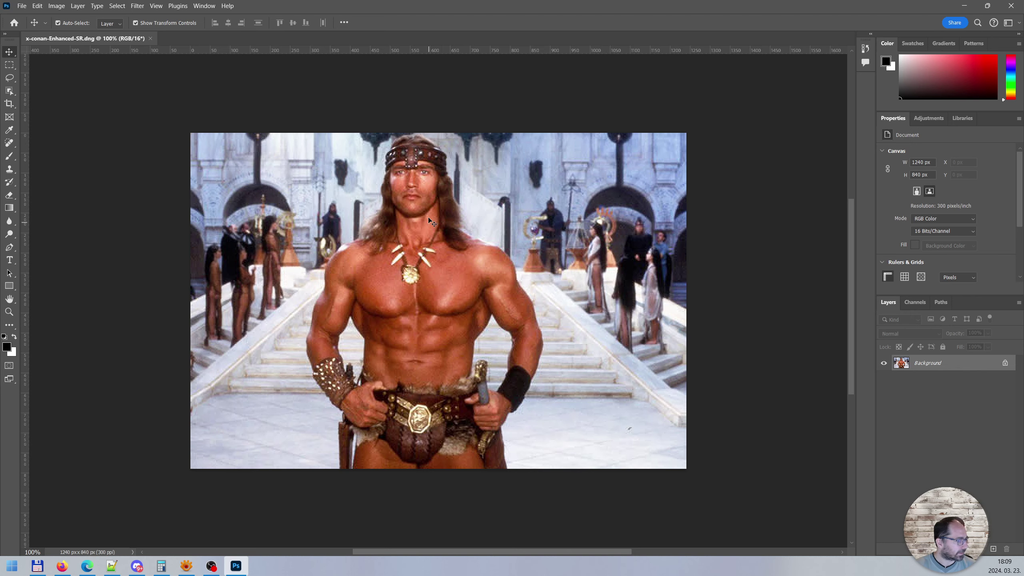
scroll(419, 177, up, 2)
scroll(416, 188, up, 2)
scroll(419, 179, up, 2)
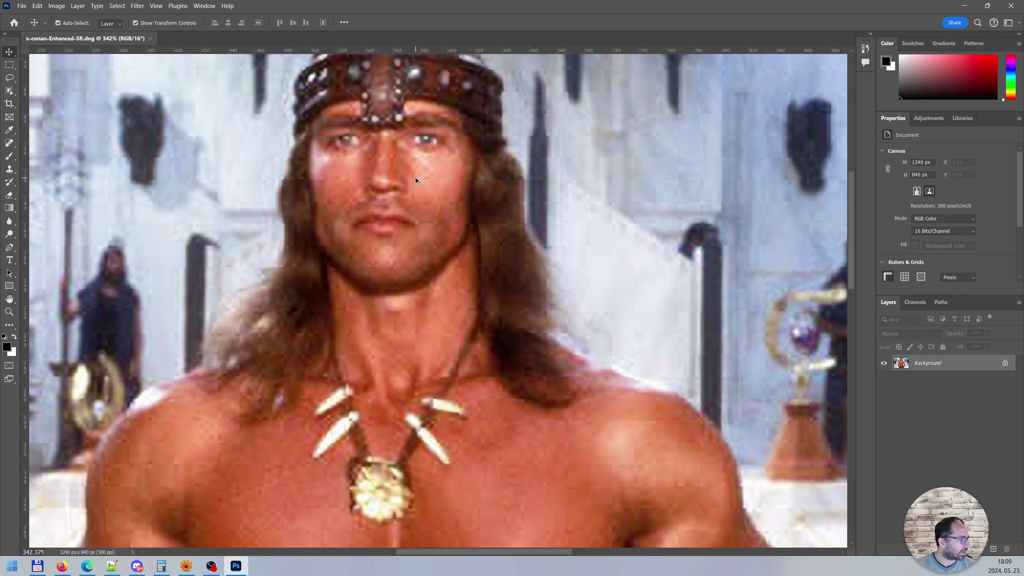
scroll(417, 178, down, 2)
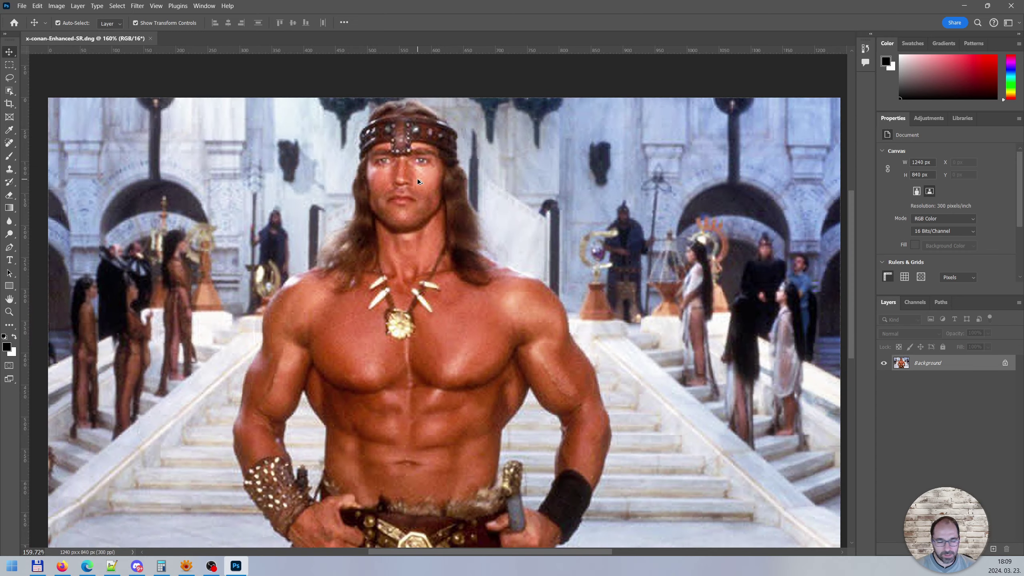
scroll(417, 178, down, 2)
scroll(413, 191, up, 3)
scroll(417, 192, down, 1)
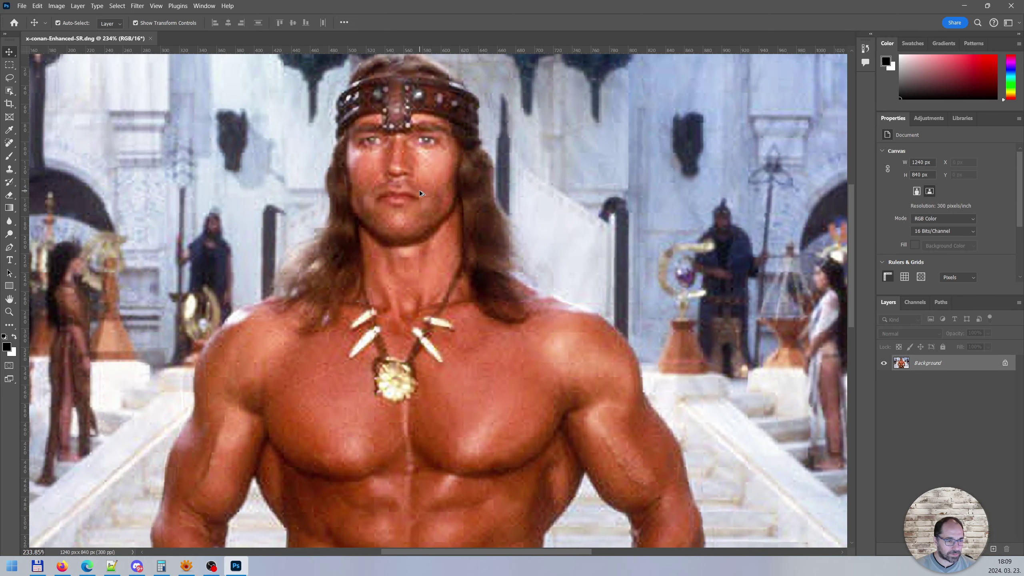
scroll(419, 192, down, 2)
scroll(421, 194, down, 1)
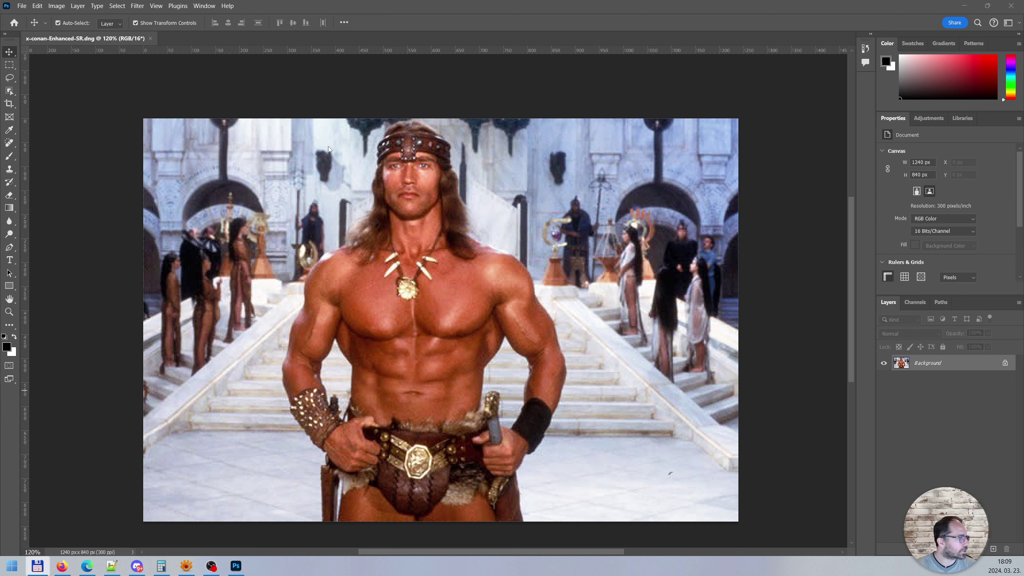
Save the enhanced image as conan.psd in the bemutato188-stabilityai-api+photoshop folder.
click(22, 5)
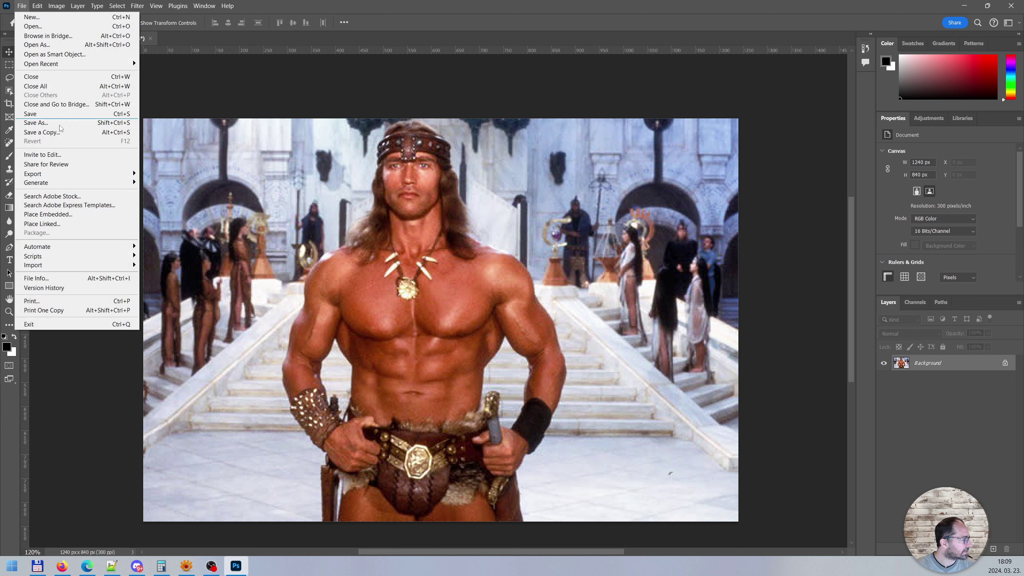
click(419, 247)
key(ctrl+shift+s)
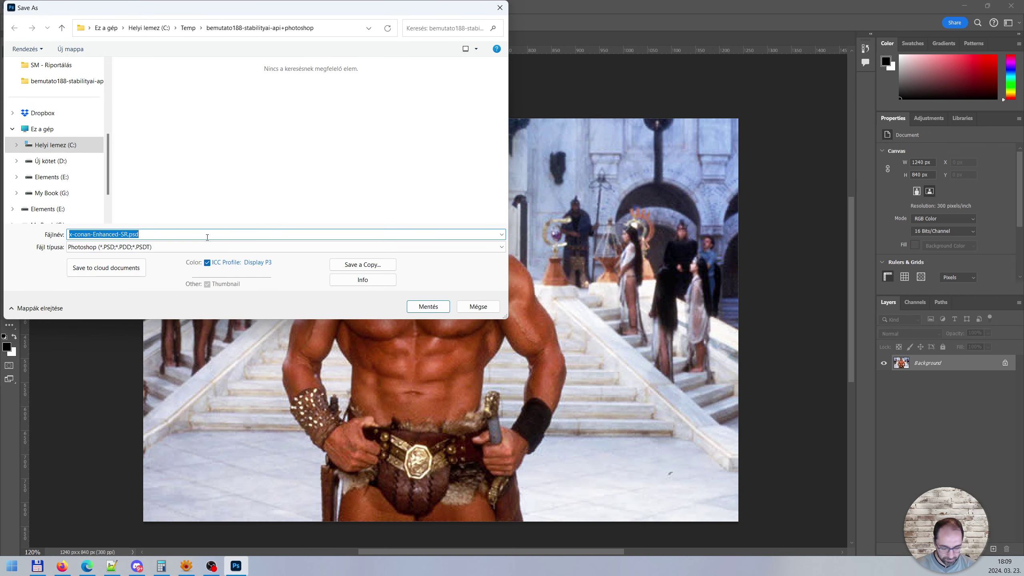
key(Home)
text(conan)
key(End)
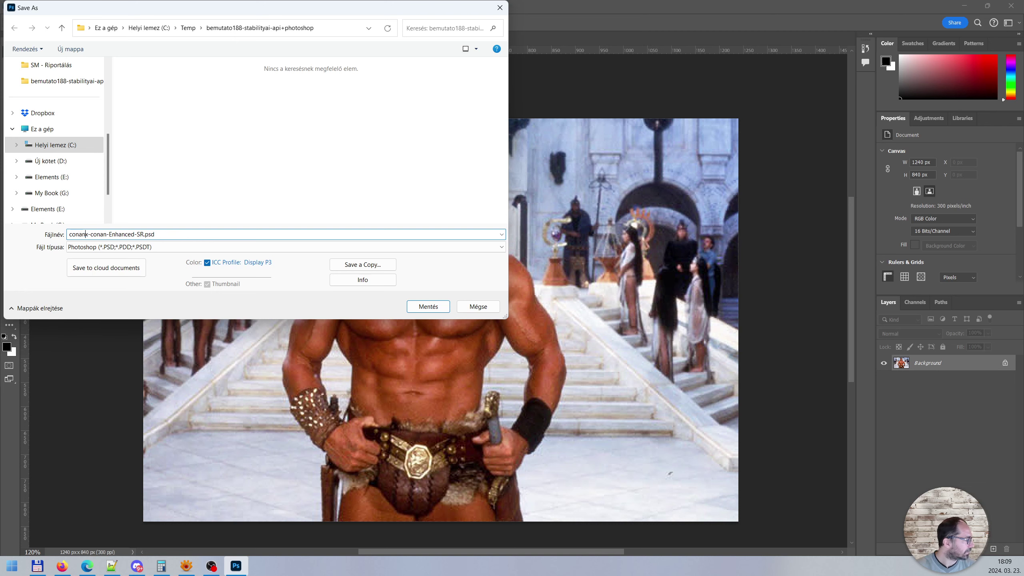
key(BackSpace)
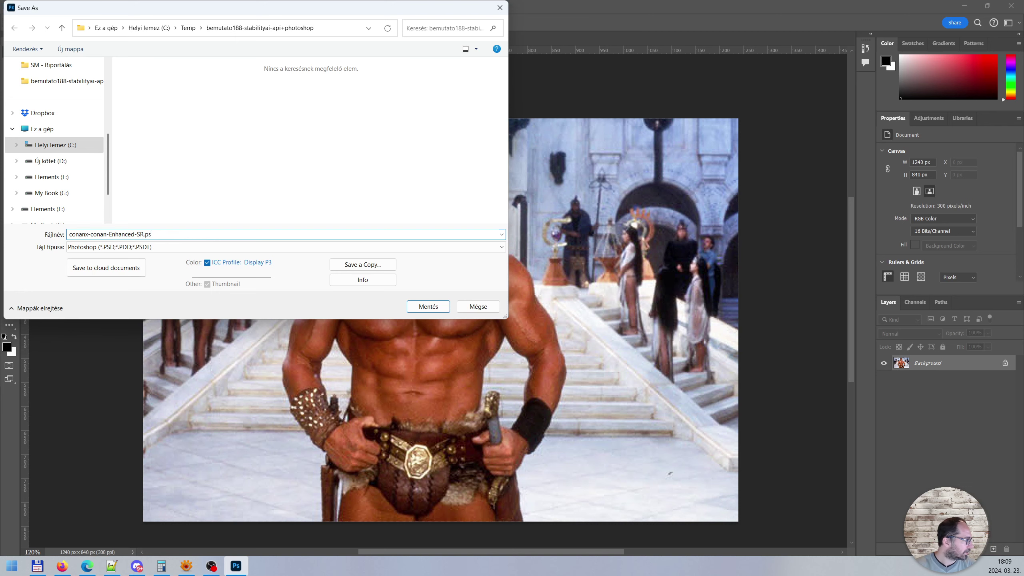
key(BackSpace)
key(BackSpace)
key(BackSpace)
key(BackSpace)
key(BackSpace)
key(BackSpace)
key(BackSpace)
key(BackSpace)
key(BackSpace)
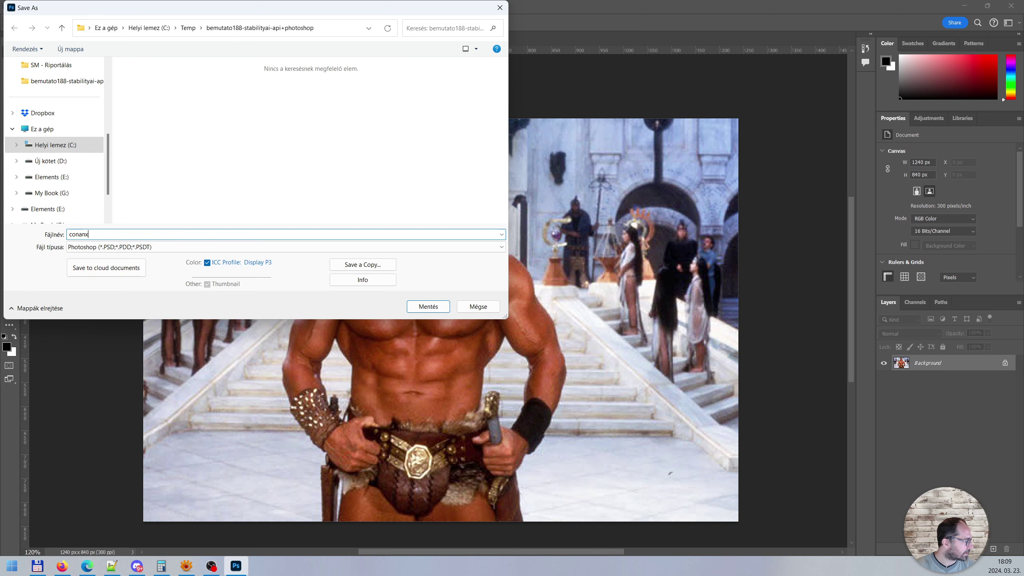
key(BackSpace)
key(Return)
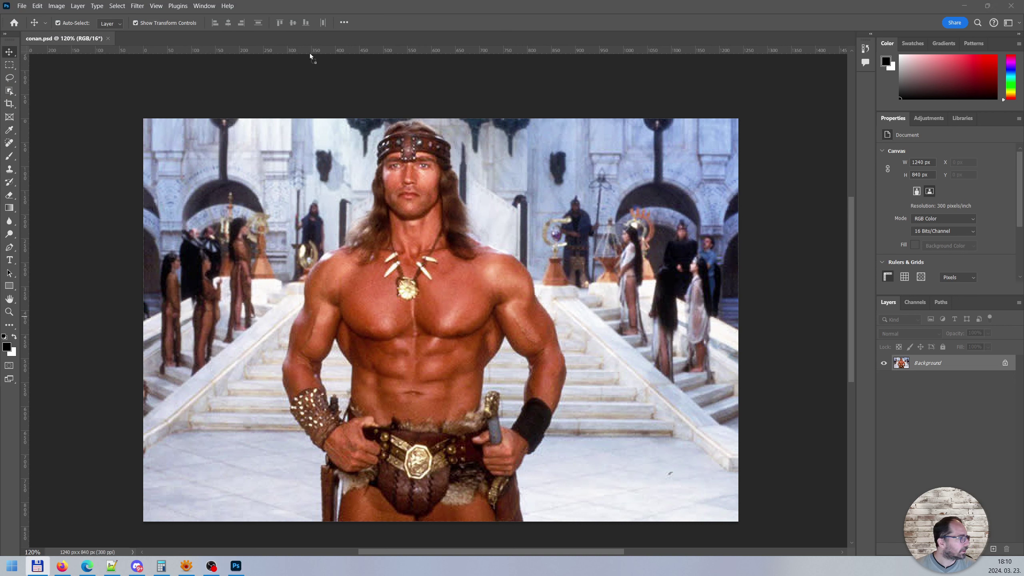
Open the original 620 x 420 px x-conan.jpg beside conan.psd and bring up Image Size.
click(302, 37)
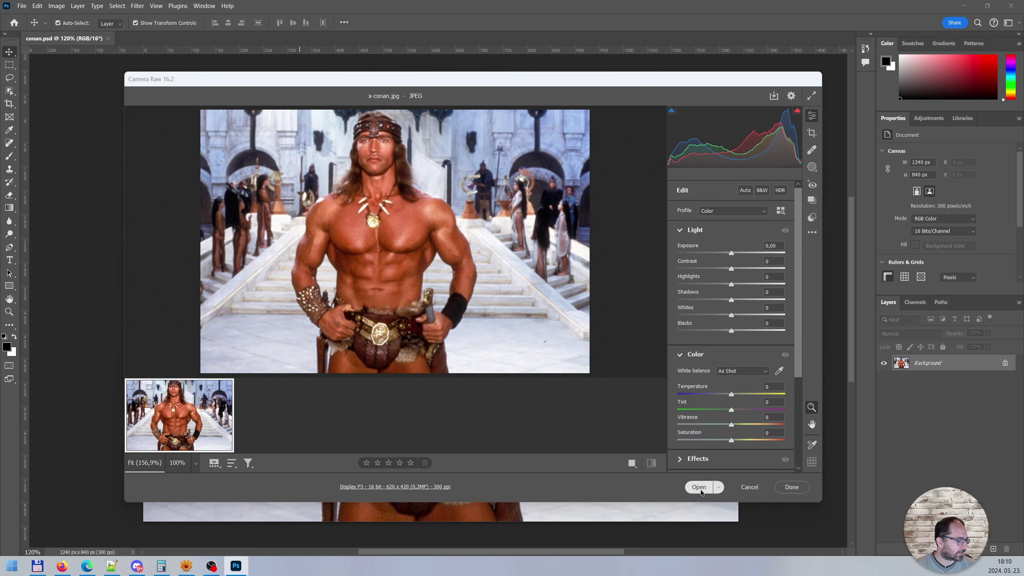
click(698, 487)
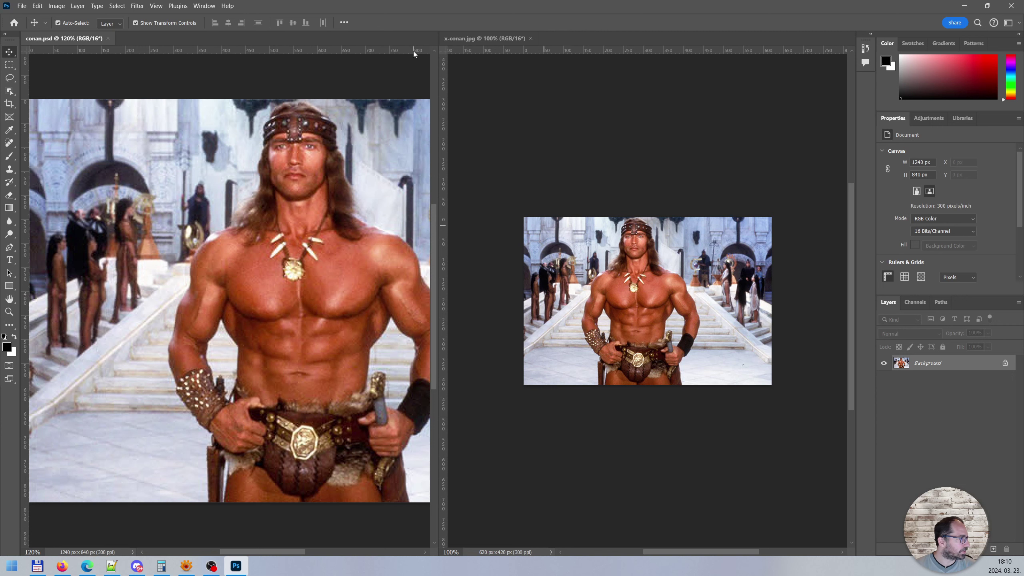
mouse_move(493, 39)
mouse_down()
mouse_move(458, 42)
mouse_move(484, 43)
mouse_up()
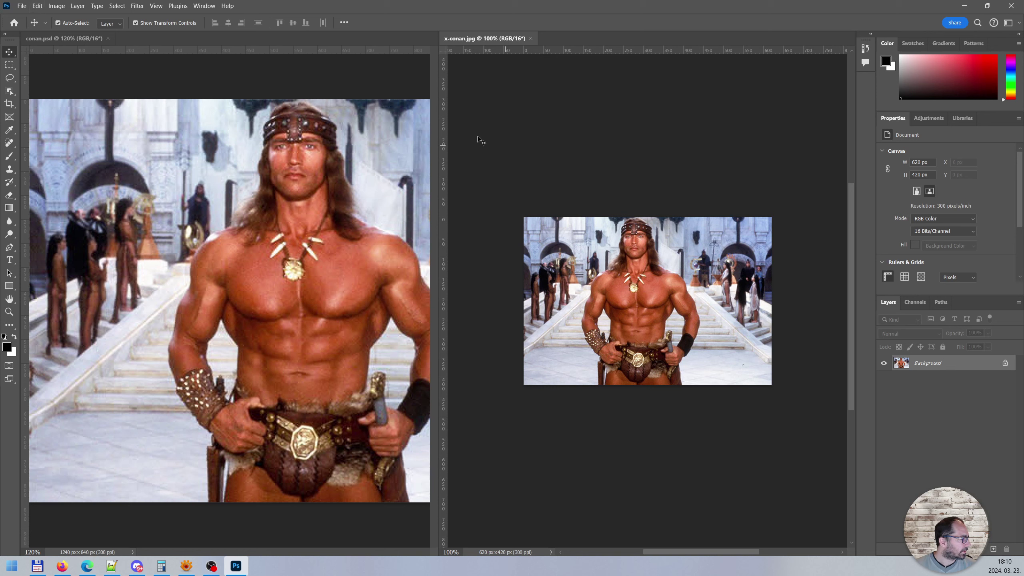
click(40, 9)
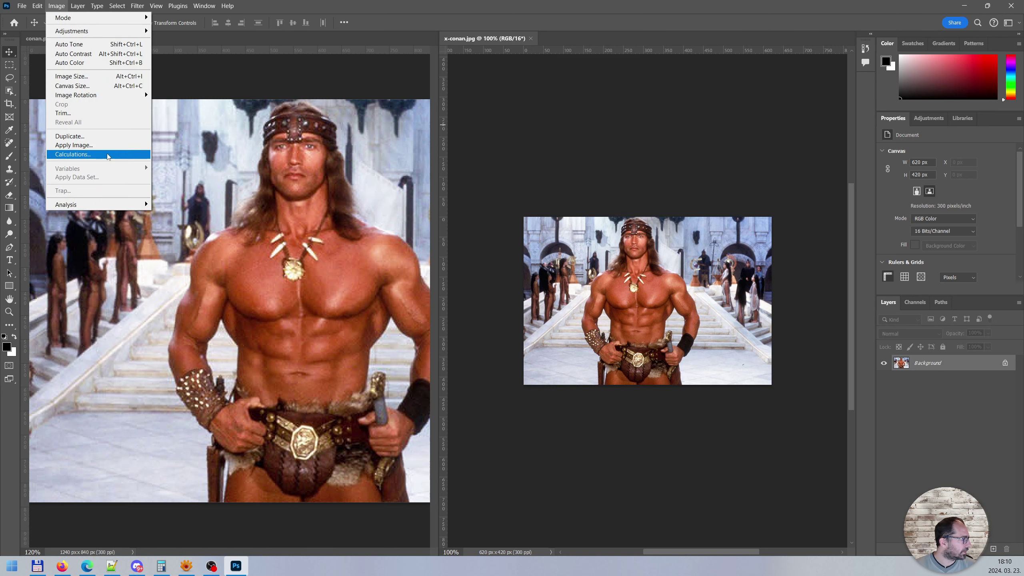
click(101, 77)
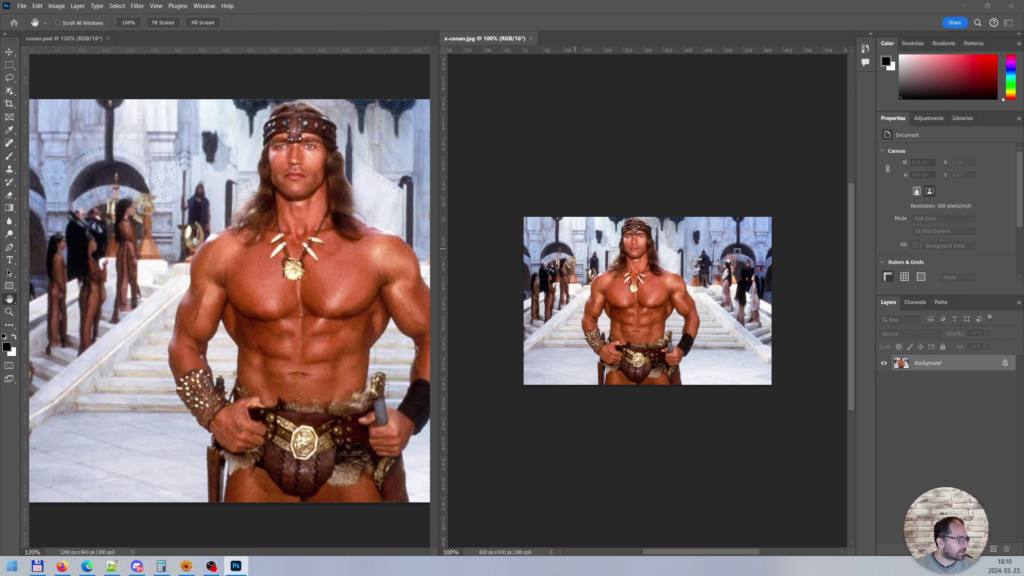
Enlarge x-conan.jpg to 300% (1860 x 1260 px) with Preserve Details 2.0 resampling.
drag(900, 228, 321, 224)
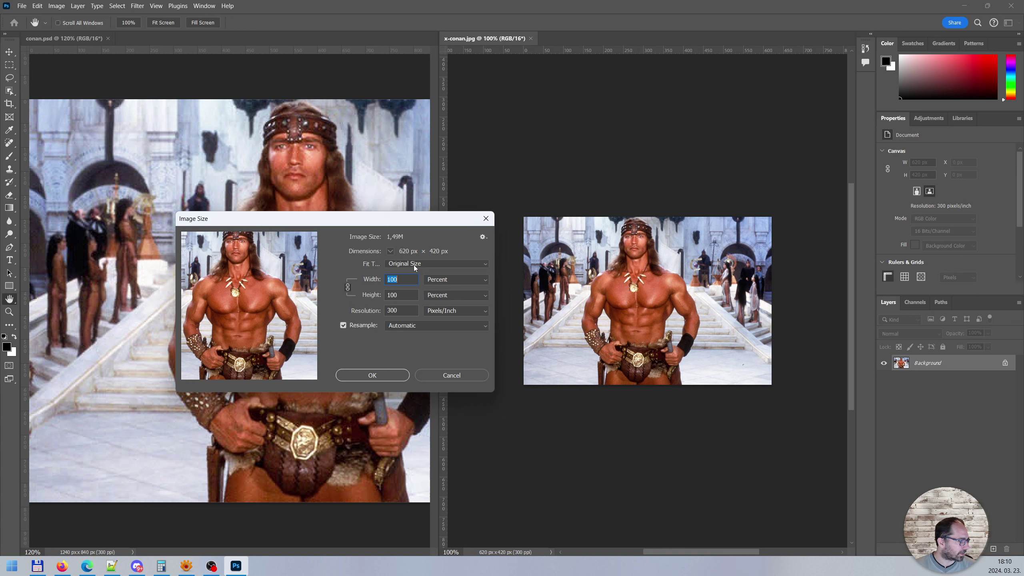
click(442, 263)
click(443, 263)
key(Tab)
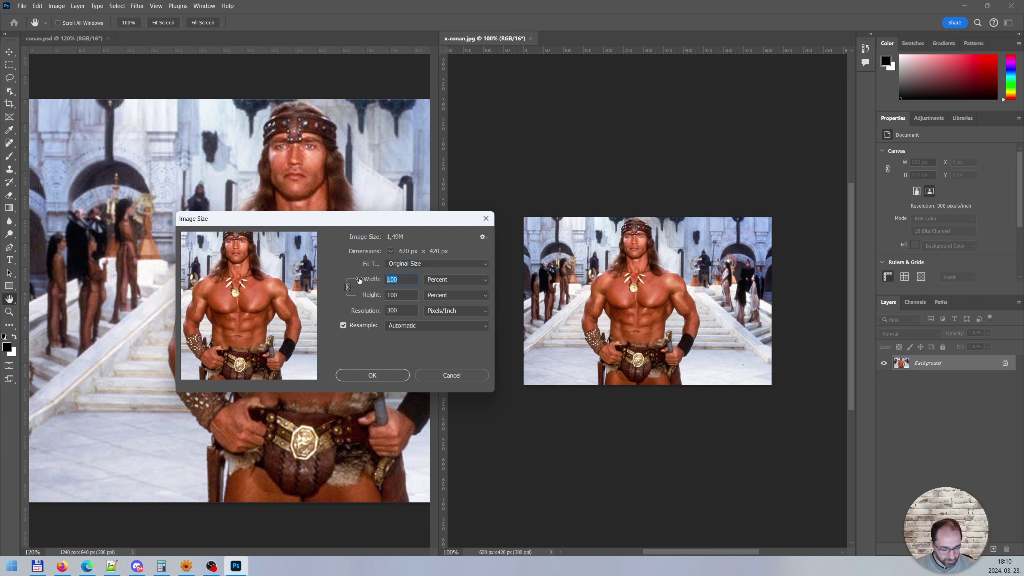
text(300)
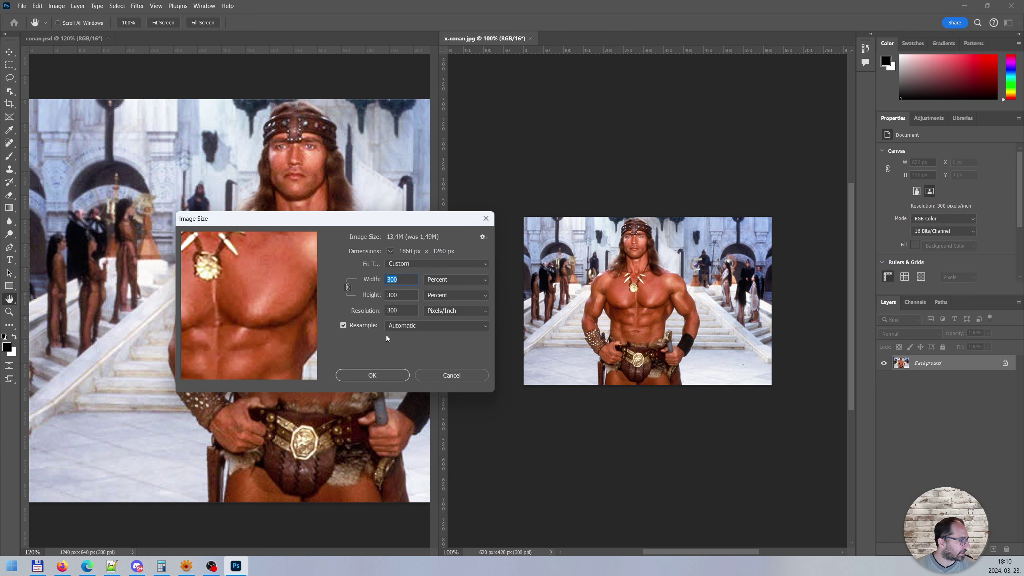
click(401, 325)
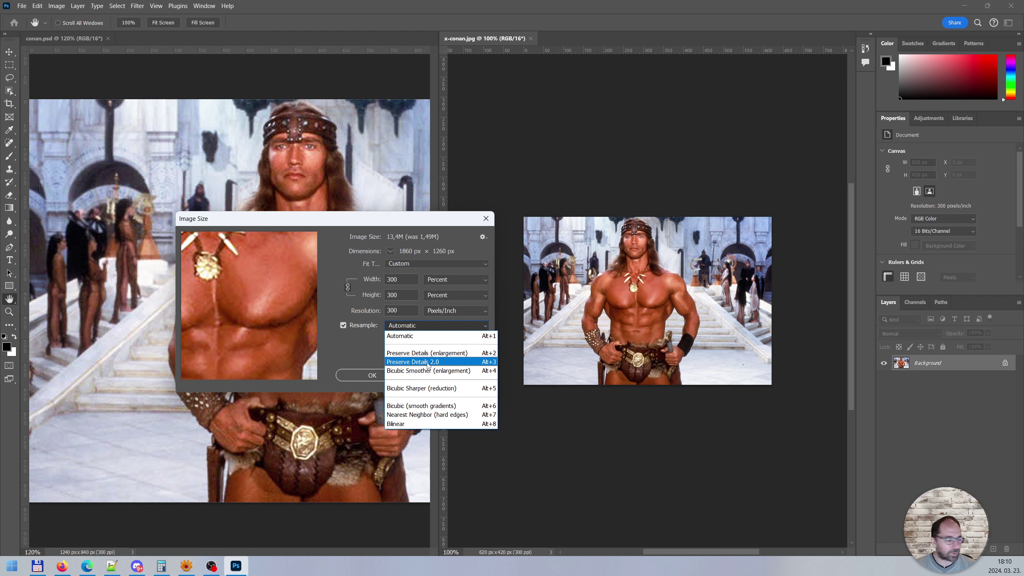
click(428, 361)
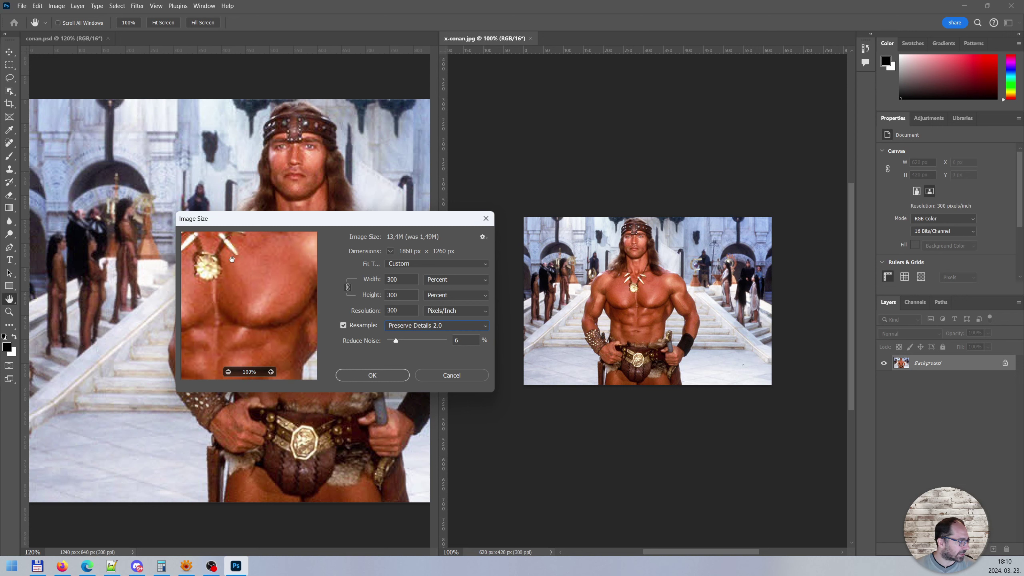
Paste the 300% enlarged image into conan.psd as a new layer, closing x-conan.jpg unsaved.
click(373, 375)
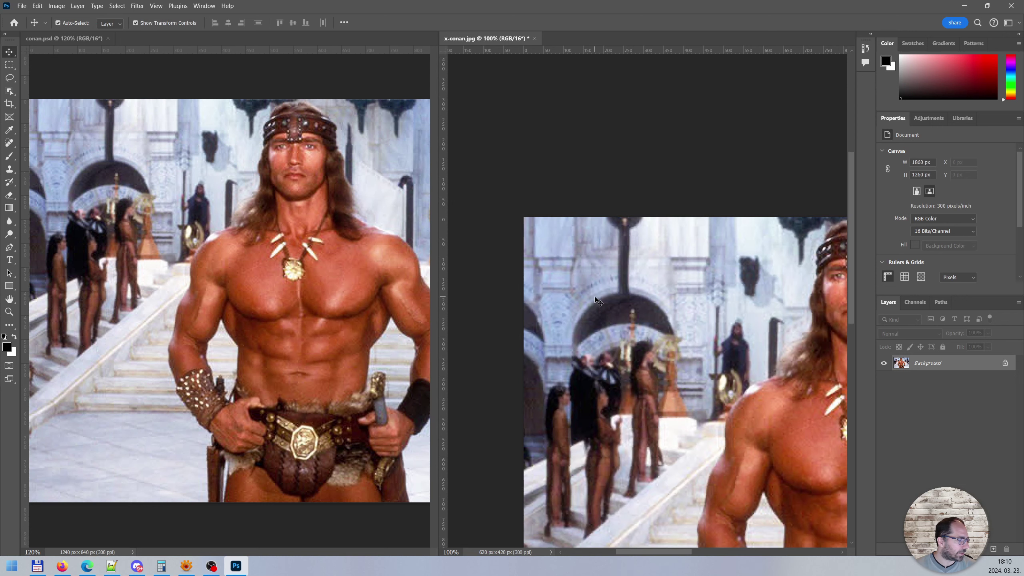
key(v)
key(ctrl+a)
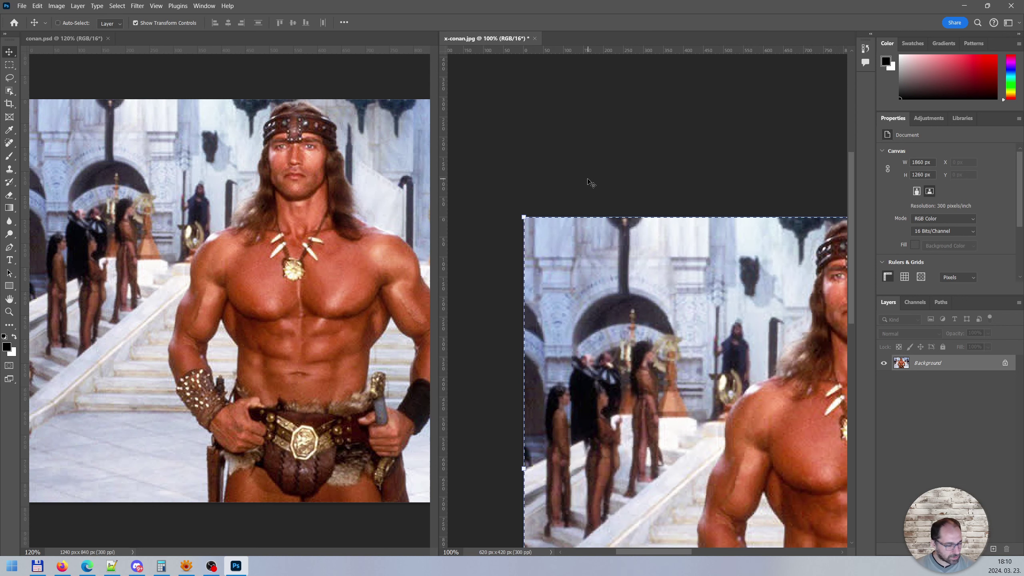
click(62, 40)
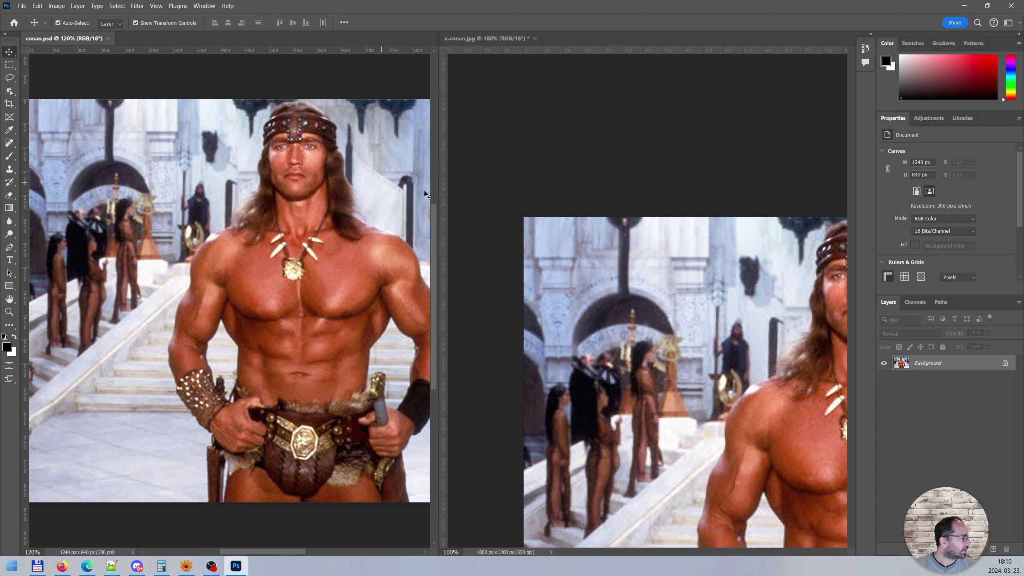
click(536, 40)
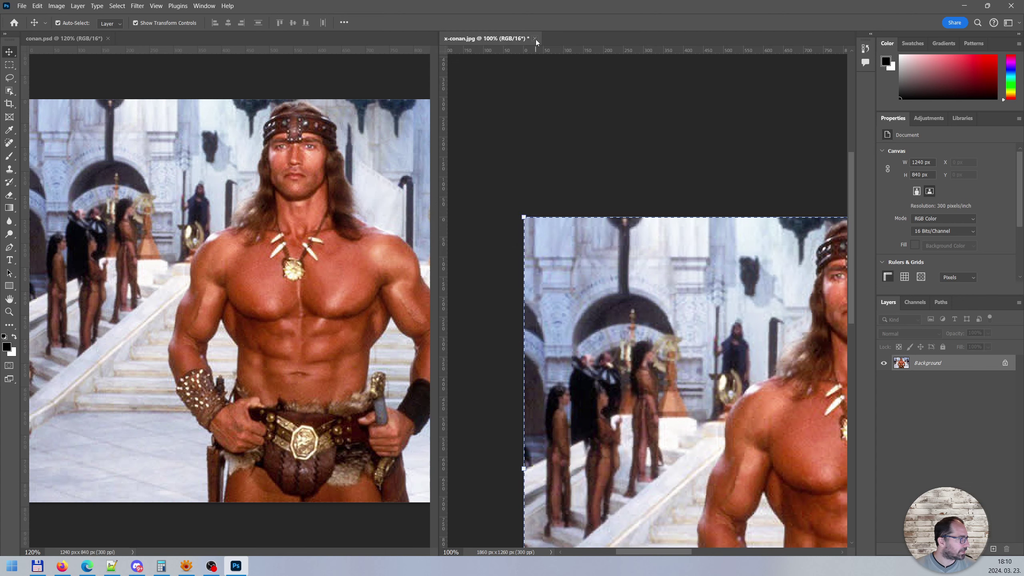
click(528, 210)
key(ctrl+v)
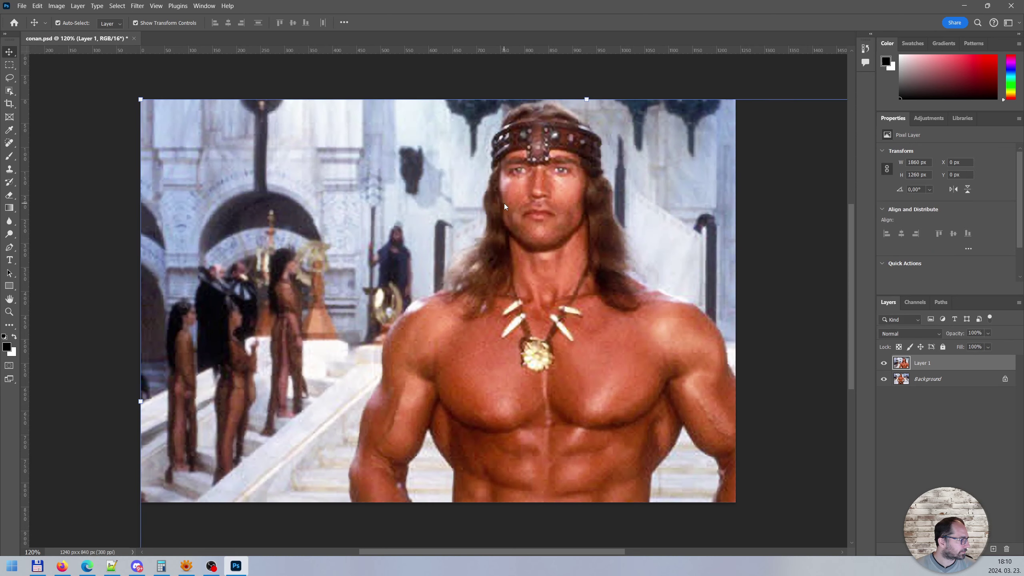
Scale and align Layer 1 to about 66.7% so it exactly fills the 1240×840 canvas.
mouse_move(146, 103)
mouse_down()
mouse_move(245, 173)
mouse_move(180, 113)
mouse_up()
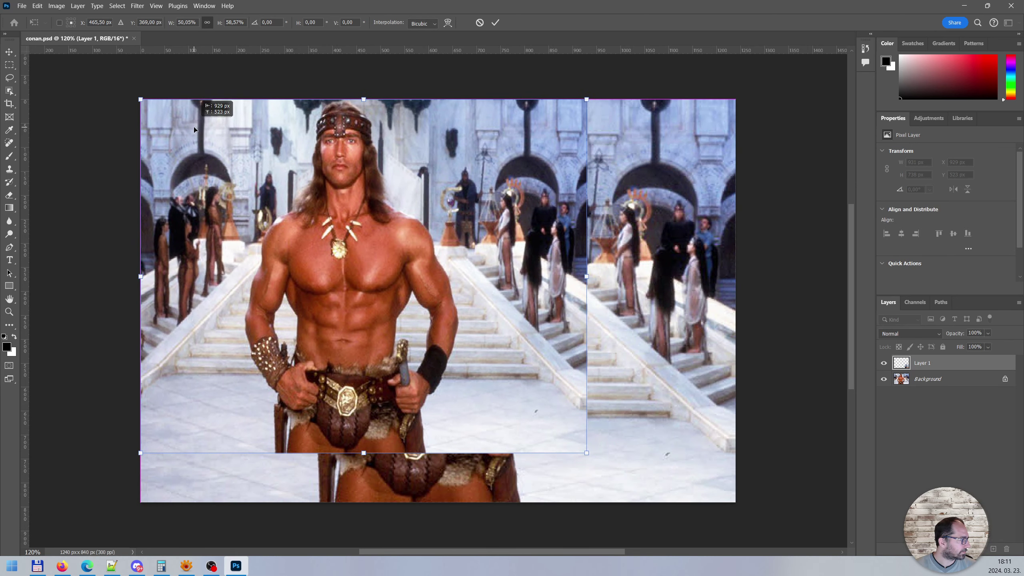
drag(586, 453, 773, 519)
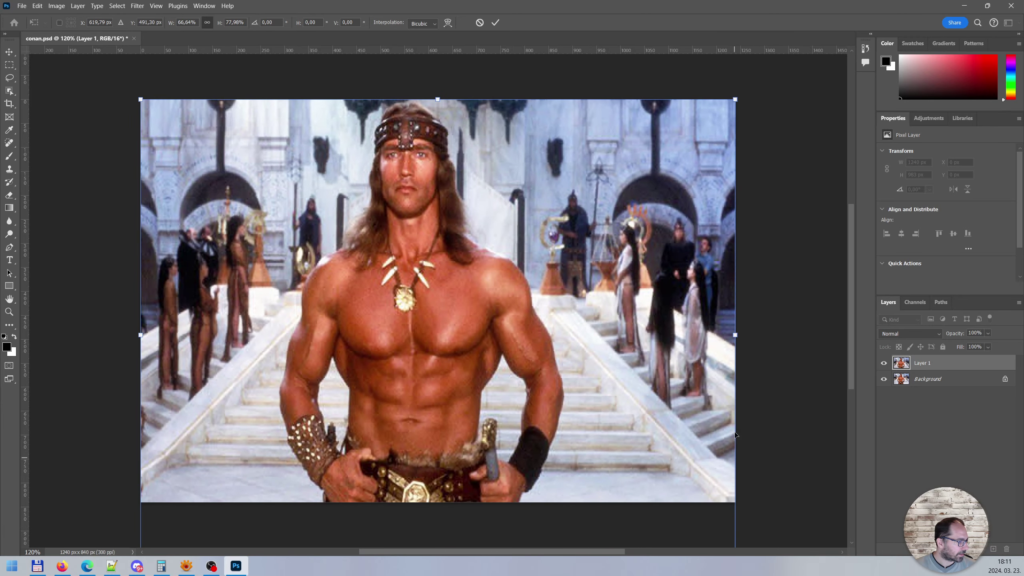
scroll(688, 322, down, 1)
scroll(688, 322, down, 2)
scroll(648, 280, down, 2)
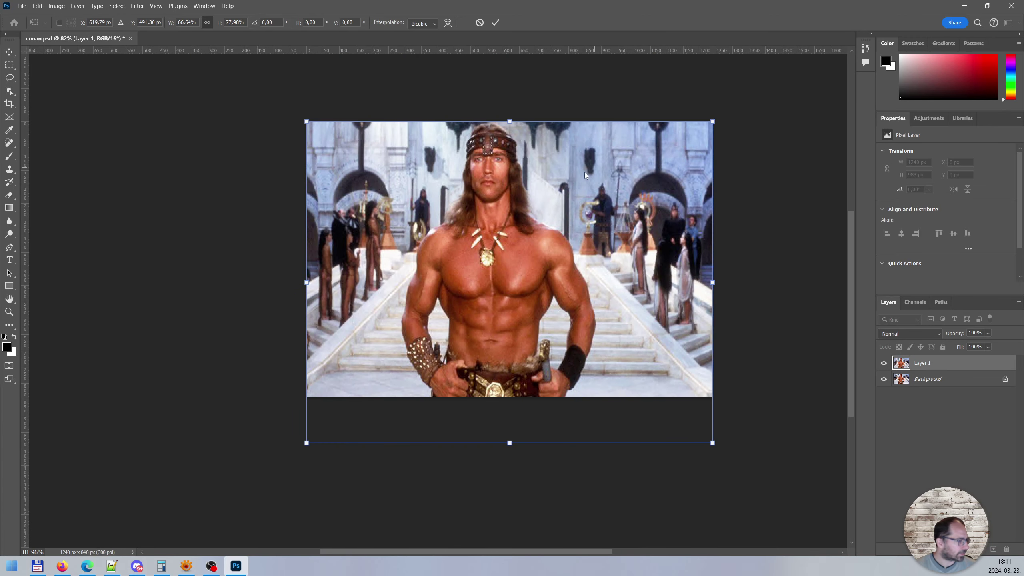
drag(510, 442, 503, 398)
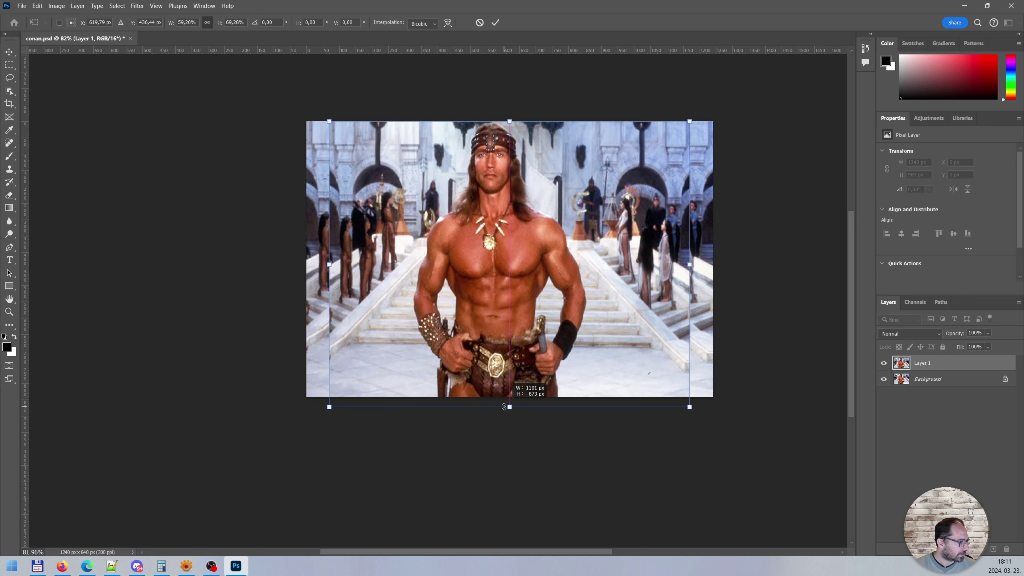
drag(381, 142, 339, 151)
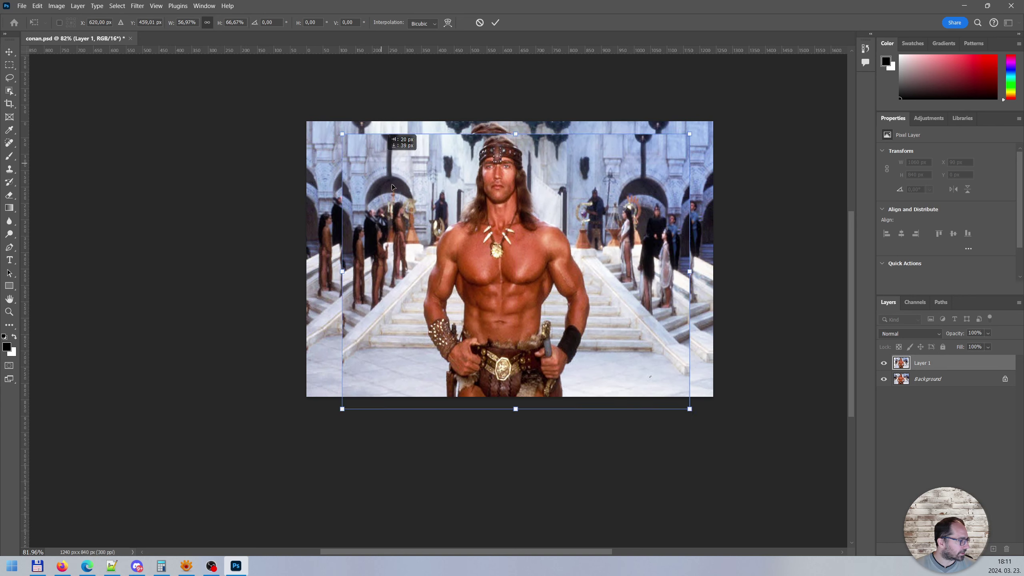
drag(342, 142, 342, 143)
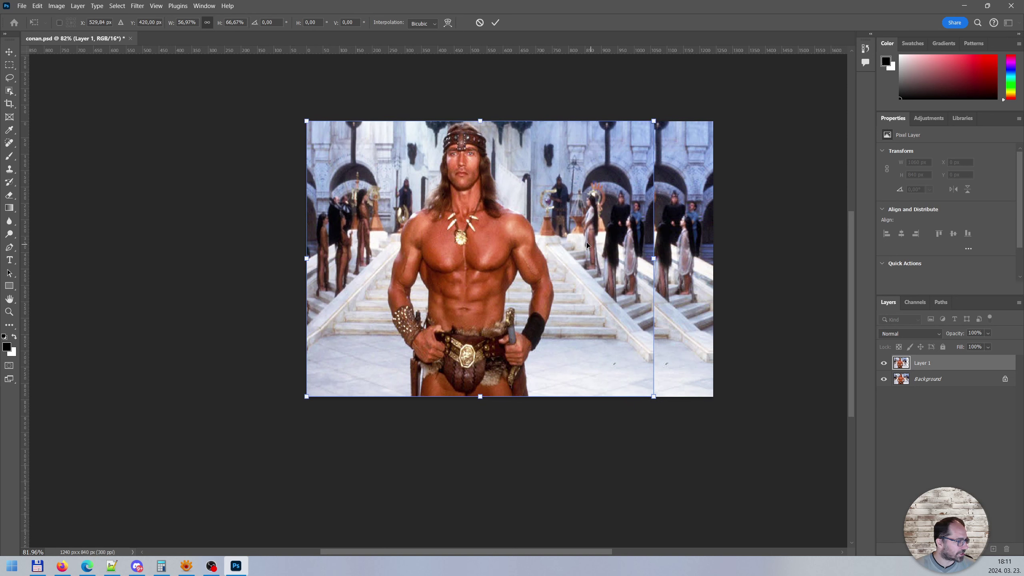
drag(661, 257, 712, 258)
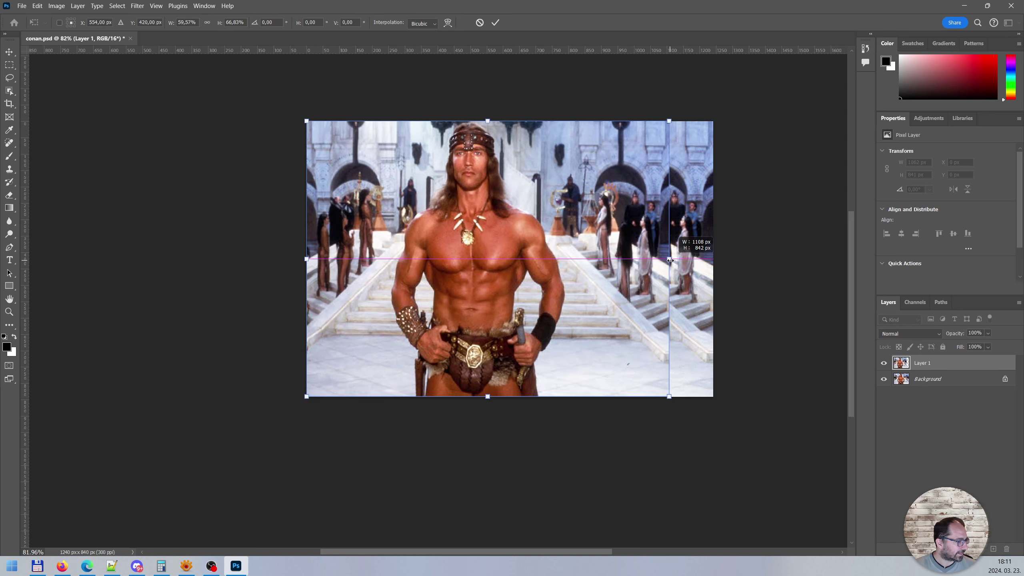
scroll(747, 200, up, 2)
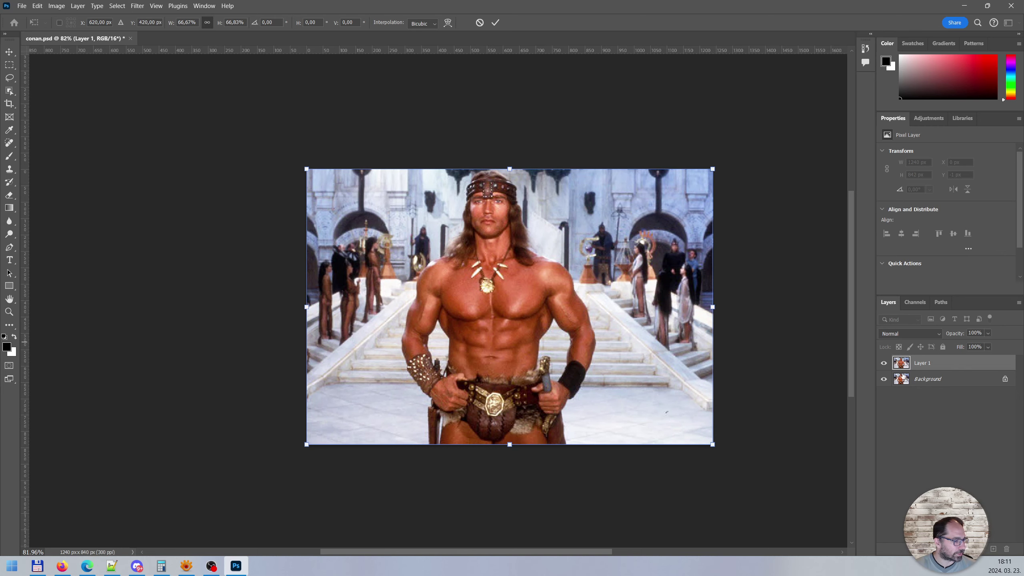
Rename Layer 1 to 'details', duplicate the Background layer and delete the layers below.
double_click(926, 367)
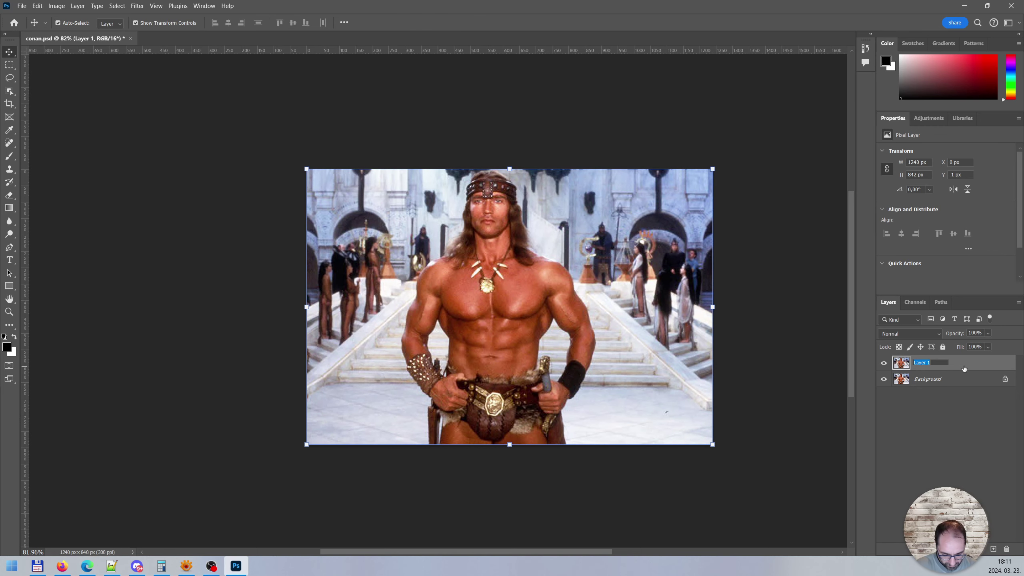
text(details)
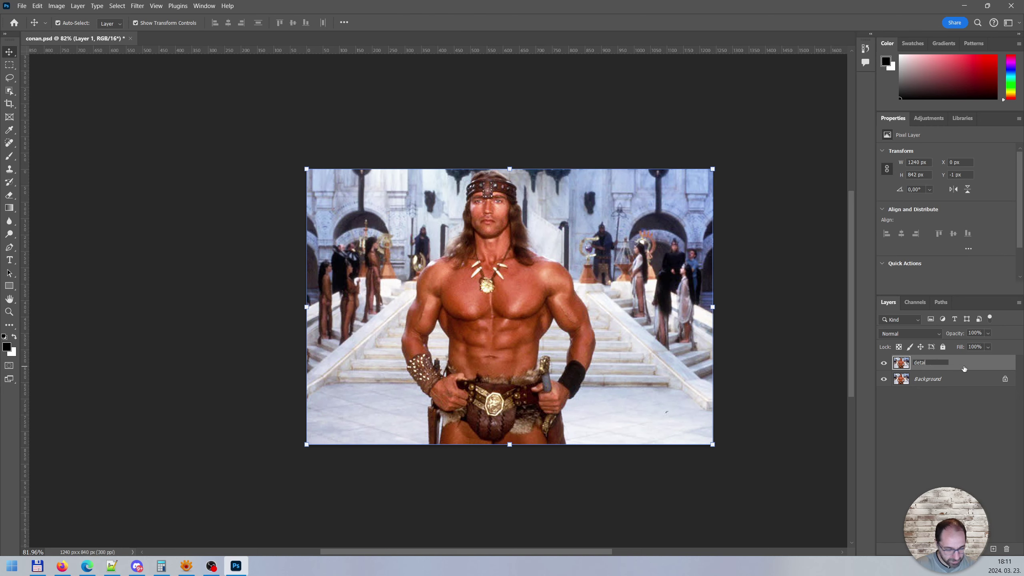
key(Return)
drag(927, 384, 992, 549)
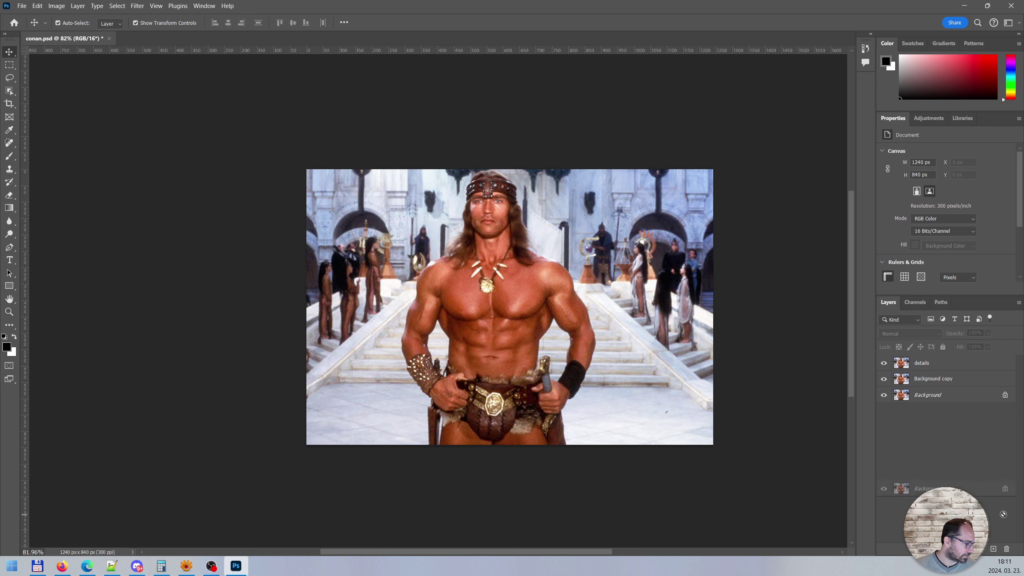
drag(921, 405, 1006, 549)
click(1007, 548)
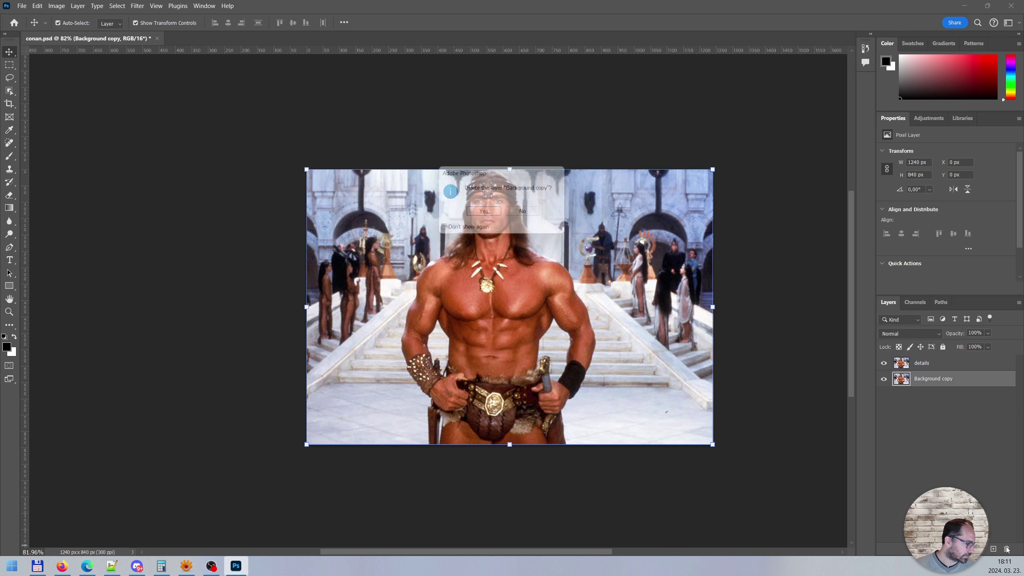
click(484, 213)
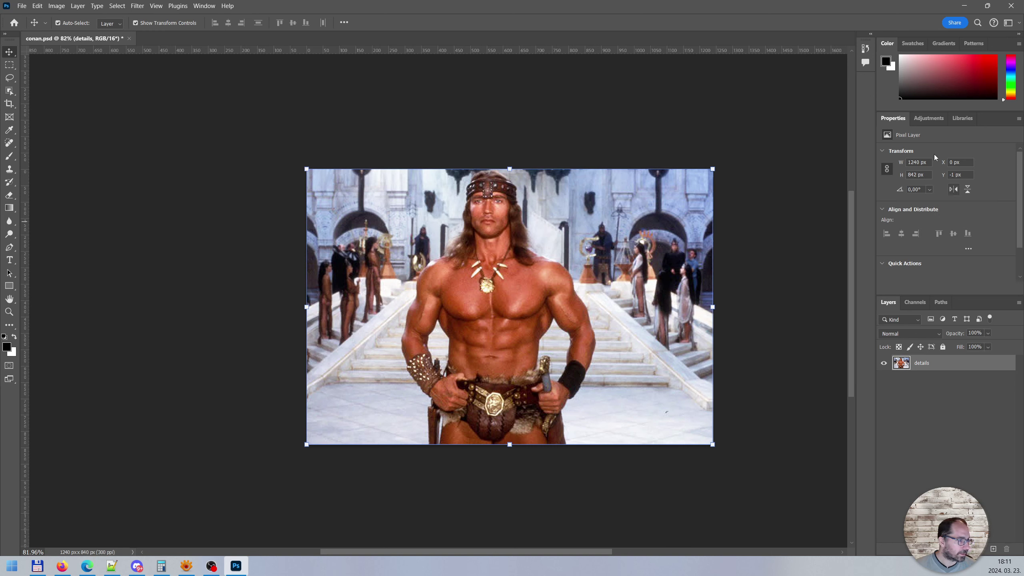
Restore Background copy from History and rename it 'sper resolution'.
click(865, 49)
click(783, 76)
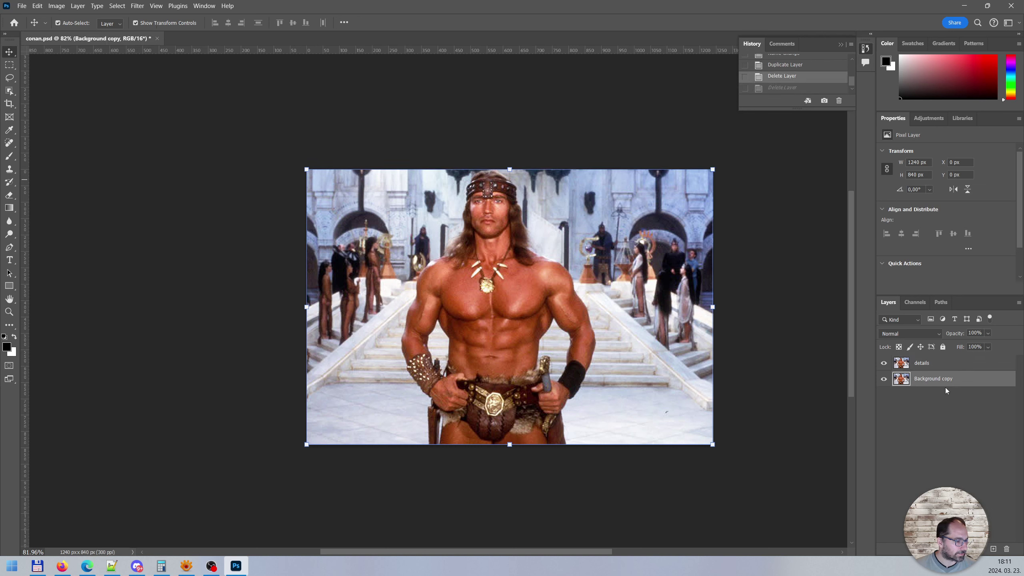
double_click(935, 379)
text(sper)
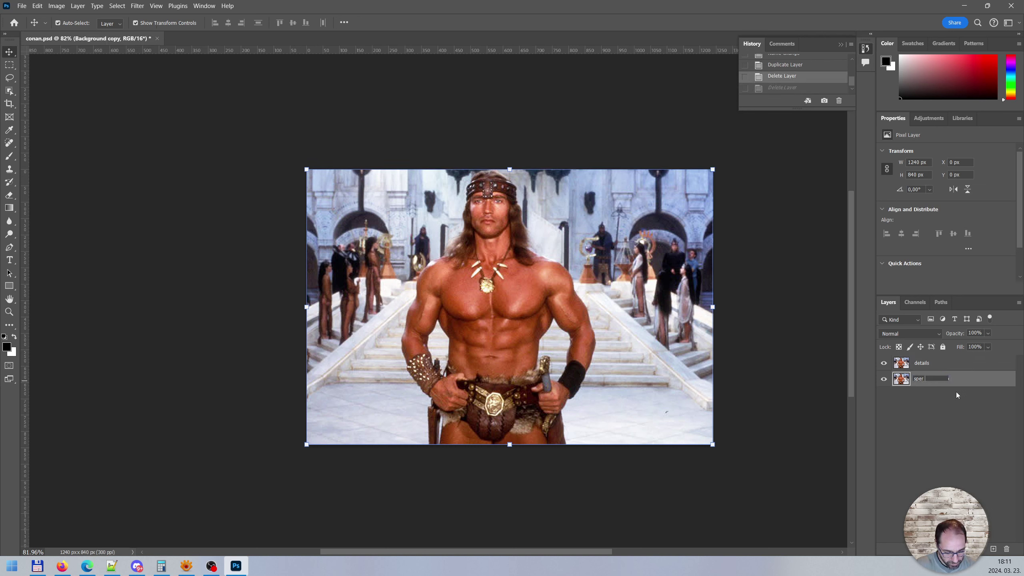
text( resolution)
key(Return)
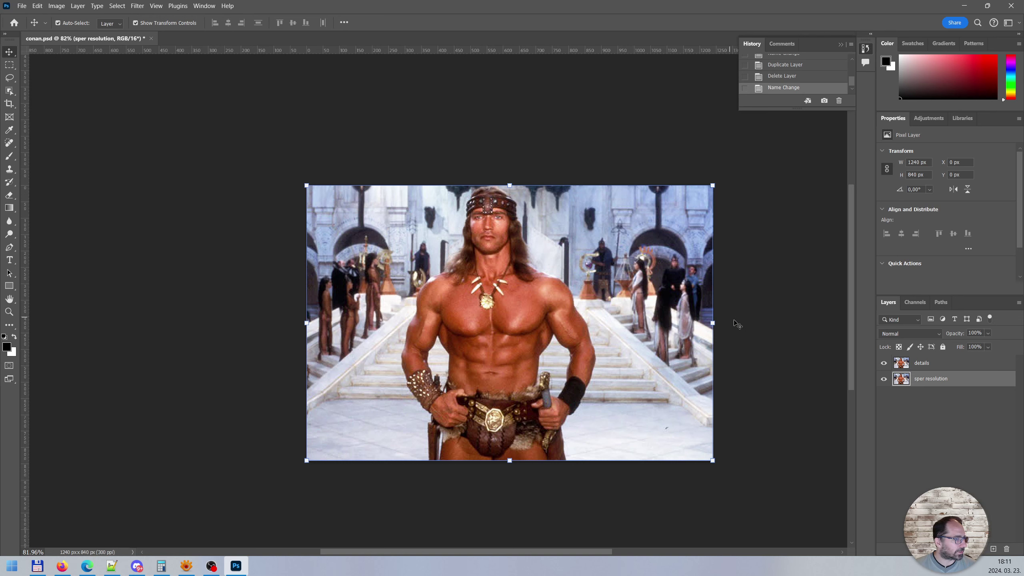
click(750, 335)
scroll(749, 334, up, 2)
scroll(750, 335, up, 1)
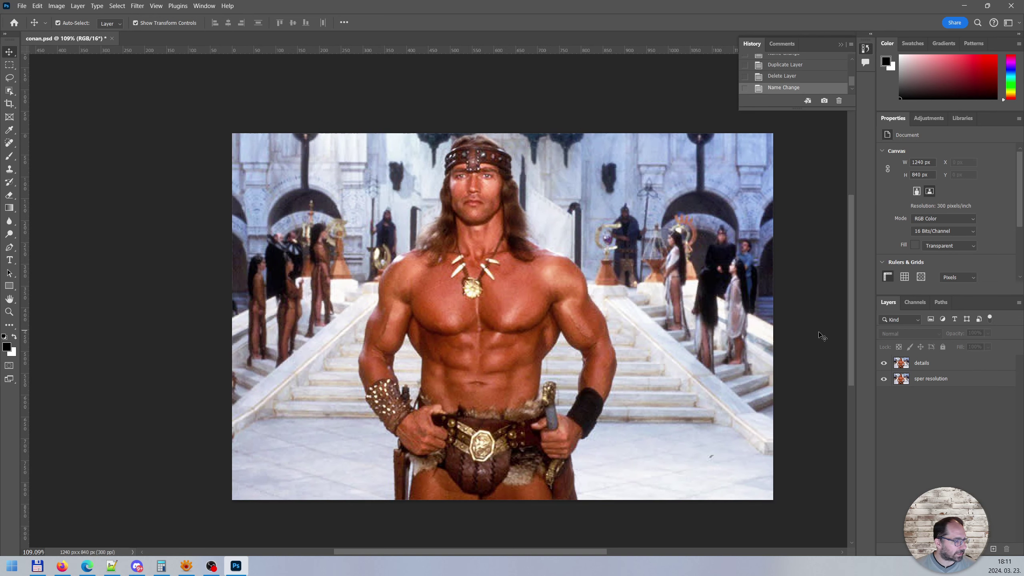
drag(464, 551, 490, 557)
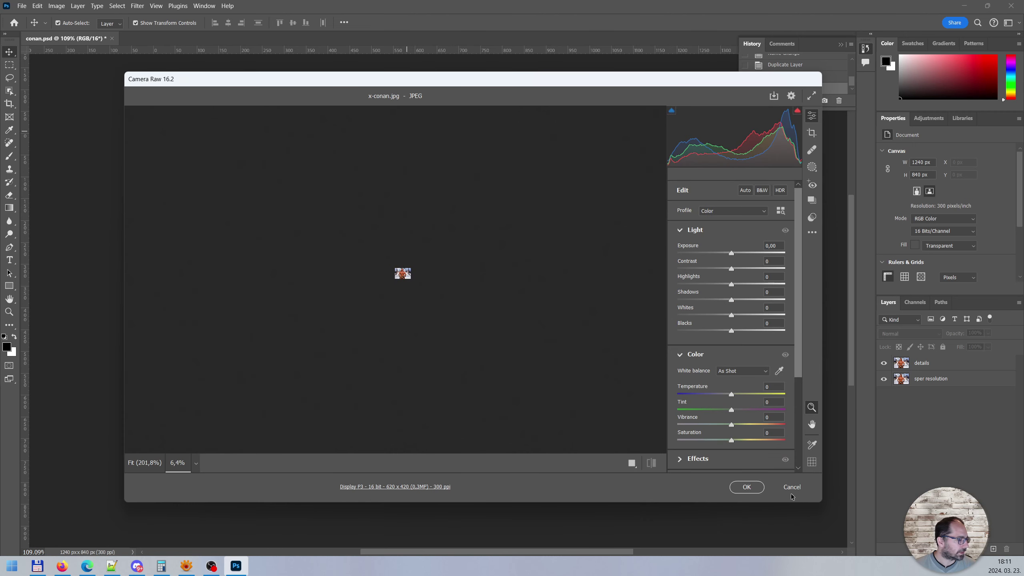
click(792, 487)
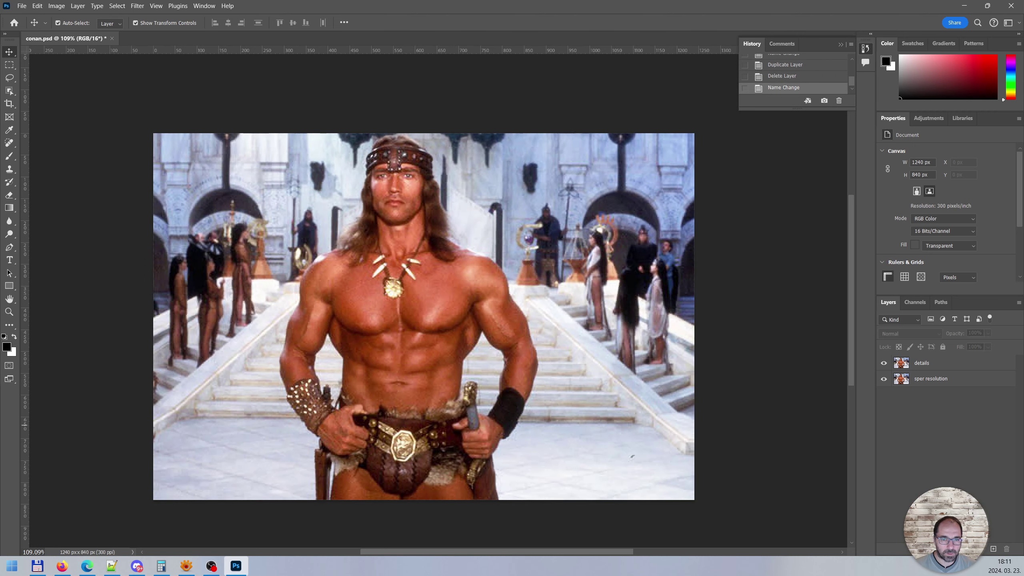
drag(501, 53, 625, 189)
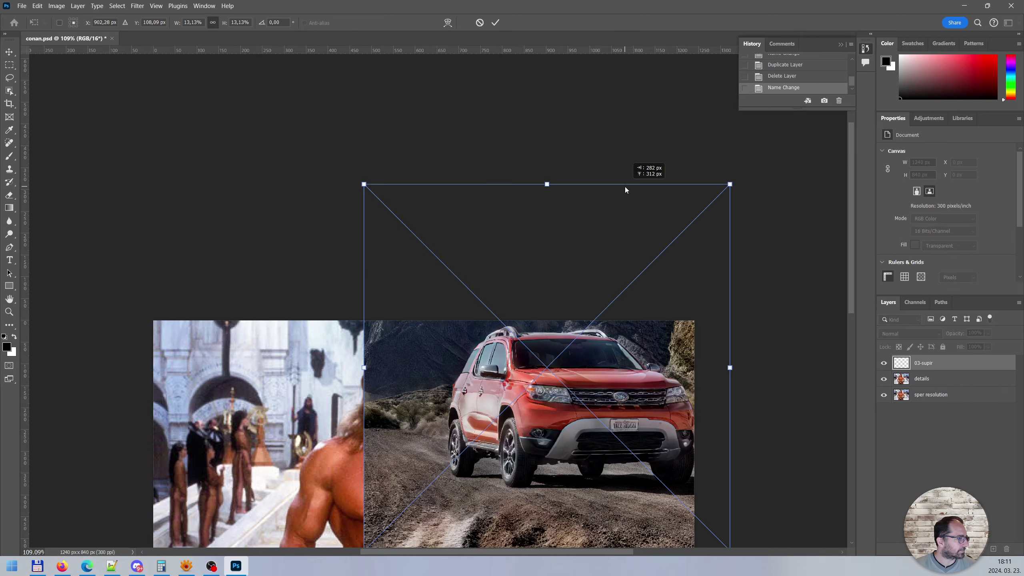
key(Escape)
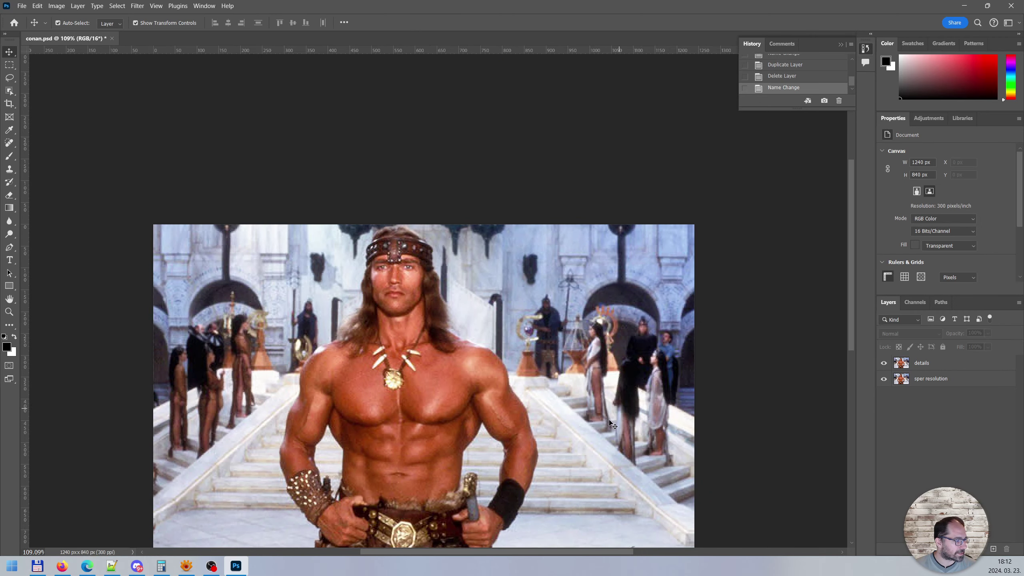
scroll(610, 423, down, 5)
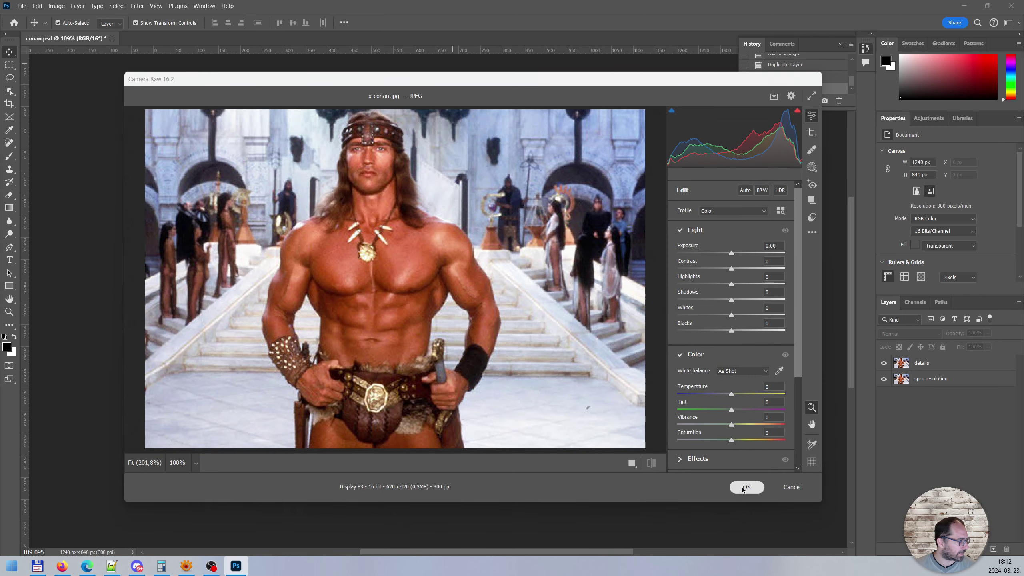
click(747, 487)
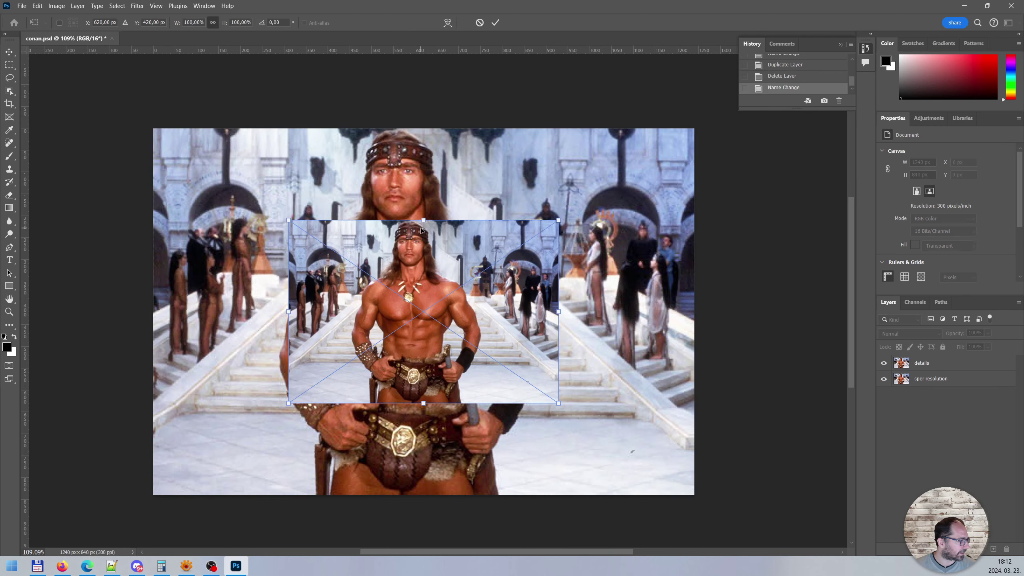
click(479, 22)
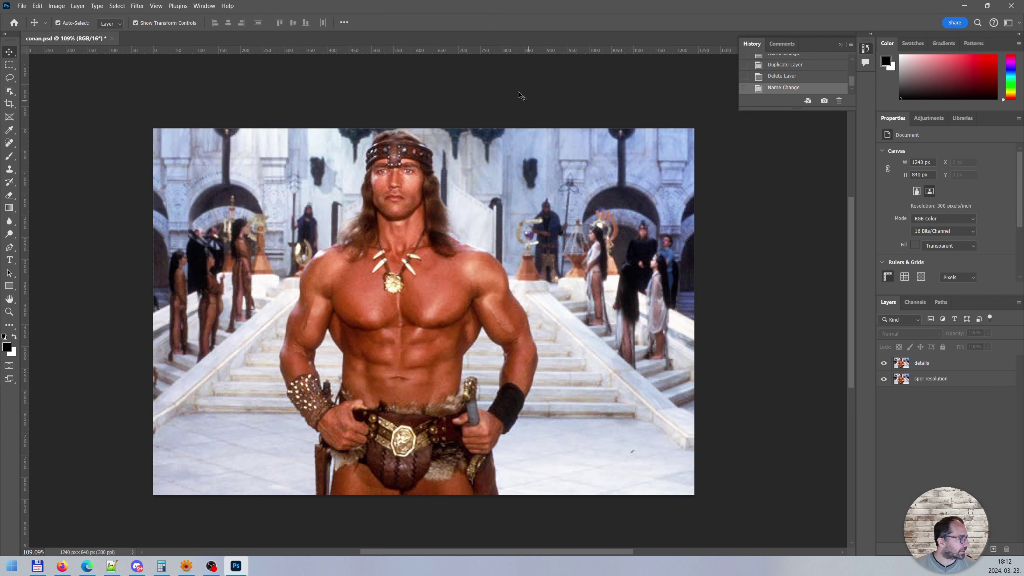
Set Camera Raw Preferences' File Handling JPEG option to Disable JPEG support and confirm.
click(37, 5)
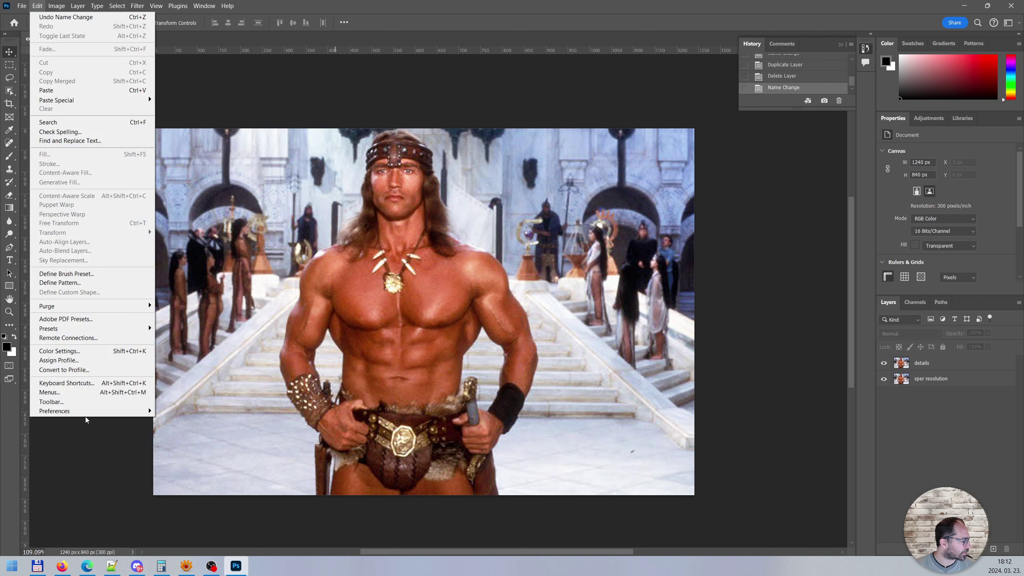
mouse_move(55, 410)
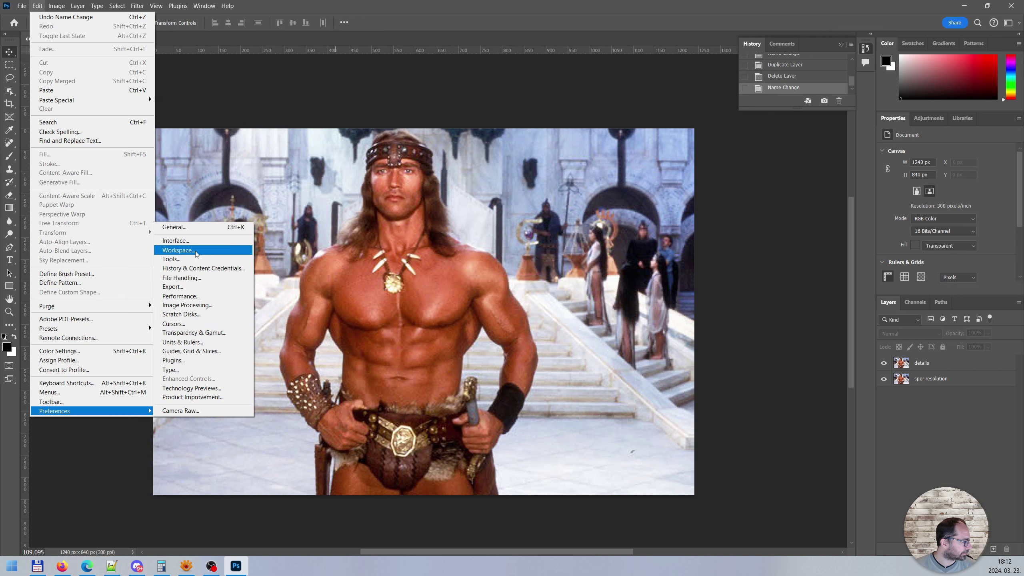
click(201, 307)
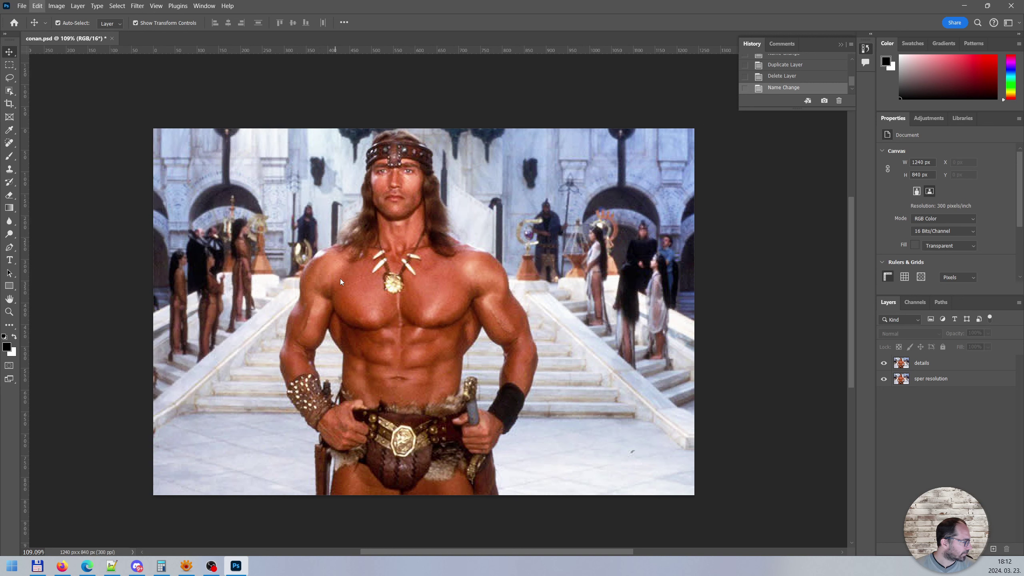
key(i)
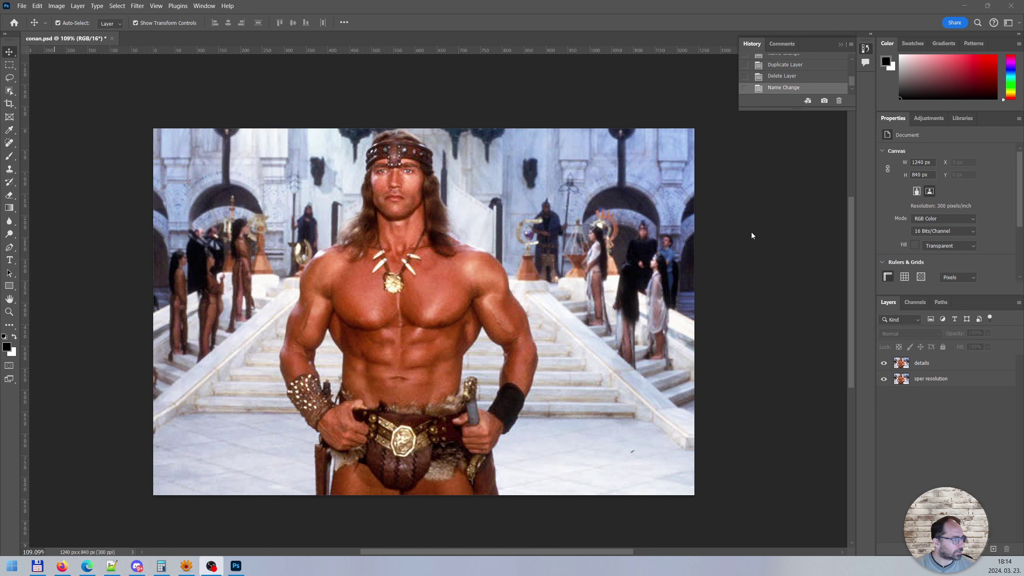
click(37, 6)
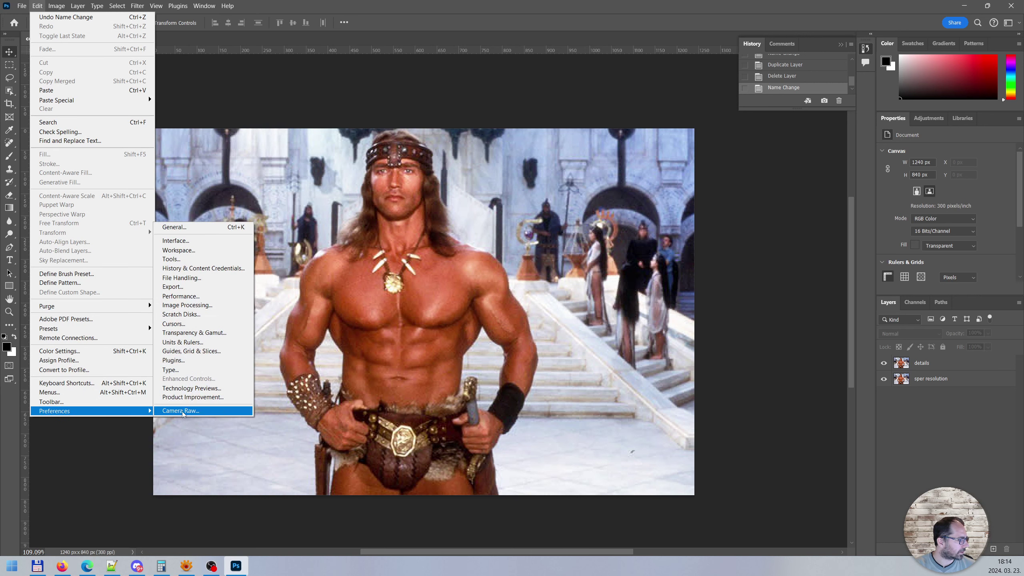
click(182, 412)
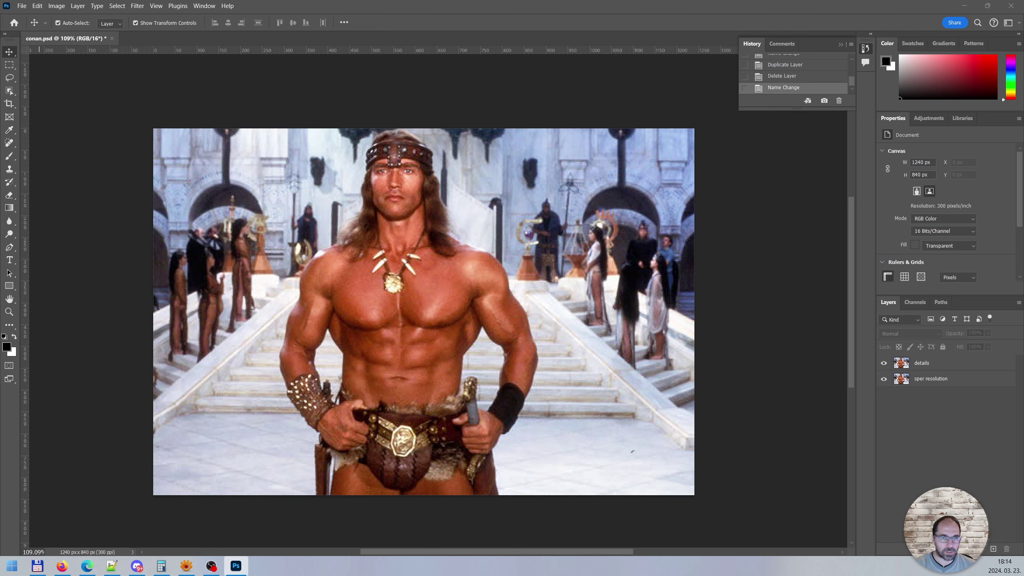
drag(554, 140, 388, 119)
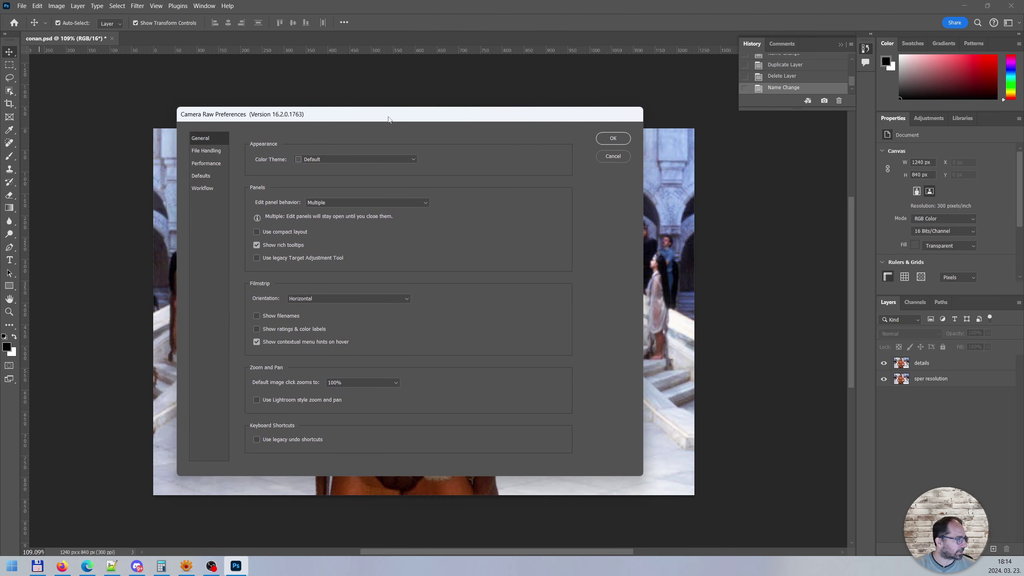
click(202, 153)
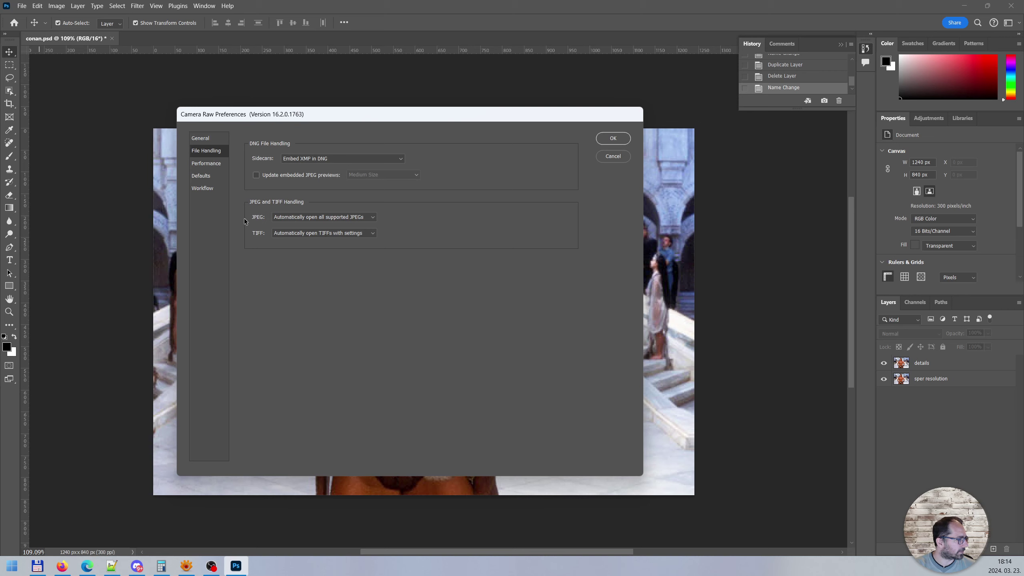
click(321, 218)
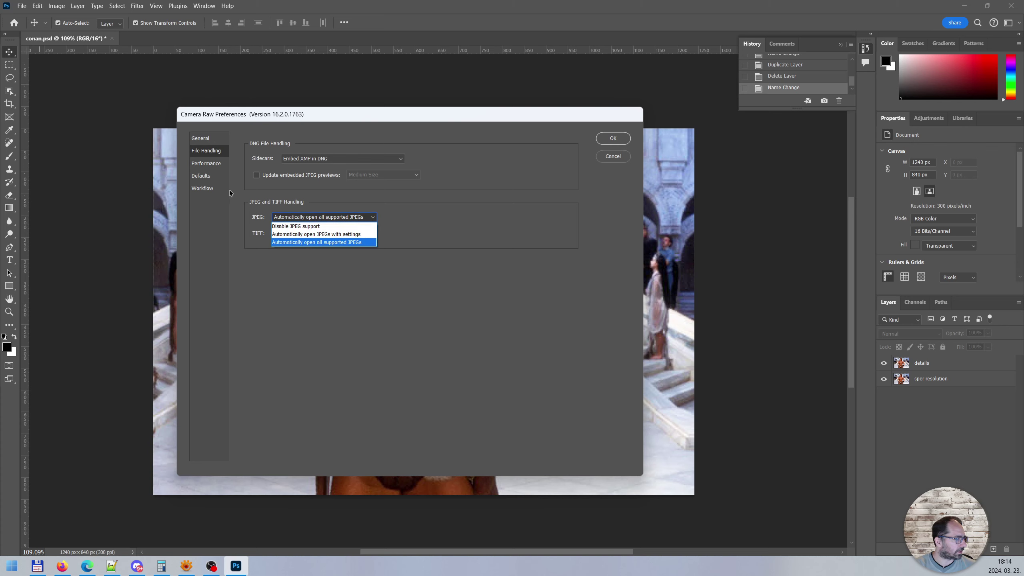
click(307, 226)
click(613, 139)
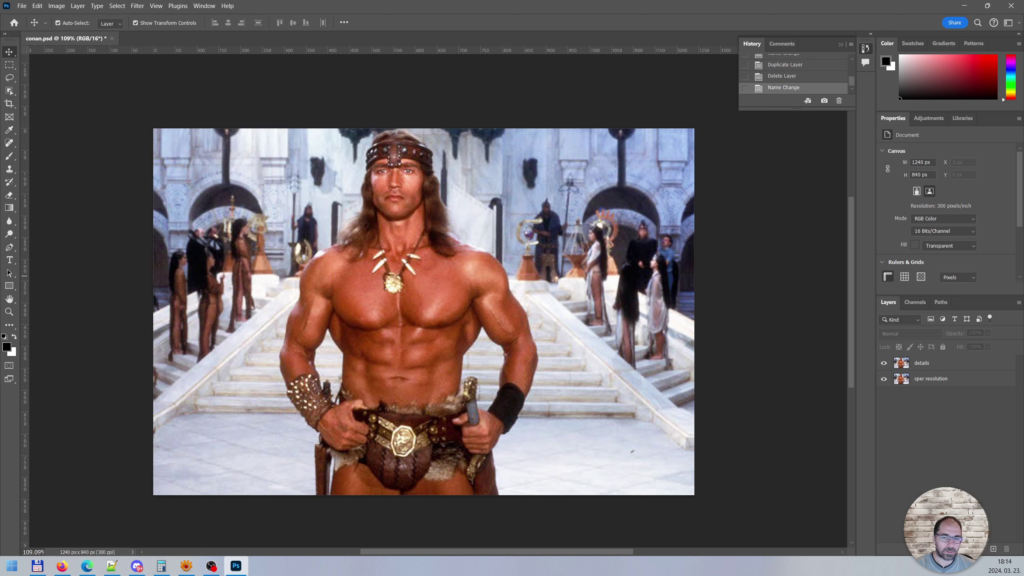
Open x-conan.jpg as its own Photoshop document.
key(alt+Tab)
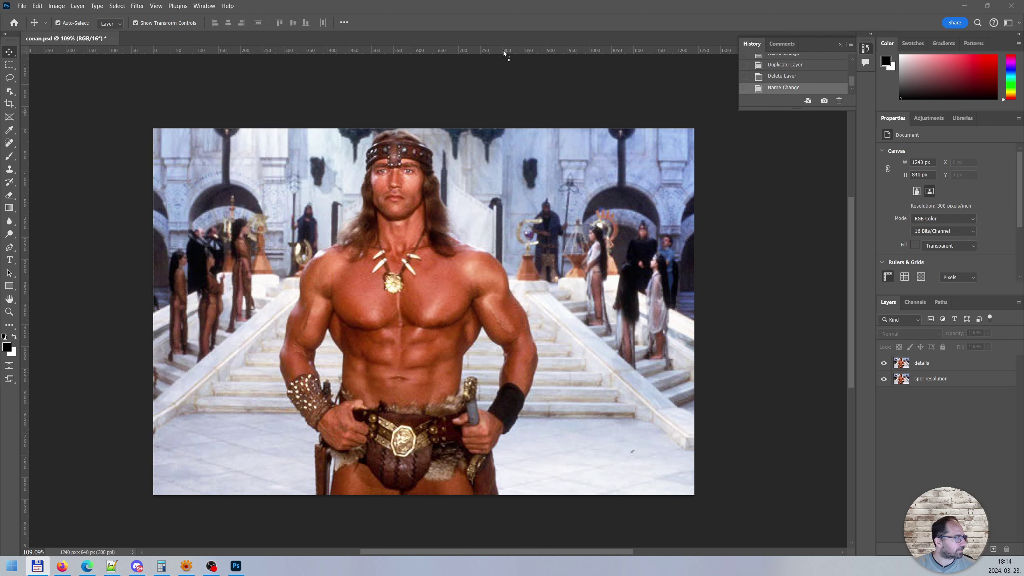
drag(427, 36, 423, 33)
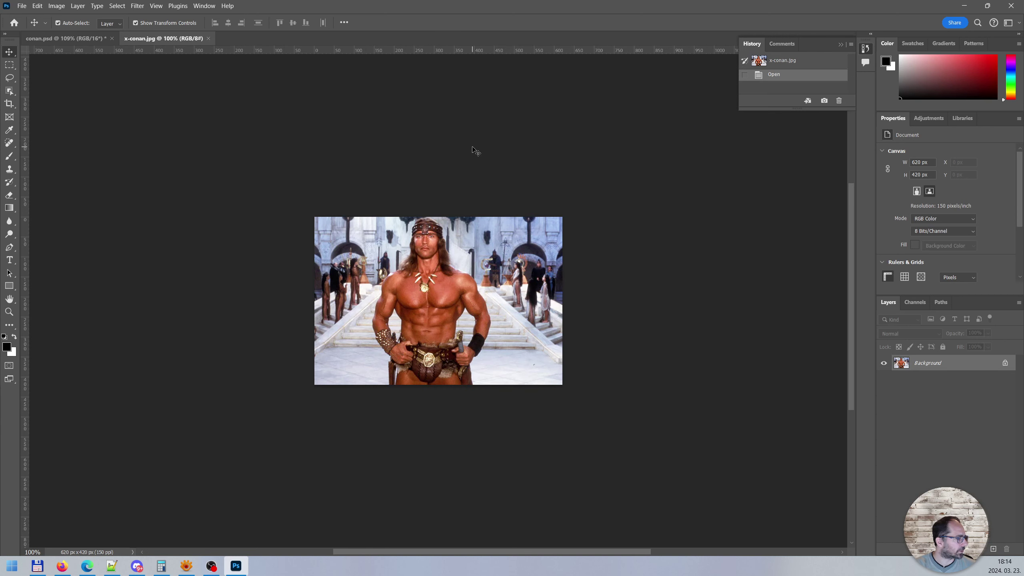
scroll(500, 298, up, 3)
scroll(500, 298, up, 2)
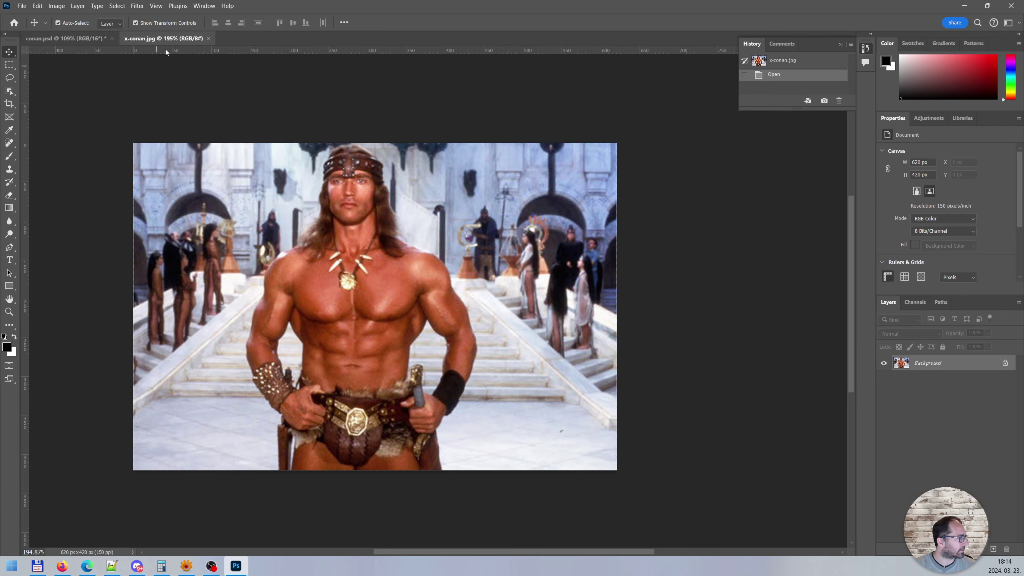
Run Neural Filters Super Zoom with JPEG artefact removal, noise 4, sharpen 2, face enhancement into a new document.
click(137, 6)
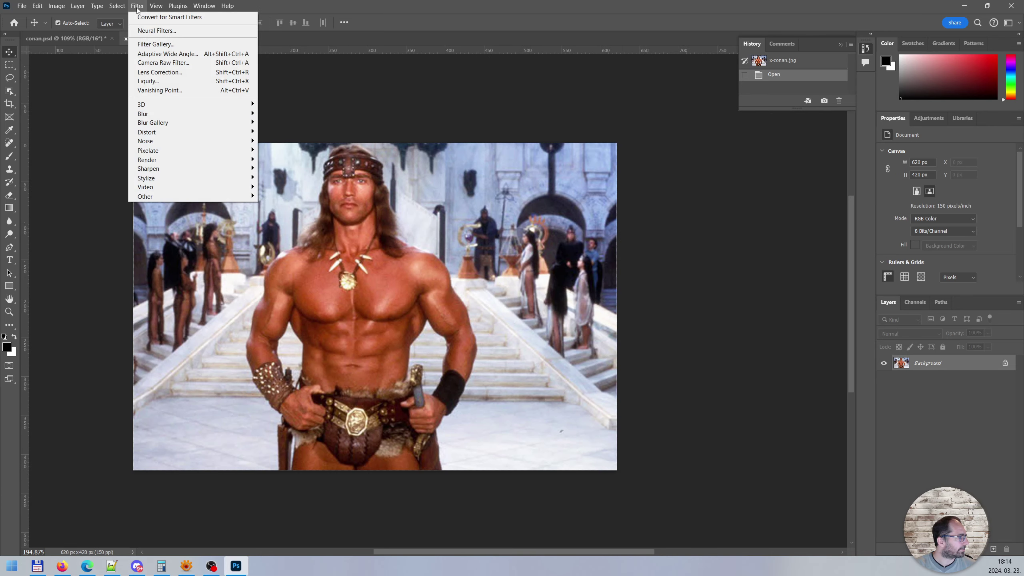
click(160, 33)
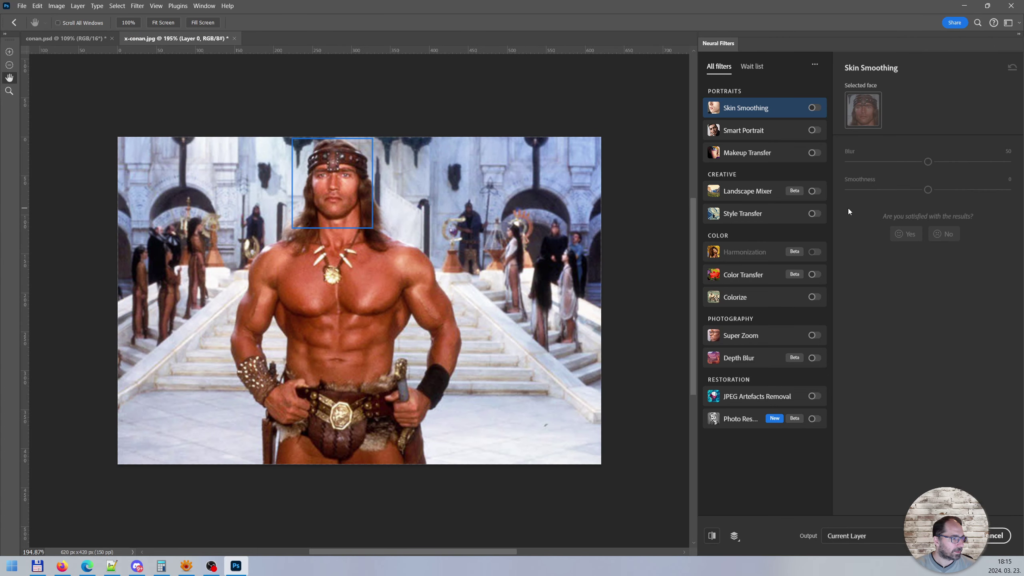
click(798, 335)
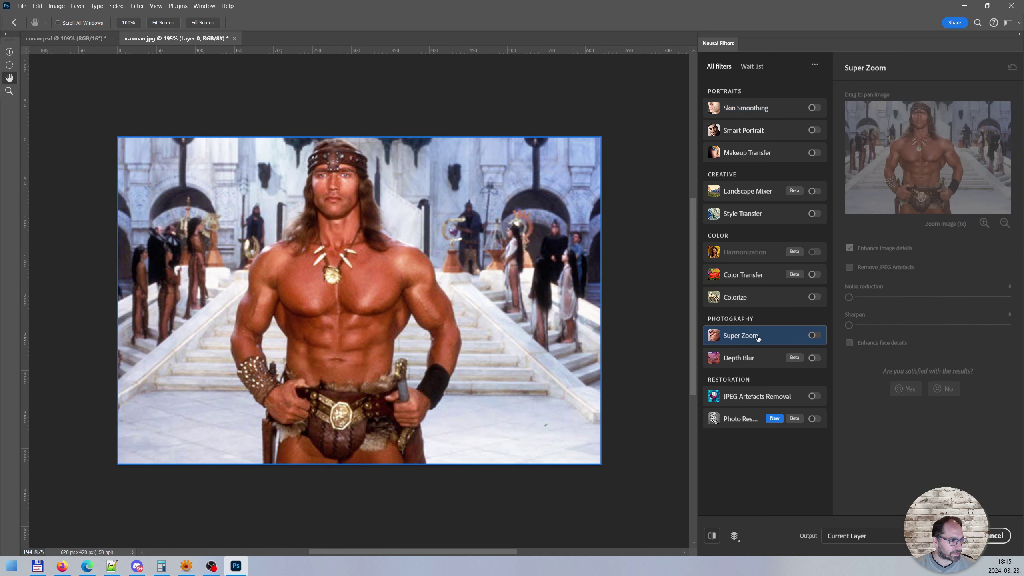
click(814, 336)
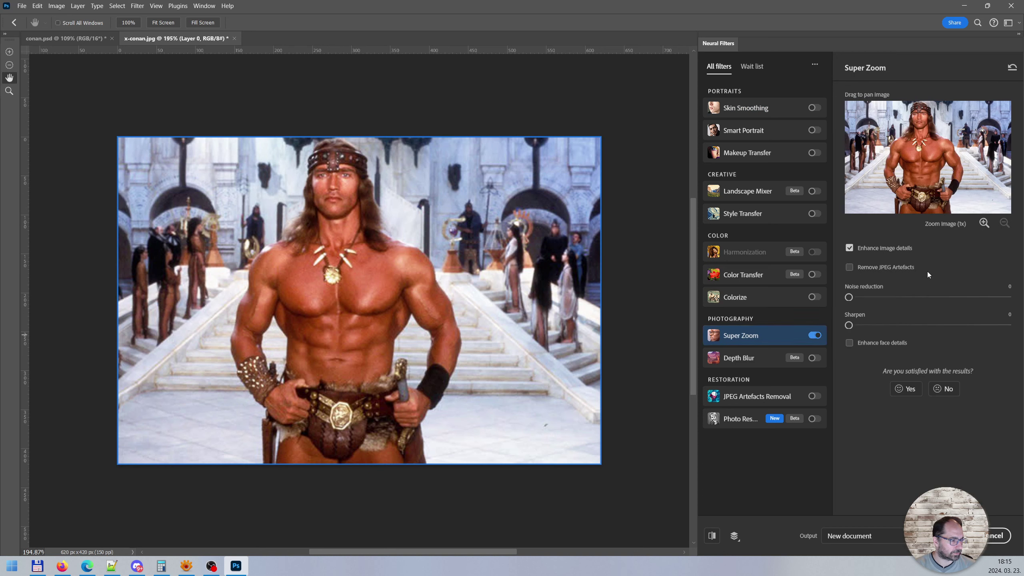
click(876, 269)
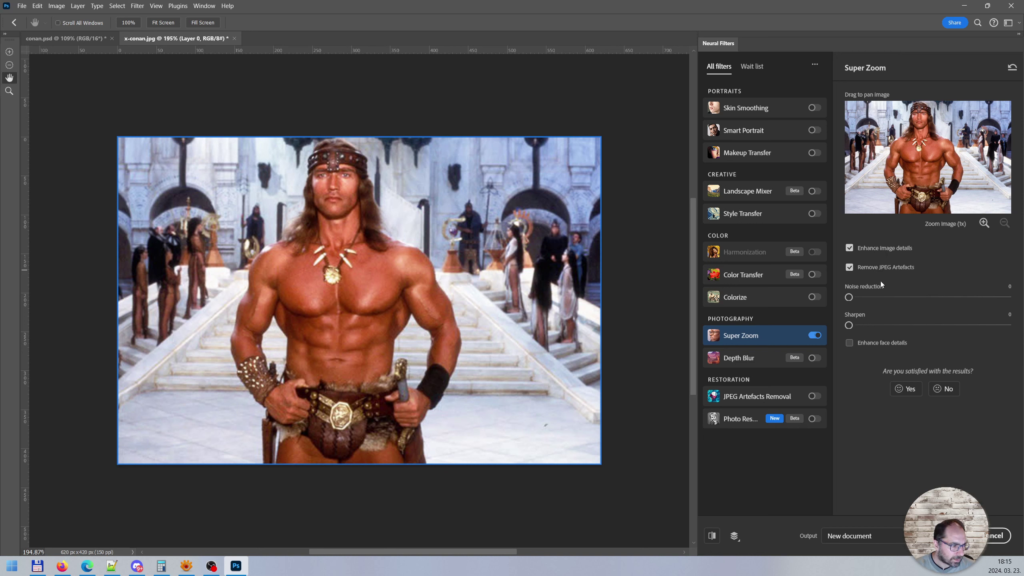
drag(865, 299, 859, 325)
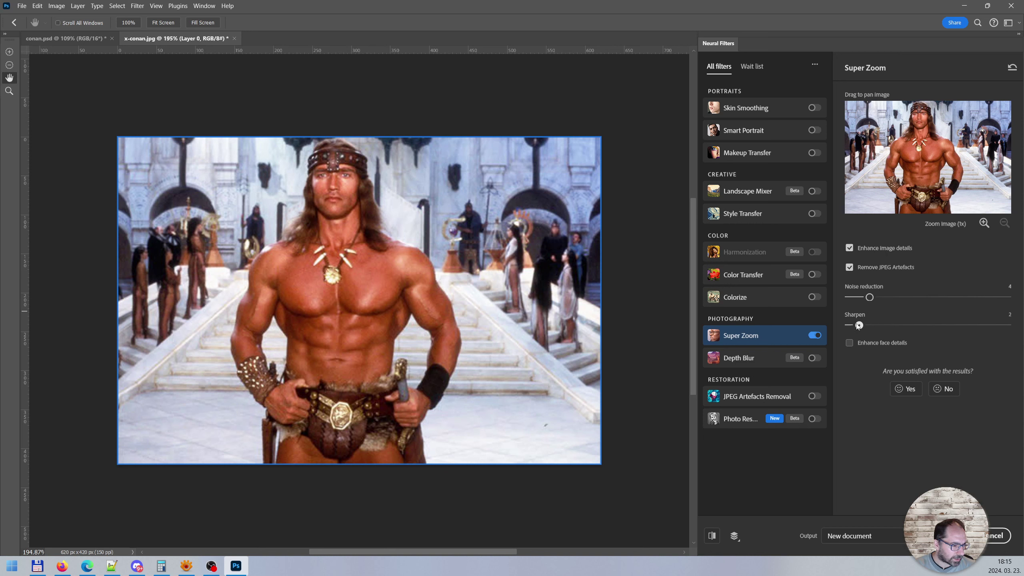
click(862, 345)
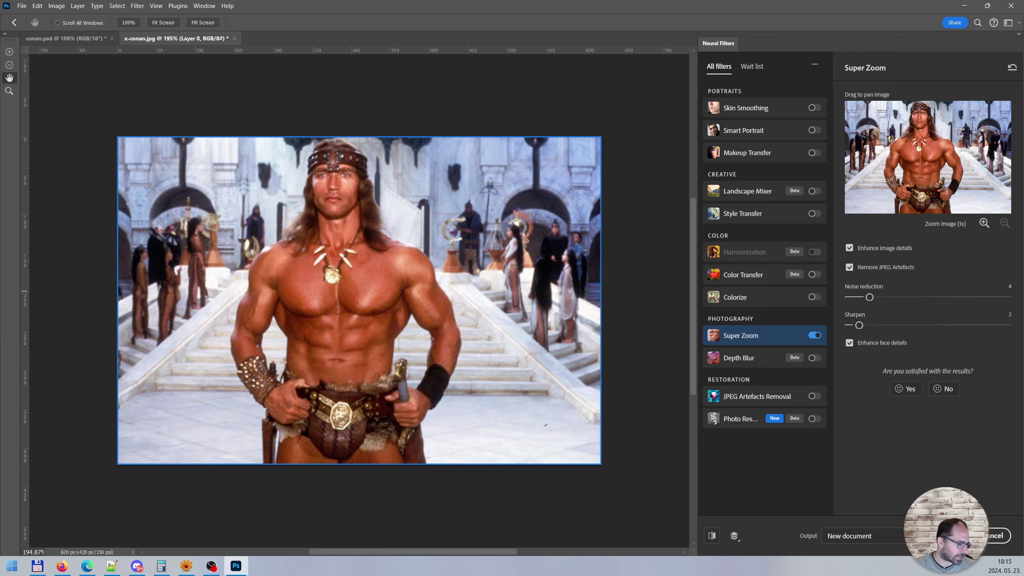
click(960, 536)
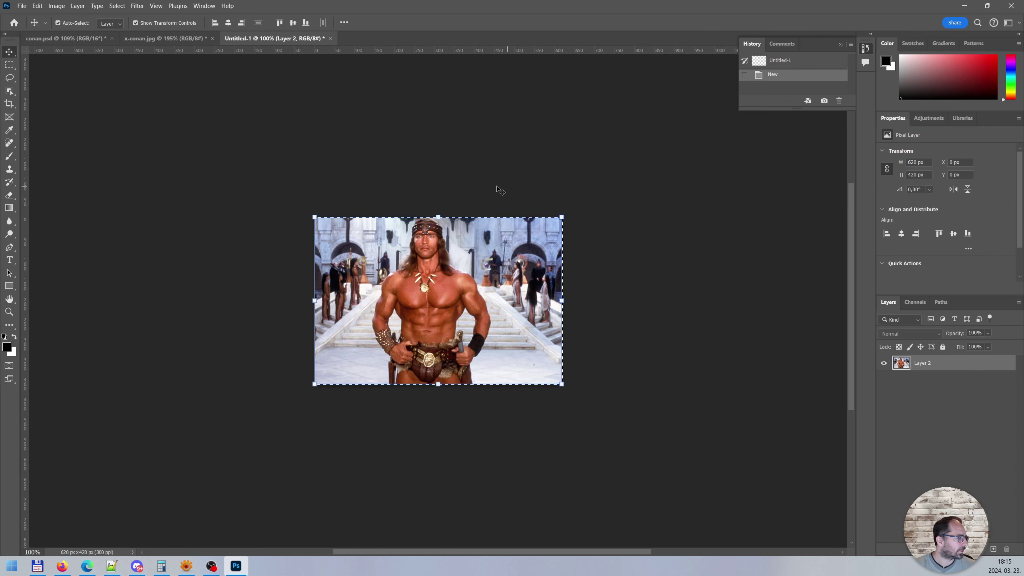
Paste the Super Zoom result into conan.psd and enlarge it to fill the canvas.
key(ctrl+a)
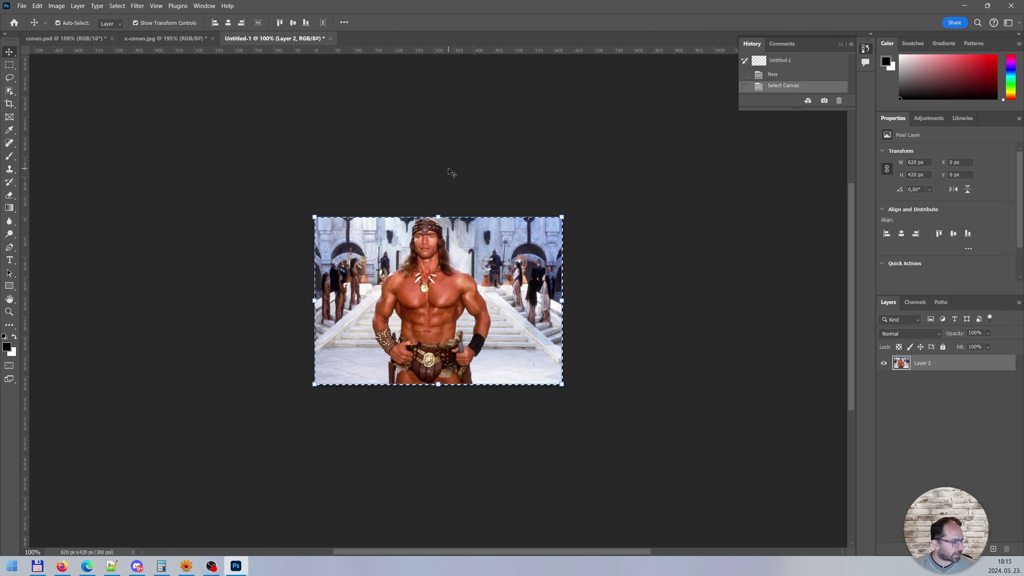
click(75, 40)
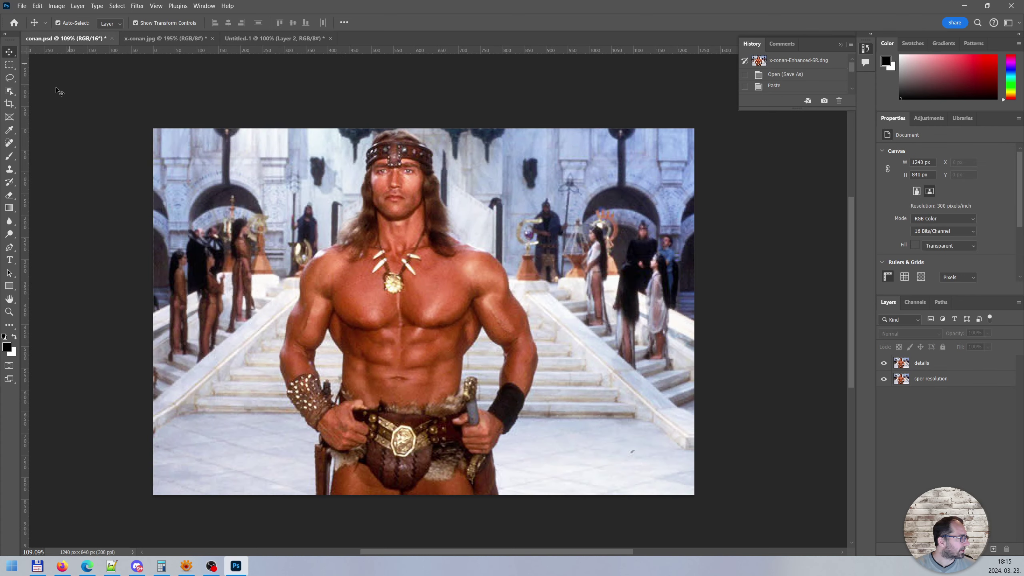
key(ctrl+v)
drag(369, 248, 233, 156)
mouse_move(423, 310)
mouse_down()
mouse_move(701, 488)
mouse_move(695, 494)
mouse_up()
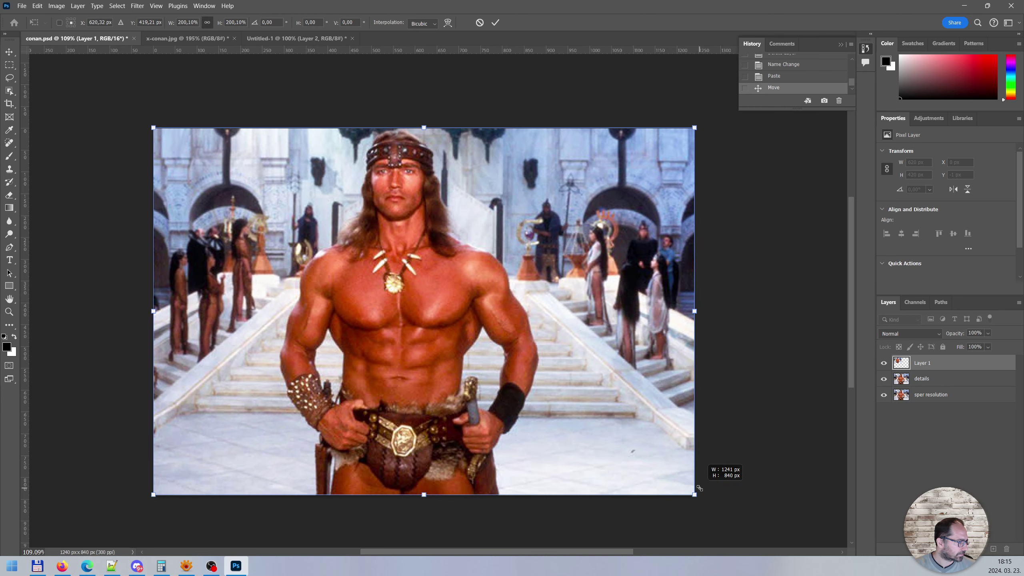
Rename the new layer to 'super zoom'.
double_click(927, 362)
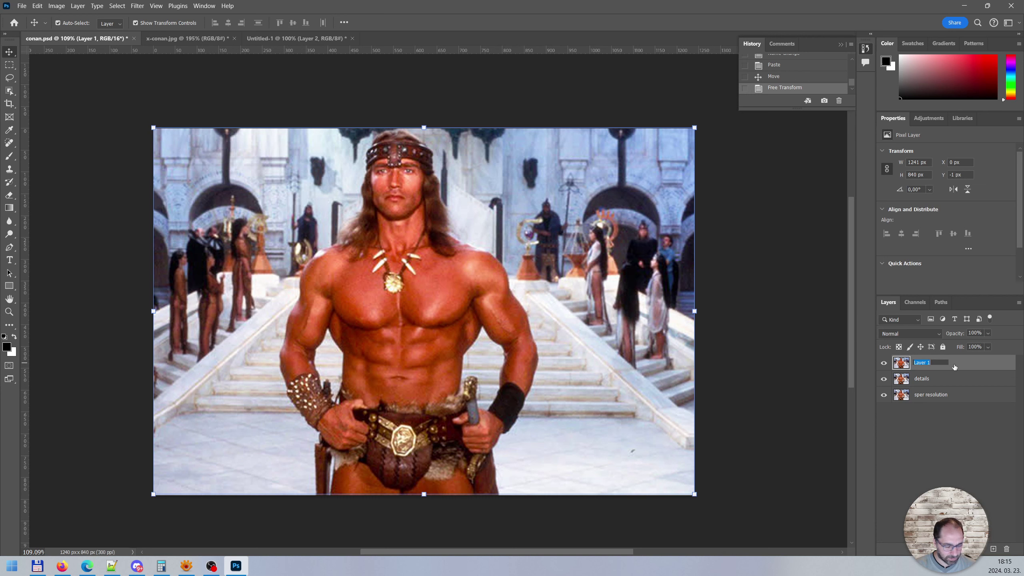
text(supe)
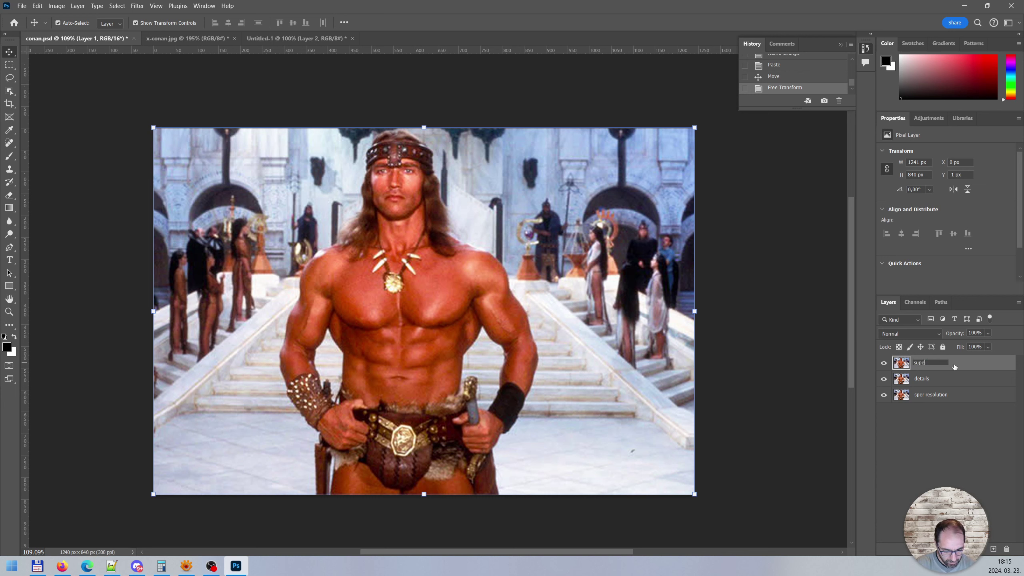
text(r zoom)
key(Return)
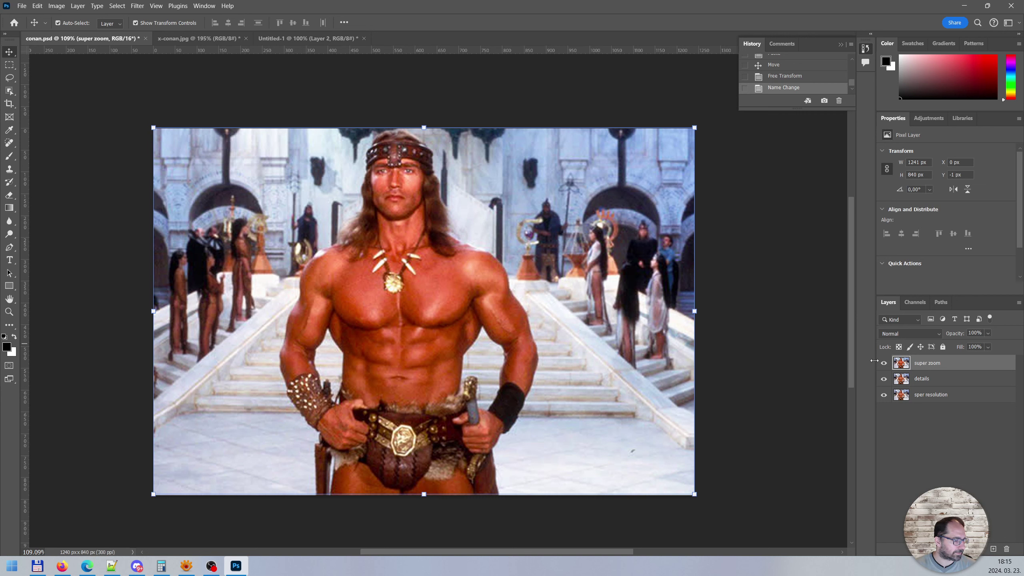
scroll(698, 287, up, 1)
Hide super zoom and details to compare against sper resolution, then show both again.
scroll(701, 289, up, 1)
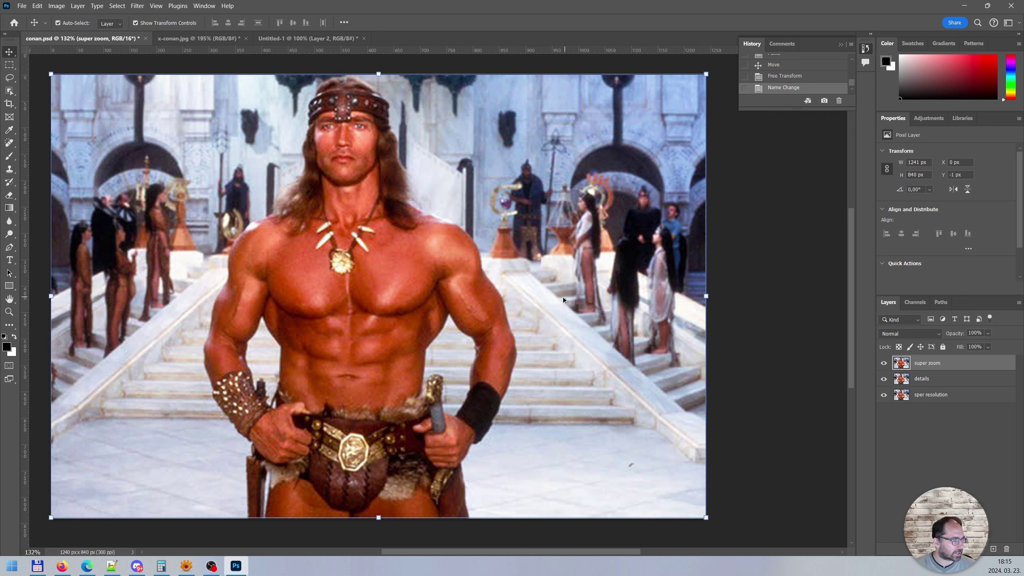
click(892, 397)
click(883, 363)
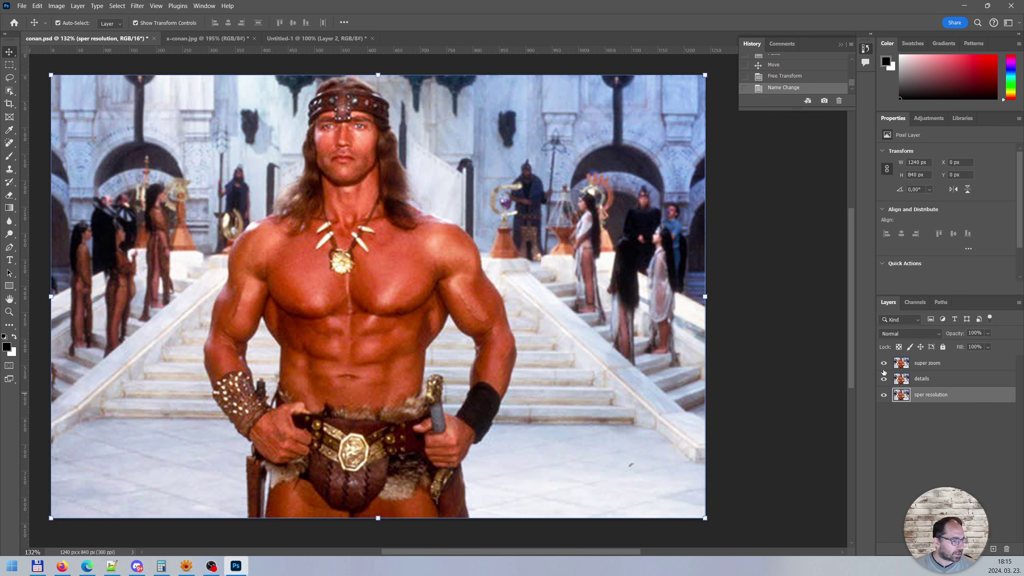
click(920, 383)
click(884, 379)
click(932, 367)
click(883, 363)
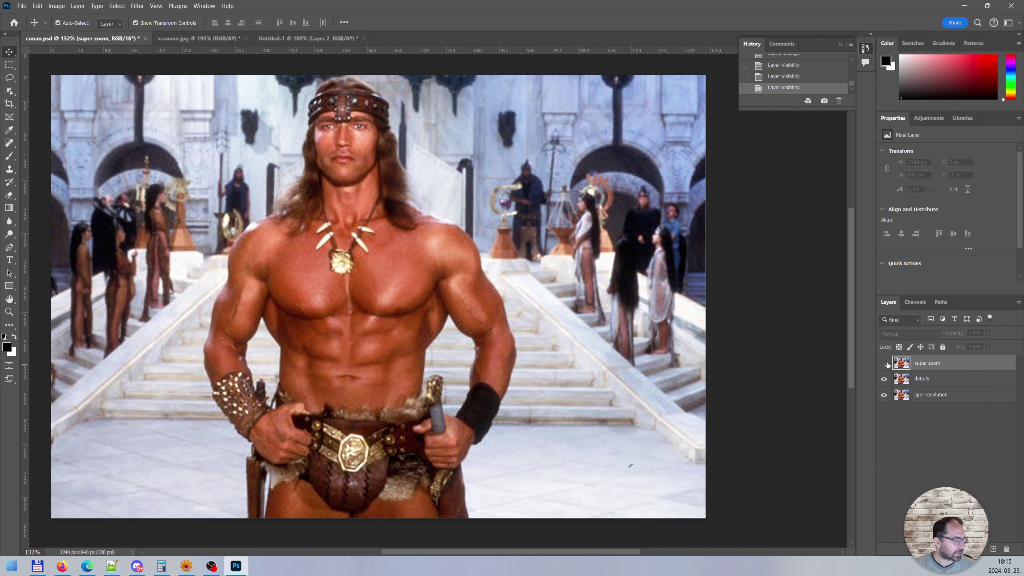
Zoom in on the warrior's face and headband, toggling the top layers to compare again.
scroll(321, 143, up, 1)
scroll(320, 143, up, 2)
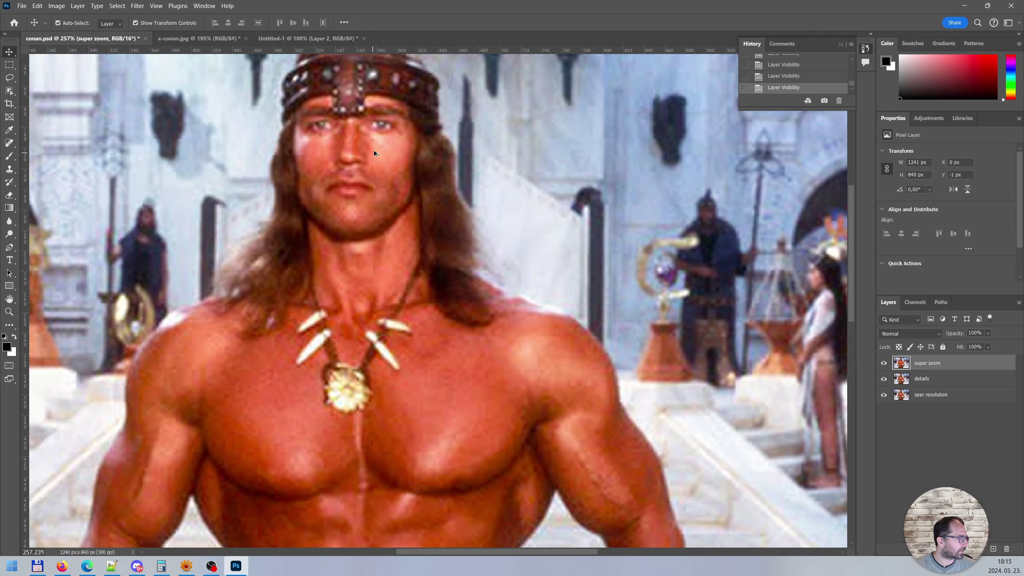
scroll(374, 150, up, 2)
drag(396, 146, 498, 316)
click(884, 363)
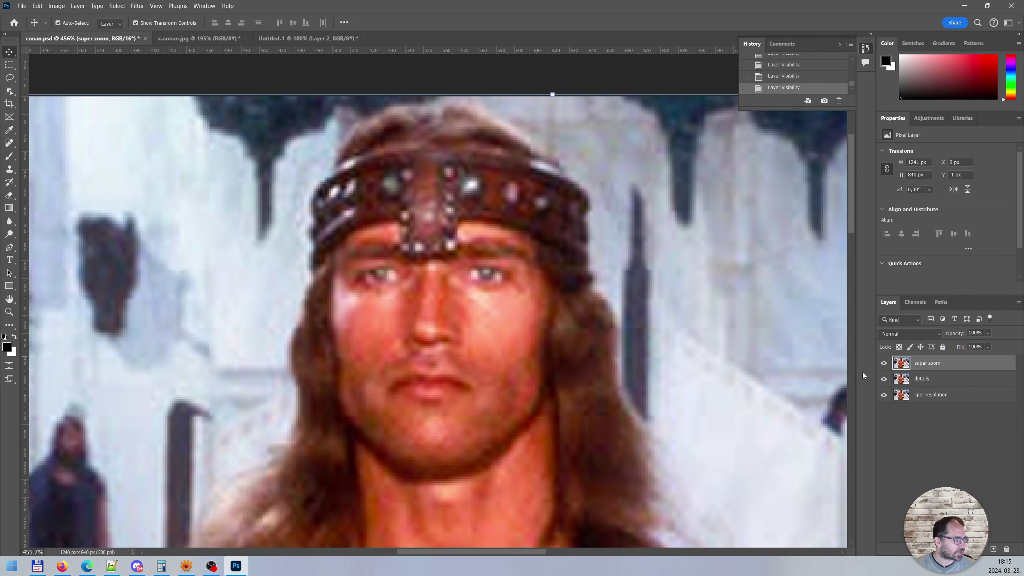
click(883, 379)
click(884, 379)
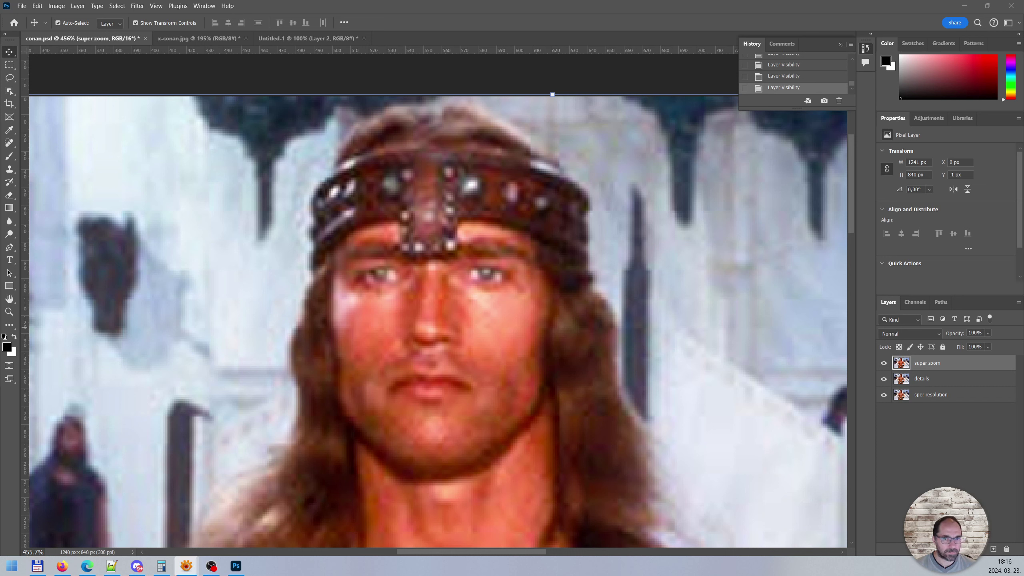
click(187, 565)
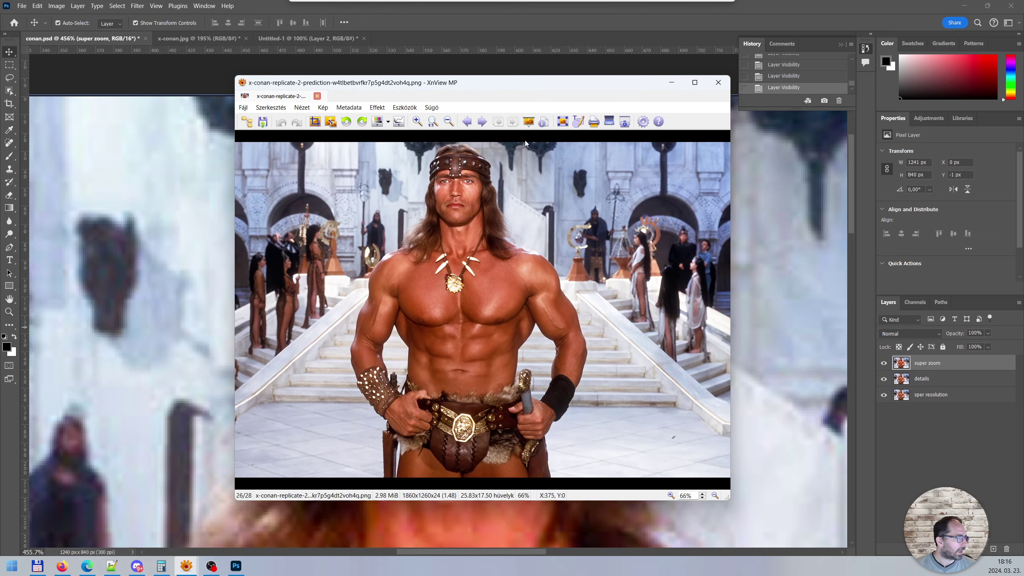
click(698, 83)
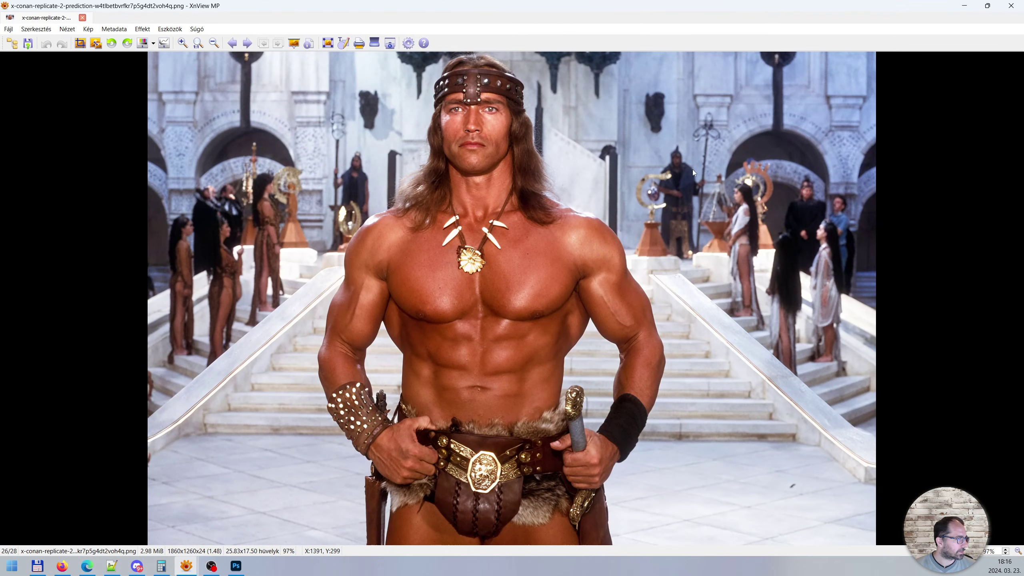
scroll(692, 170, up, 3)
key(minus)
click(236, 566)
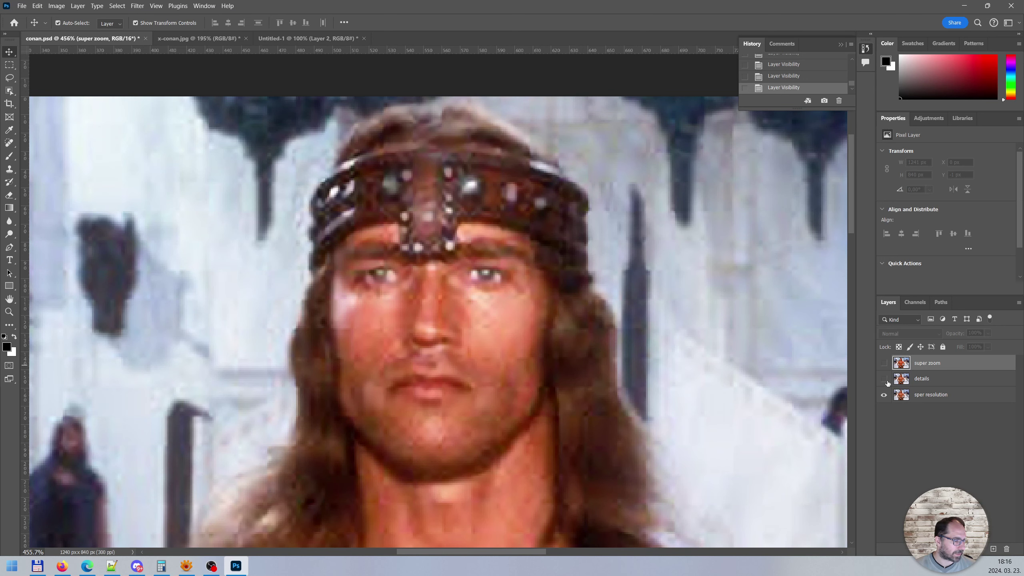
click(920, 397)
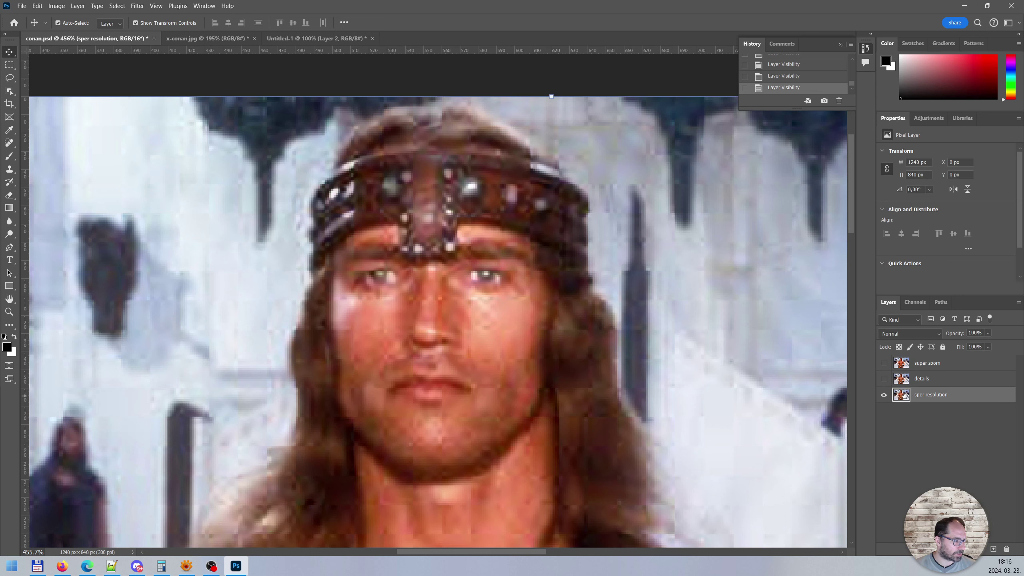
click(884, 379)
click(883, 363)
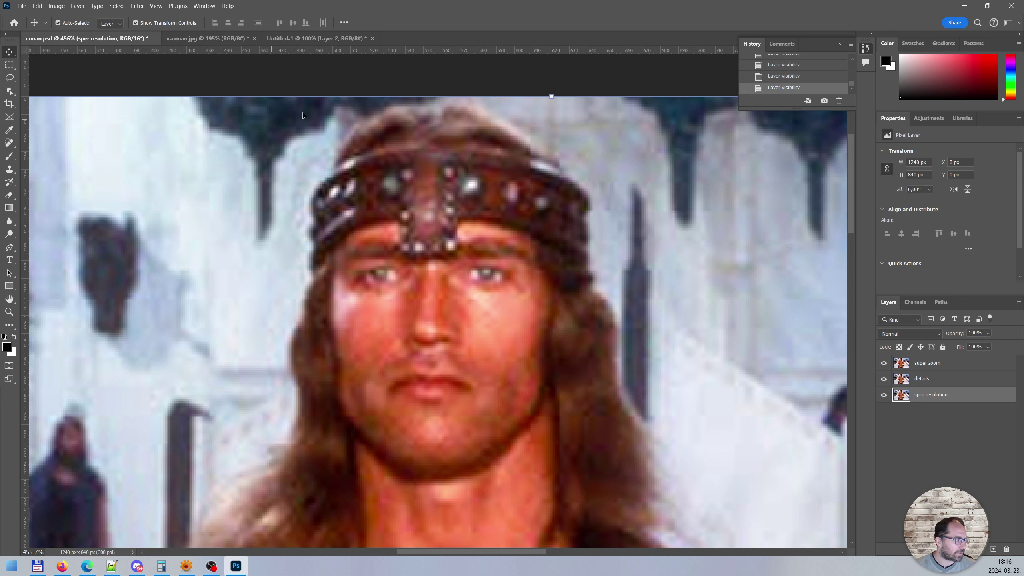
key(alt+Tab)
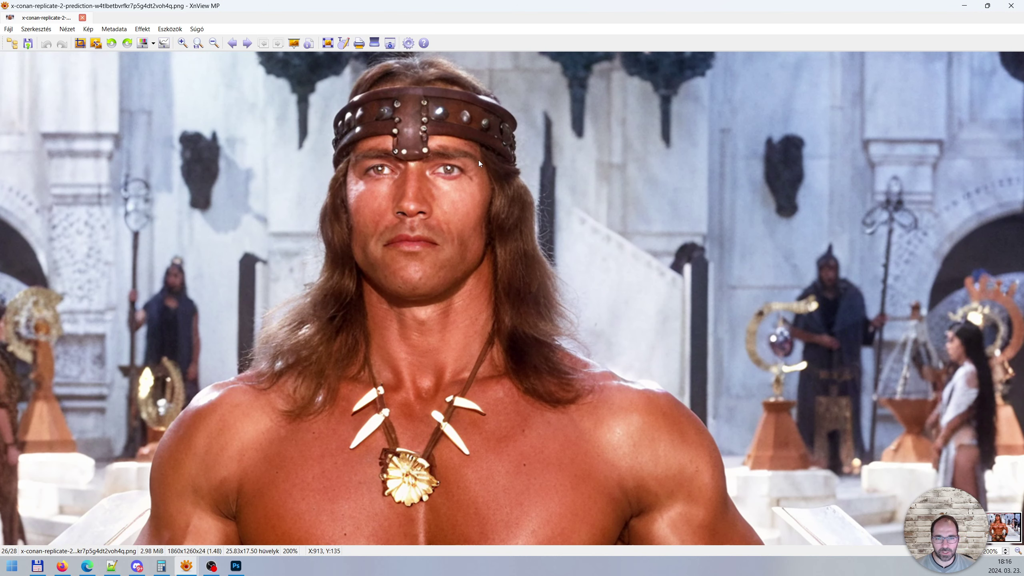
scroll(478, 160, up, 1)
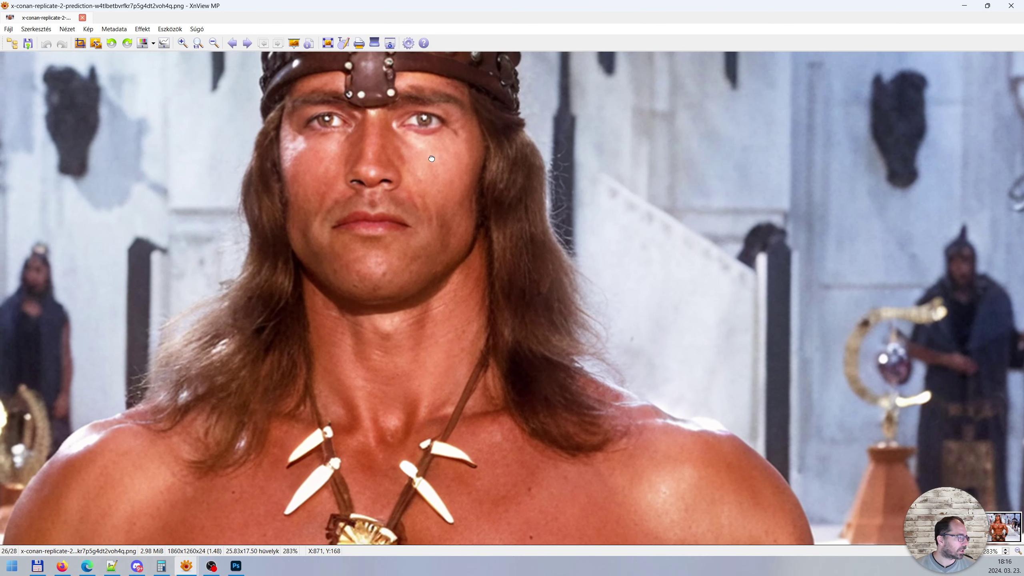
drag(478, 160, 507, 285)
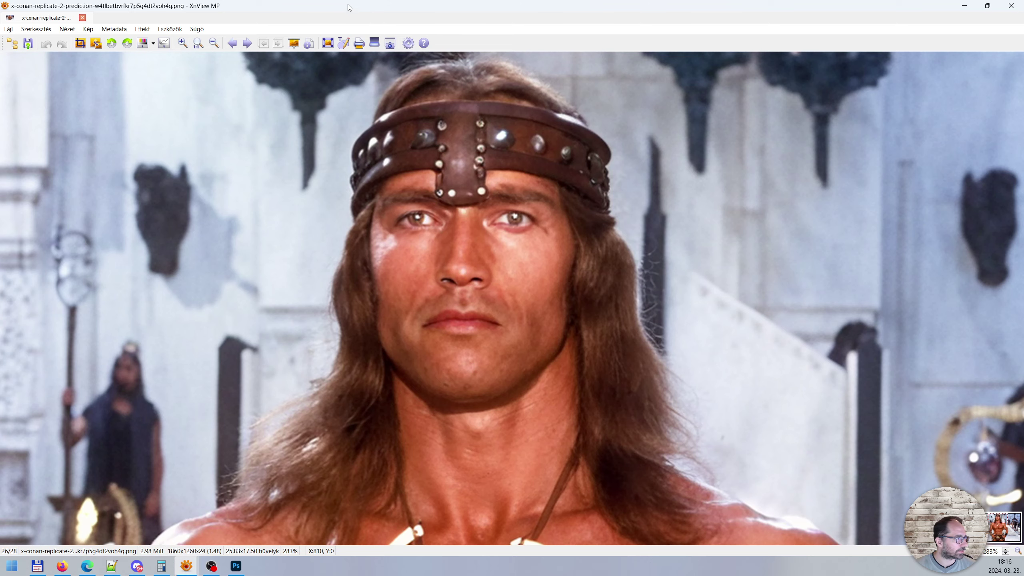
drag(348, 8, 504, 108)
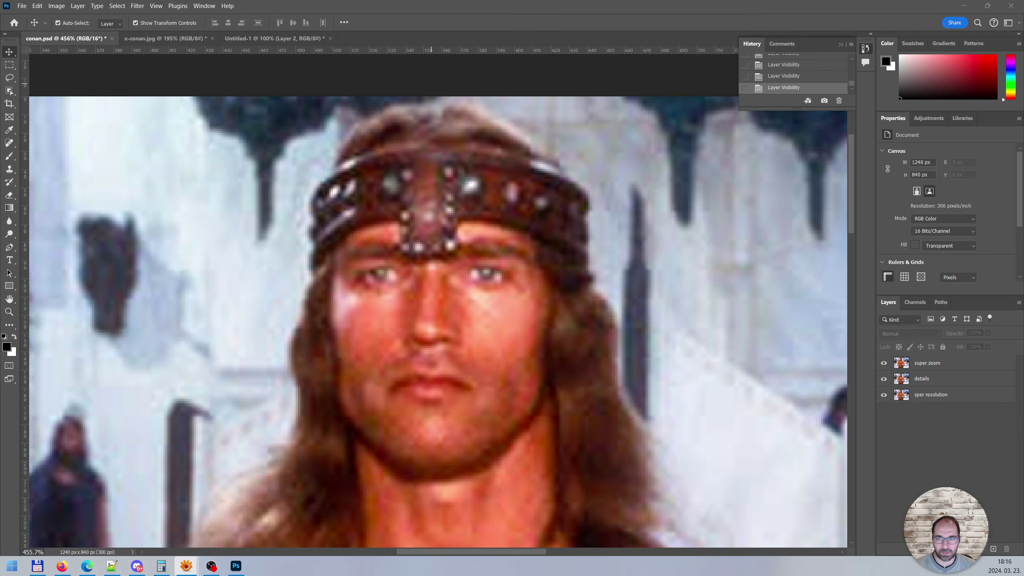
Zoom out to about 109% and pan to centre the whole upscaled image.
scroll(539, 190, down, 1)
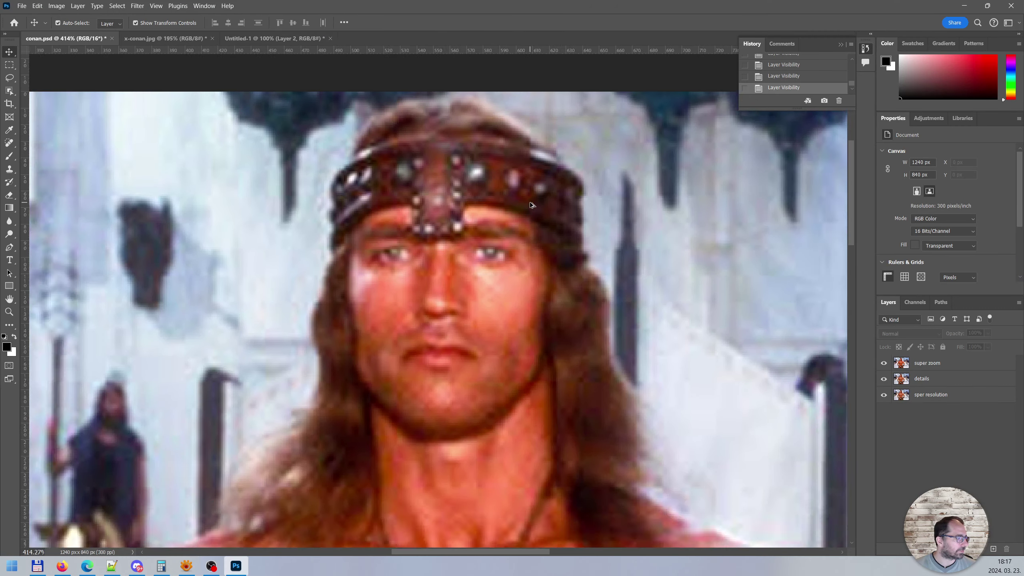
scroll(535, 218, down, 2)
scroll(535, 225, down, 3)
scroll(538, 218, down, 2)
scroll(565, 193, up, 1)
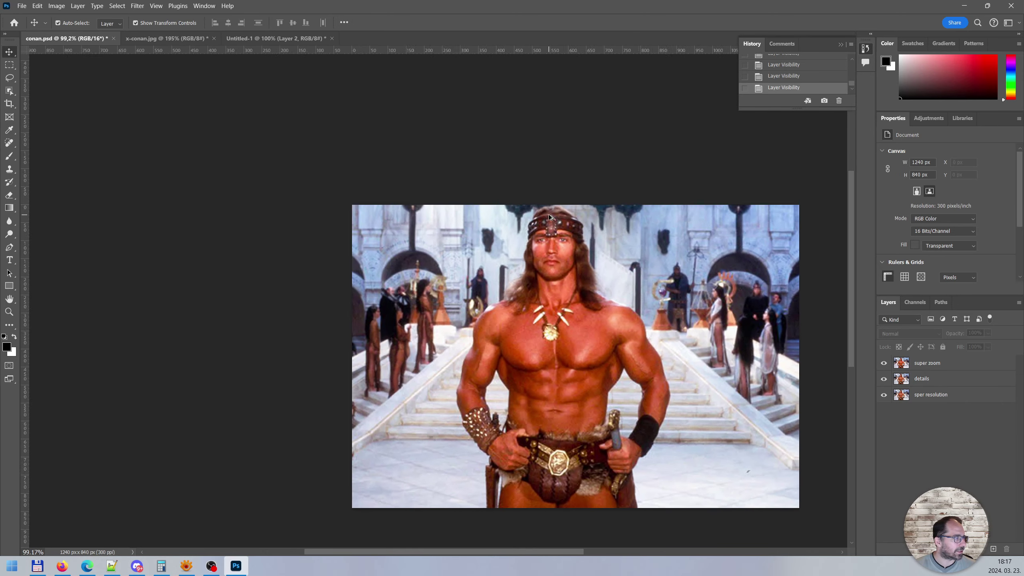
scroll(552, 171, up, 1)
drag(528, 141, 361, 101)
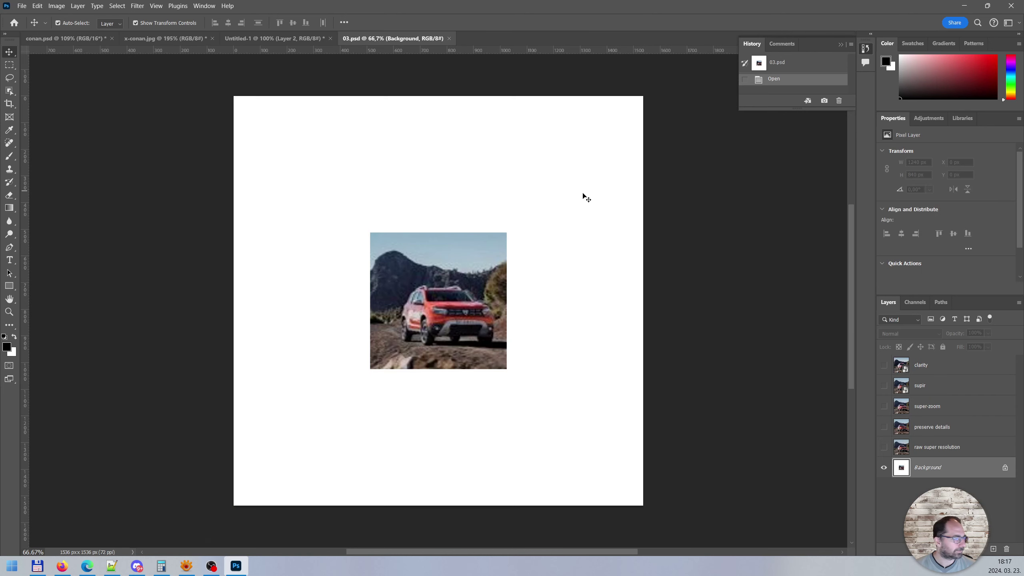
Show the raw super resolution and preserve details layers over the background.
scroll(544, 293, up, 1)
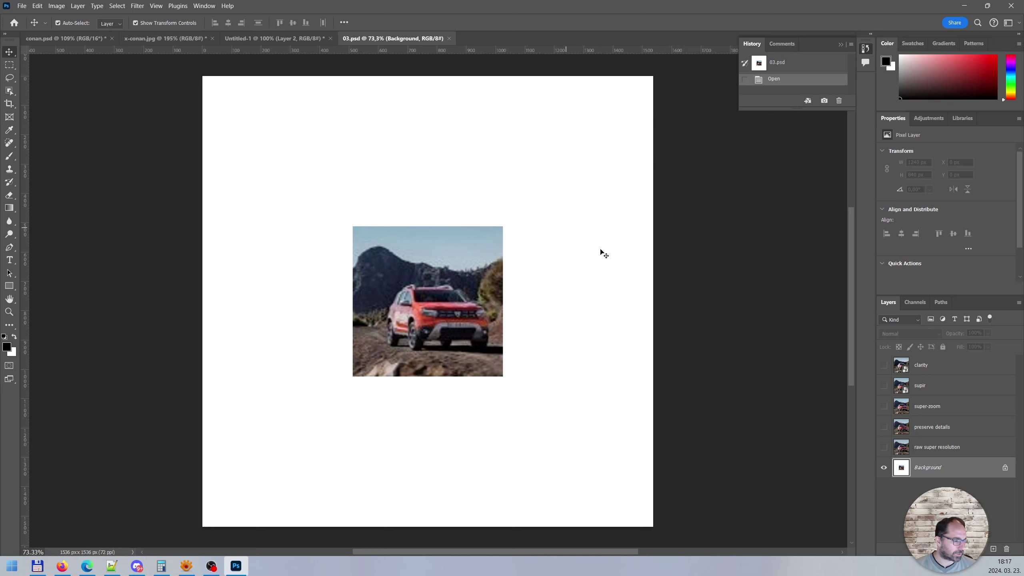
scroll(461, 286, up, 1)
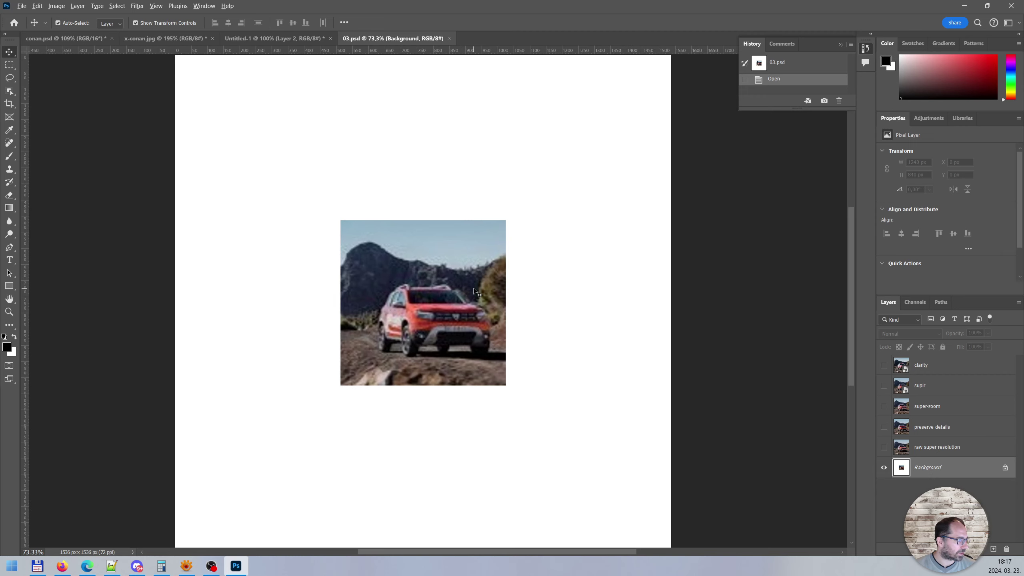
scroll(461, 286, down, 1)
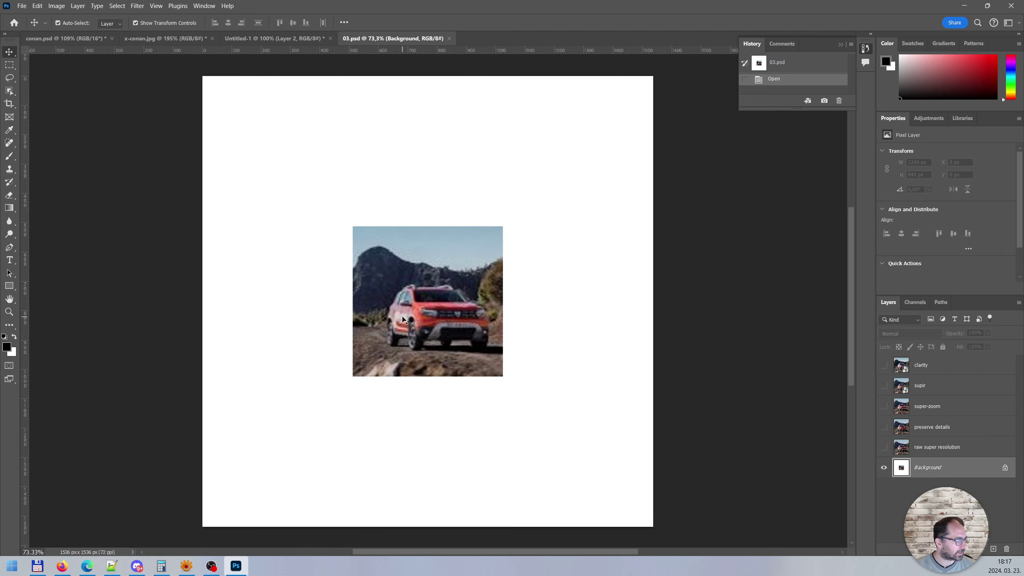
click(929, 449)
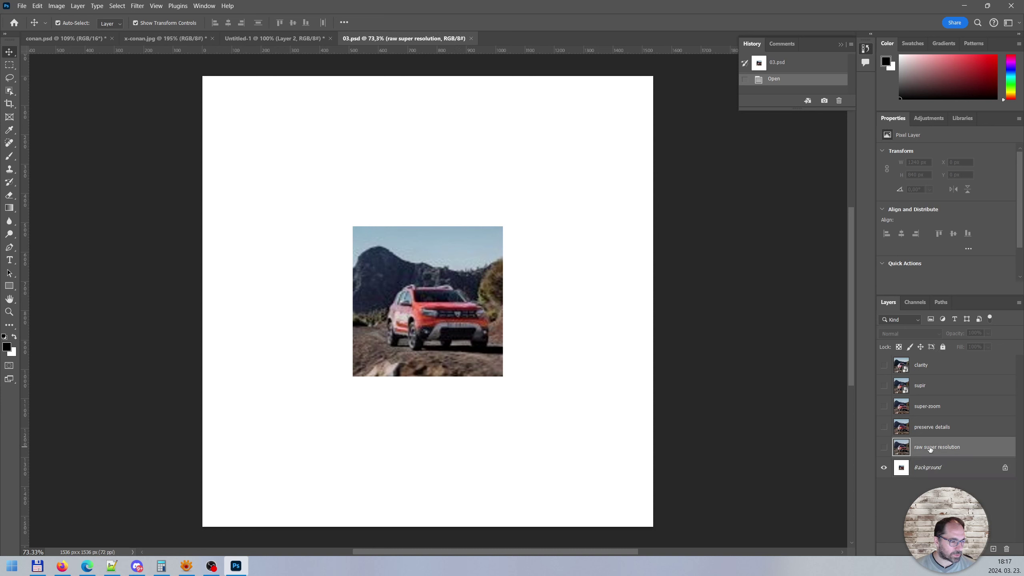
click(883, 449)
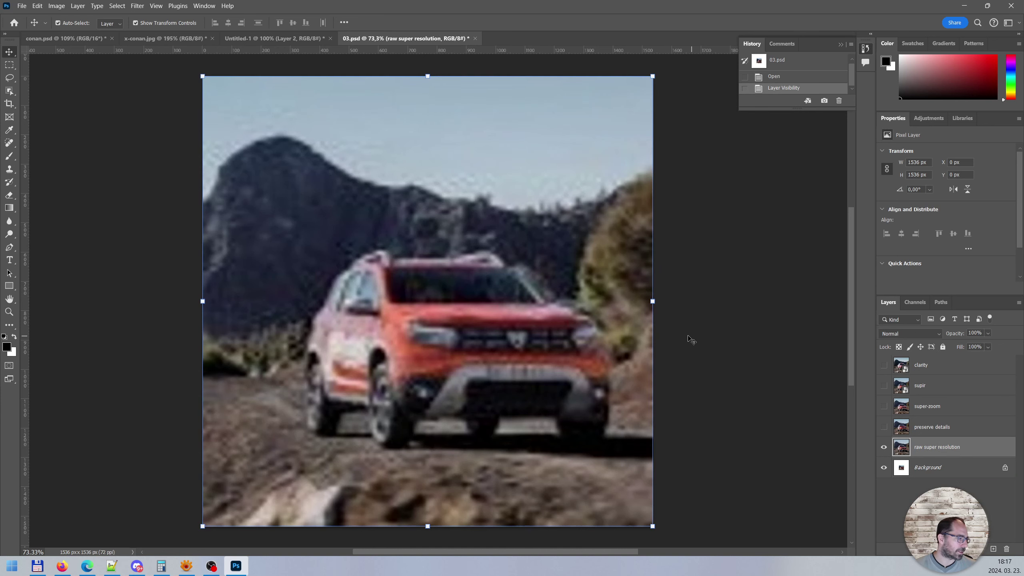
scroll(666, 379, up, 1)
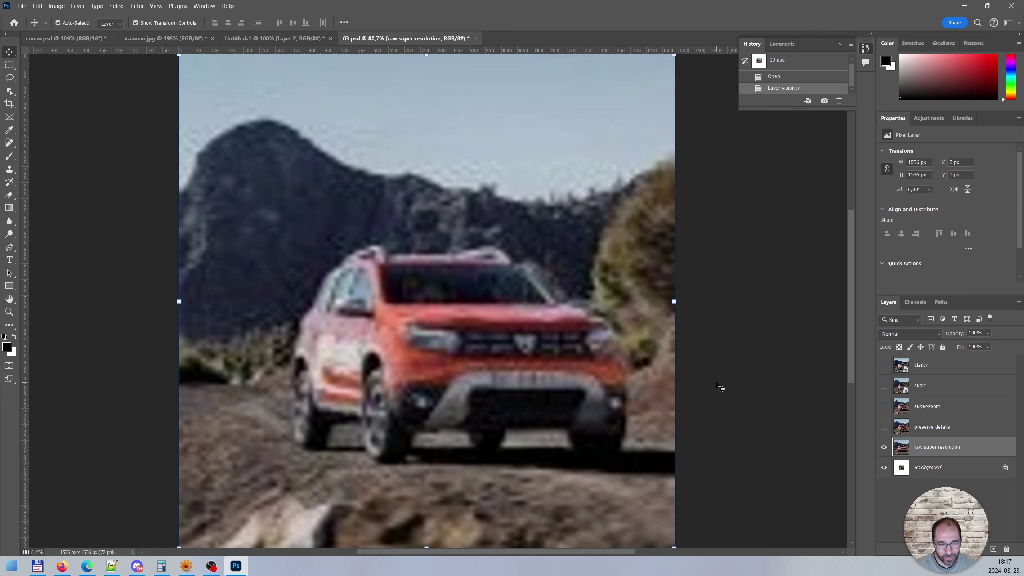
click(928, 434)
click(884, 428)
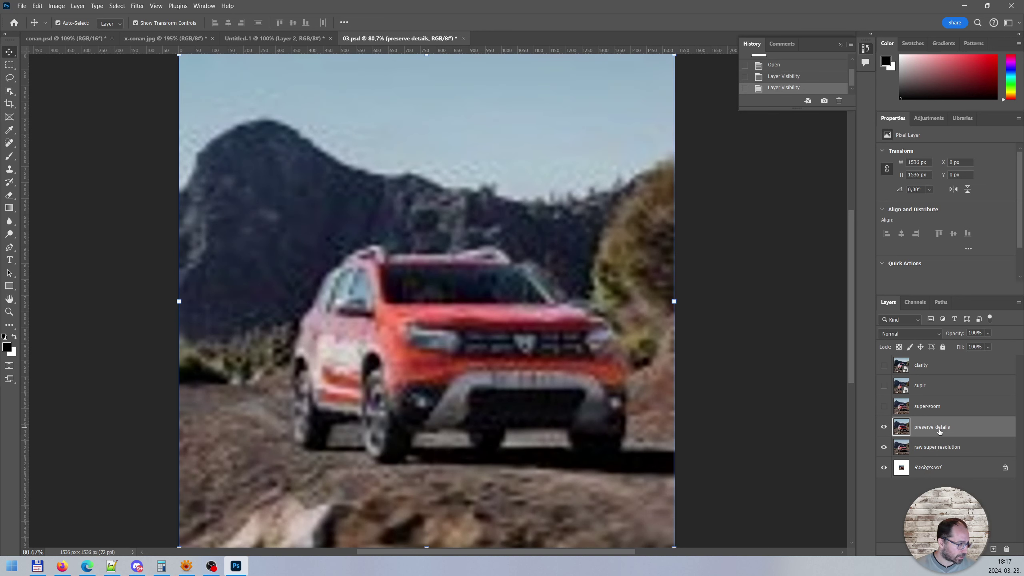
click(57, 5)
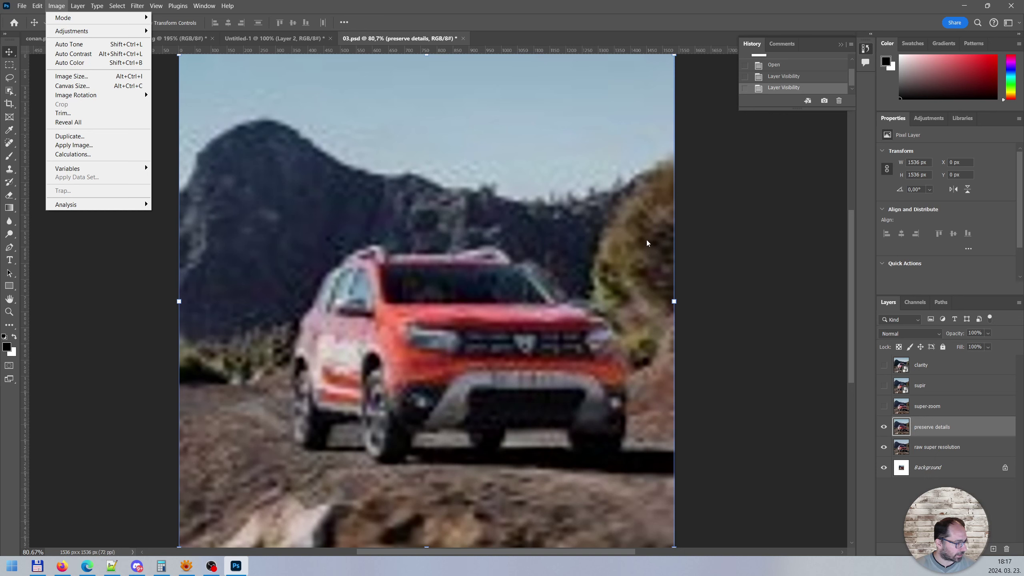
key(Escape)
Flick preserve details on and off against the raw result, then select super-zoom and supir.
click(883, 428)
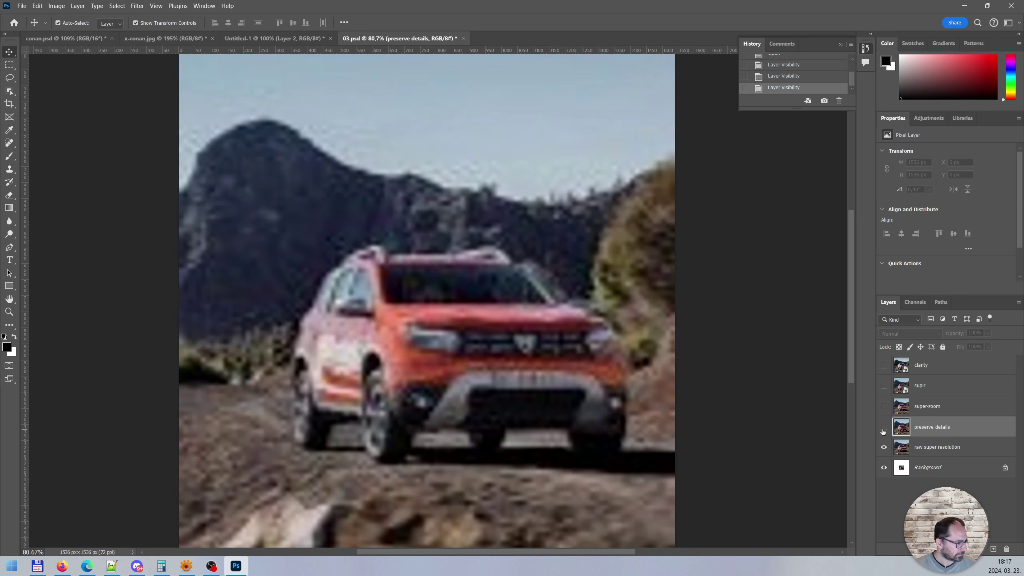
click(882, 429)
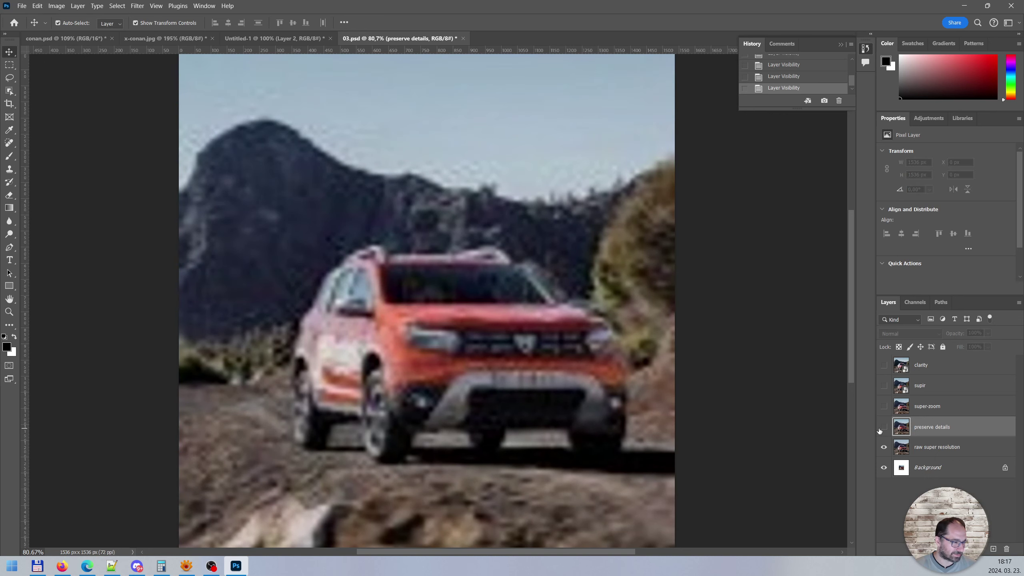
click(878, 430)
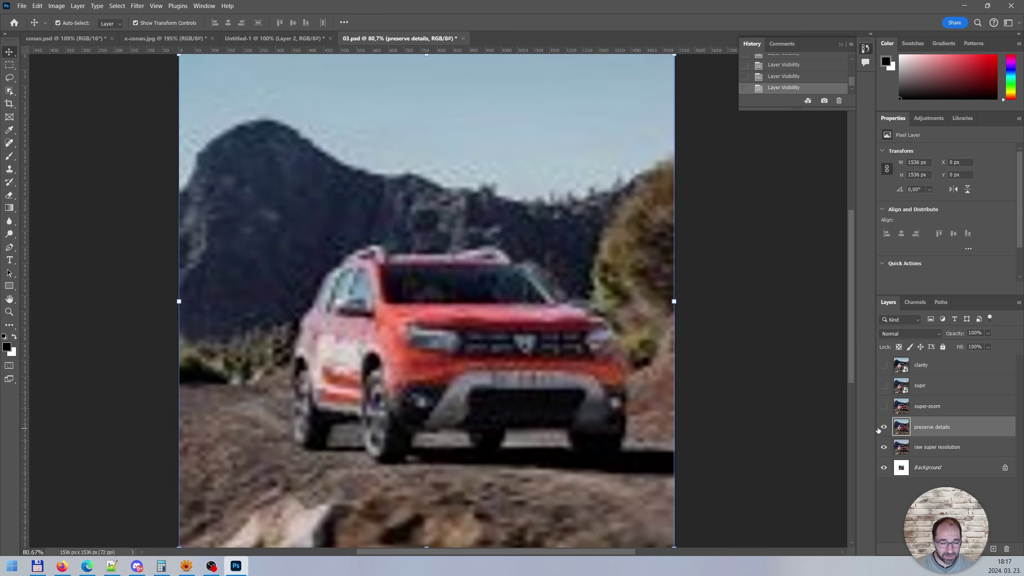
click(880, 429)
click(881, 429)
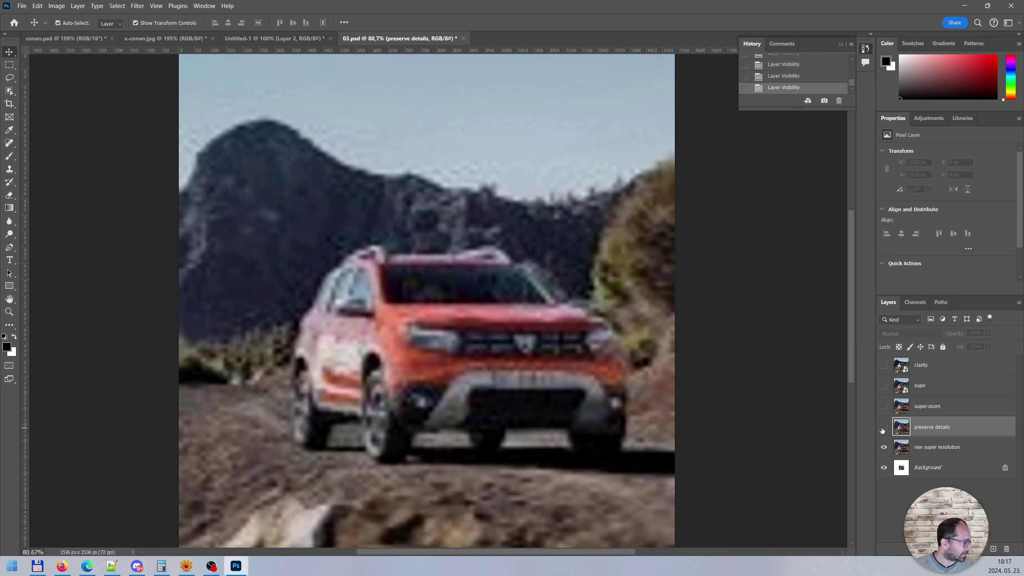
click(883, 428)
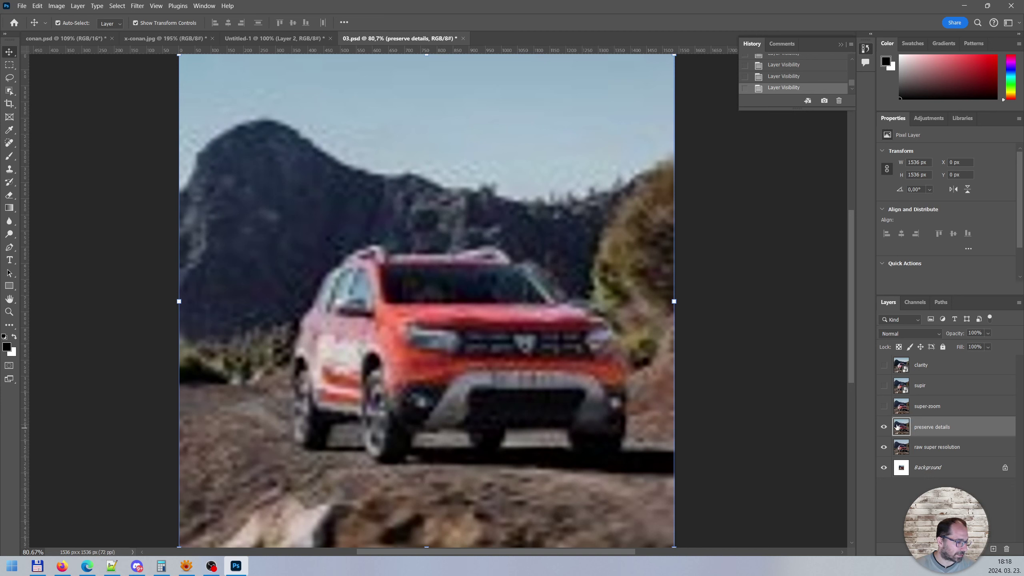
click(883, 429)
click(886, 430)
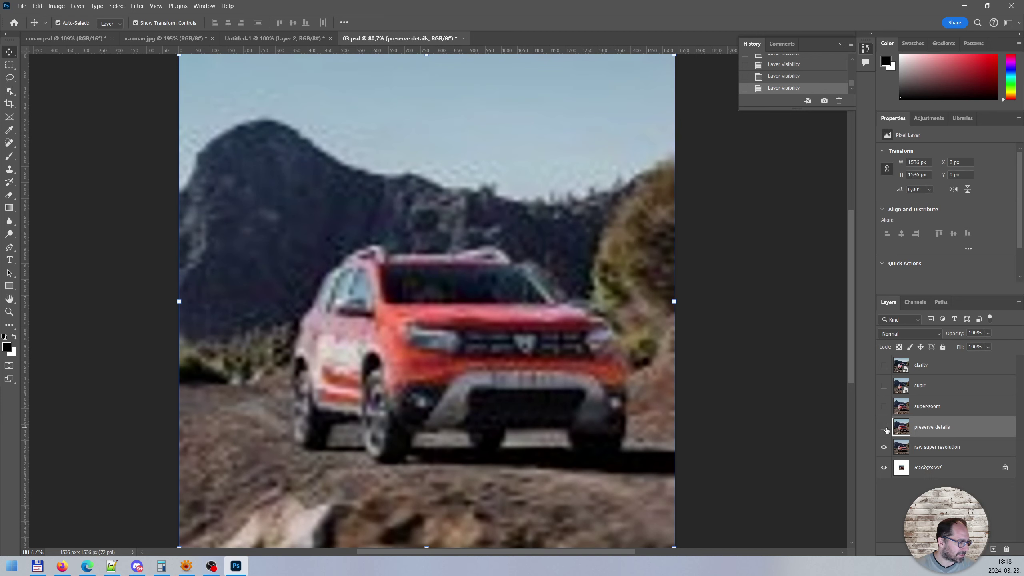
click(884, 427)
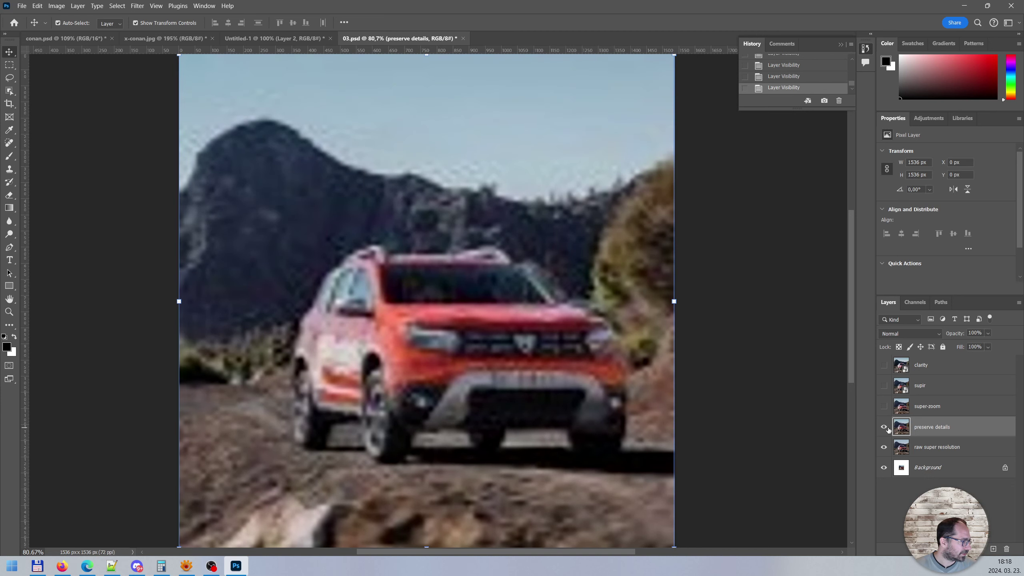
click(884, 427)
click(887, 428)
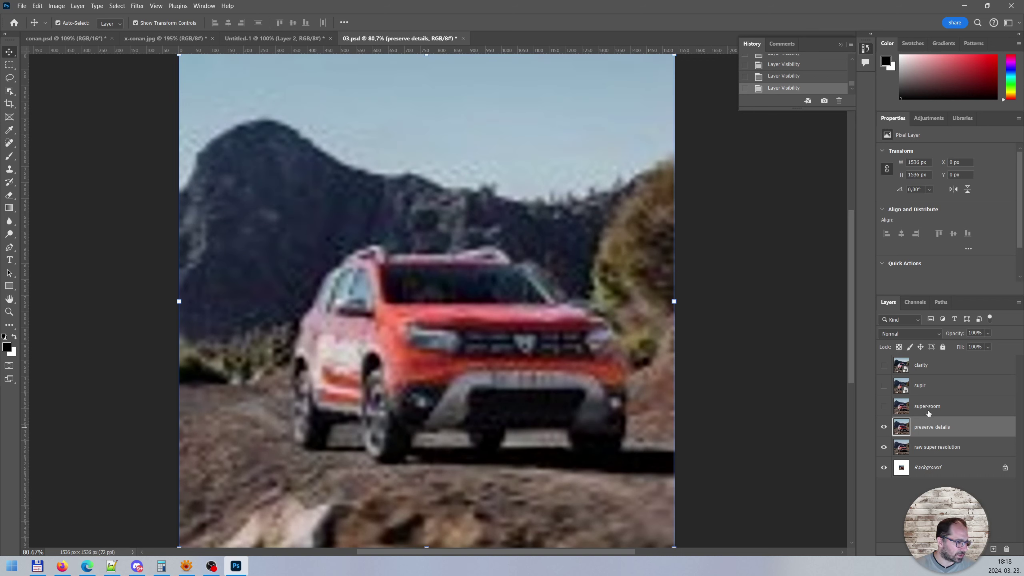
click(892, 408)
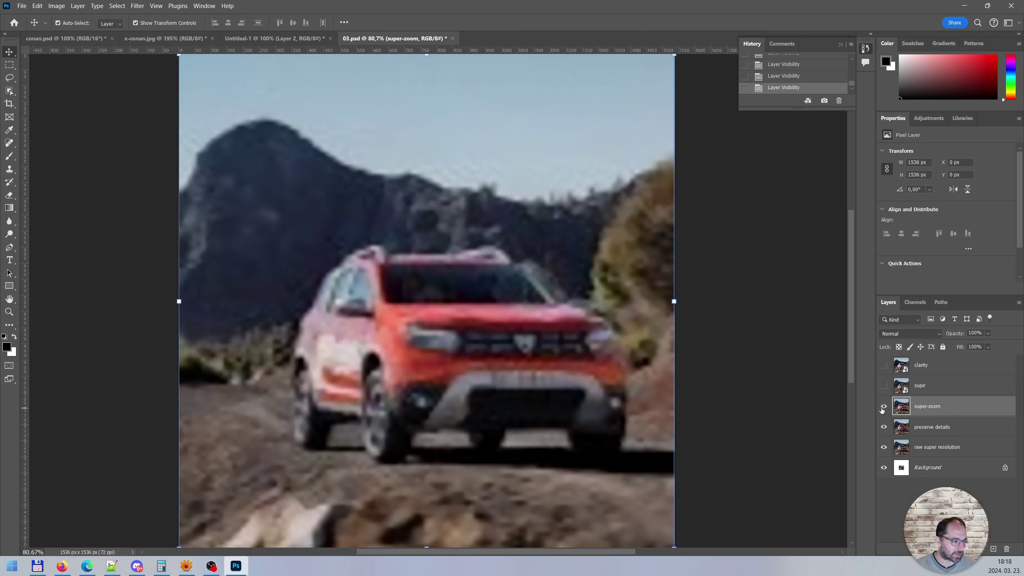
click(916, 389)
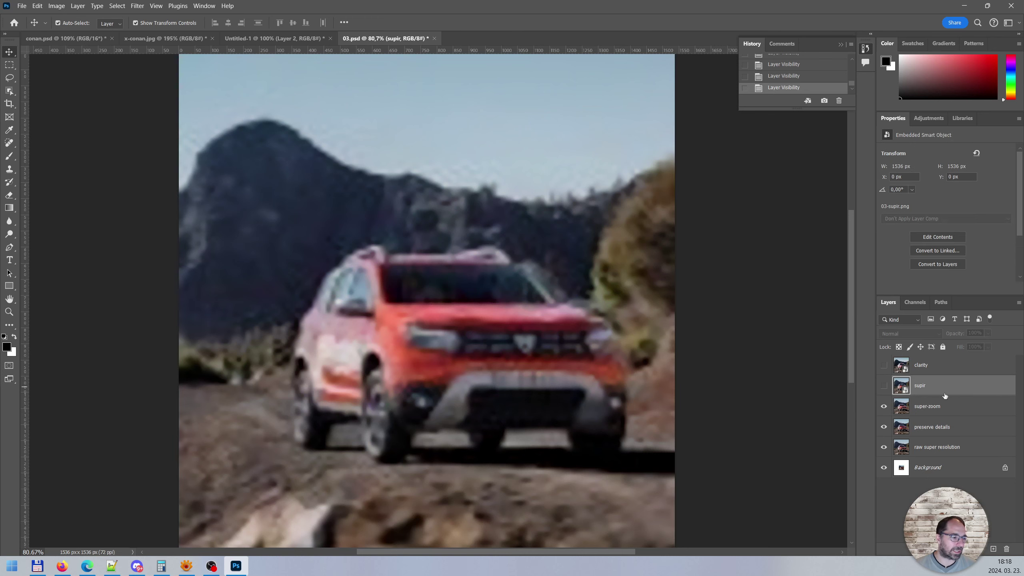
Turn on the supir and clarity layers so the sharp clarity car render shows on top.
click(884, 386)
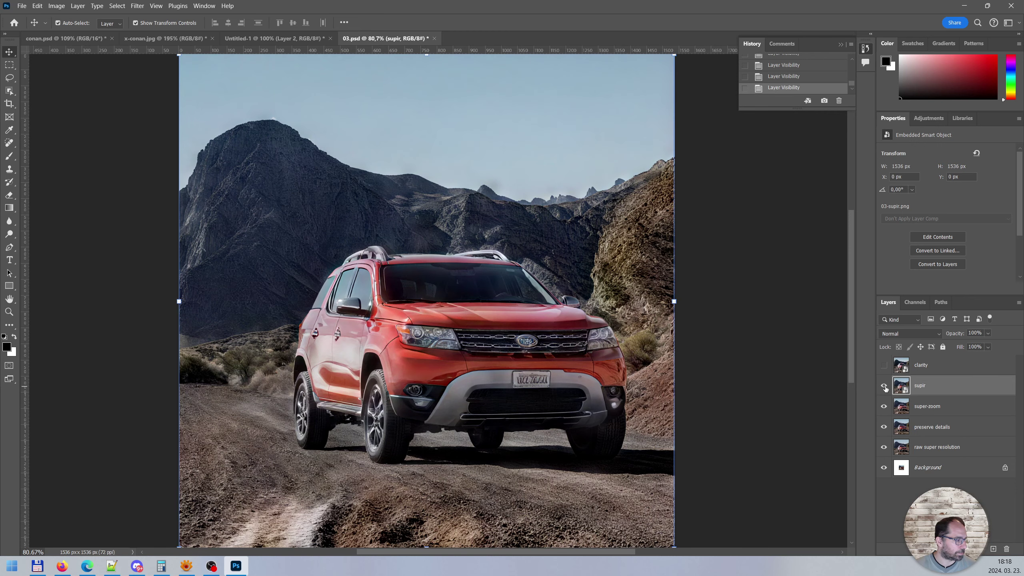
click(918, 365)
click(883, 365)
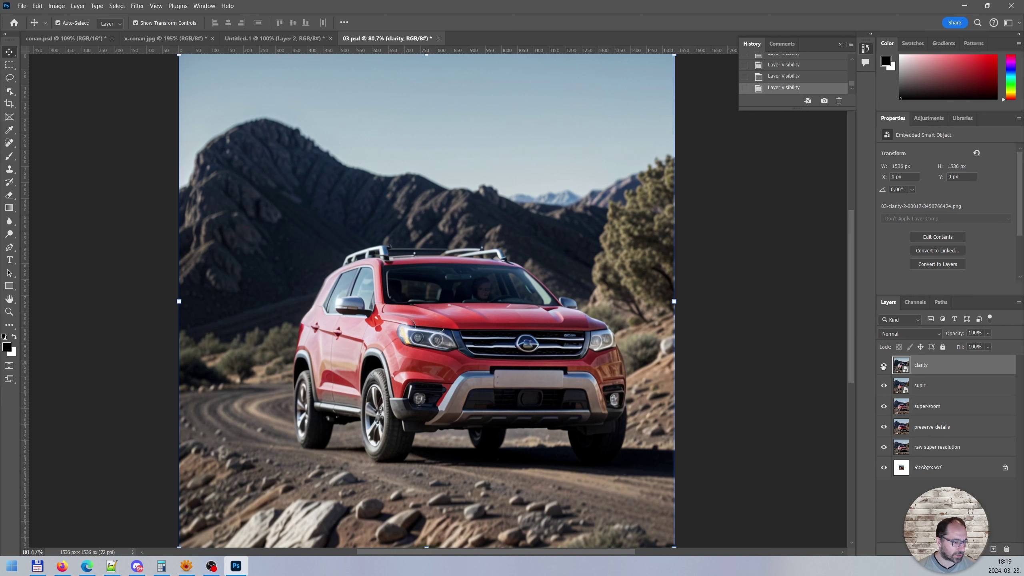
Flick the supir layer off and on to compare, then show clarity again.
click(883, 366)
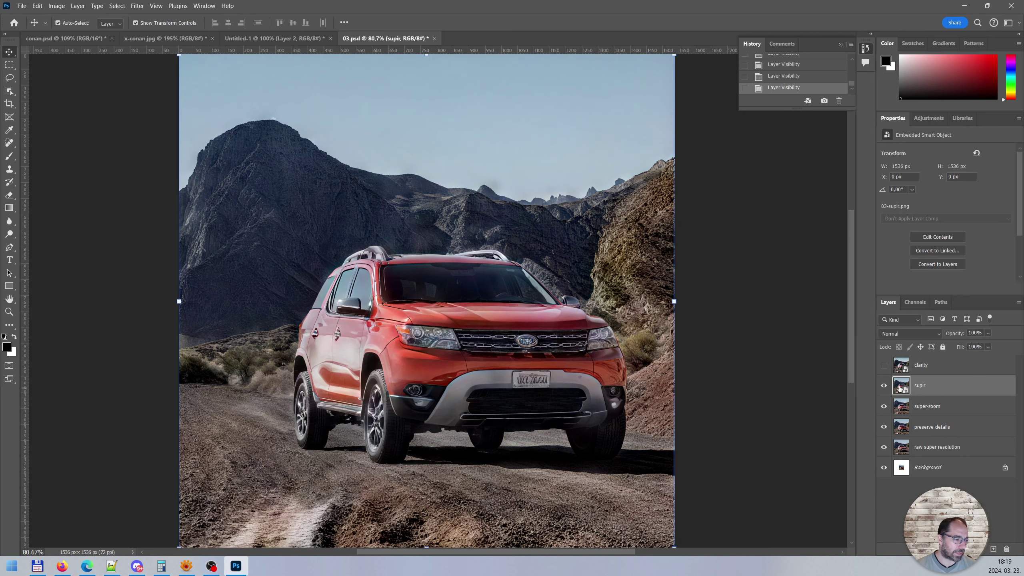
click(924, 387)
click(883, 386)
click(883, 386)
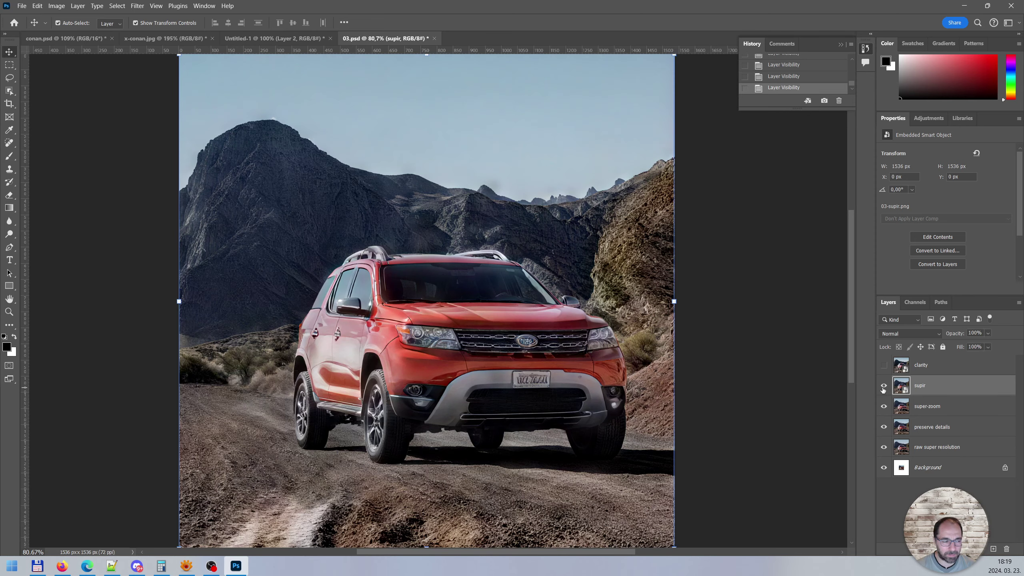
click(883, 385)
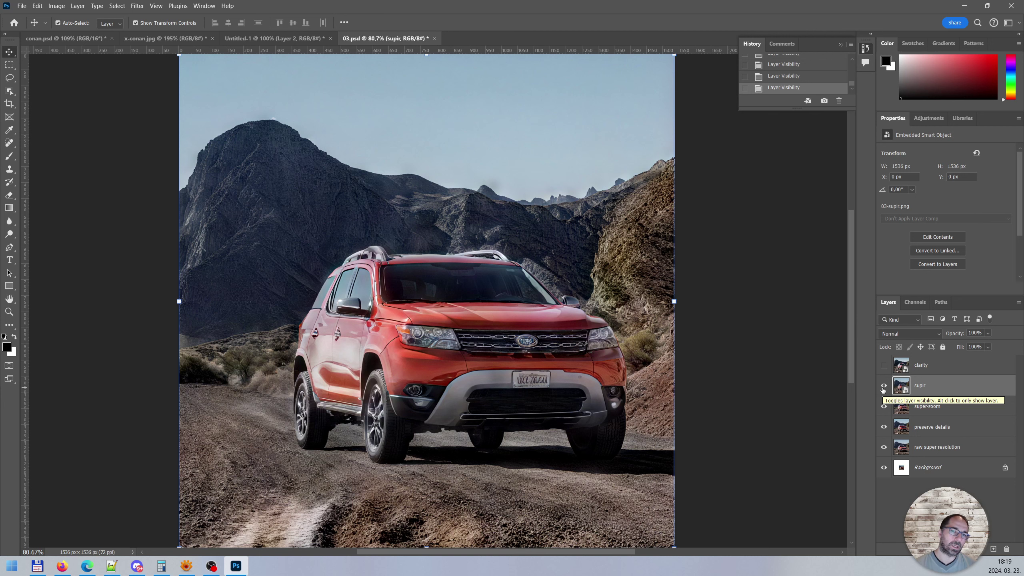
click(883, 386)
click(884, 385)
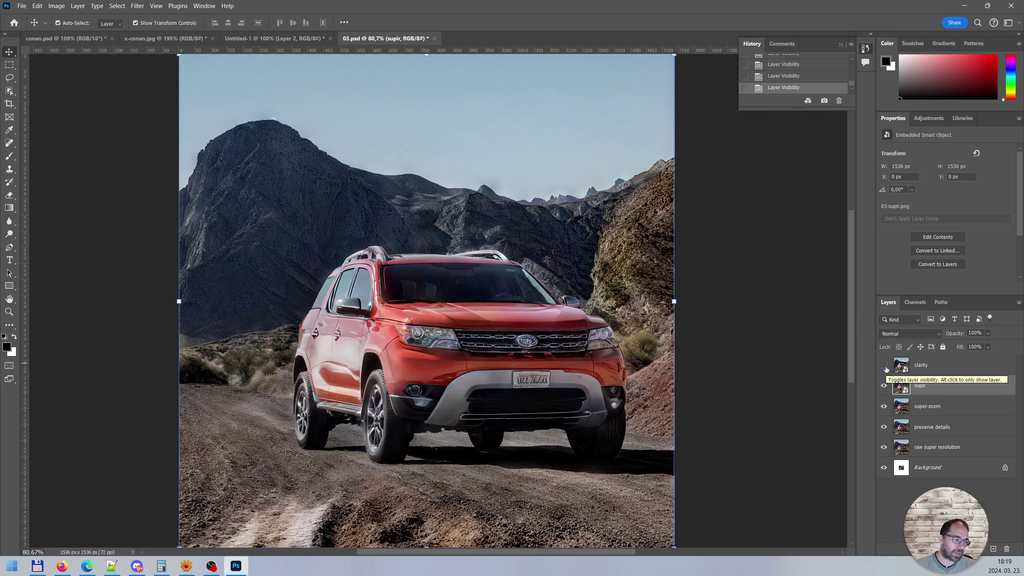
click(883, 365)
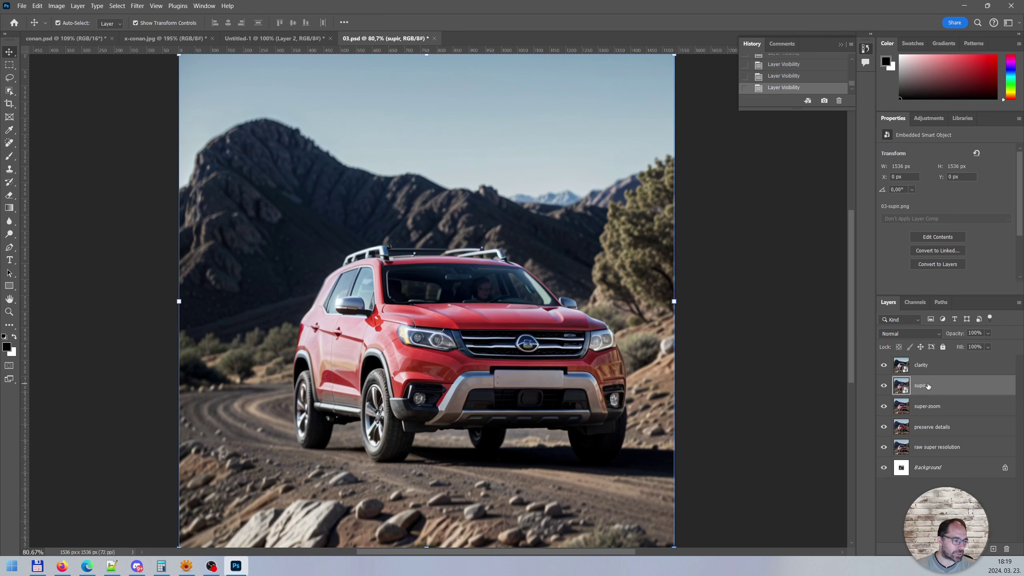
Toggle clarity and supir against the blurry result, ending with clarity hidden above supir.
click(883, 365)
click(884, 386)
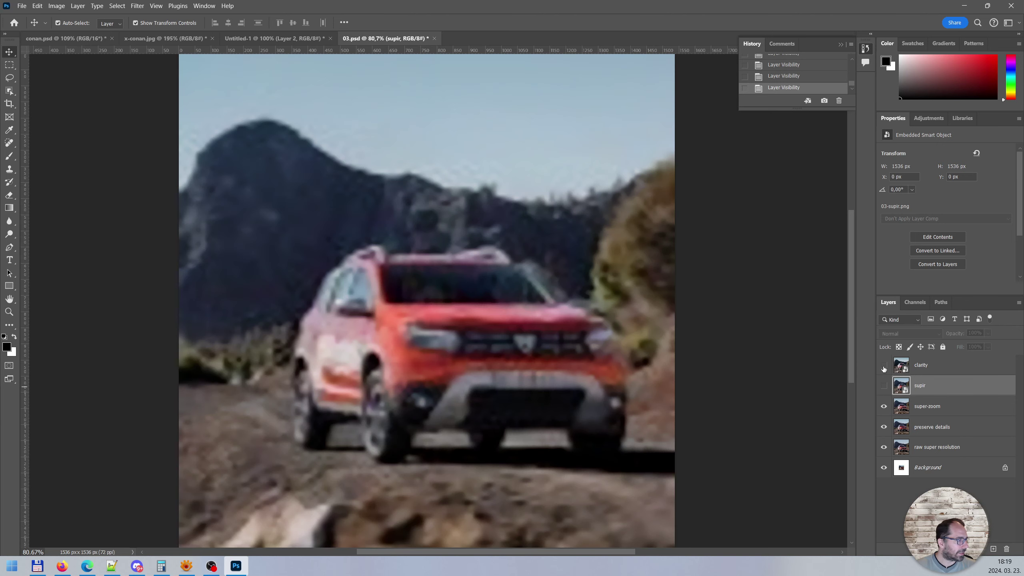
click(884, 367)
click(884, 385)
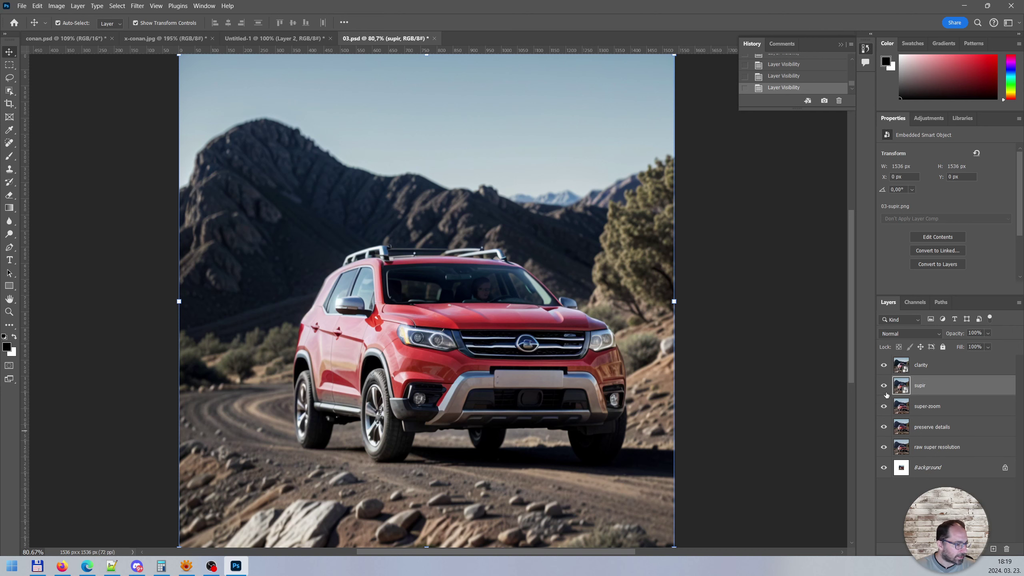
click(883, 365)
click(884, 386)
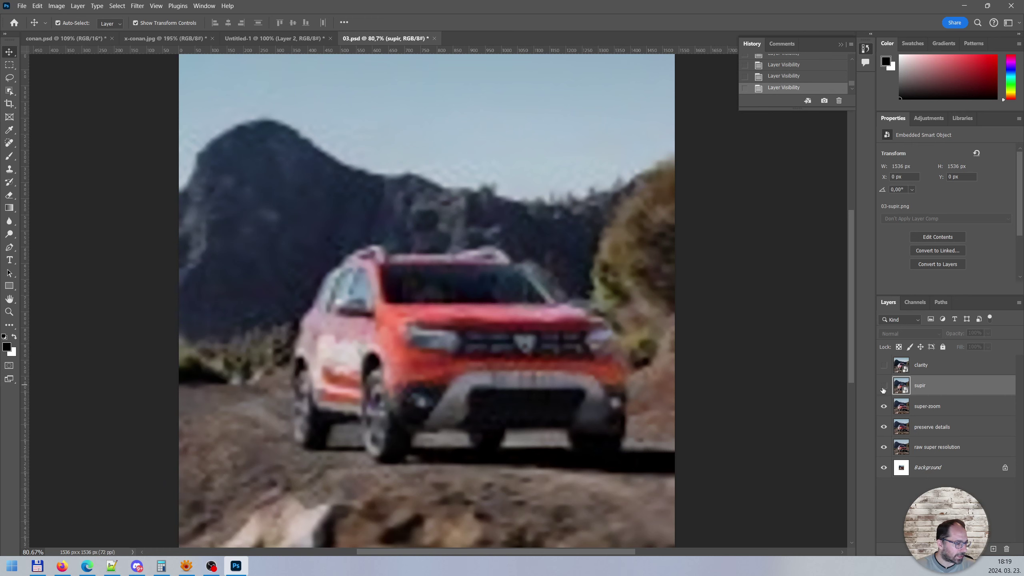
click(883, 386)
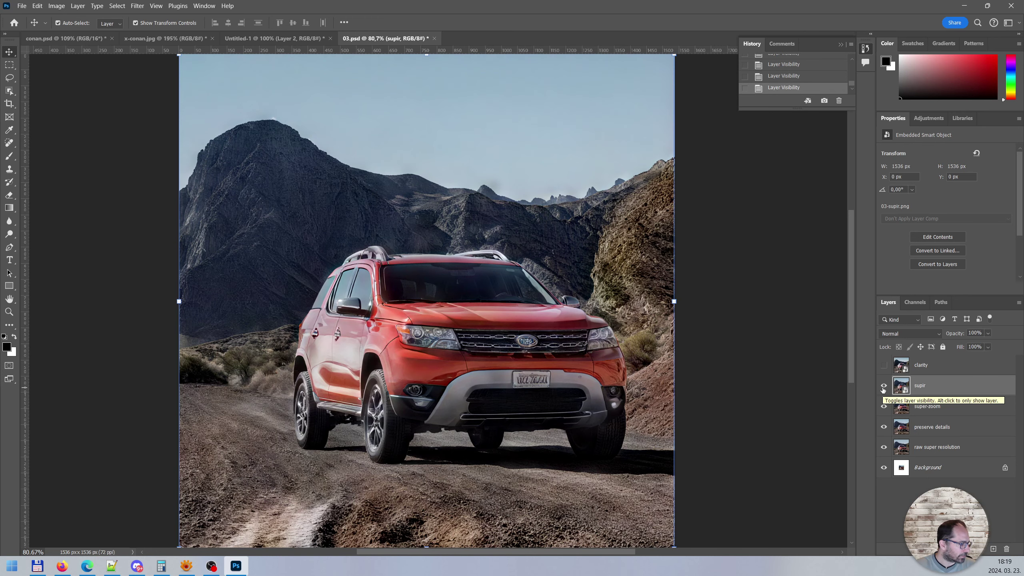
click(883, 385)
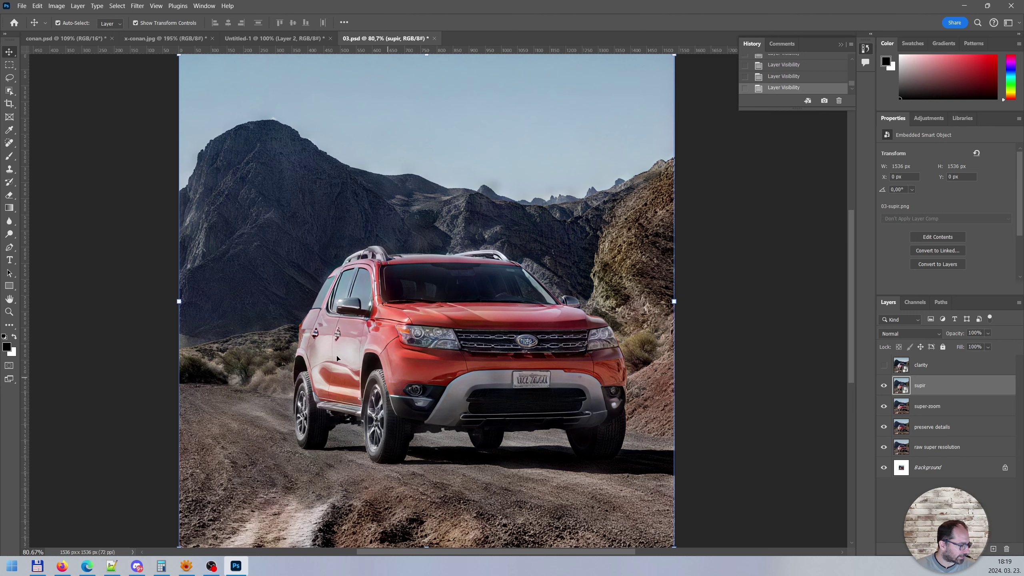
Hide the supir, super-zoom, preserve details and raw super resolution car layers in turn to compare.
scroll(358, 491, up, 2)
scroll(360, 463, down, 2)
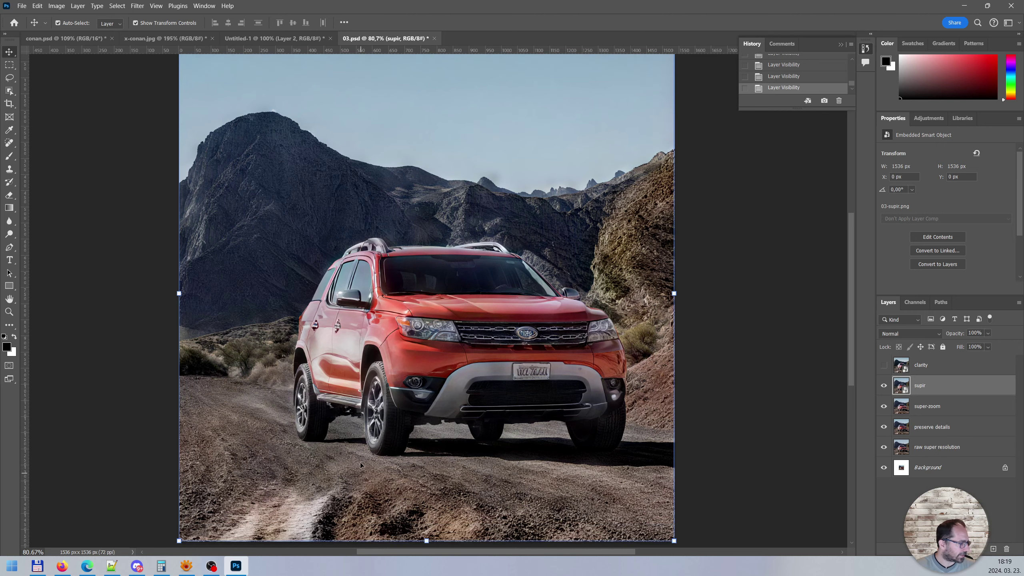
scroll(234, 402, up, 5)
scroll(307, 386, up, 4)
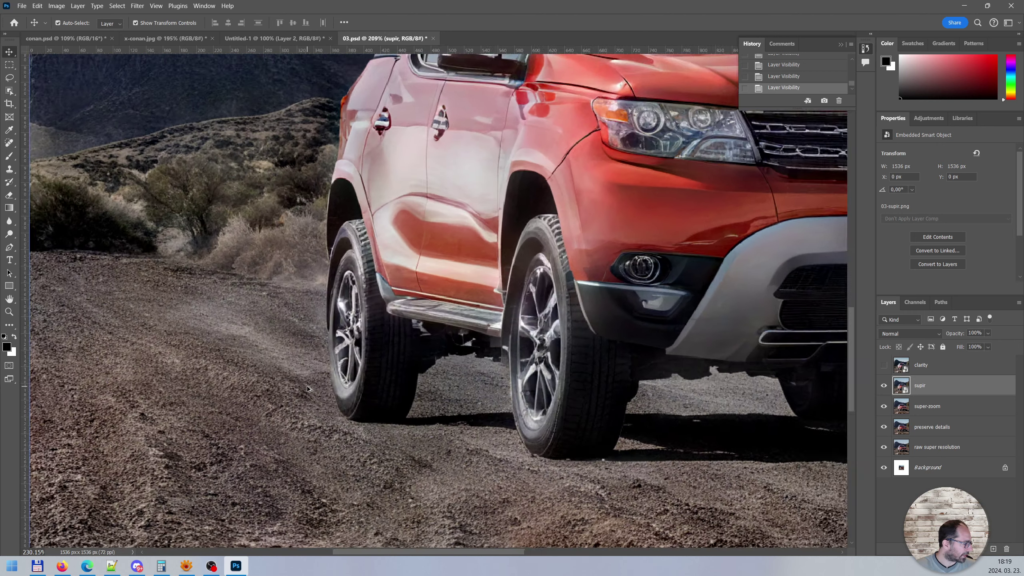
scroll(307, 385, up, 3)
click(883, 387)
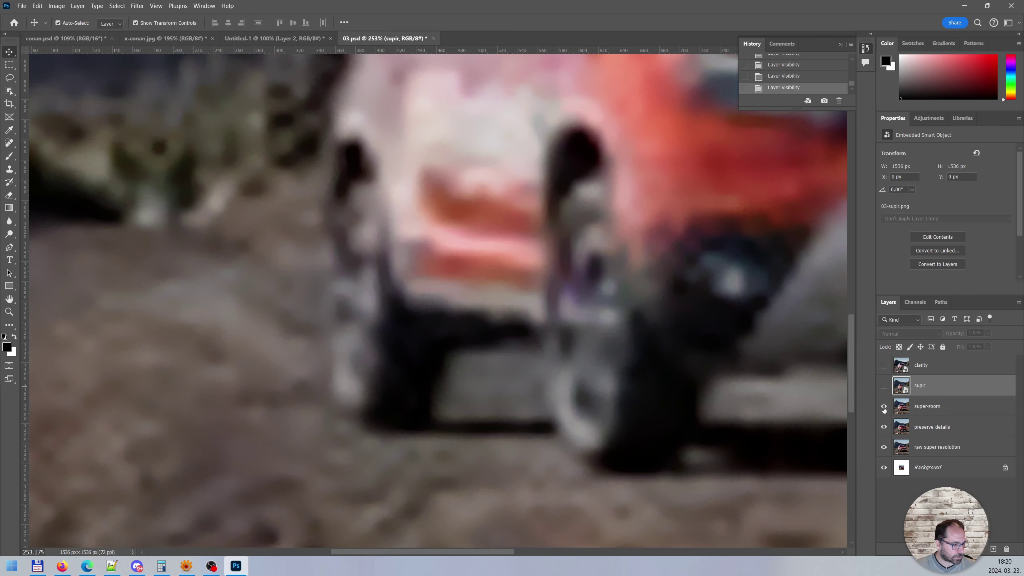
click(883, 406)
click(883, 427)
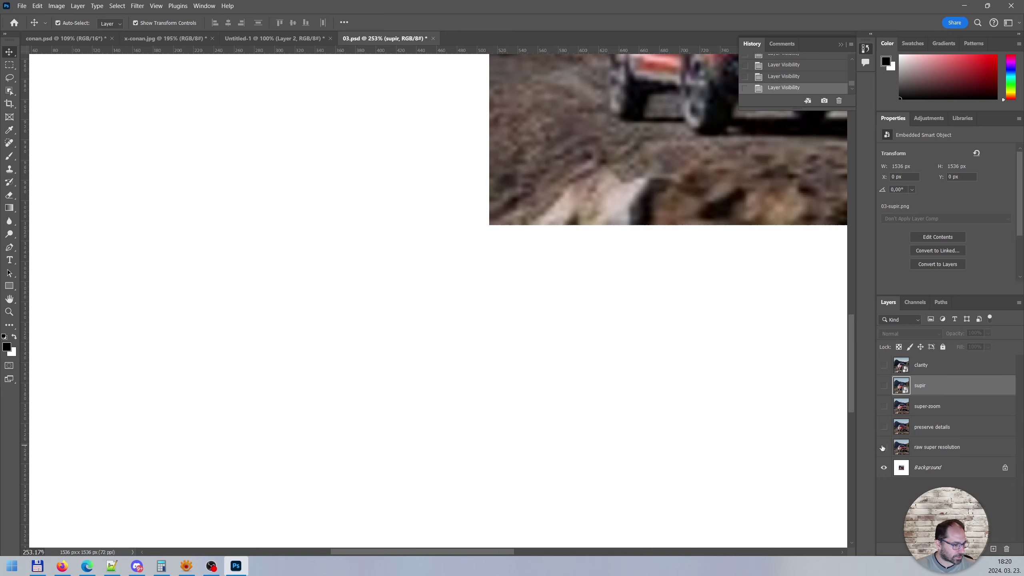
click(882, 446)
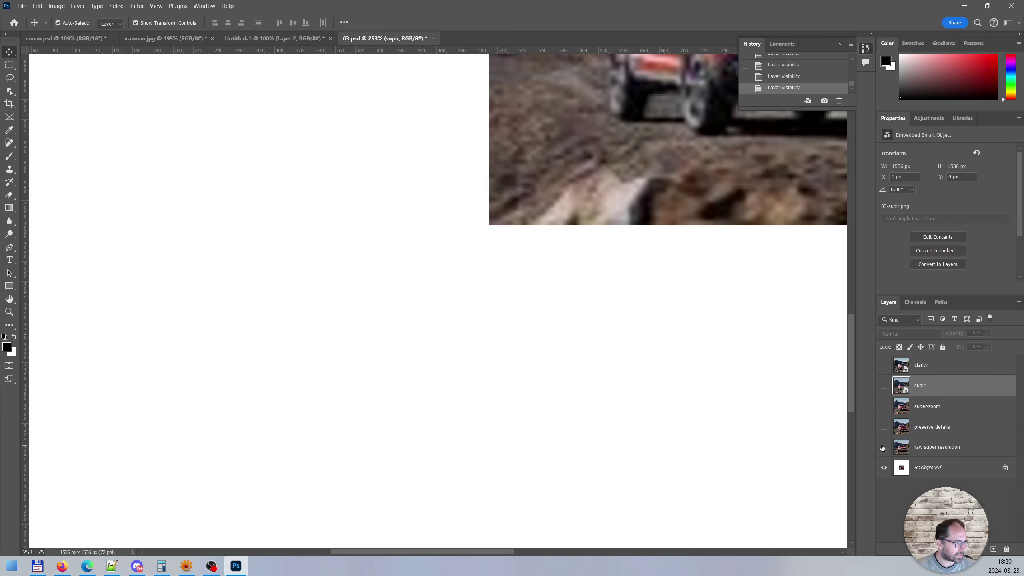
Turn the raw super resolution, preserve details, super-zoom, supir and clarity layers back on.
click(882, 446)
click(883, 427)
click(883, 406)
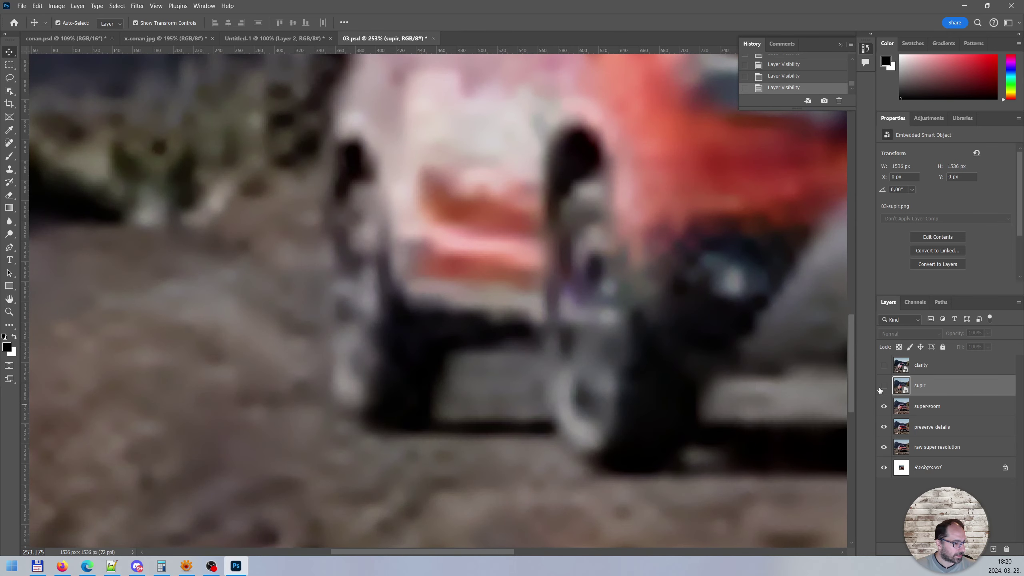
click(883, 386)
click(883, 365)
Fit the whole car image in the window with Ctrl+0, then bring up the boxer file 07.psd.
scroll(690, 317, down, 3)
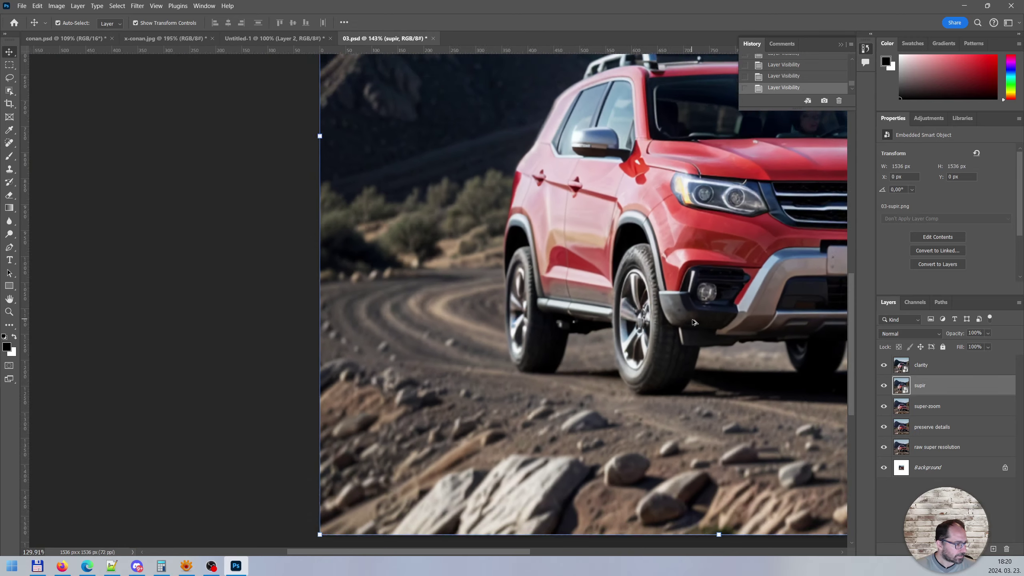
scroll(693, 321, down, 3)
key(ctrl+0)
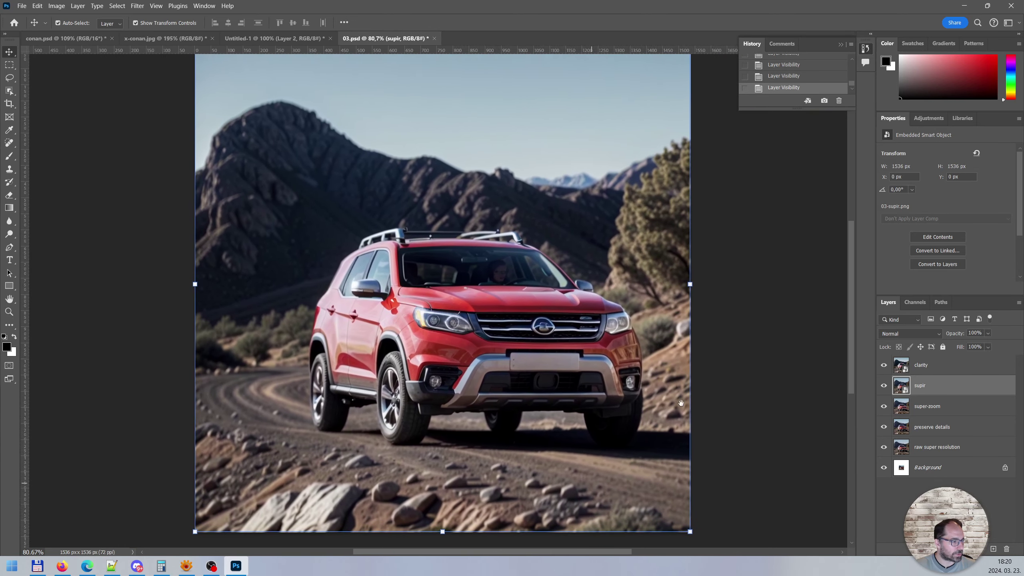
scroll(746, 351, down, 2)
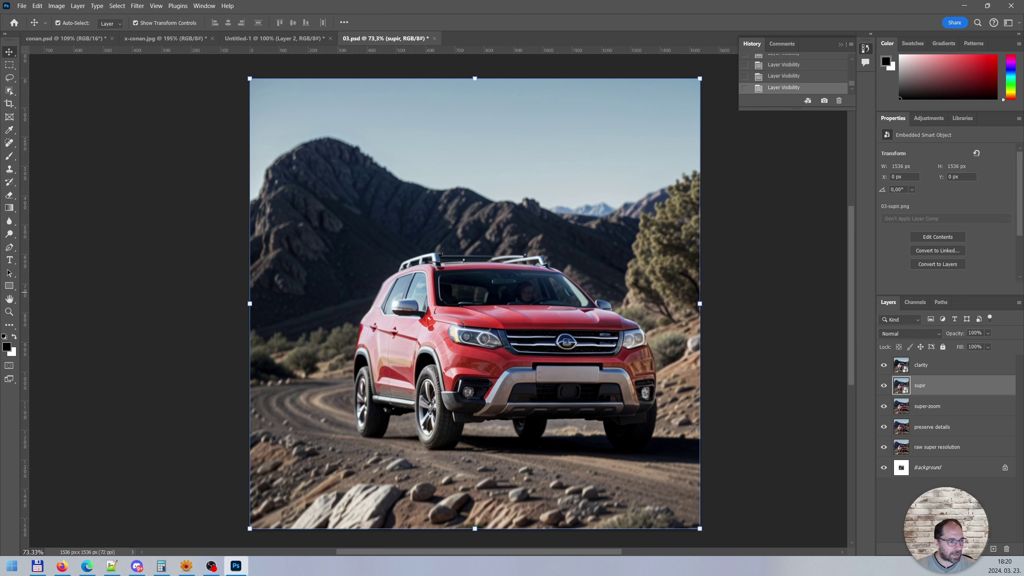
click(37, 566)
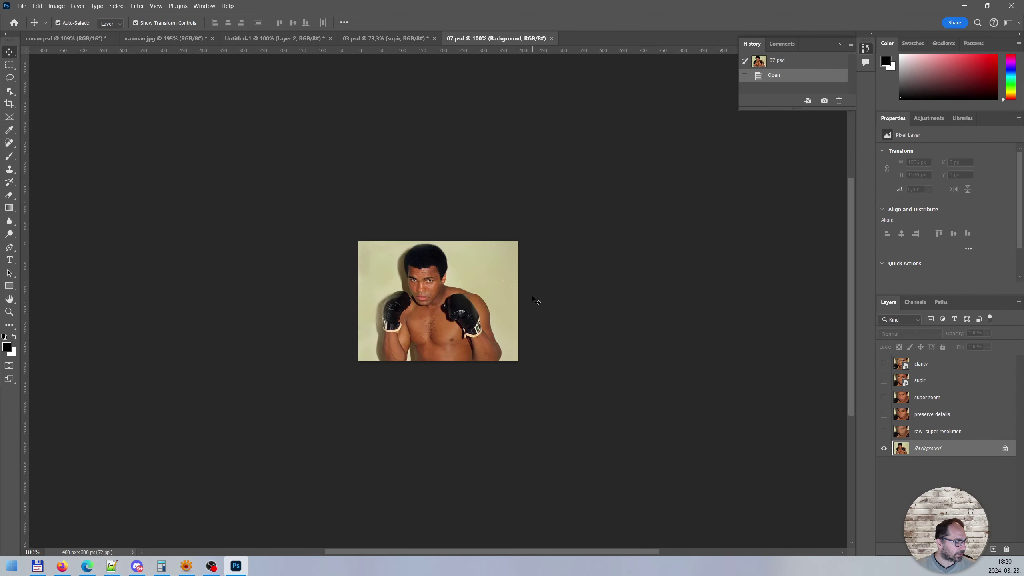
Zoom in and centre the view on the boxer's face.
scroll(524, 292, up, 2)
scroll(508, 302, up, 2)
scroll(444, 314, up, 3)
scroll(400, 317, up, 1)
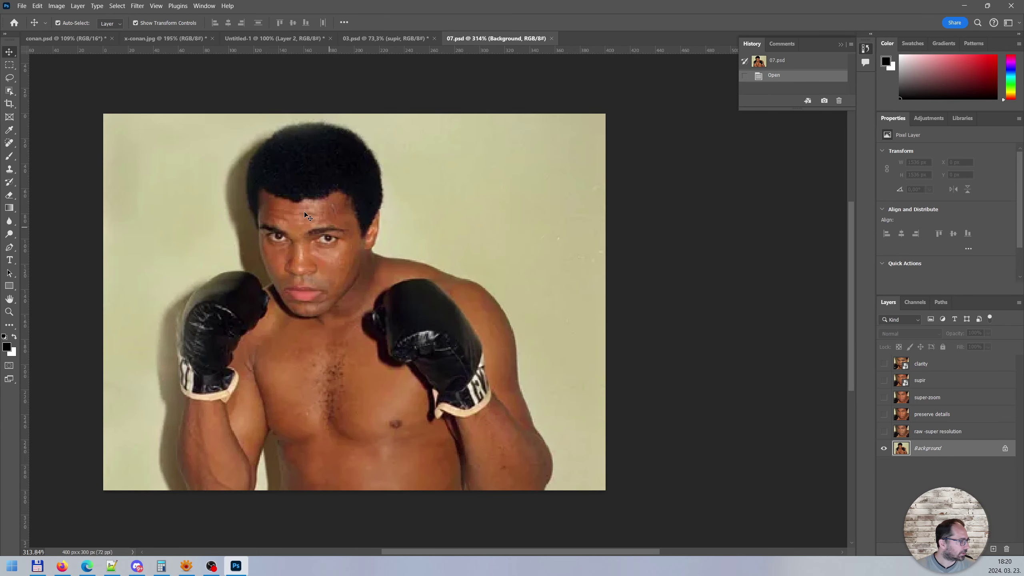
mouse_move(326, 233)
mouse_down()
mouse_move(418, 235)
mouse_move(401, 235)
mouse_up()
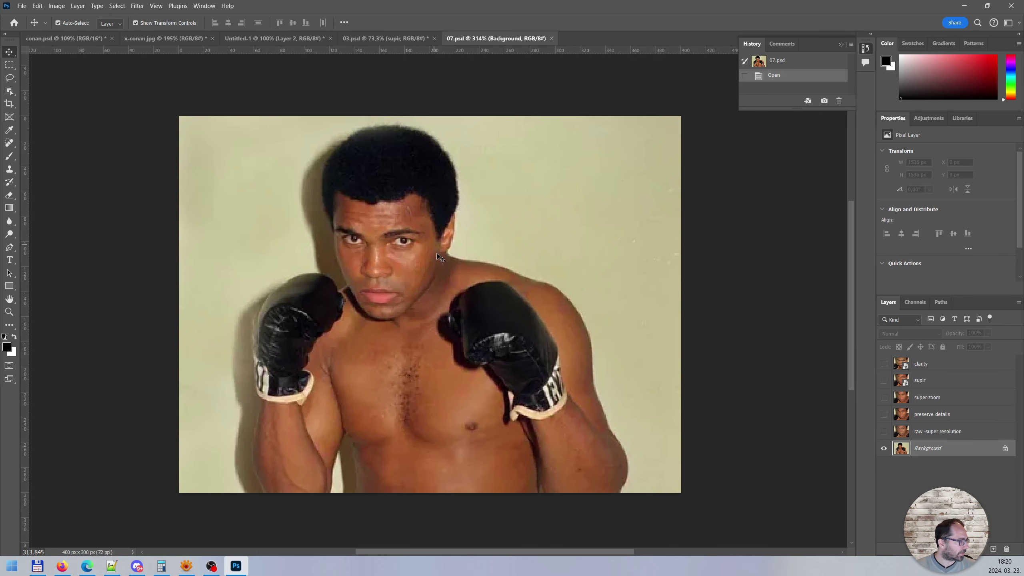
scroll(434, 264, up, 1)
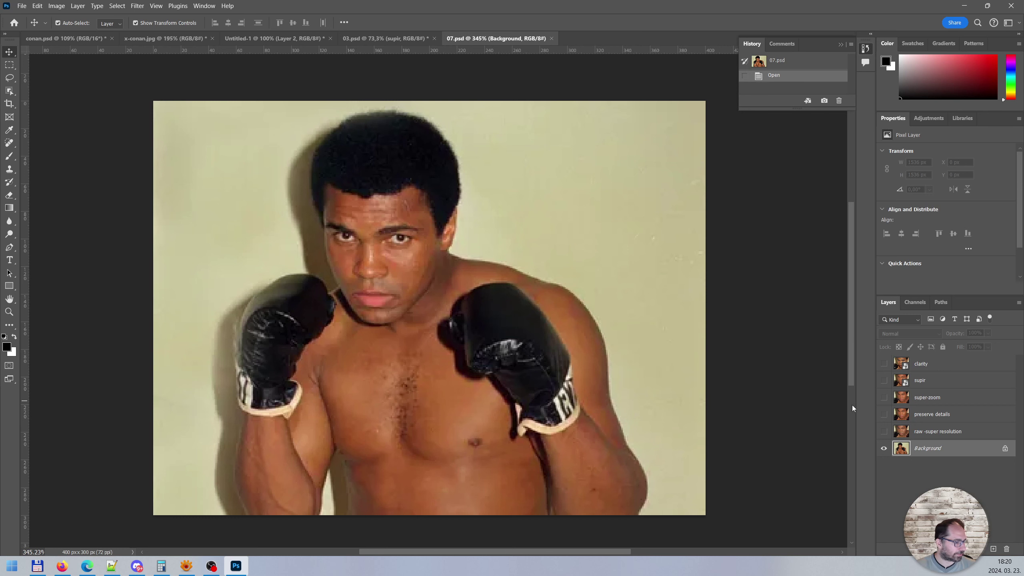
Show the raw -super resolution layer, hiding it once to compare against the original.
click(929, 432)
click(884, 432)
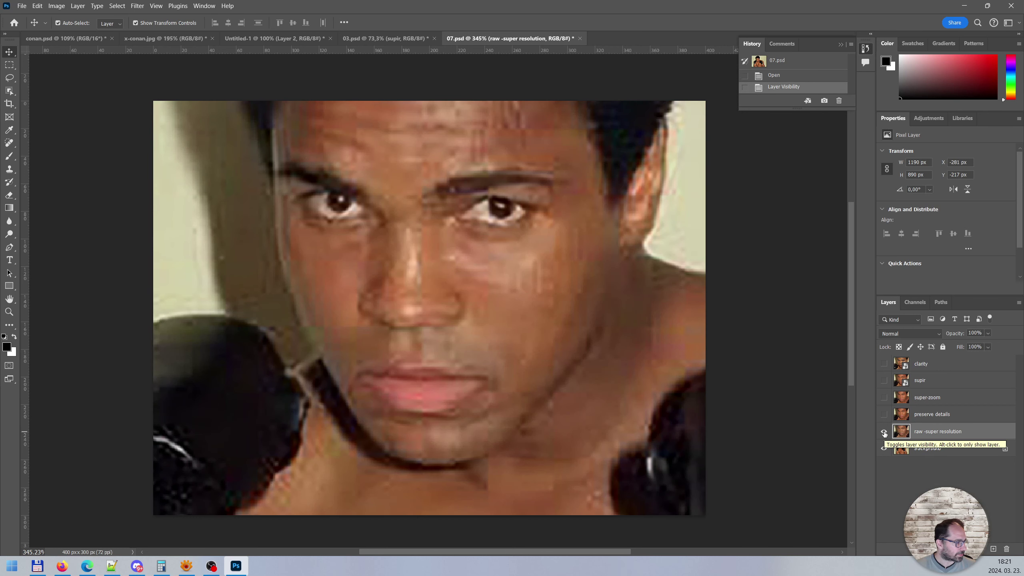
click(884, 432)
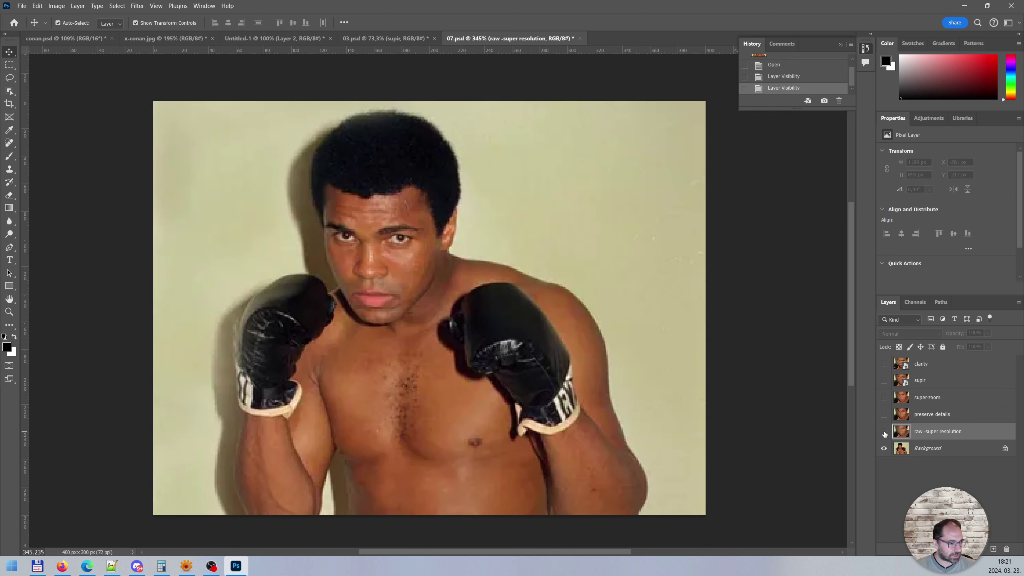
click(884, 432)
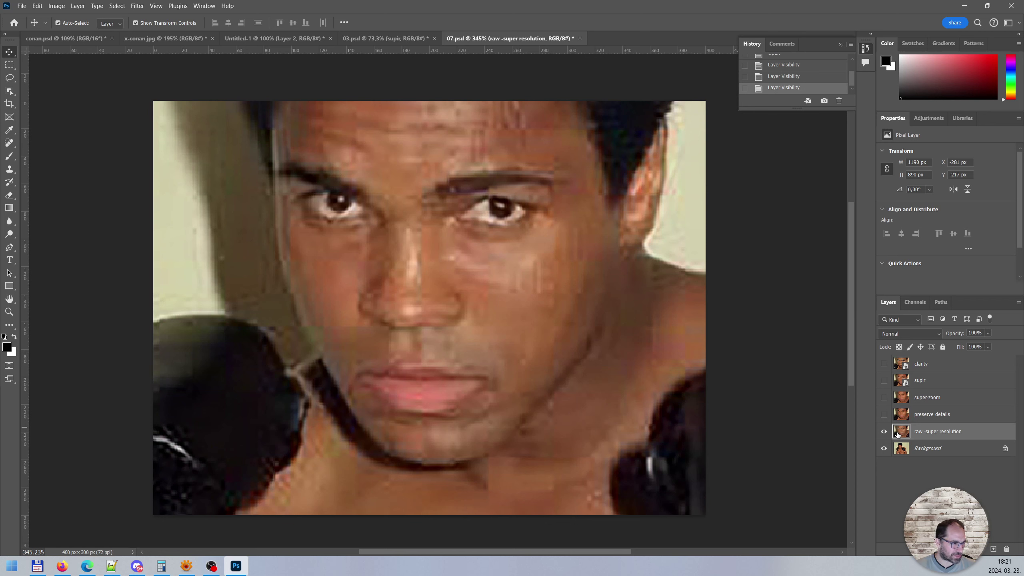
Toggle the preserve details layer on and off to compare, leaving only the original visible.
click(925, 420)
click(884, 414)
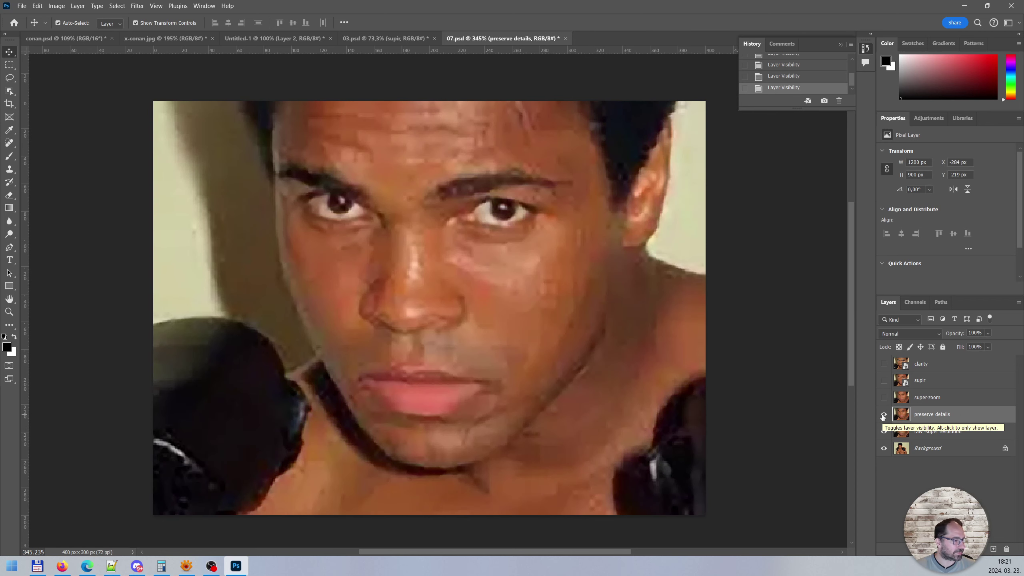
click(883, 415)
click(883, 415)
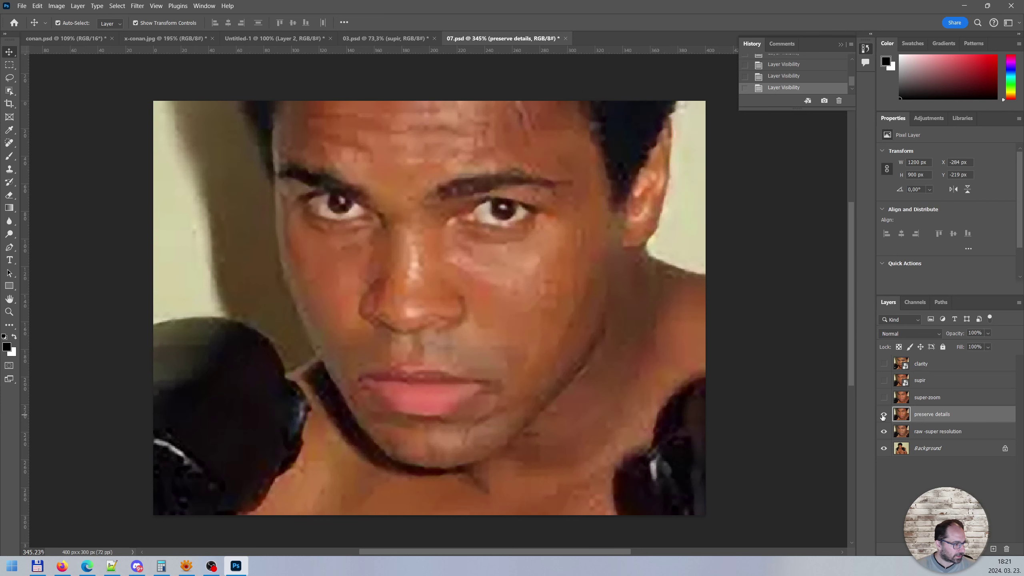
click(883, 415)
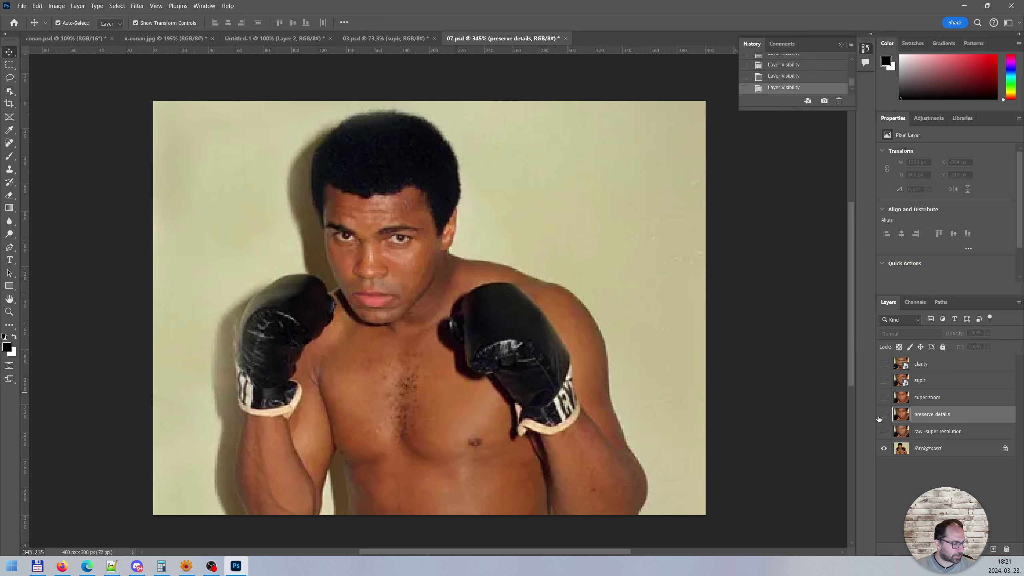
Turn on raw -super resolution, preserve details and super-zoom, comparing super-zoom off and on.
click(883, 431)
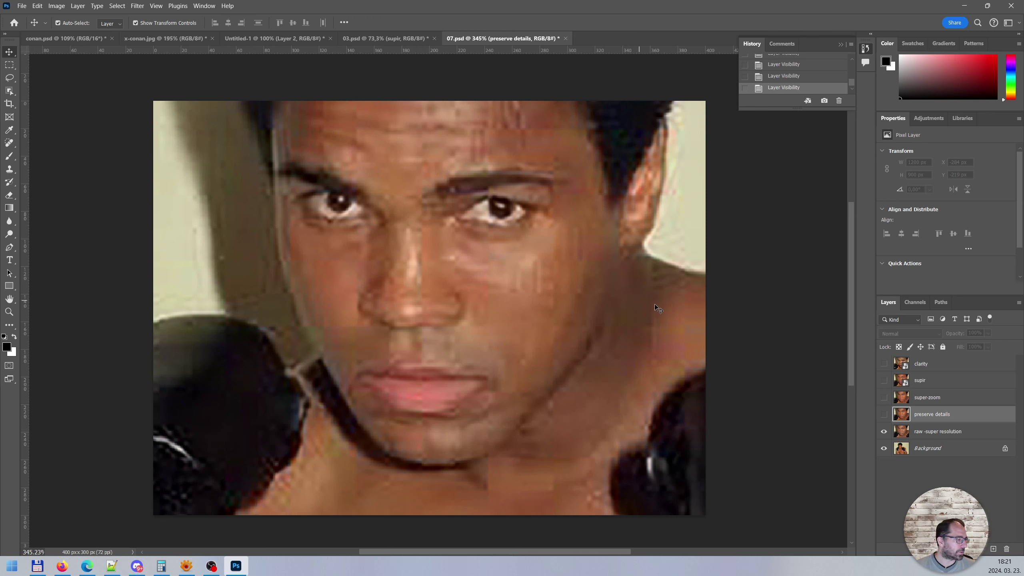
click(883, 416)
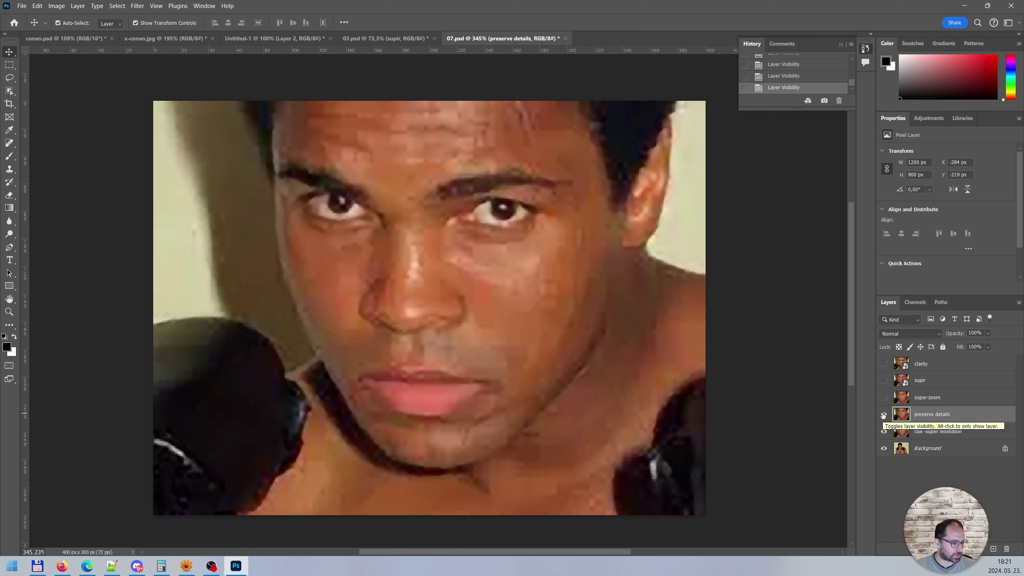
click(884, 399)
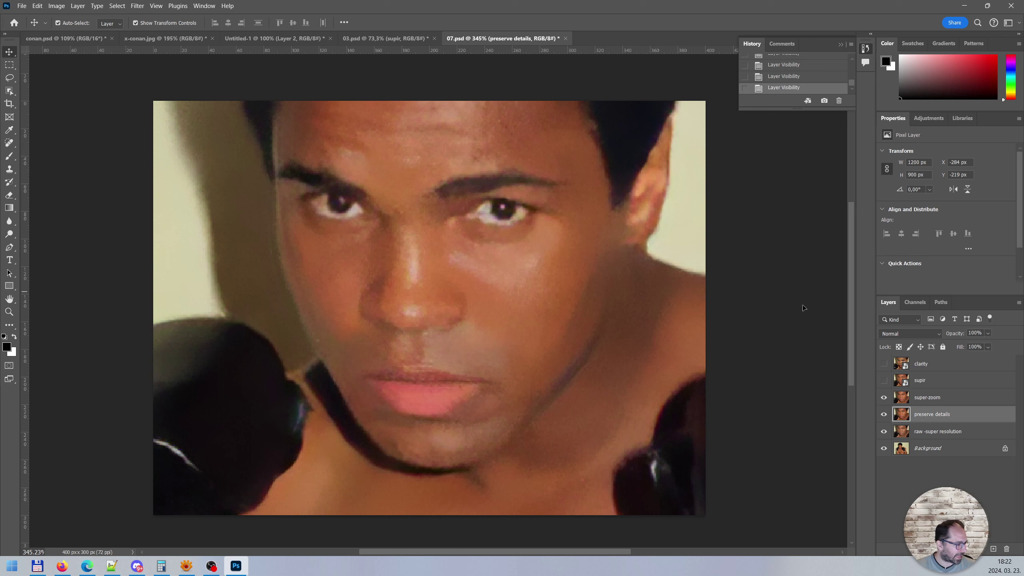
click(884, 398)
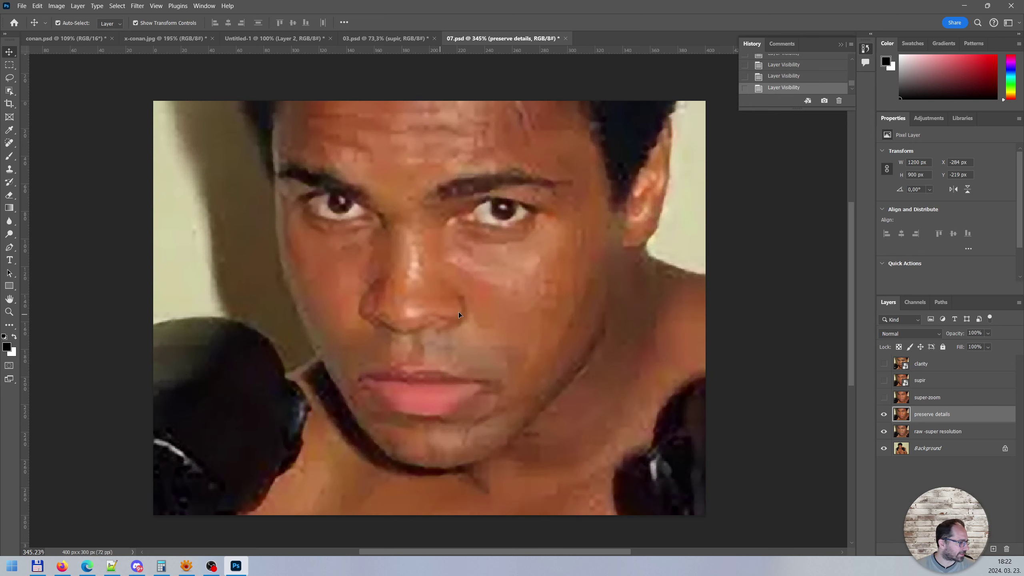
scroll(546, 301, up, 3)
scroll(480, 328, up, 3)
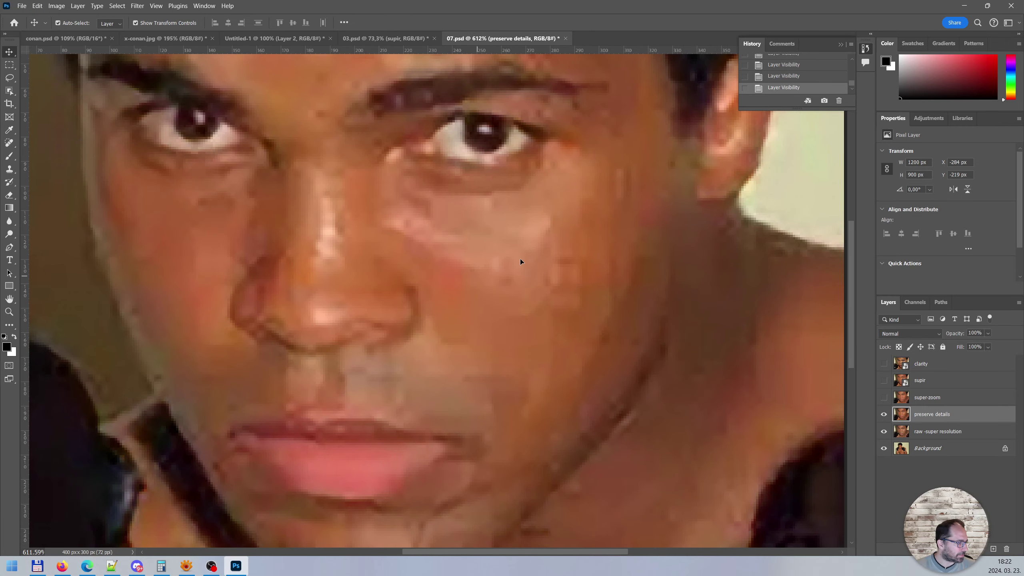
scroll(520, 258, down, 2)
scroll(453, 310, down, 2)
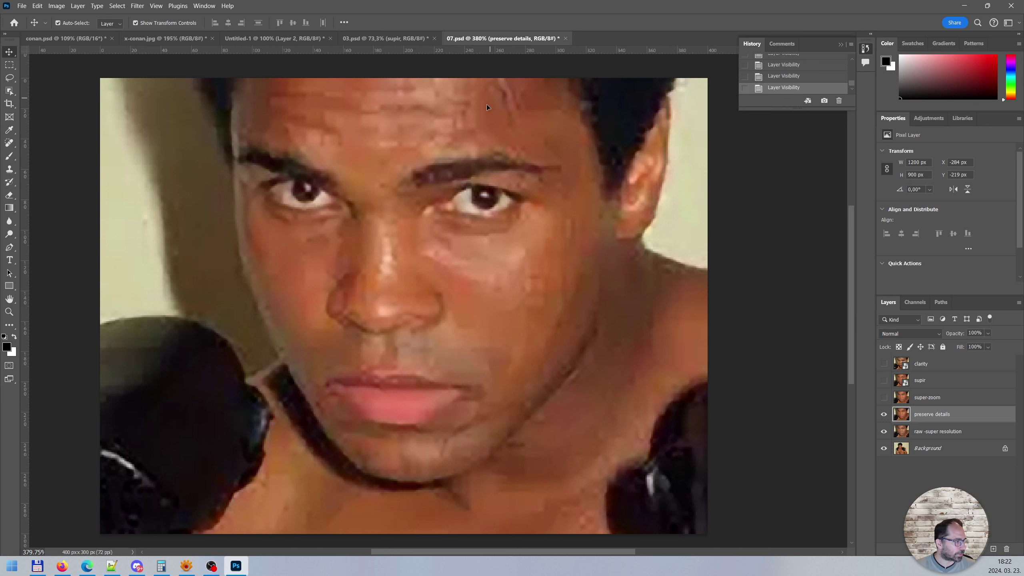
click(884, 398)
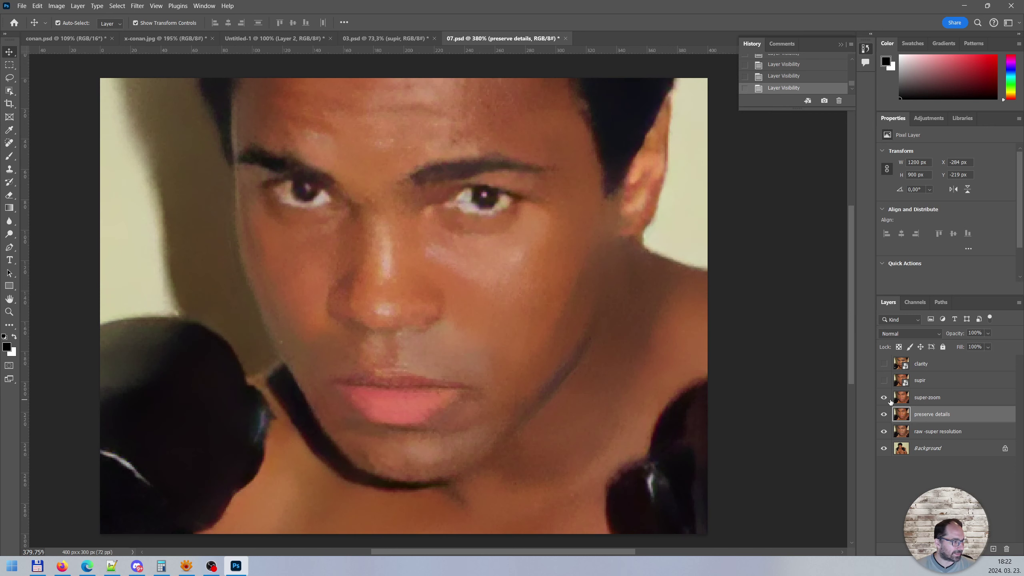
Show the supir layer over super-zoom in 07.psd, briefly checking the browser before returning.
click(927, 397)
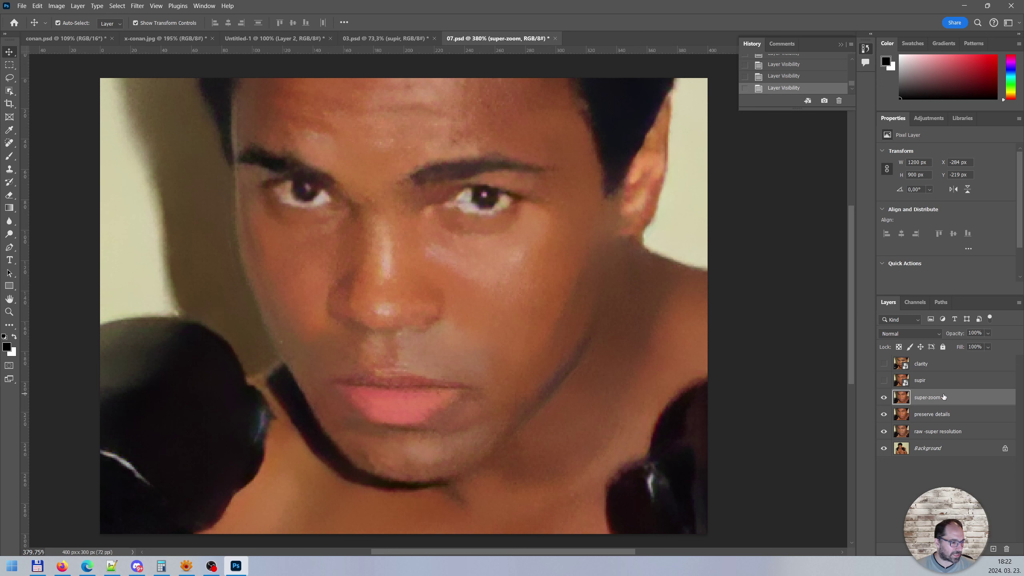
click(923, 382)
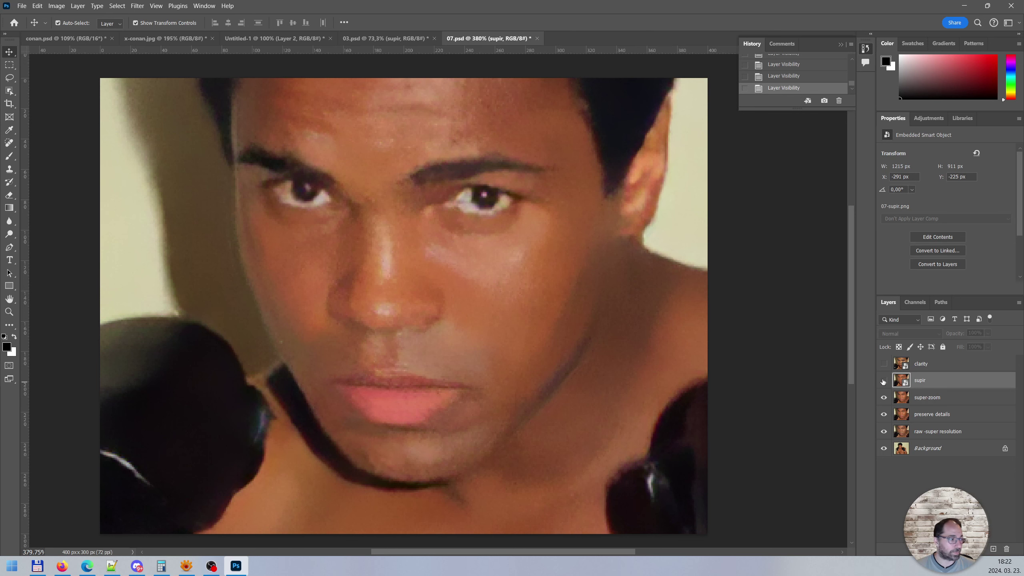
click(883, 381)
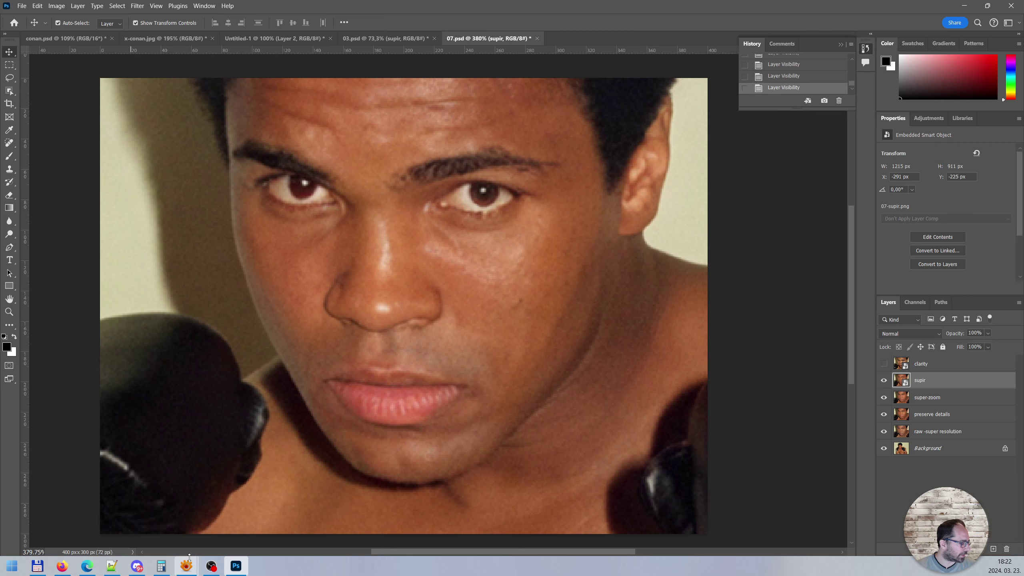
click(87, 565)
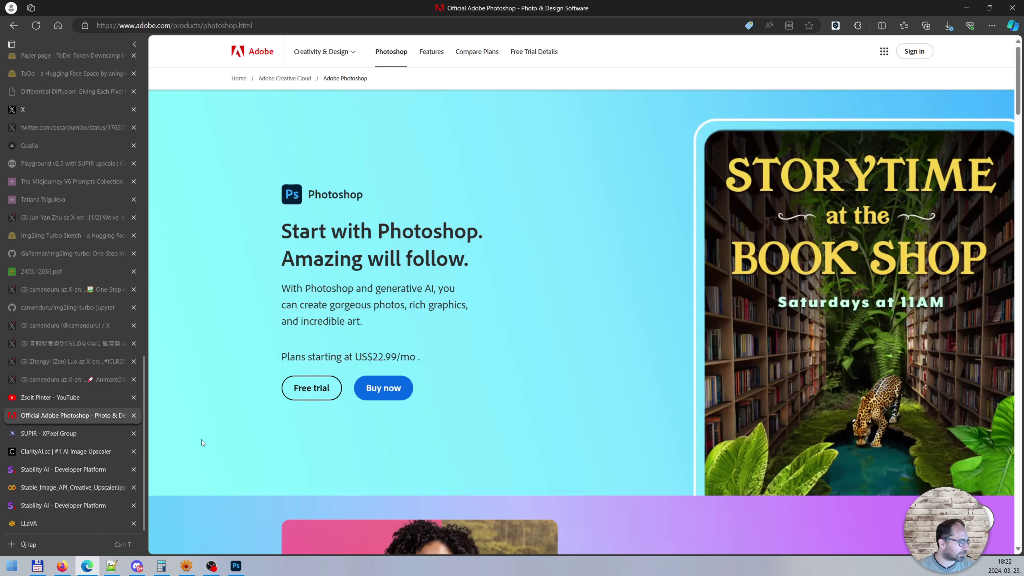
click(237, 567)
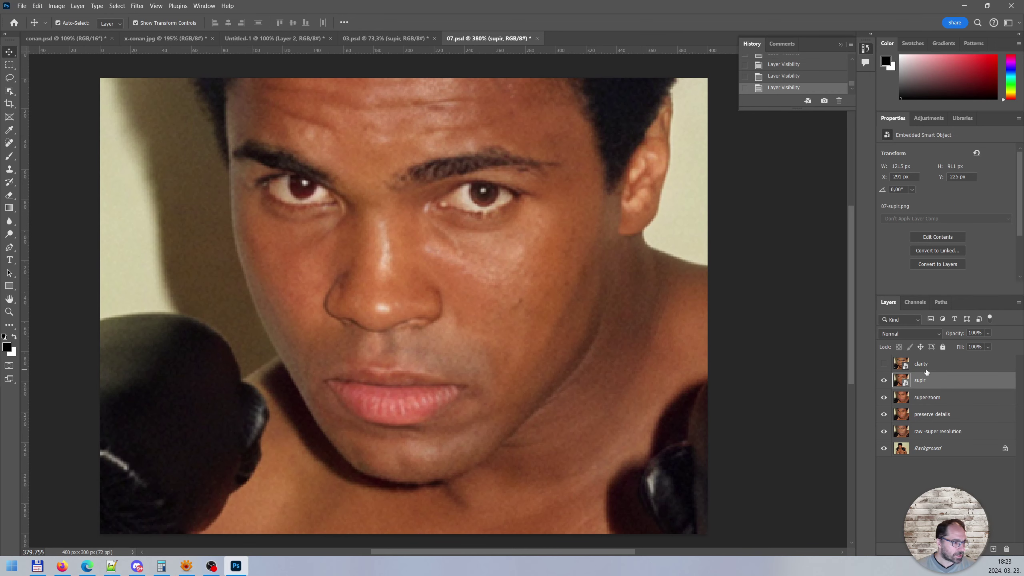
Toggle the clarity layer off and on against supir, then go to the YouTube channel page.
click(899, 365)
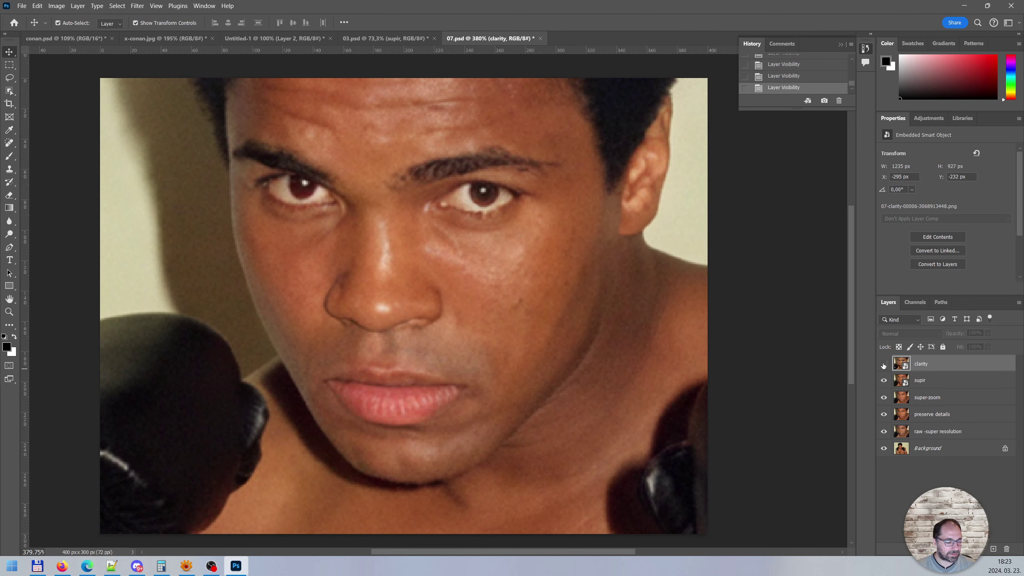
click(883, 365)
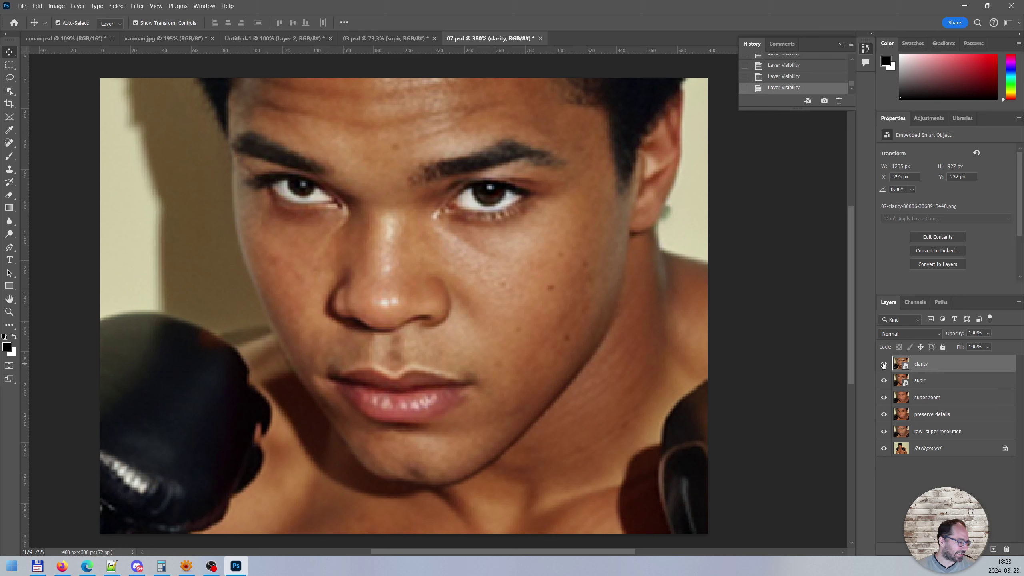
click(884, 365)
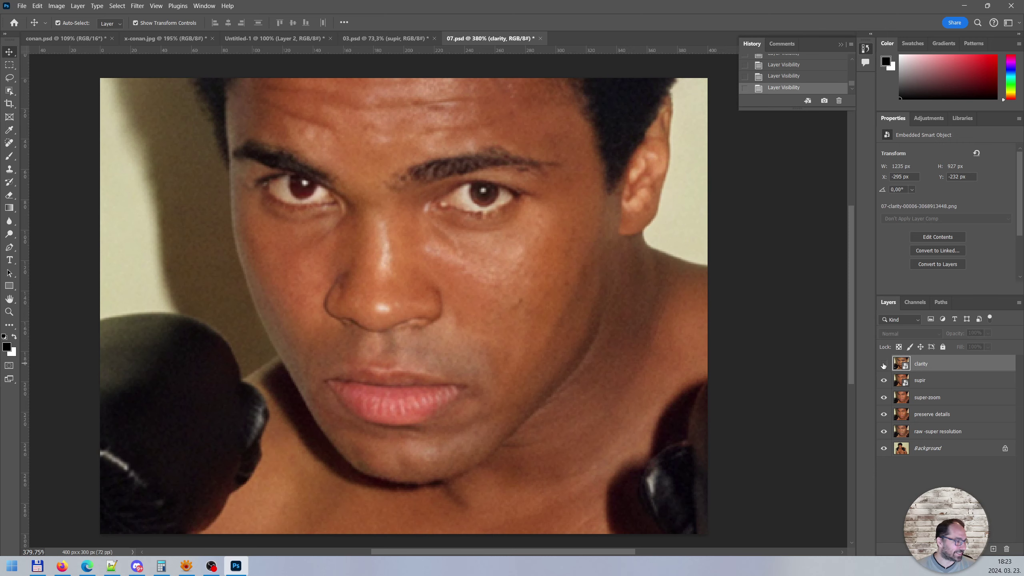
click(883, 364)
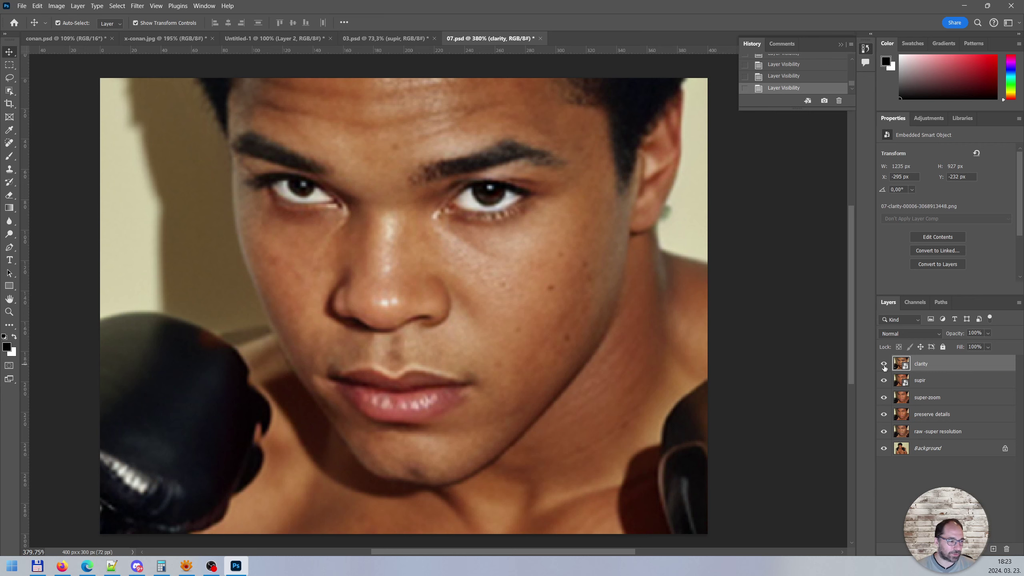
click(86, 565)
click(60, 397)
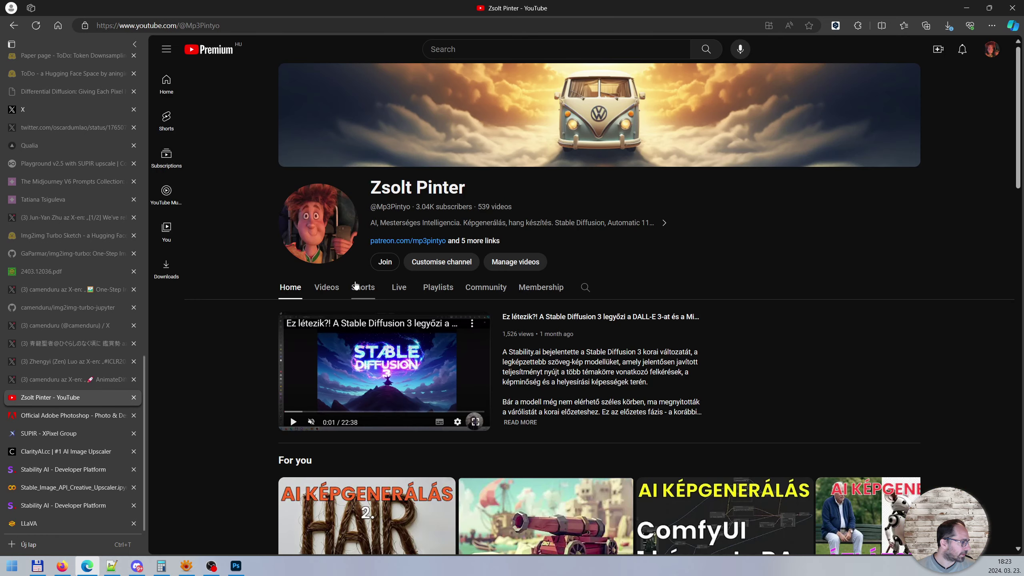
Open the channel's Videos tab and scroll through the video grid.
click(327, 287)
scroll(714, 233, down, 3)
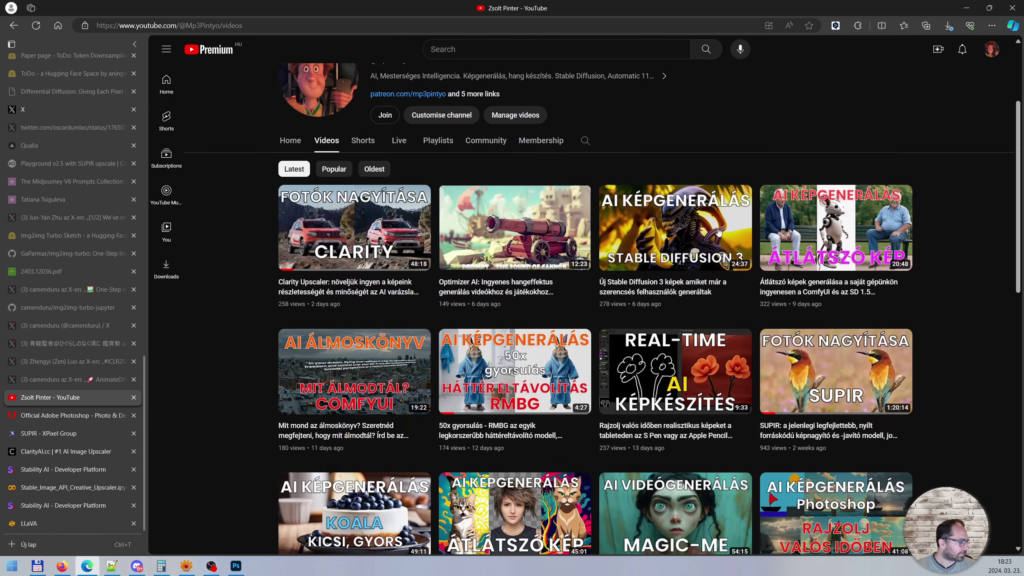
scroll(718, 231, down, 2)
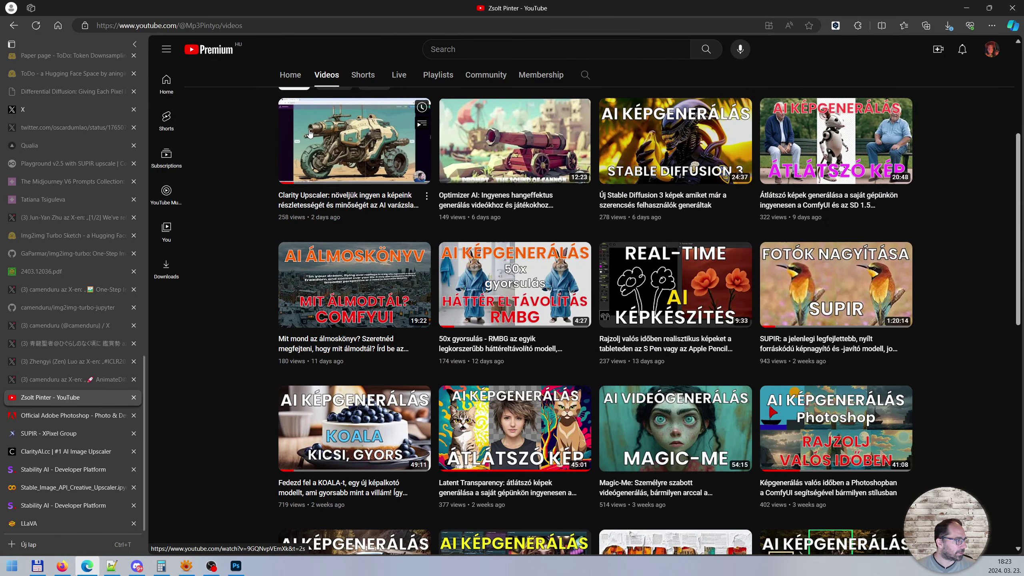
mouse_move(836, 371)
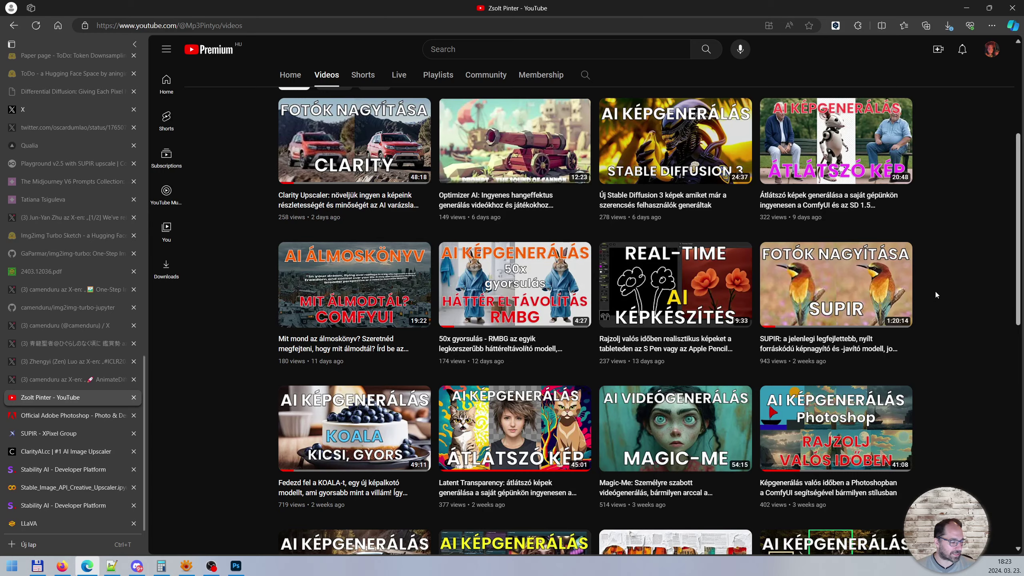
scroll(955, 295, up, 2)
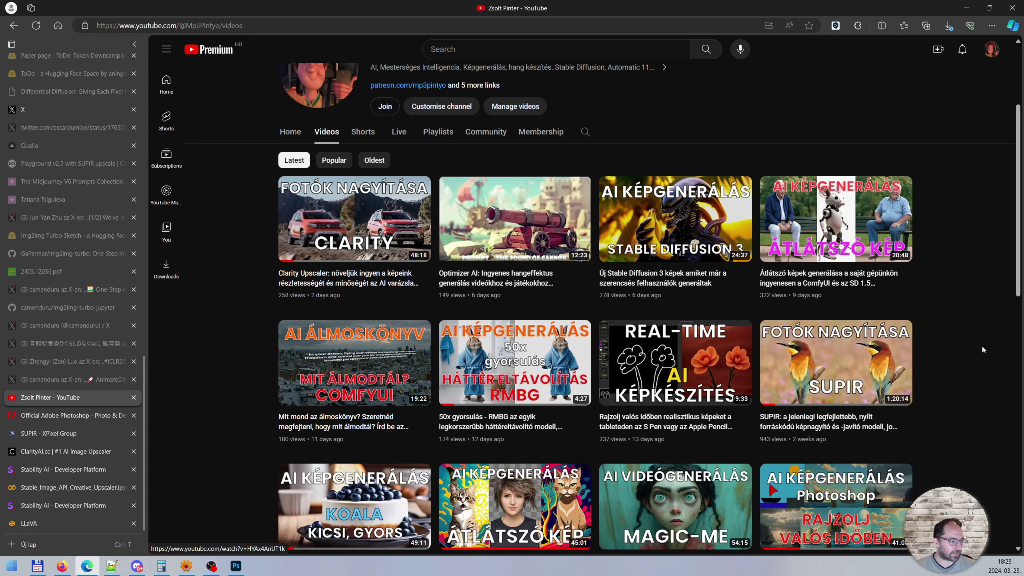
scroll(978, 339, down, 4)
scroll(955, 255, down, 5)
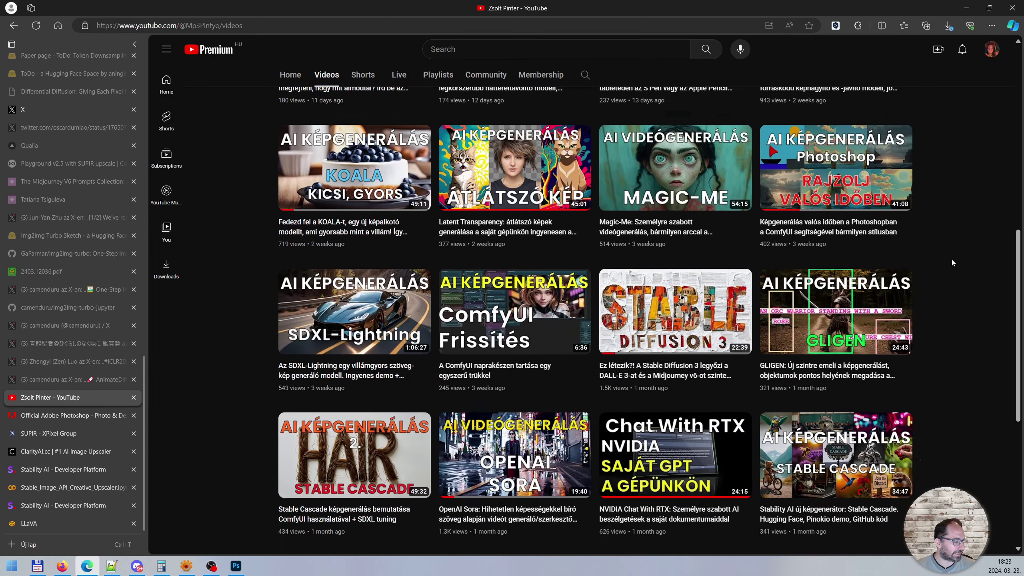
scroll(960, 249, down, 5)
scroll(963, 242, down, 2)
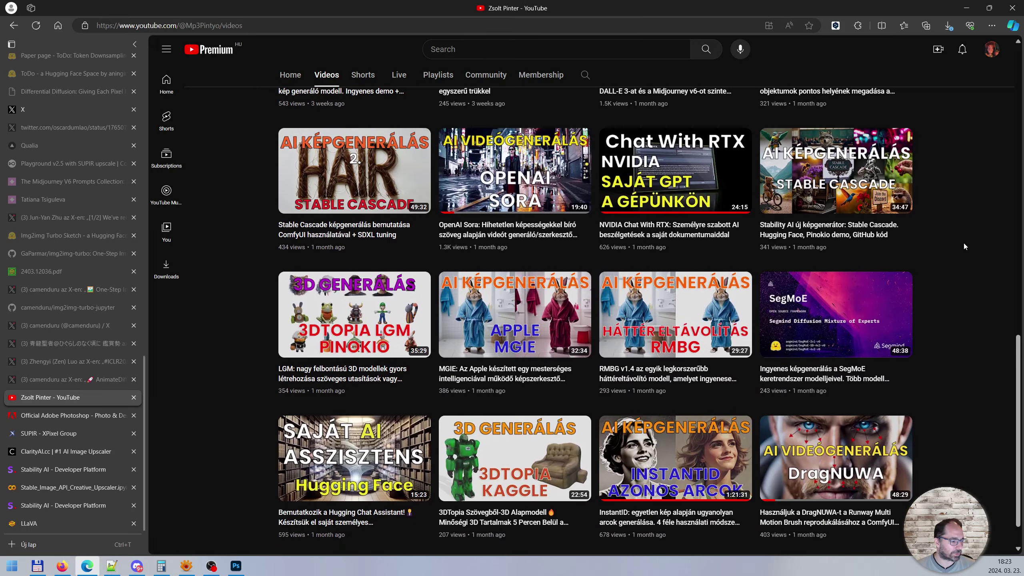
scroll(943, 250, up, 10)
scroll(934, 262, up, 3)
scroll(935, 267, up, 5)
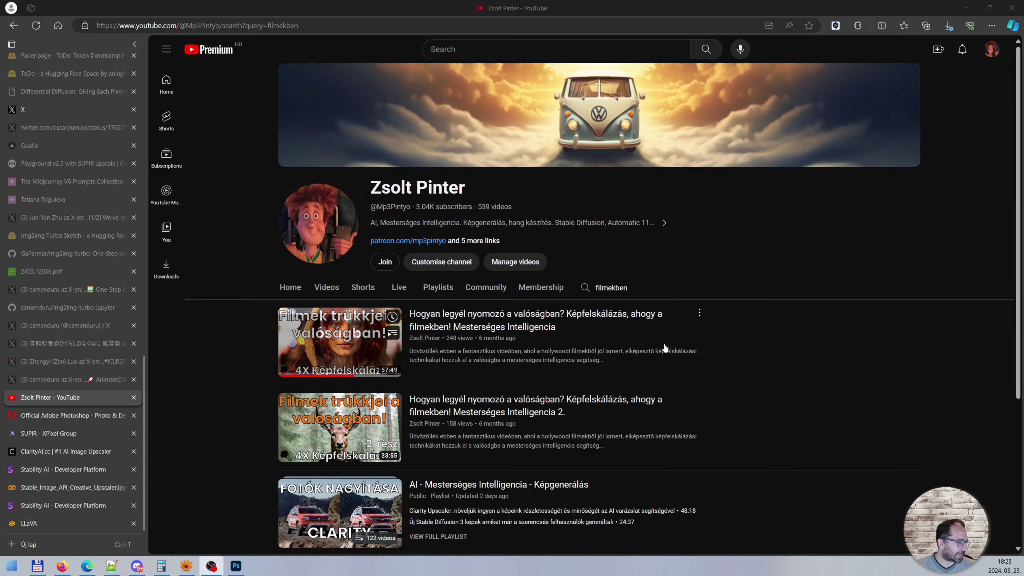
scroll(663, 348, down, 2)
scroll(663, 348, up, 2)
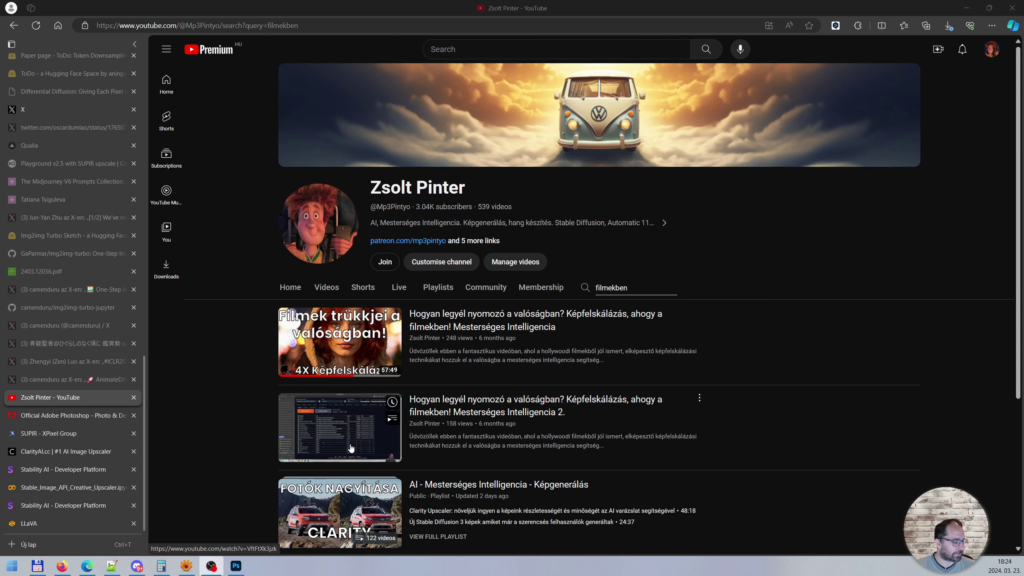
mouse_move(340, 342)
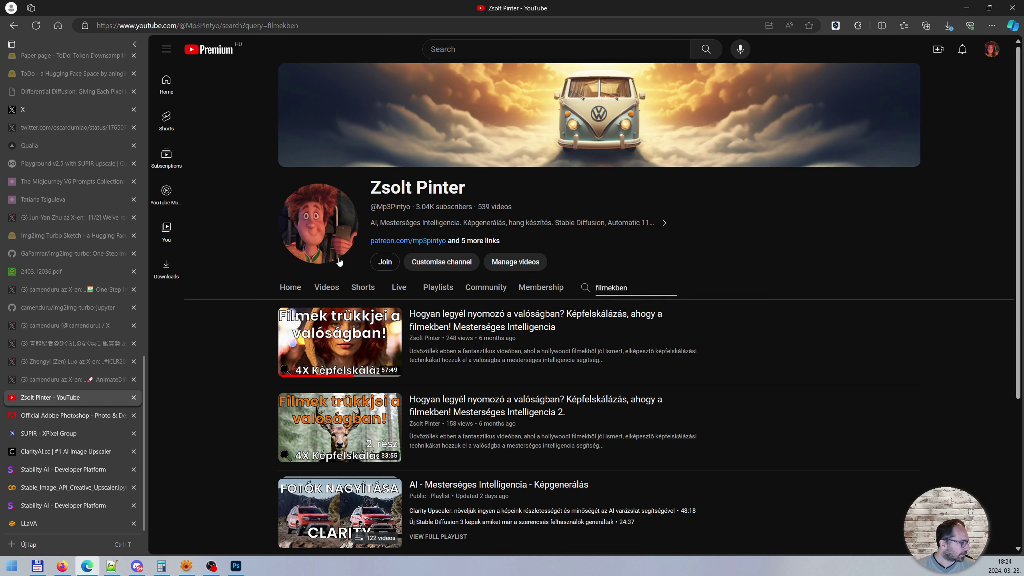
Leave 07.psd and bring XnView MP forward, showing the original car image 03.png.
click(236, 566)
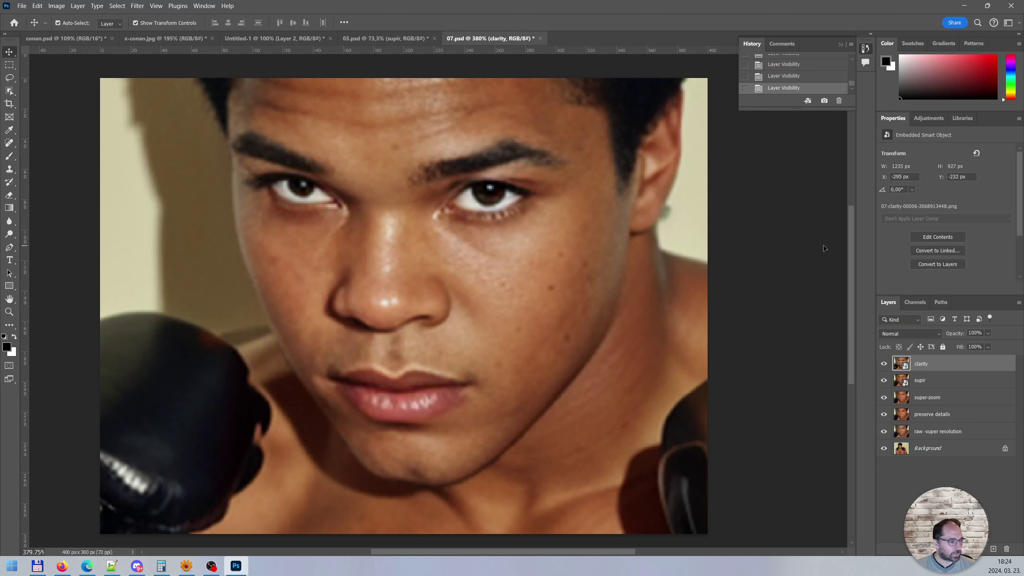
scroll(694, 298, up, 2)
scroll(694, 242, down, 2)
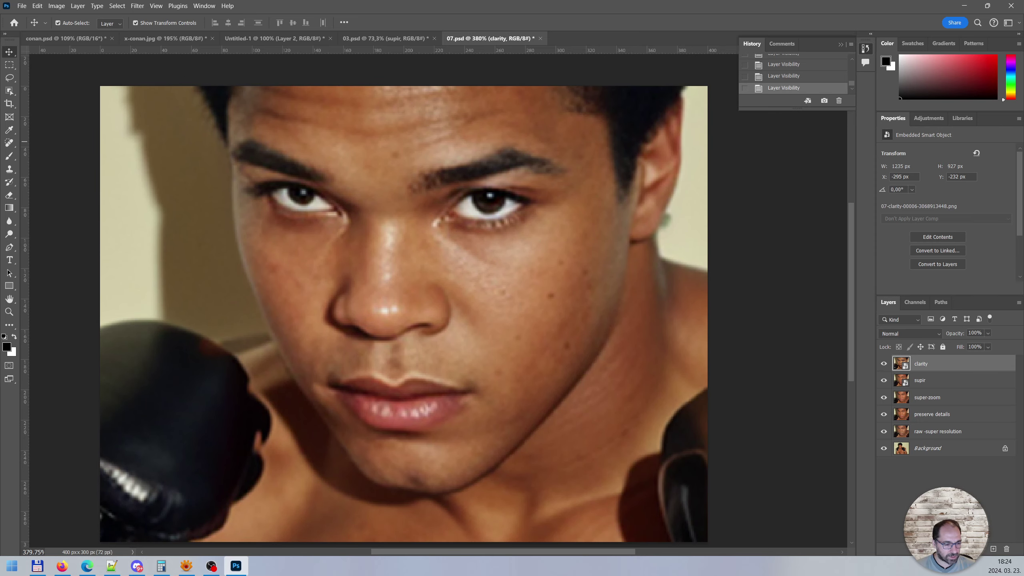
click(37, 566)
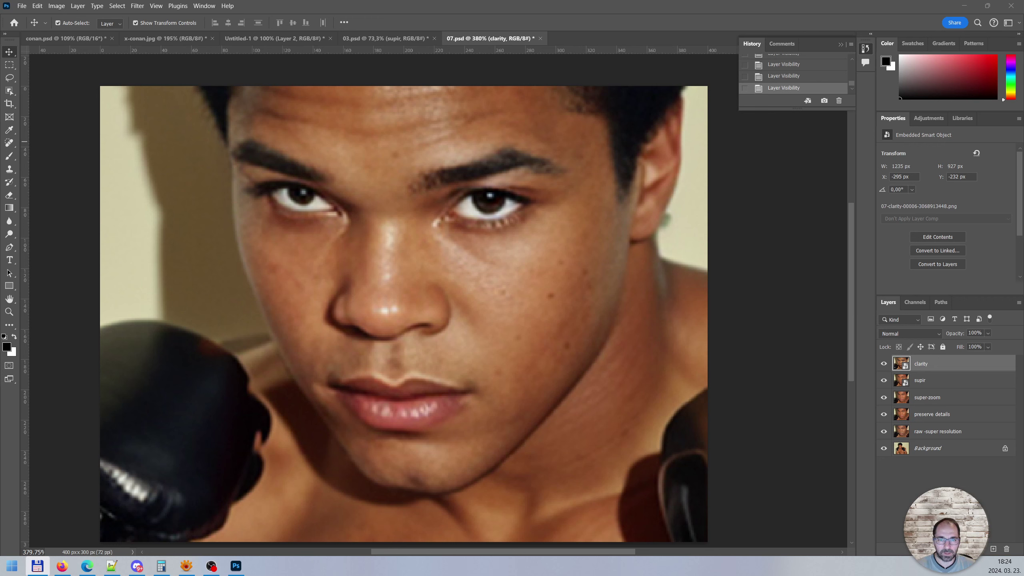
click(187, 566)
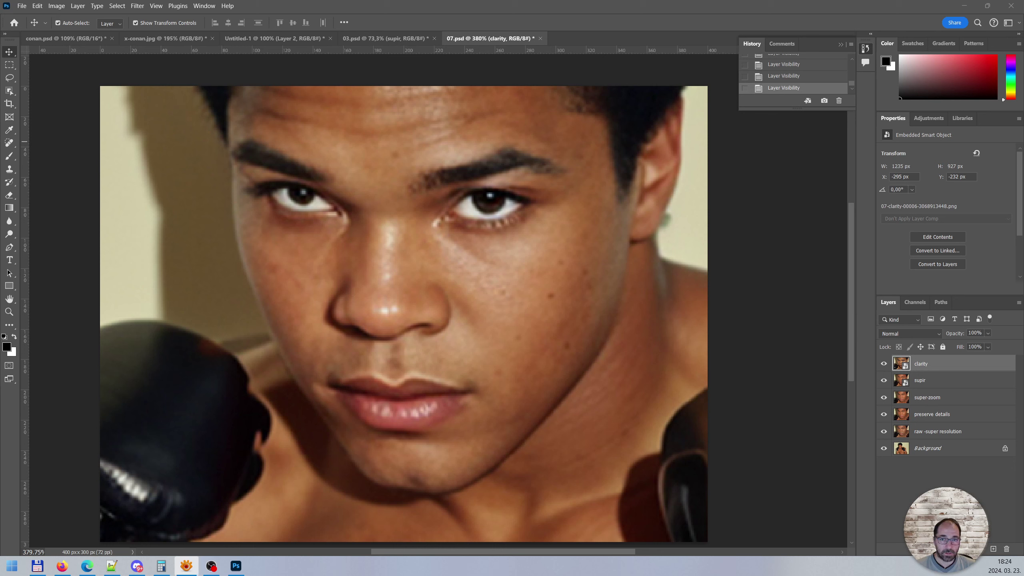
click(186, 566)
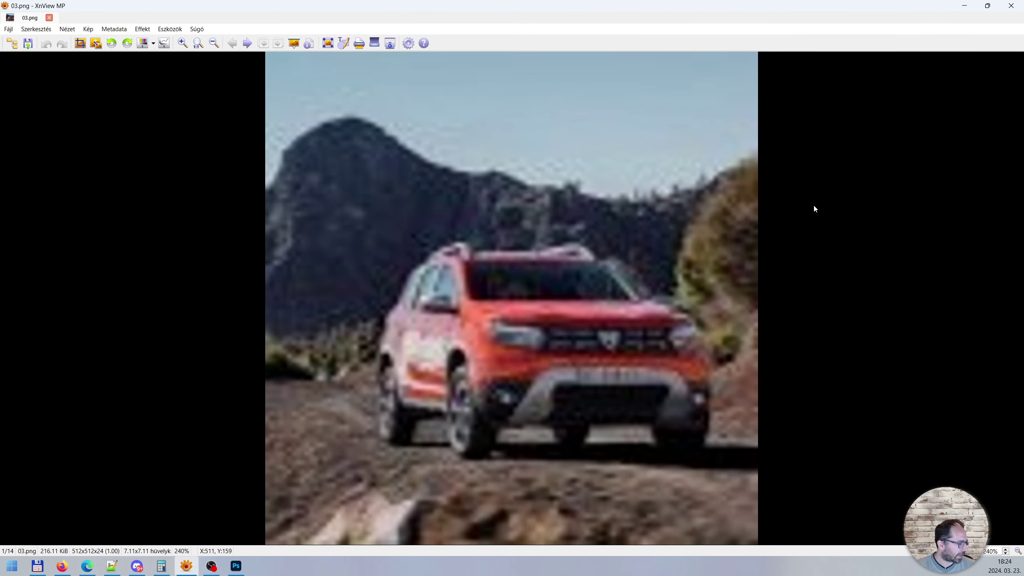
Flip between the original 03.png and the 03-stability-03 and 03-stability-035 upscales.
key(Page_Down)
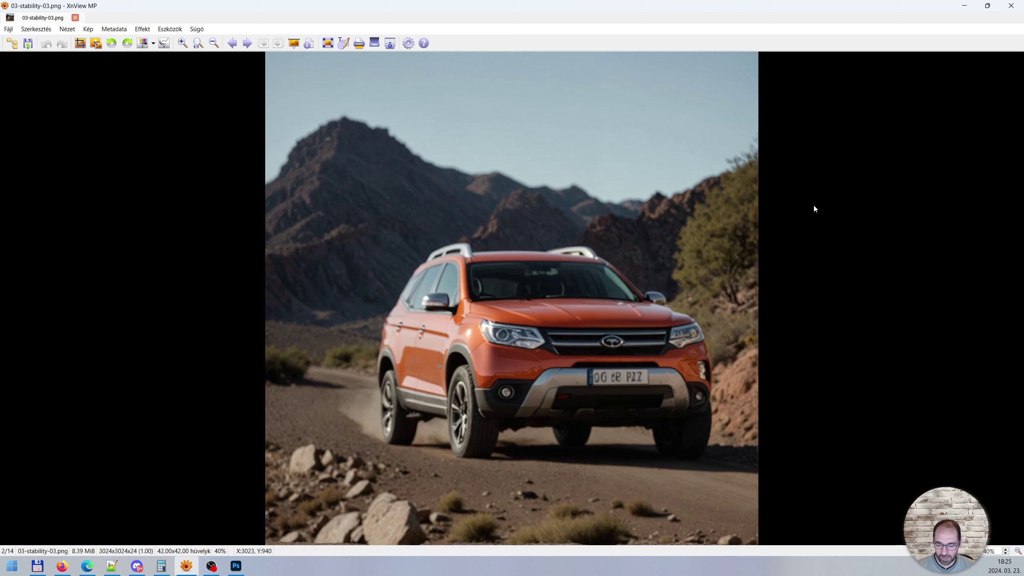
key(Page_Up)
key(Page_Down)
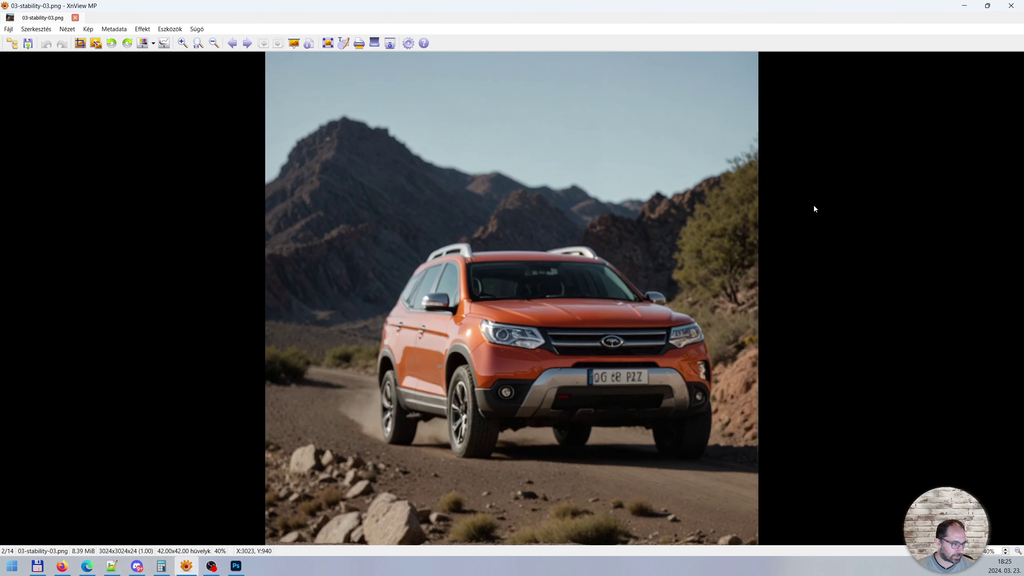
key(Page_Up)
key(Page_Down)
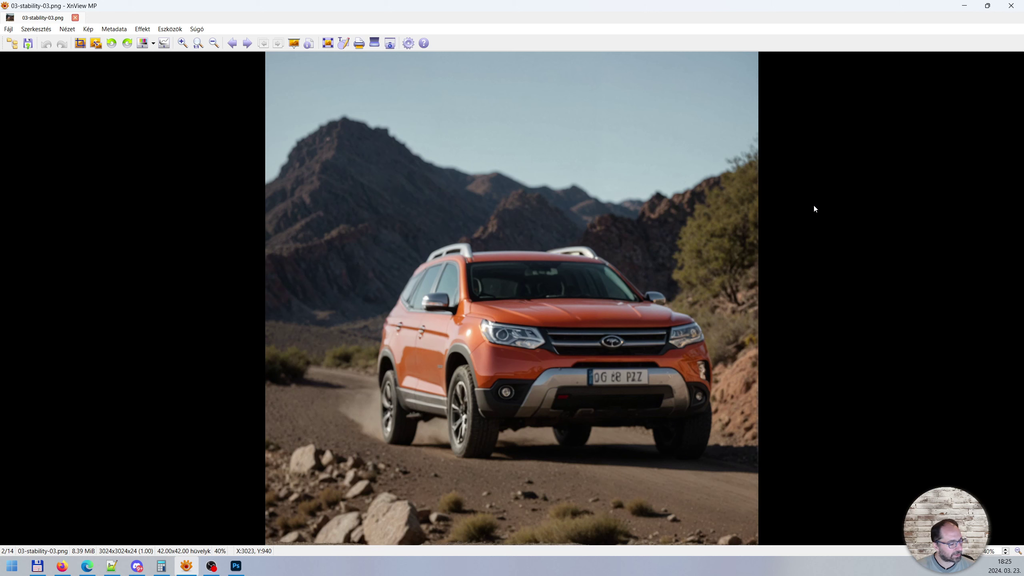
key(Page_Up)
key(Page_Down)
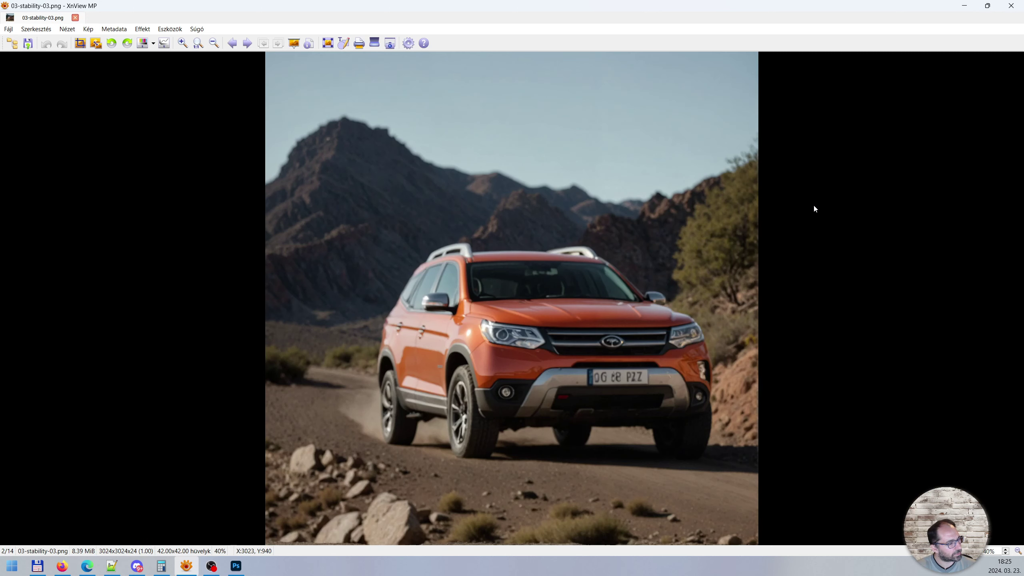
key(Page_Down)
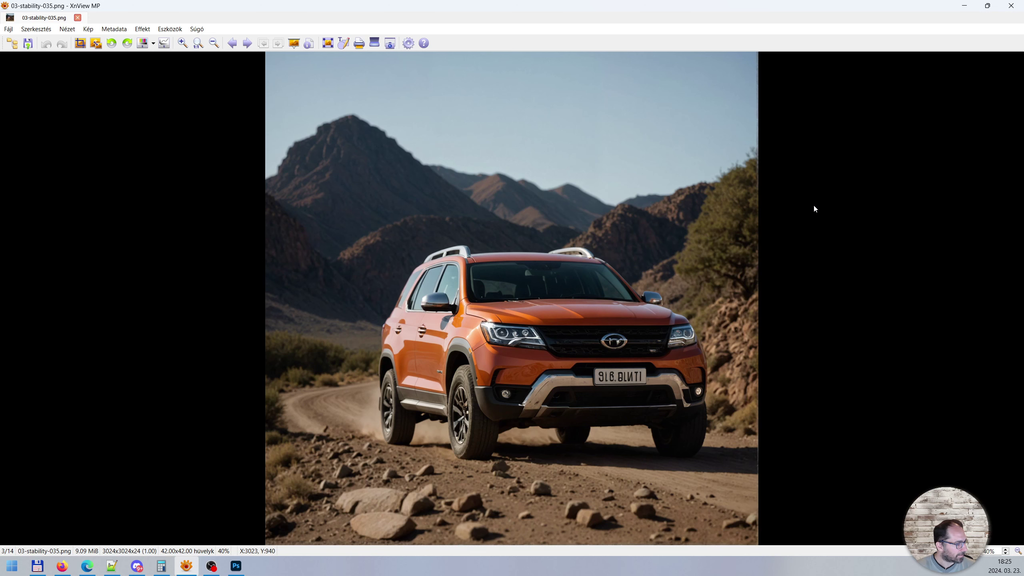
key(Page_Up)
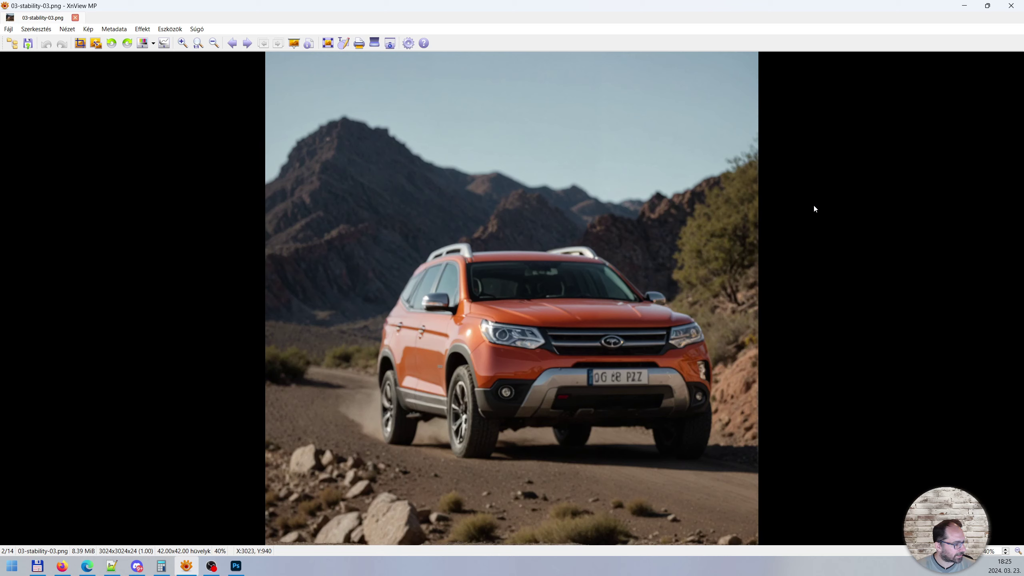
key(Page_Down)
key(Page_Up)
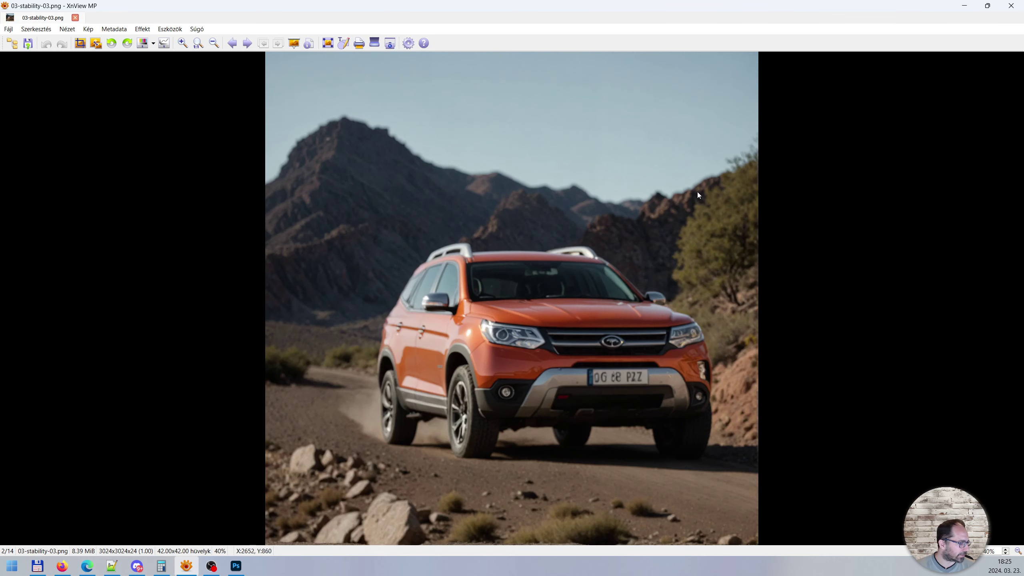
Spotlight the car's front and headlight, advance to the SUPIR upscale, and mark the rear wheel.
key(ctrl)
key(ctrl)
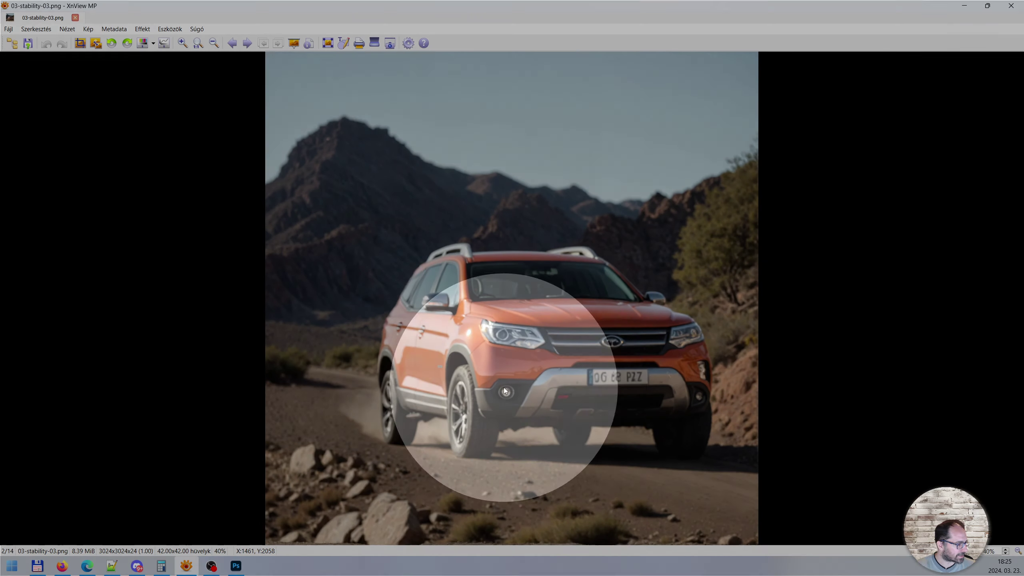
key(Page_Down)
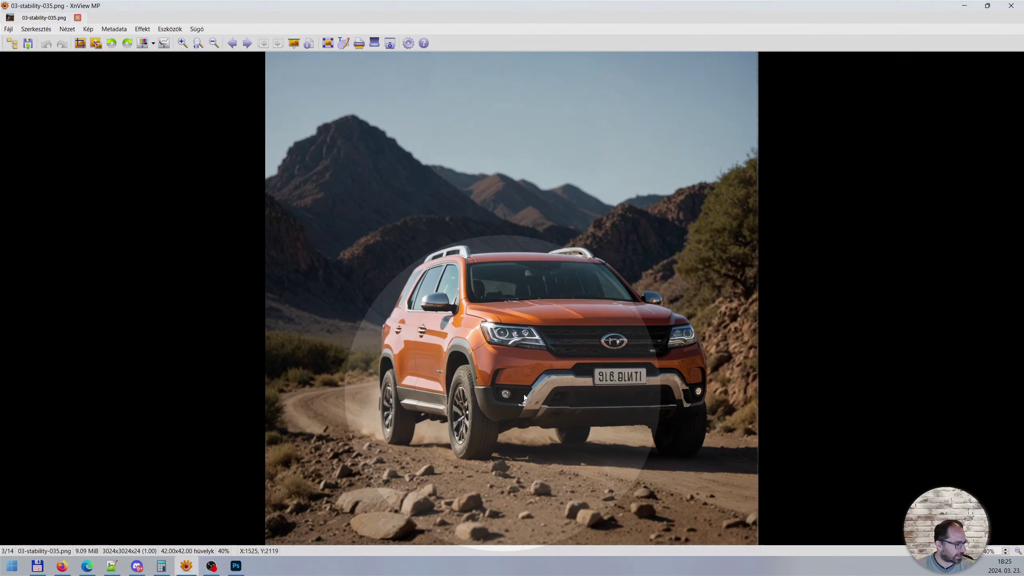
key(ctrl)
key(ctrl)
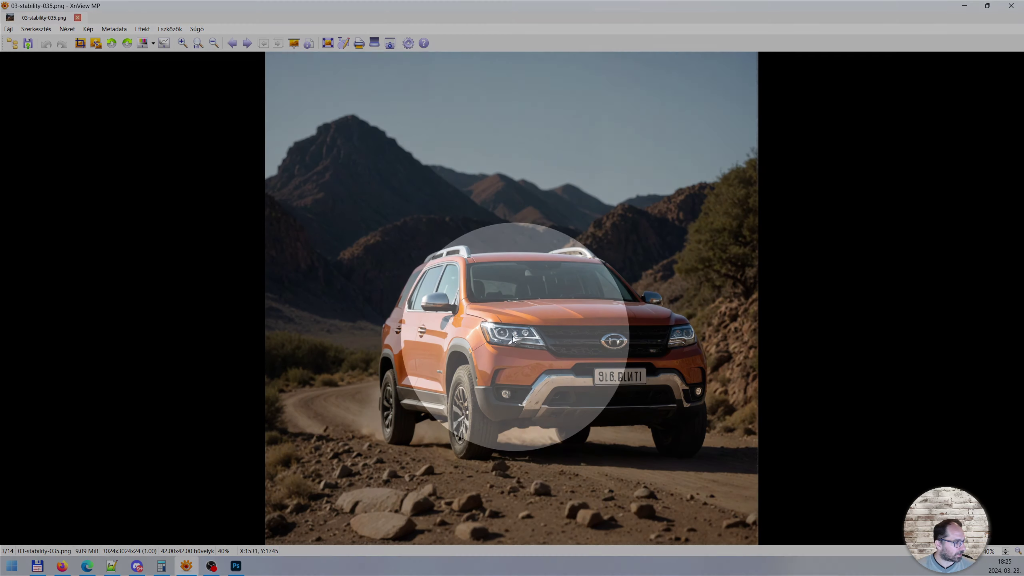
key(Page_Down)
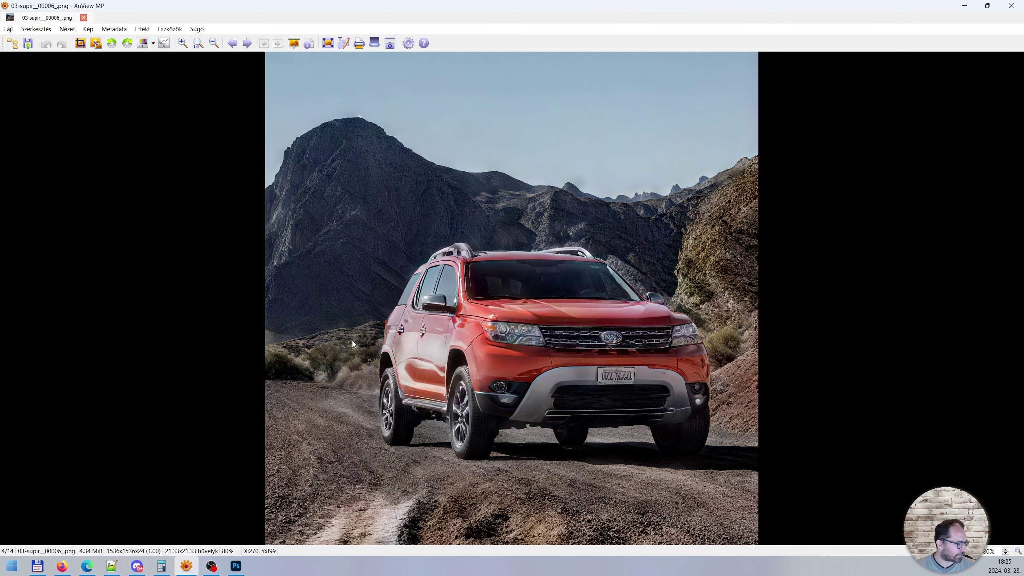
drag(350, 350, 434, 471)
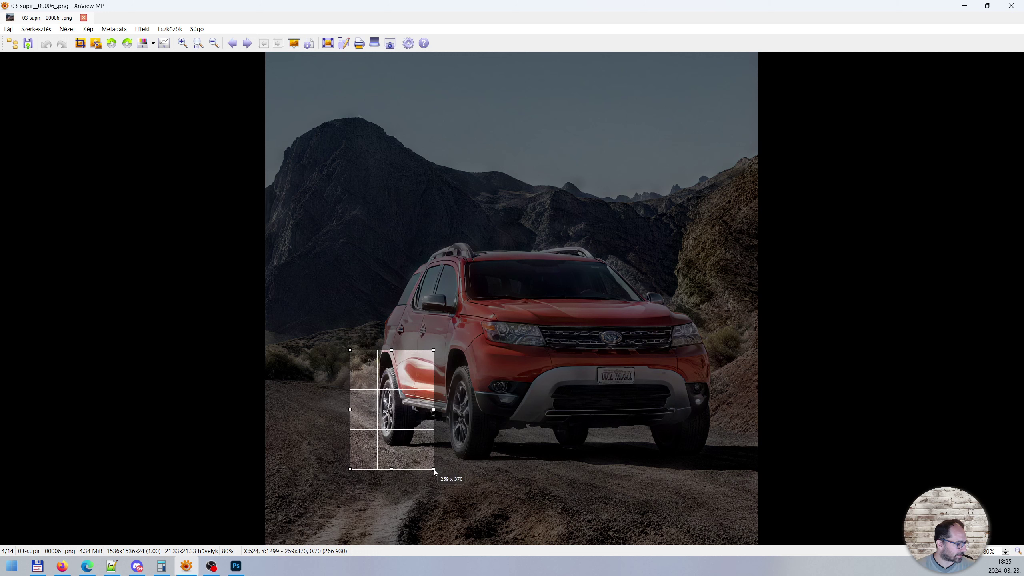
click(386, 311)
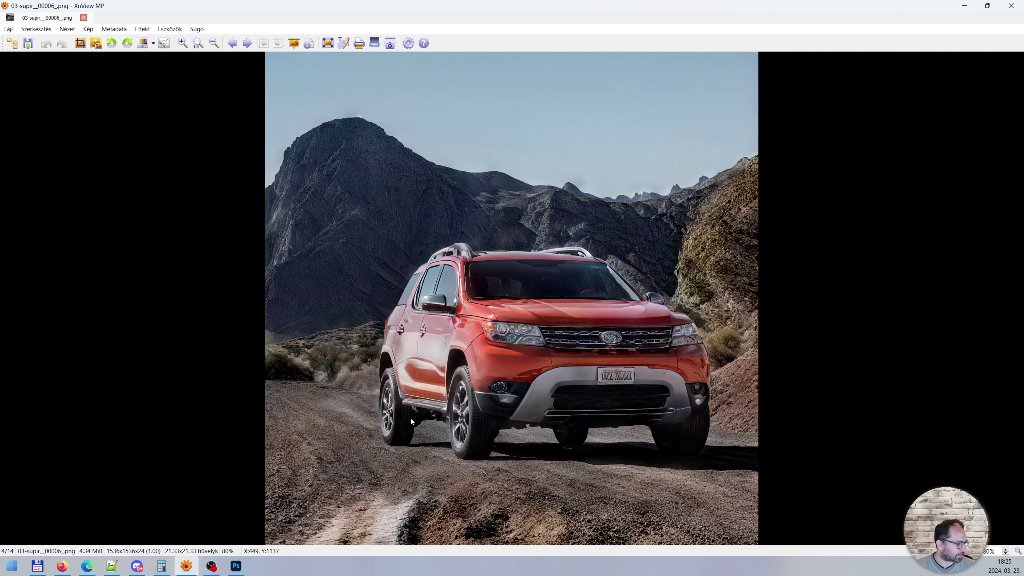
Scroll back and forth through the car images, ending on 03-supir__00006_.png.
scroll(403, 407, down, 1)
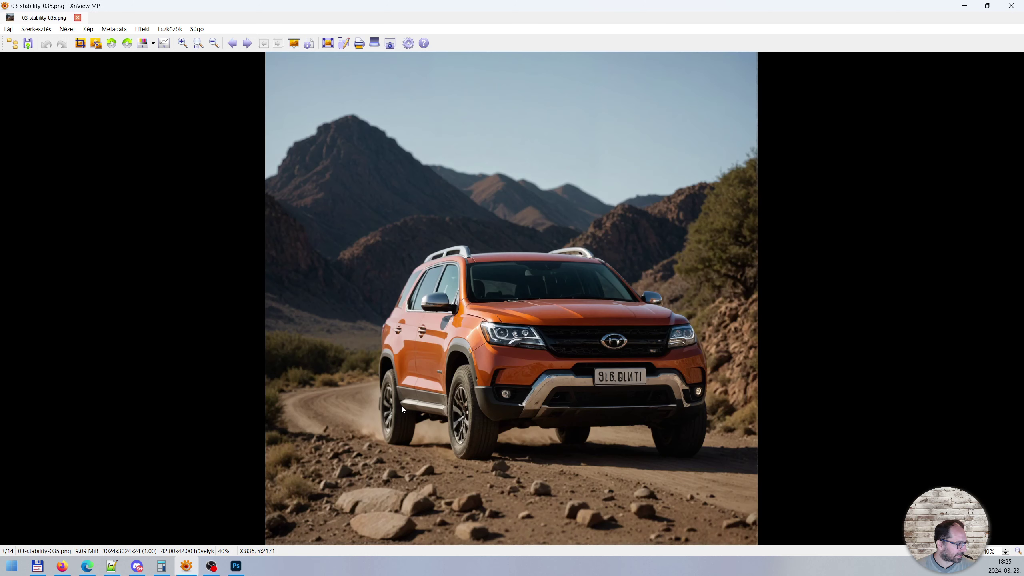
scroll(401, 407, up, 1)
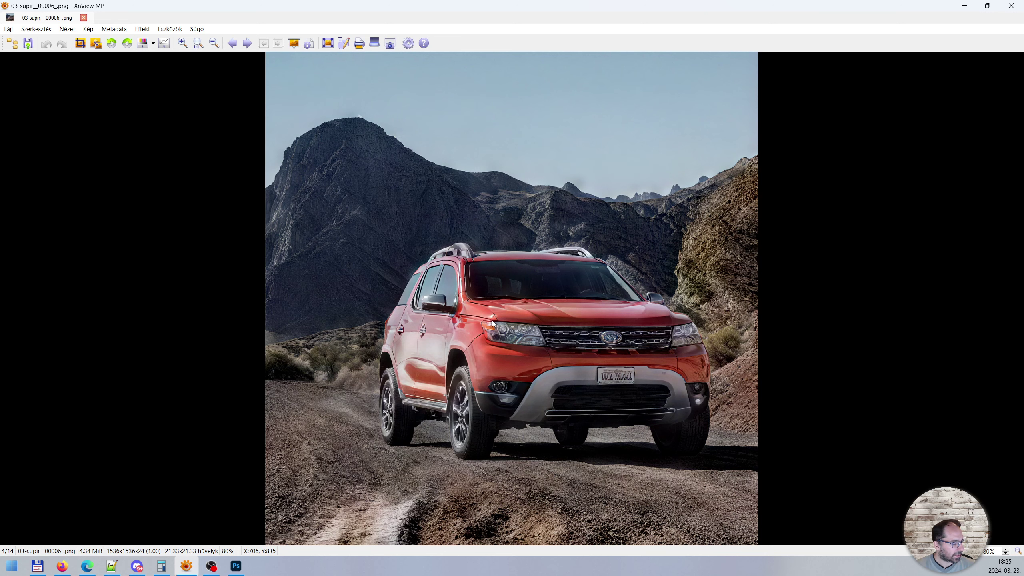
scroll(440, 399, down, 1)
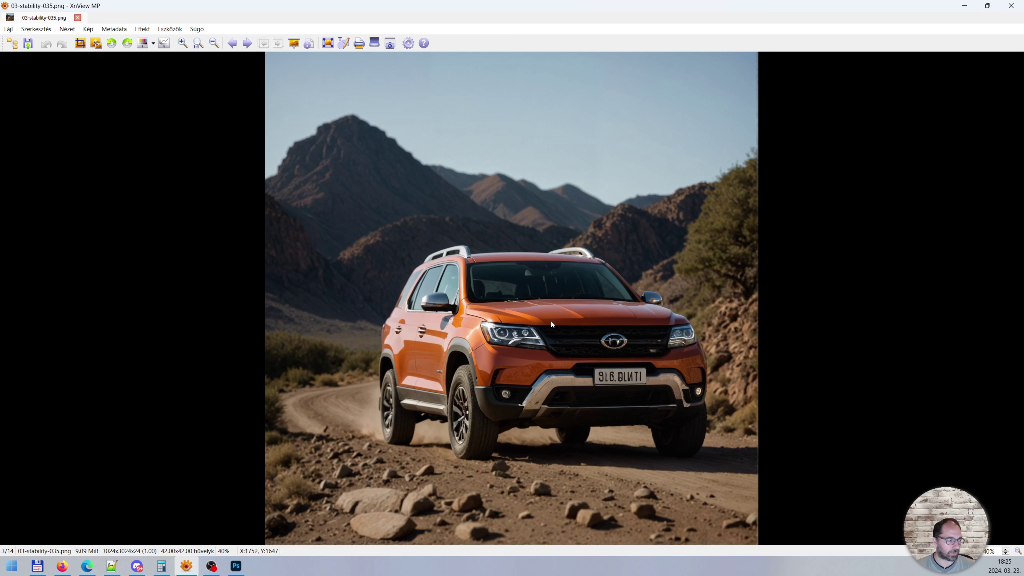
scroll(551, 321, up, 1)
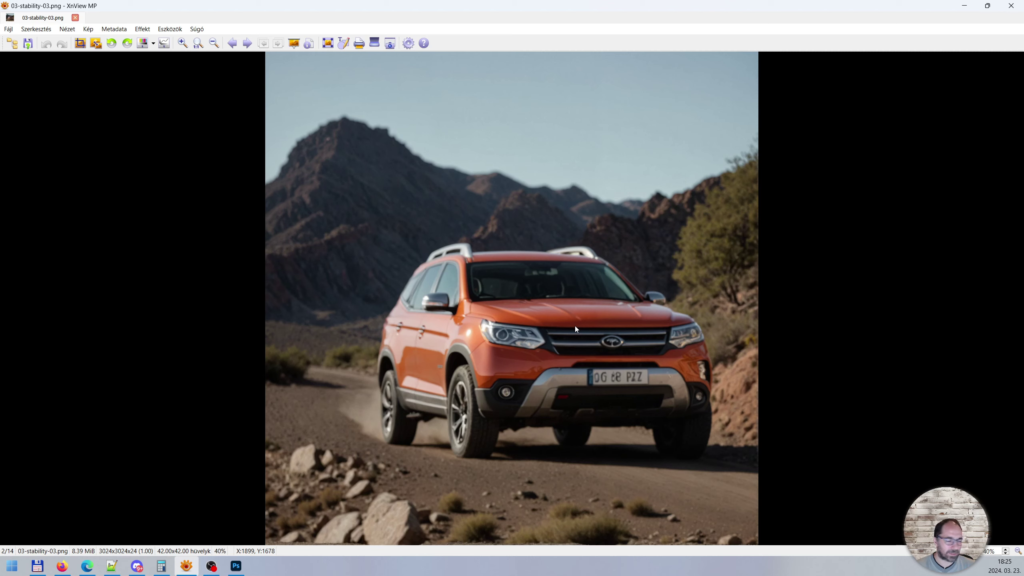
scroll(576, 328, up, 1)
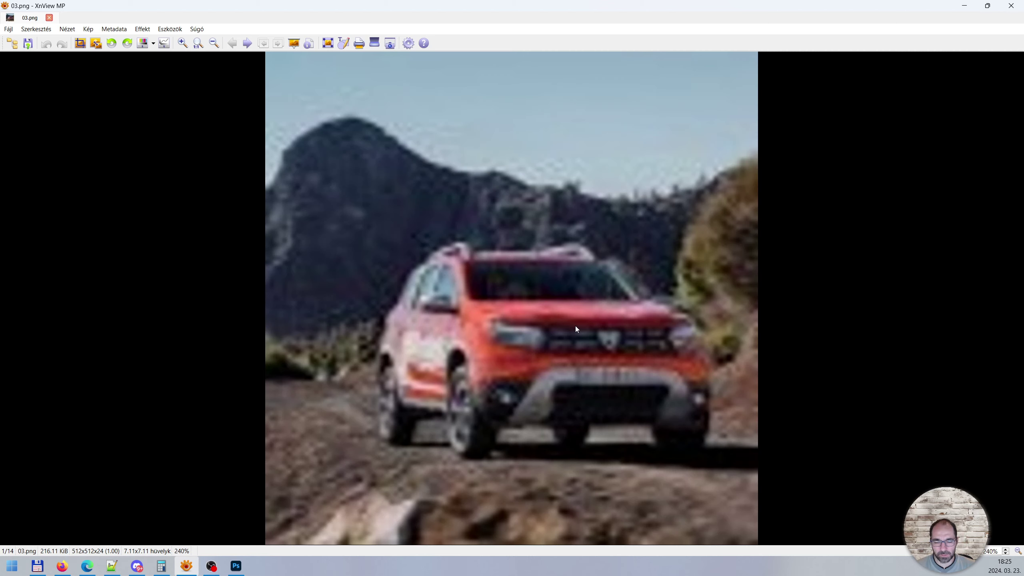
scroll(513, 349, down, 1)
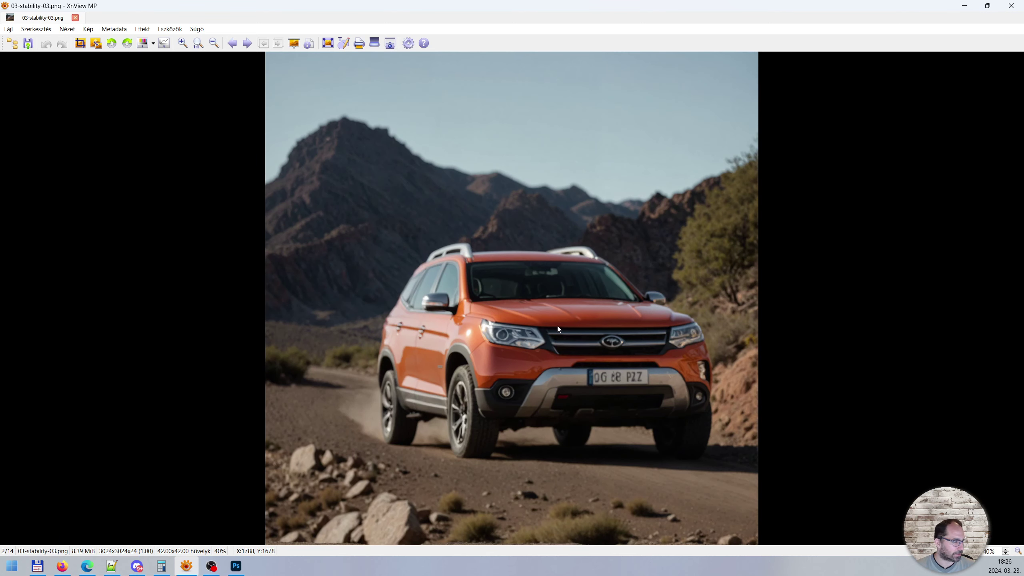
scroll(590, 331, up, 1)
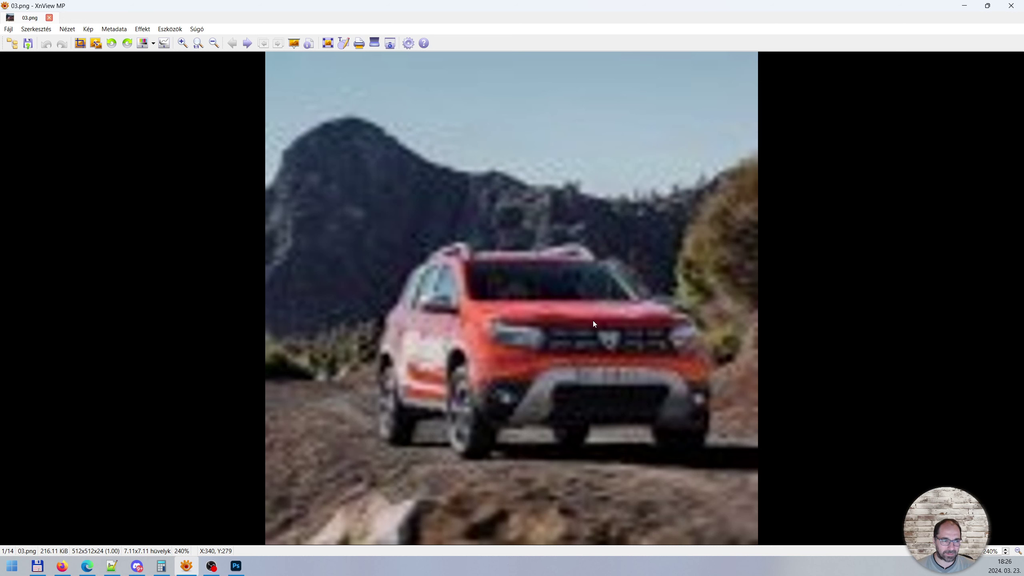
scroll(589, 318, down, 2)
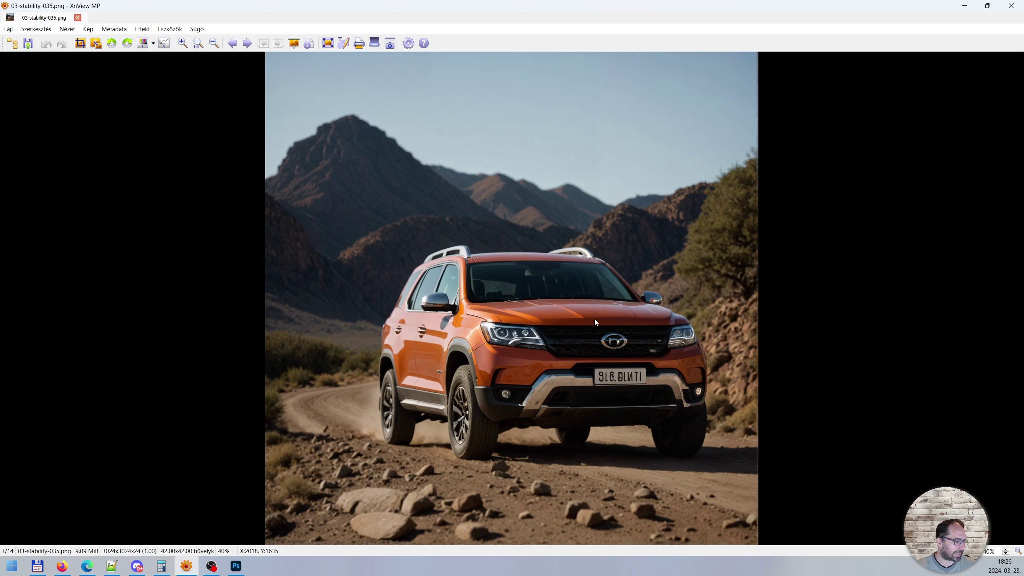
scroll(594, 318, down, 1)
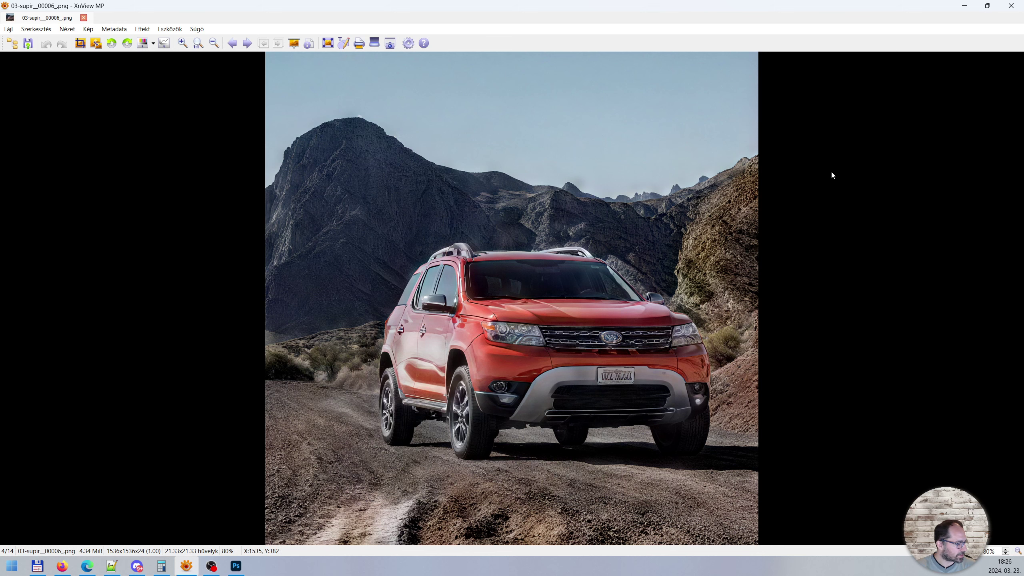
Compare hillside detail across the Stability, SUPIR and original SUV images, then clear the selection.
drag(854, 138, 622, 402)
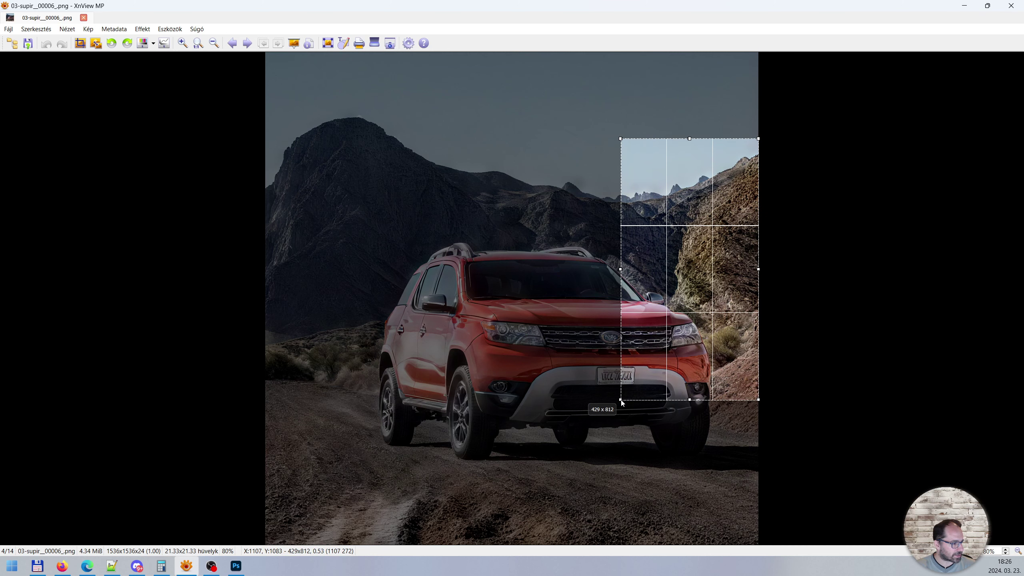
key(Left)
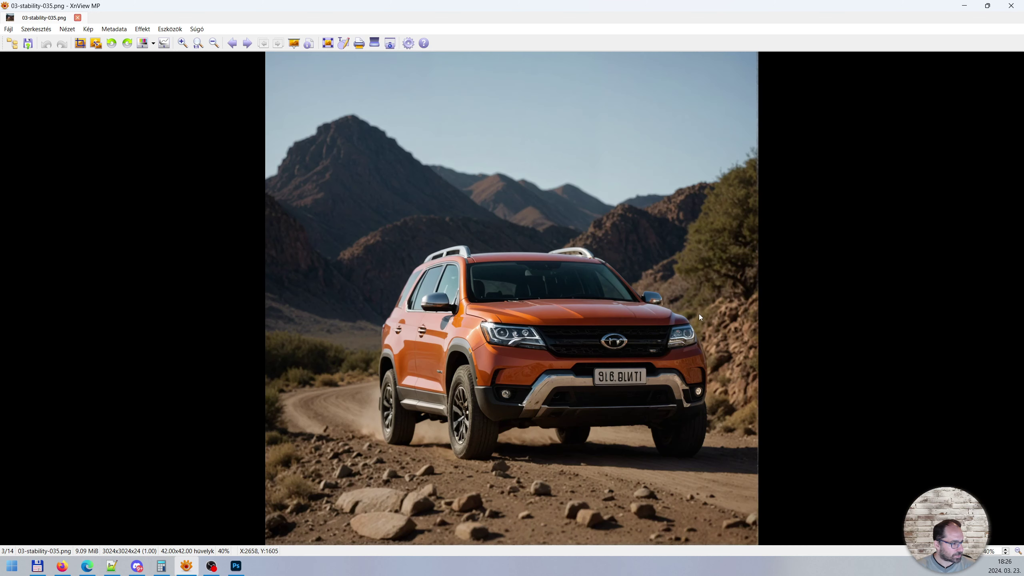
key(Right)
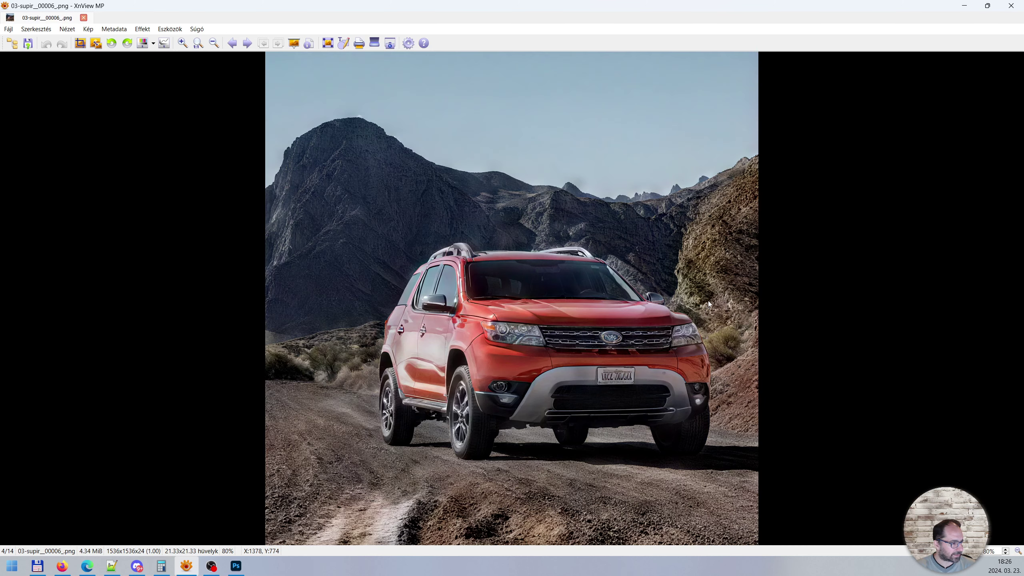
key(Home)
drag(790, 175, 663, 377)
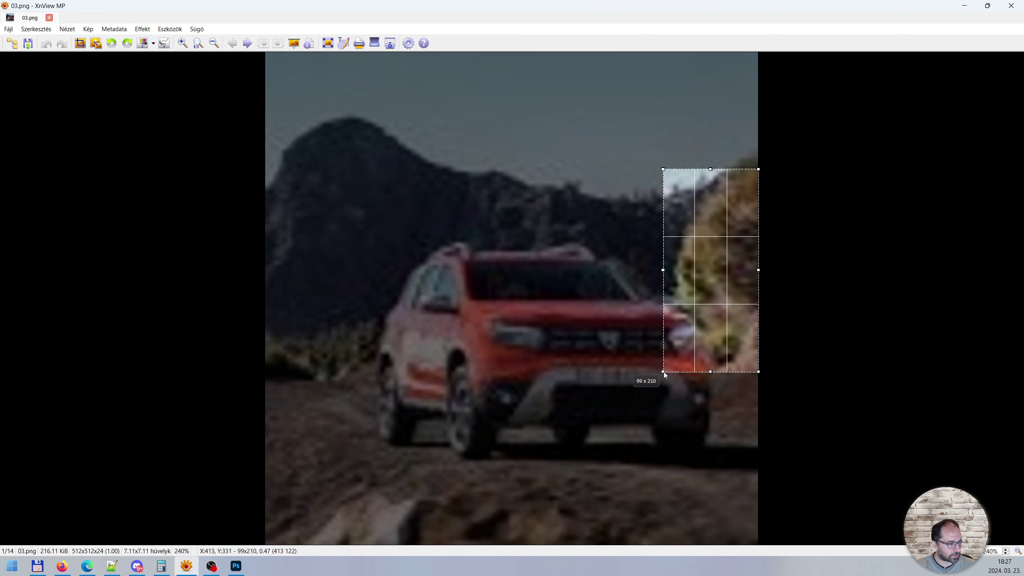
click(616, 307)
Scroll past the xclarity car versions to the bee-eater photo 05.png (7/14).
scroll(613, 310, down, 2)
scroll(479, 328, down, 2)
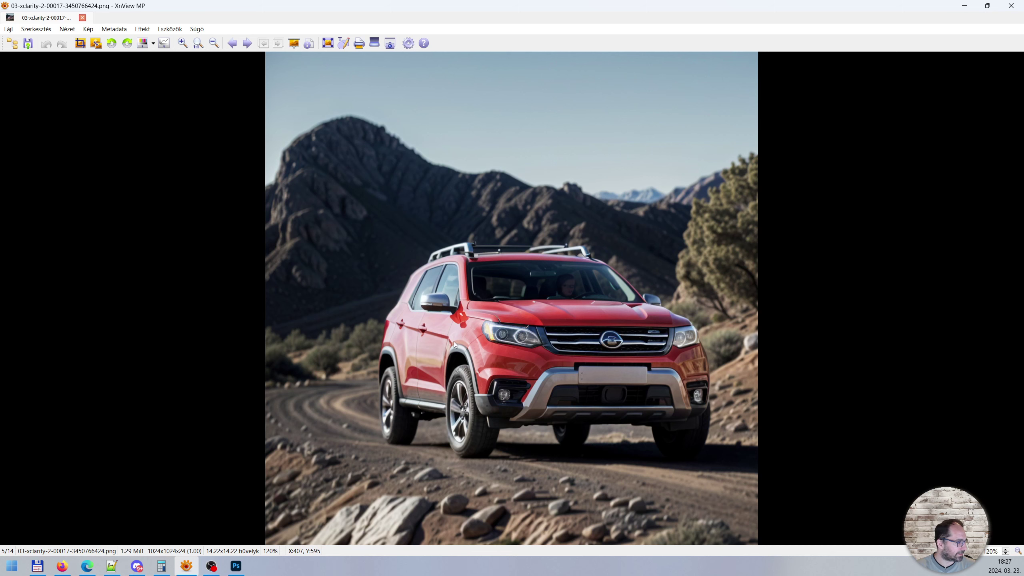
scroll(461, 397, down, 1)
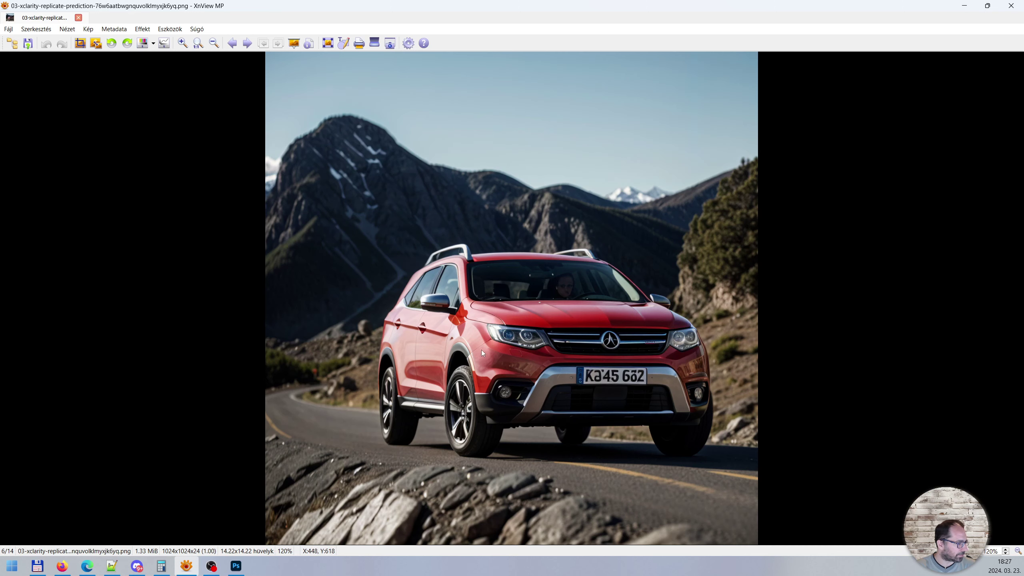
scroll(477, 349, up, 1)
scroll(481, 348, down, 1)
scroll(472, 358, up, 1)
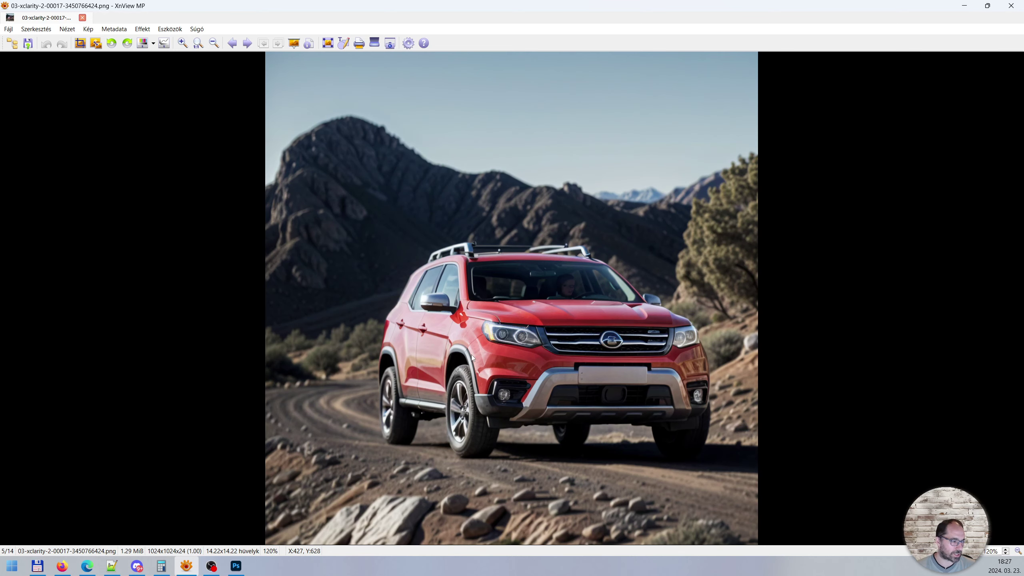
scroll(471, 356, down, 1)
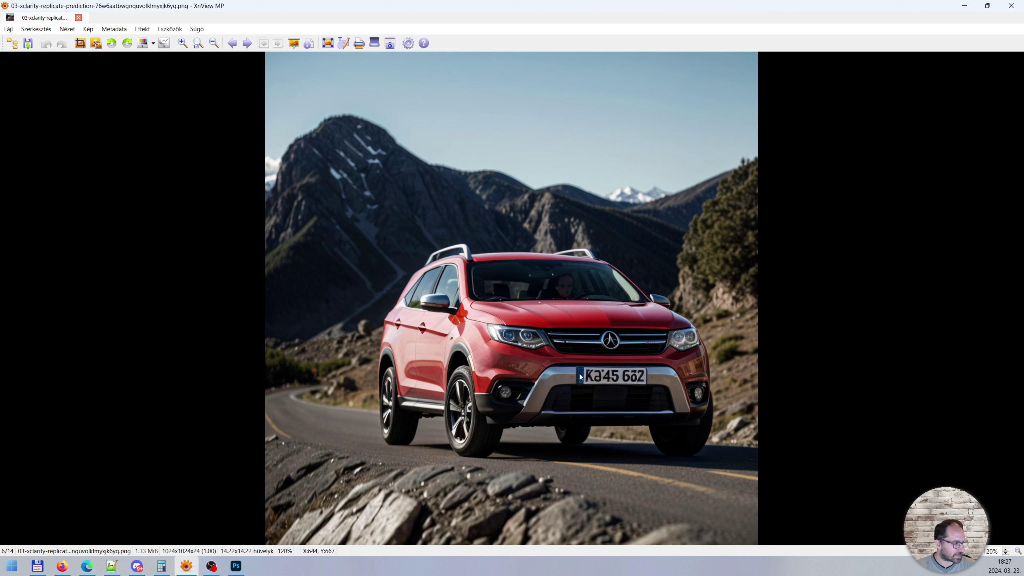
scroll(605, 359, down, 1)
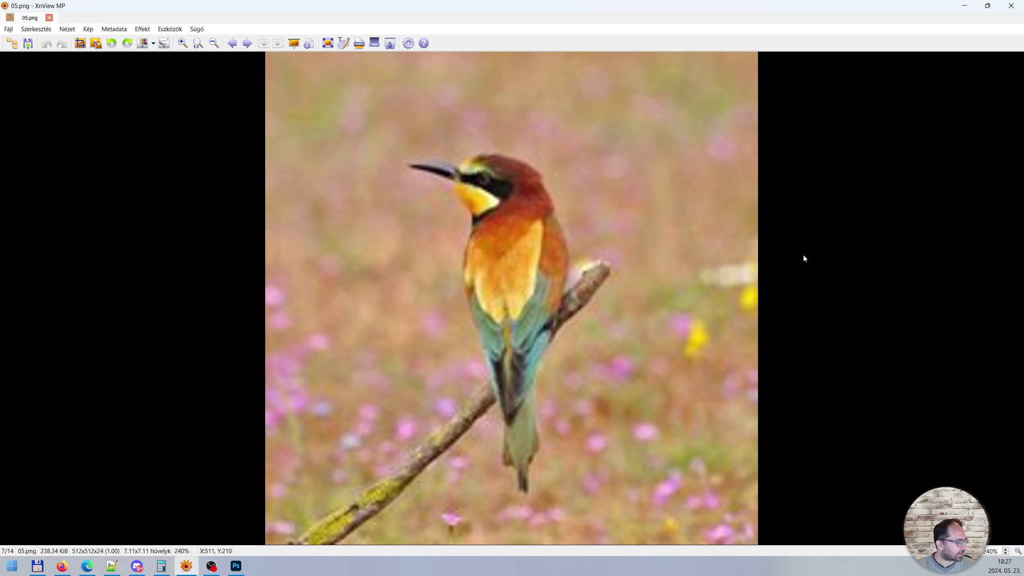
Alternate between 05.png and 05-stabilityai-02.png, then move on to 05-stabilityai-03.png (9/14).
scroll(804, 256, down, 1)
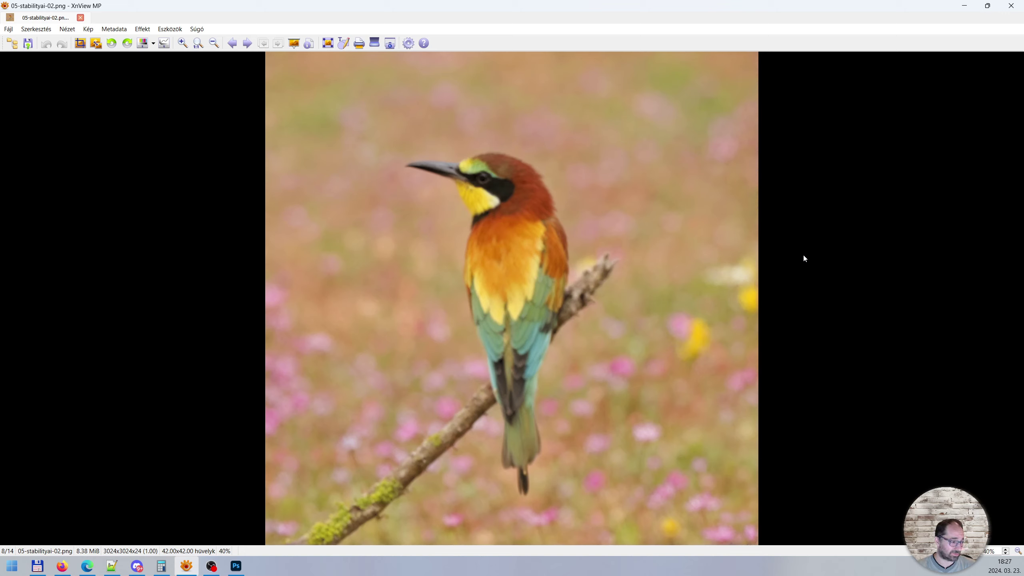
scroll(803, 259, down, 1)
scroll(754, 264, up, 1)
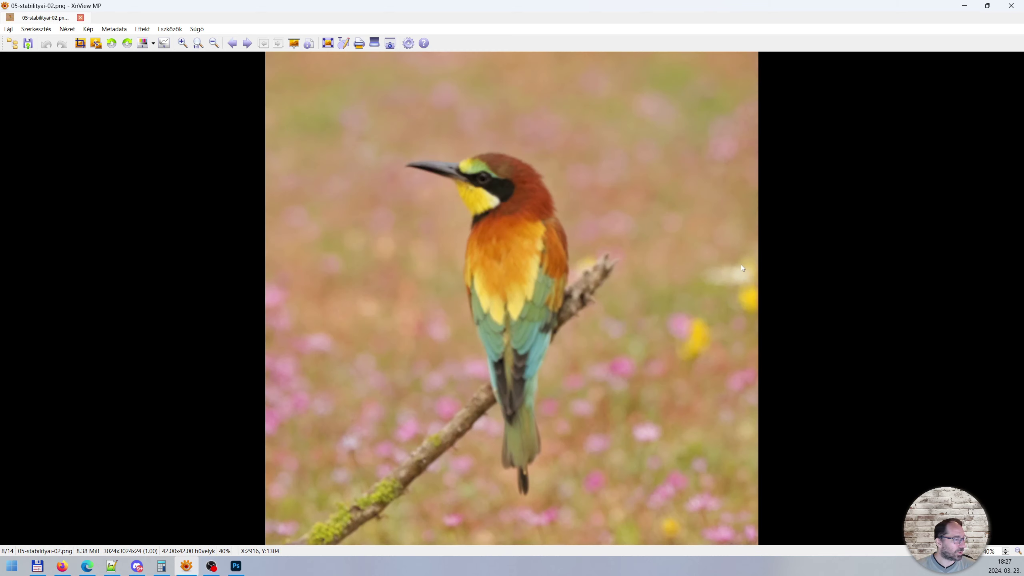
scroll(741, 264, down, 1)
scroll(741, 265, up, 1)
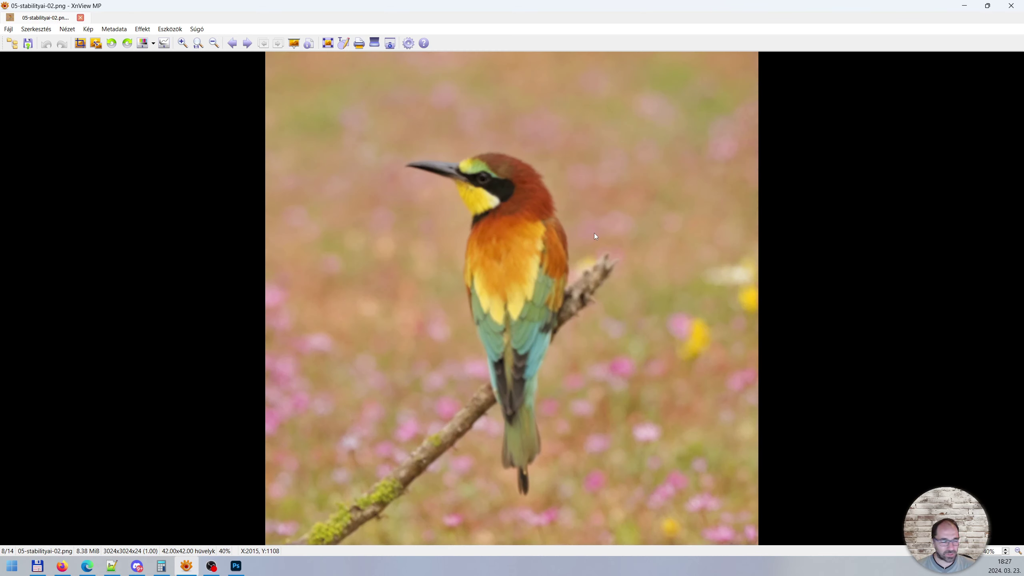
scroll(642, 245, down, 1)
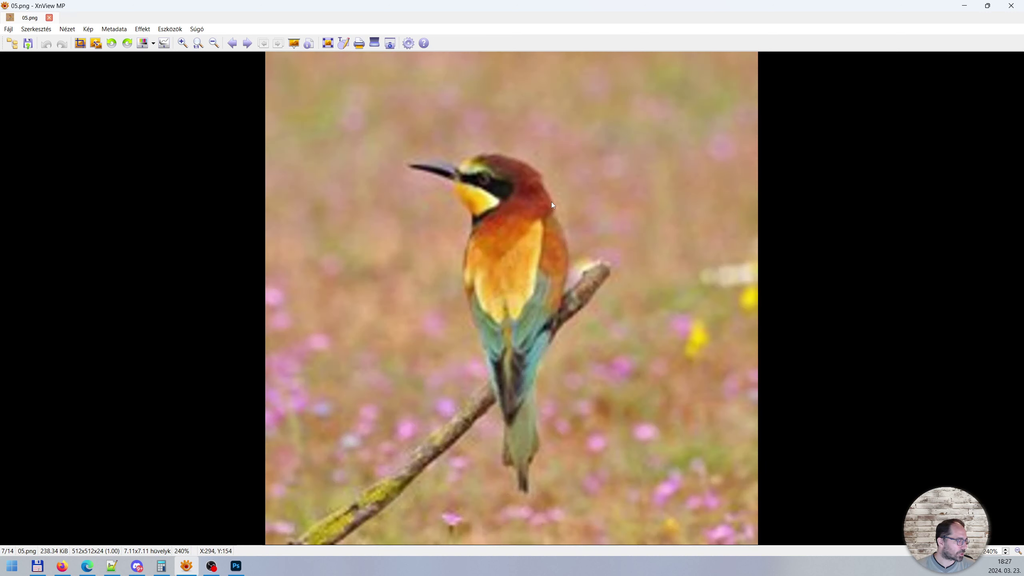
scroll(552, 205, down, 1)
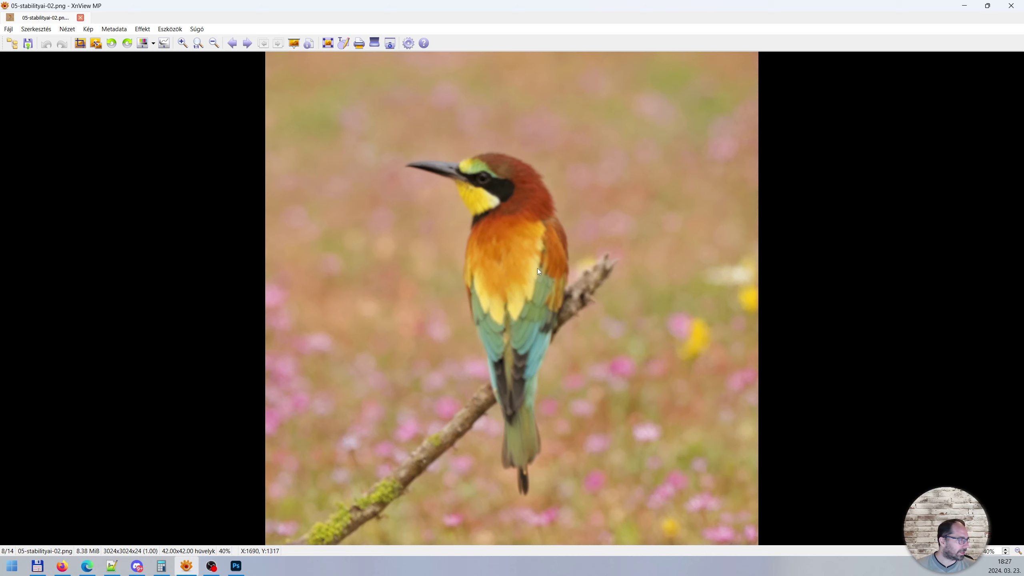
scroll(537, 268, up, 1)
scroll(335, 149, down, 1)
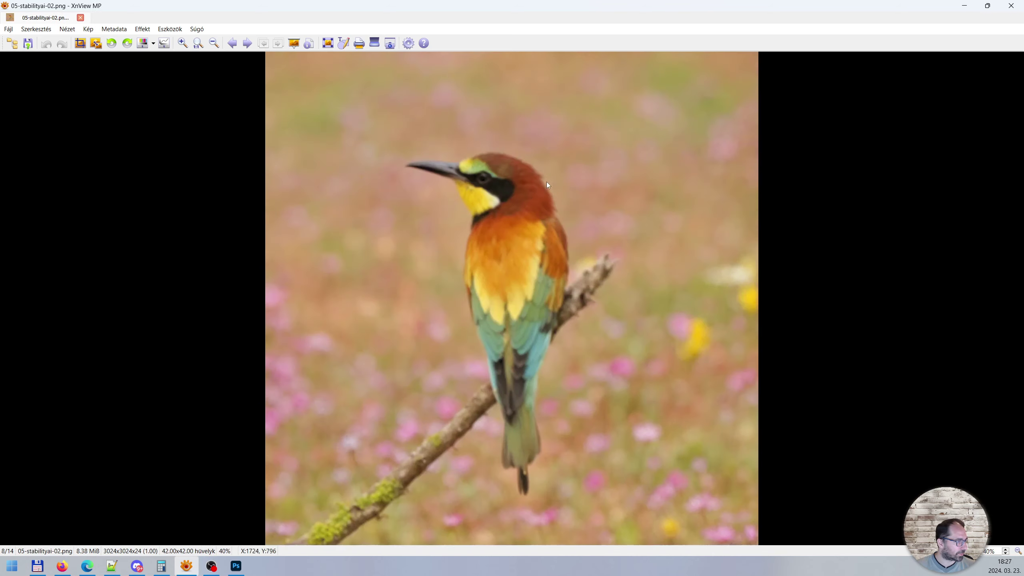
scroll(552, 212, up, 1)
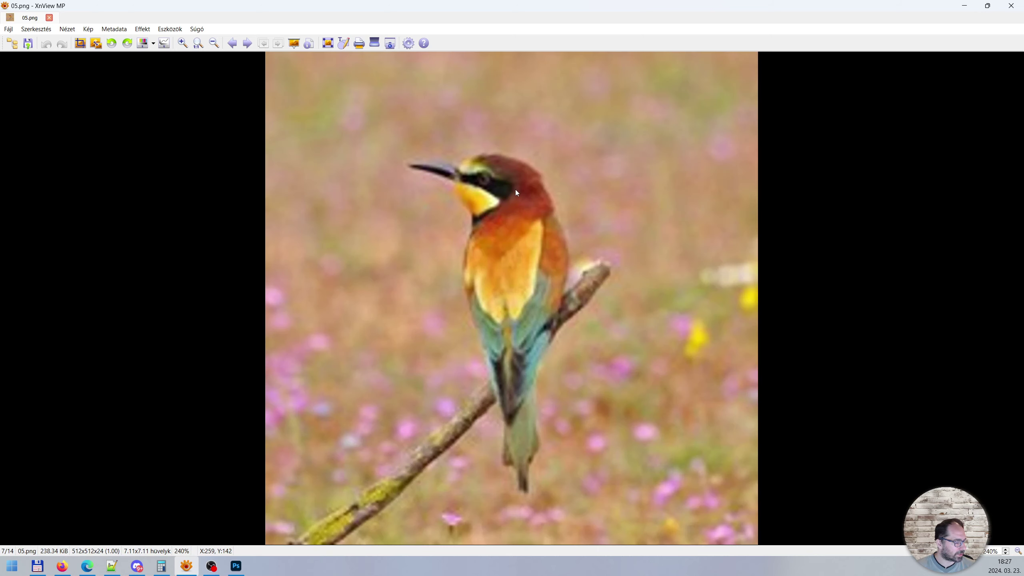
scroll(516, 189, down, 1)
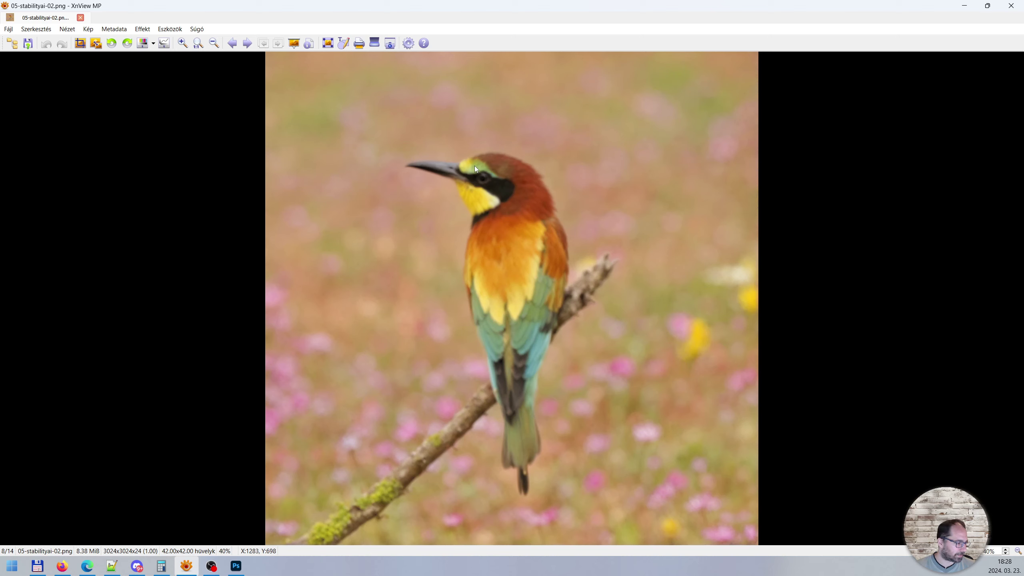
scroll(473, 165, up, 1)
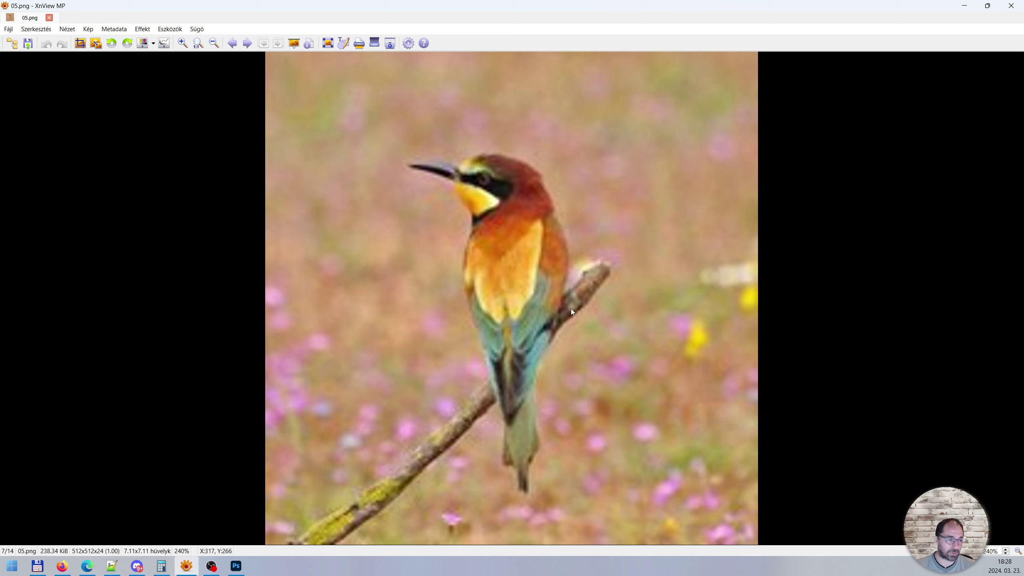
scroll(554, 293, down, 1)
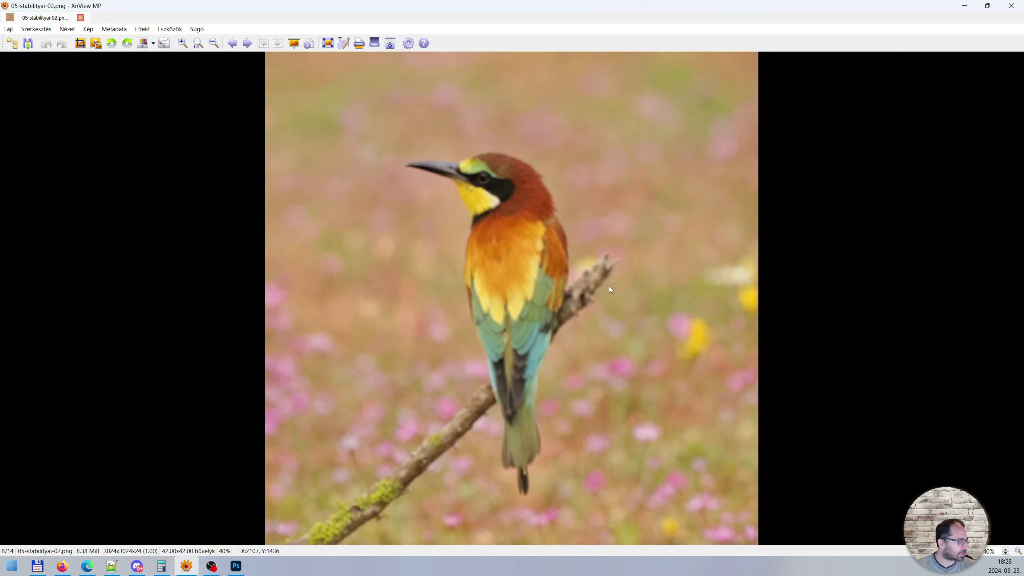
scroll(609, 289, down, 1)
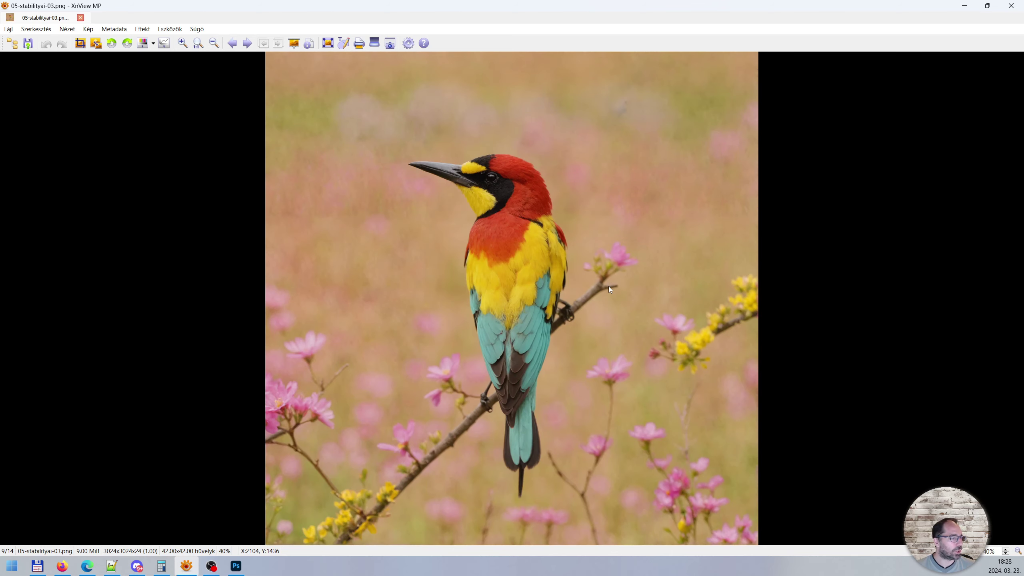
Flip back and forth through bird images 8–10 to compare the upscaler outputs.
scroll(609, 289, down, 1)
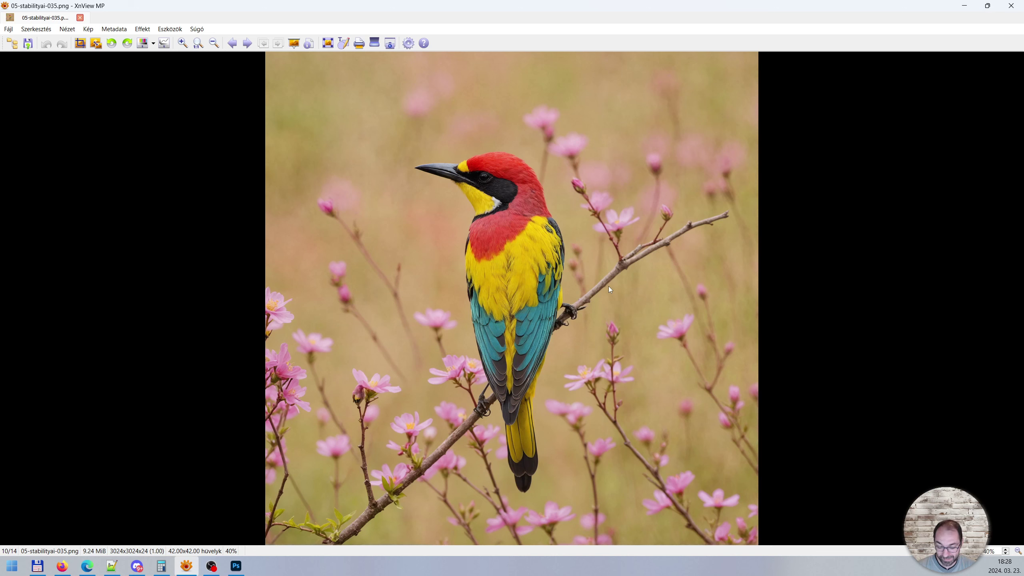
scroll(608, 286, up, 1)
scroll(608, 286, up, 1)
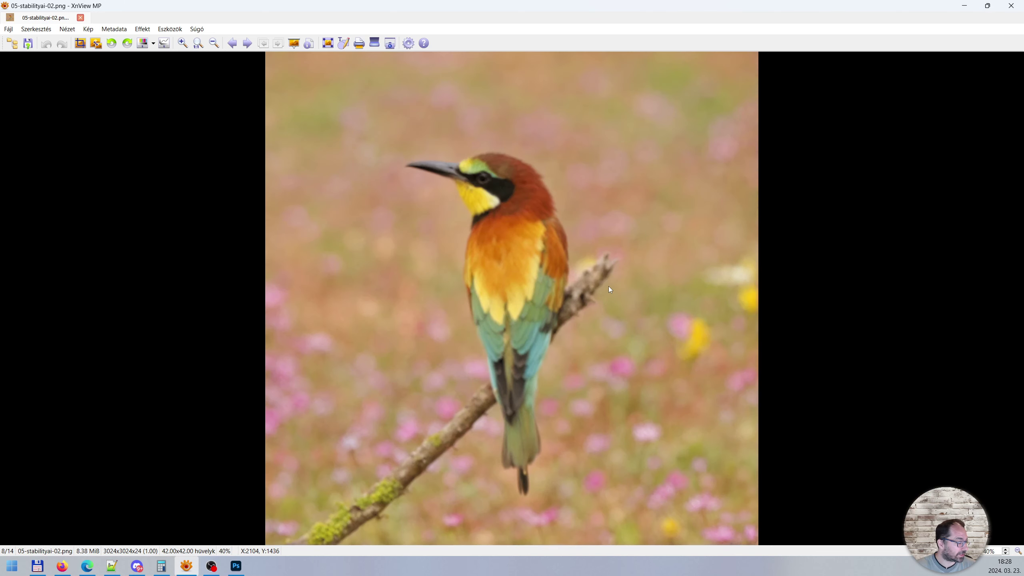
scroll(608, 287, down, 1)
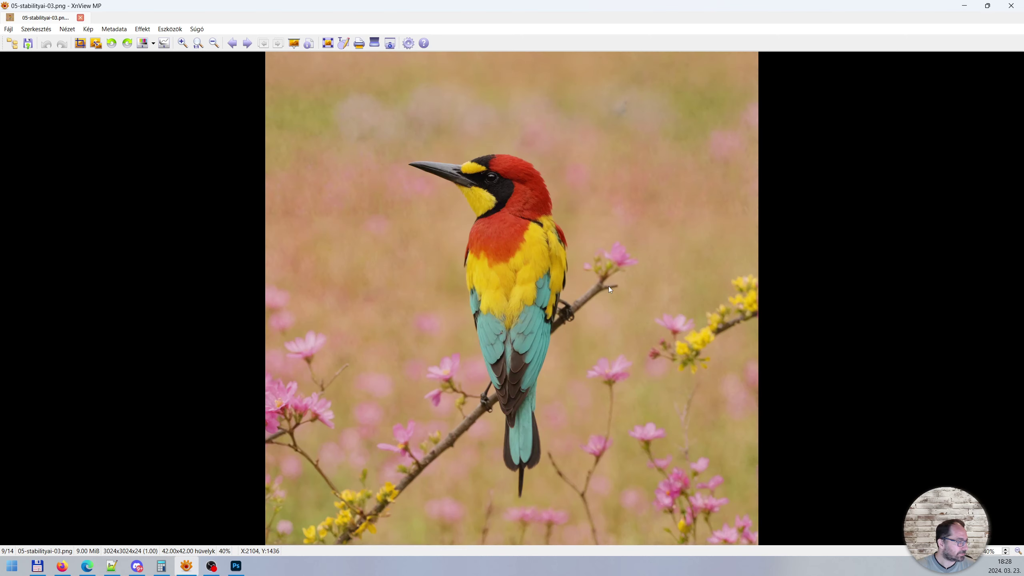
scroll(607, 287, up, 1)
scroll(607, 286, down, 1)
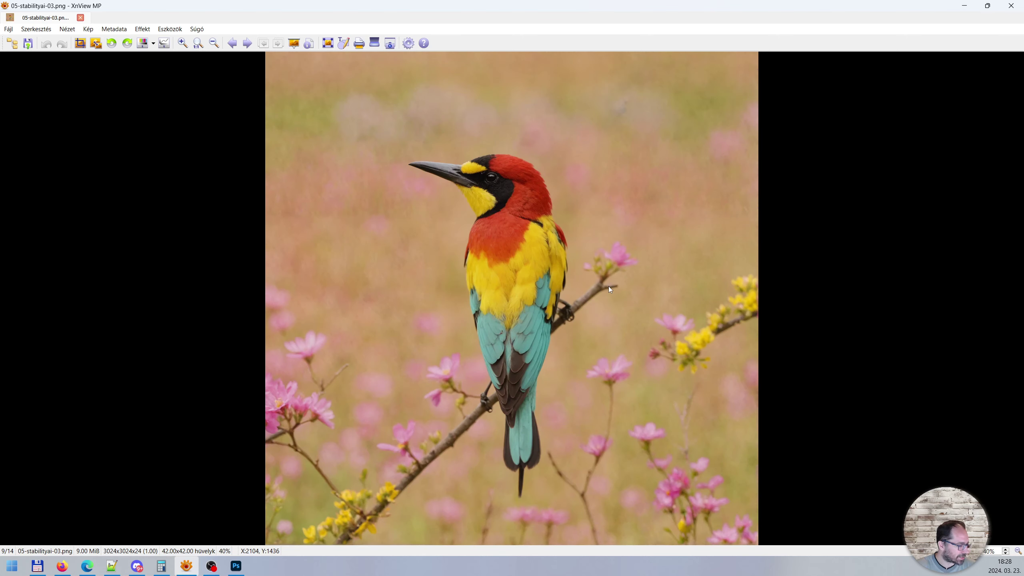
scroll(610, 290, up, 1)
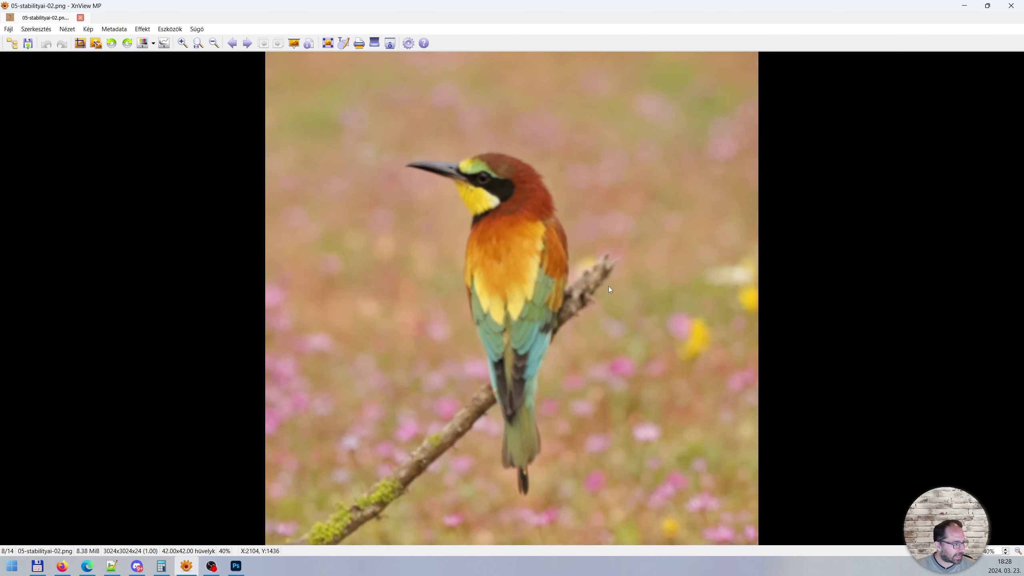
Mark temporary boxes around the bird's head and body to inspect detail.
drag(394, 121, 569, 253)
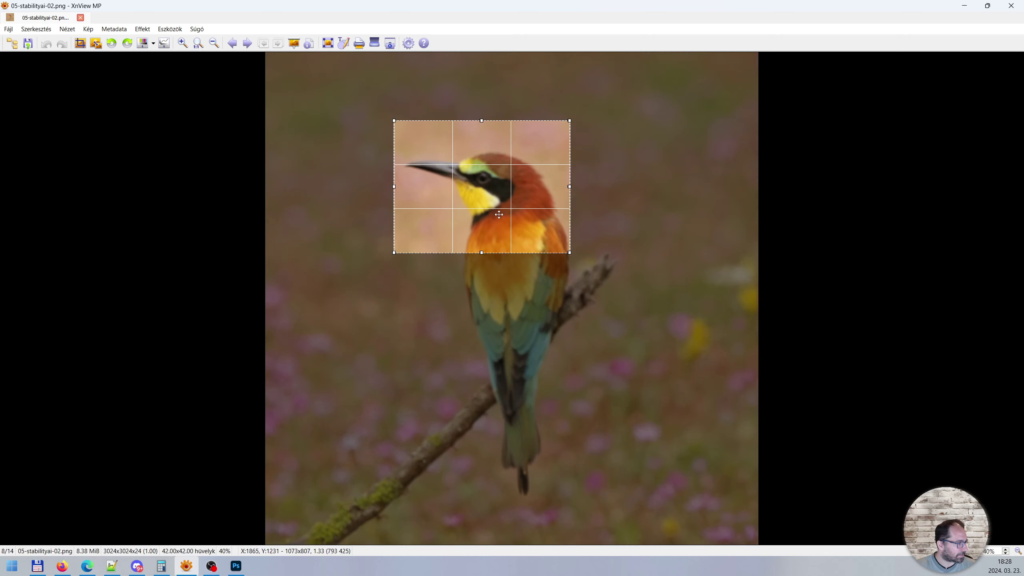
scroll(615, 237, down, 1)
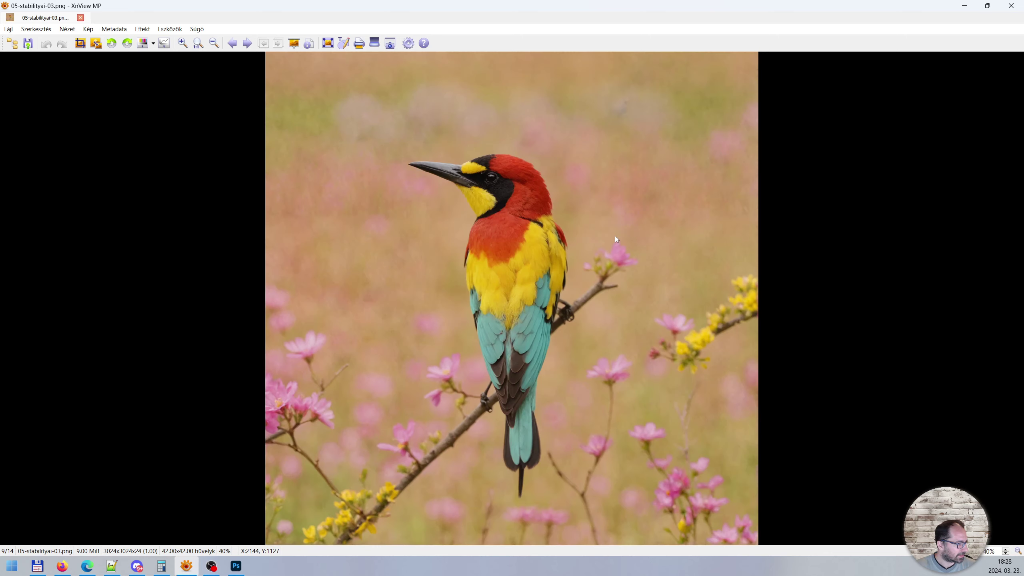
drag(440, 204, 569, 339)
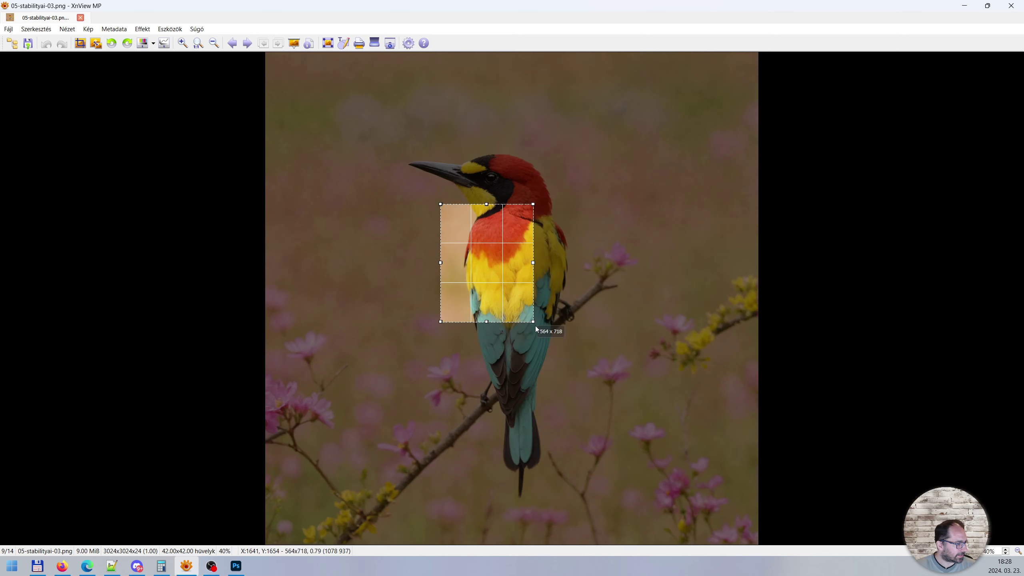
click(645, 255)
scroll(672, 360, up, 1)
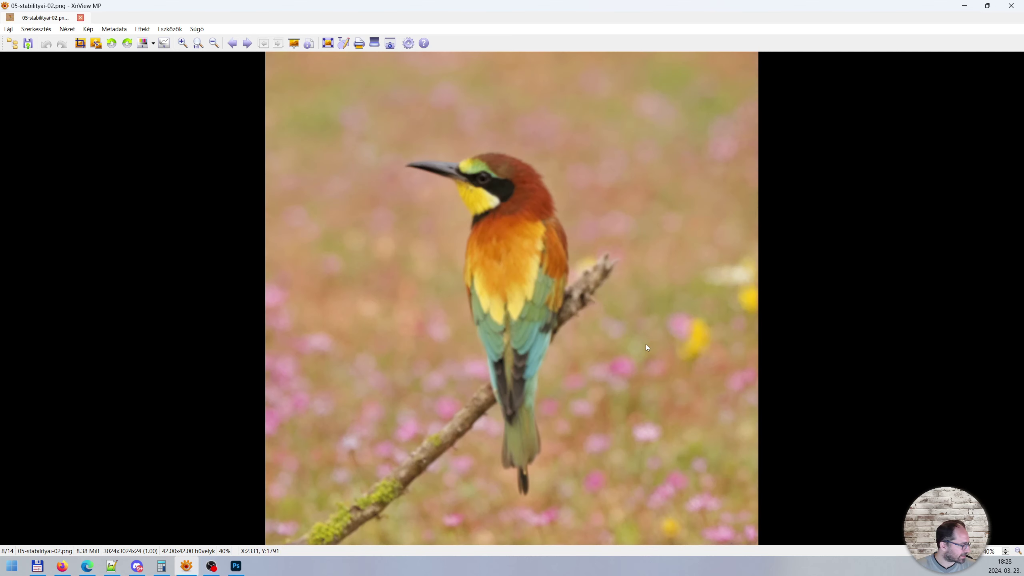
scroll(645, 343, up, 1)
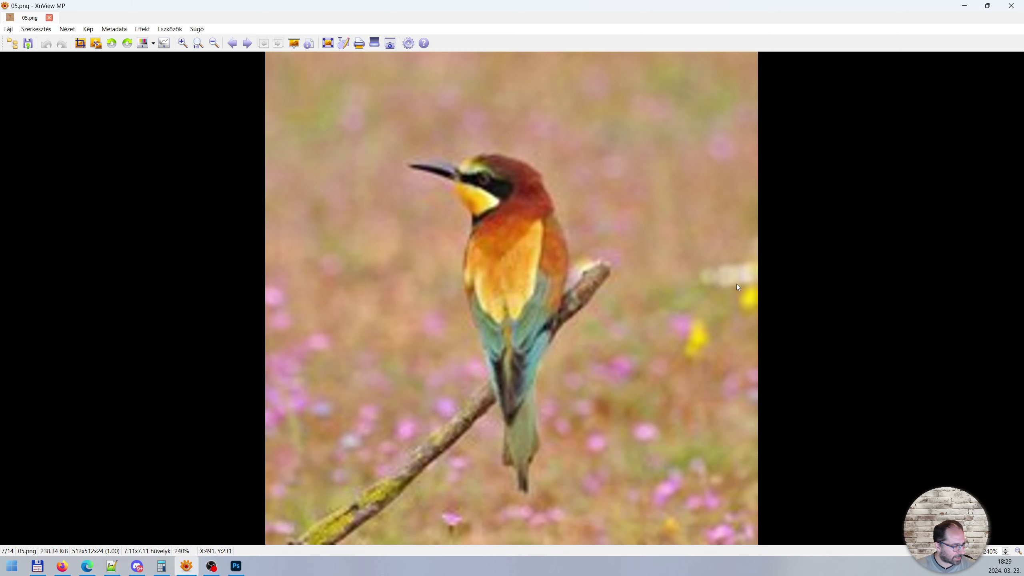
Box a small area on the original image, then advance to 05-stabilityai-035.png.
mouse_move(708, 360)
mouse_down()
mouse_move(612, 479)
mouse_move(544, 540)
mouse_up()
click(570, 395)
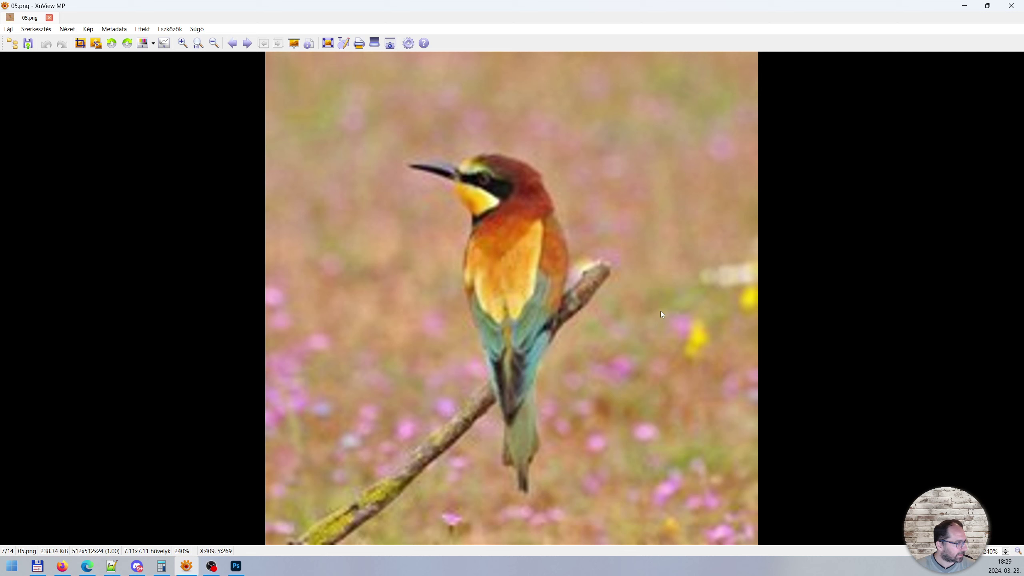
scroll(661, 310, down, 1)
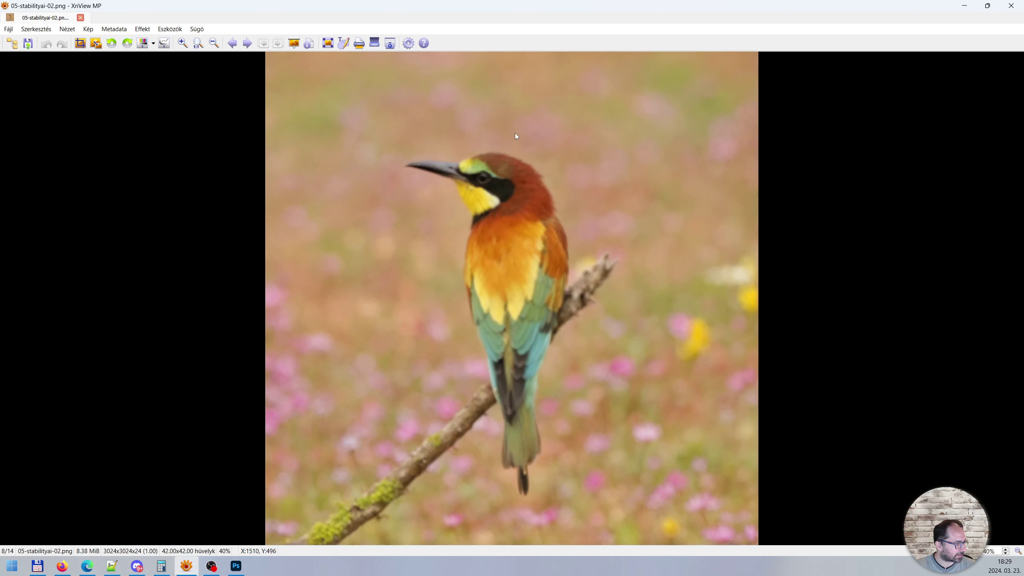
scroll(632, 249, down, 1)
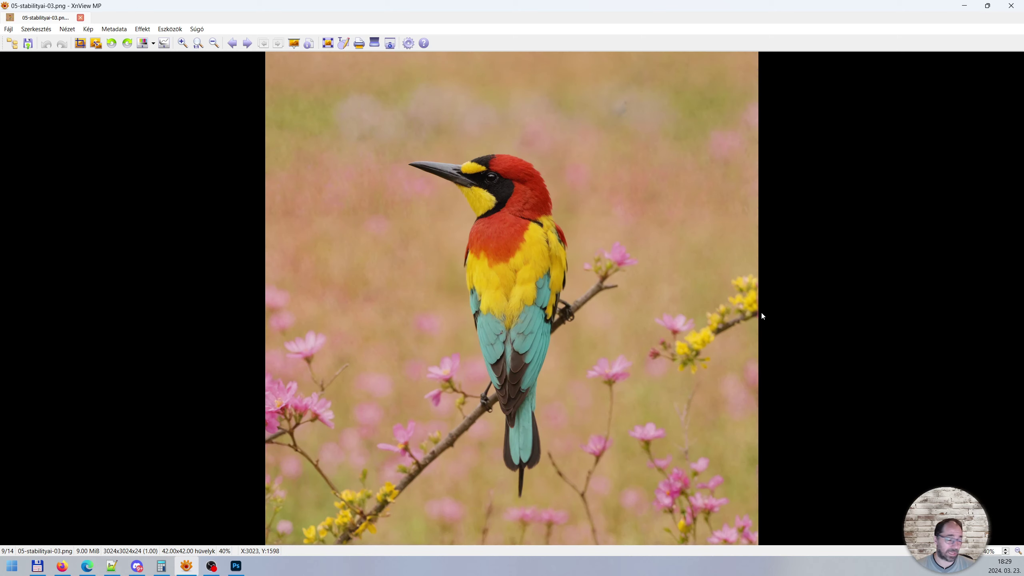
scroll(685, 336, down, 1)
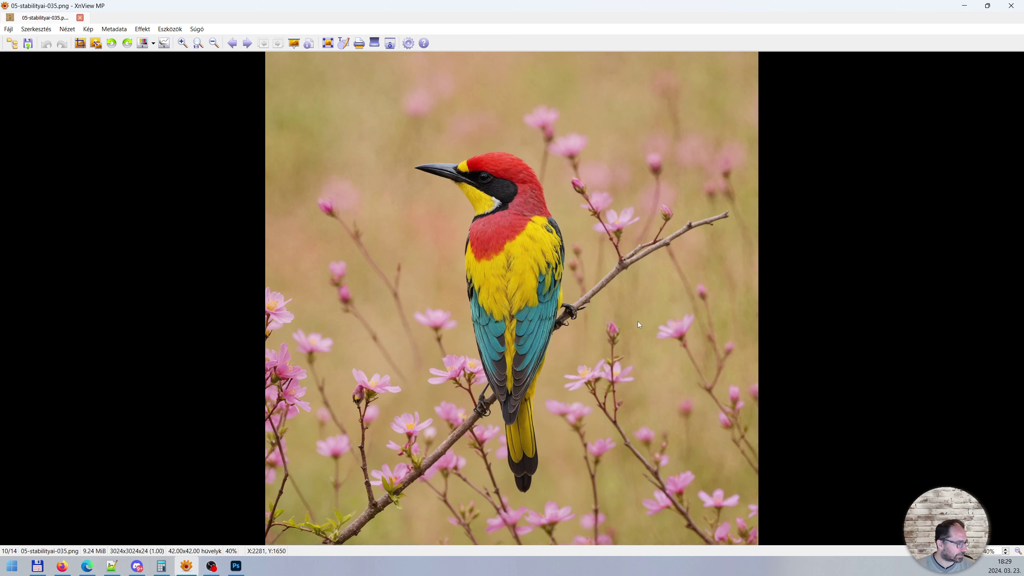
View the image at 100%, fit it back, then advance to 05-supir-3x.png.
key(KP_Divide)
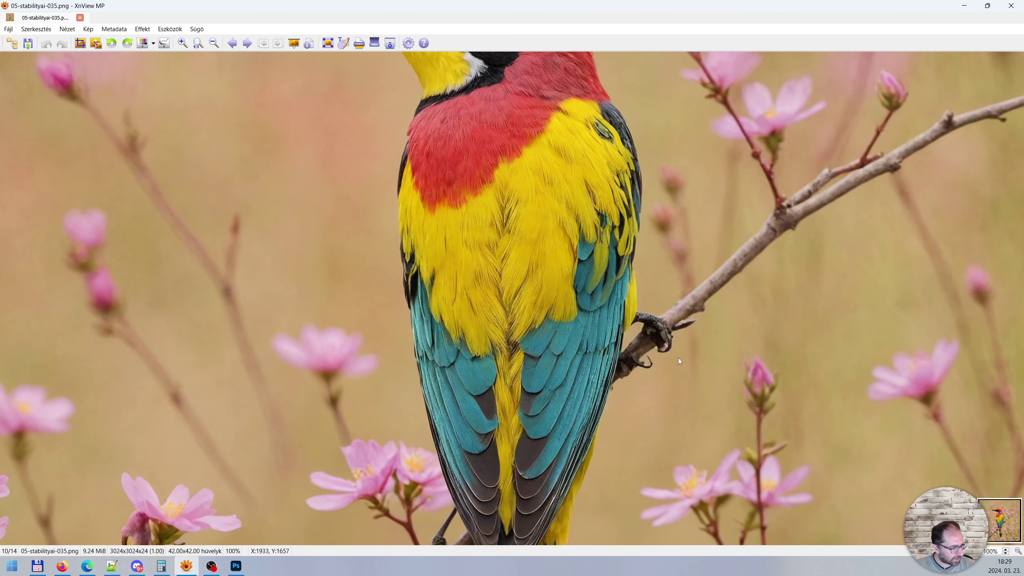
key(KP_Multiply)
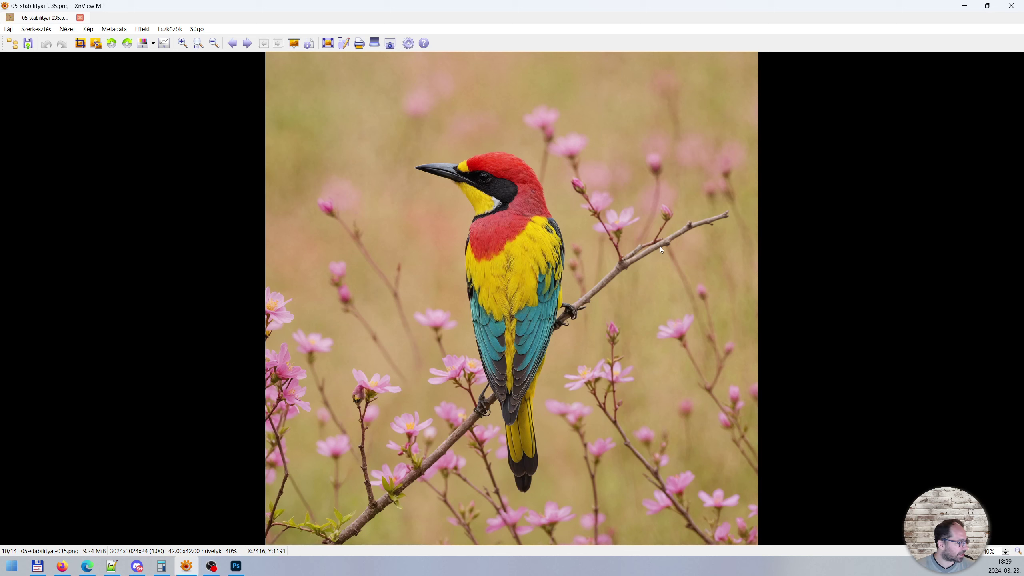
scroll(660, 246, down, 1)
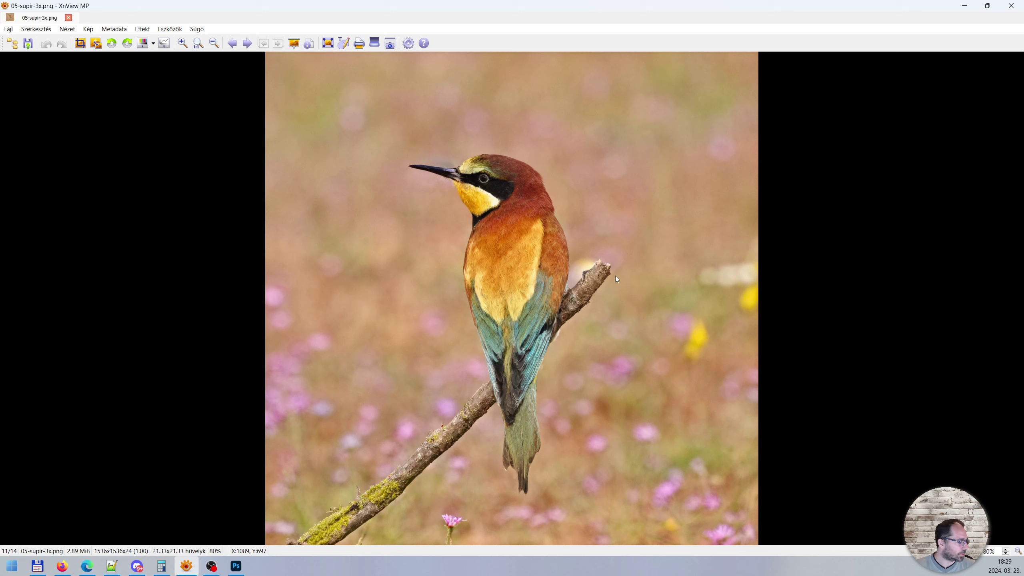
scroll(614, 275, down, 1)
Go back to the original 05.png and snap its window to the left half.
scroll(615, 276, up, 1)
scroll(556, 231, up, 2)
scroll(557, 230, up, 1)
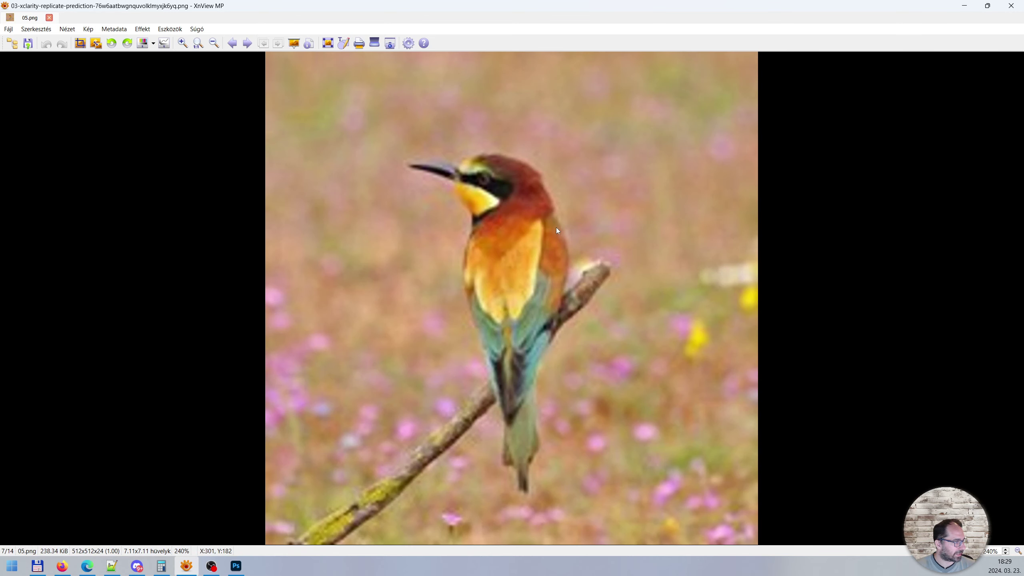
scroll(557, 231, up, 1)
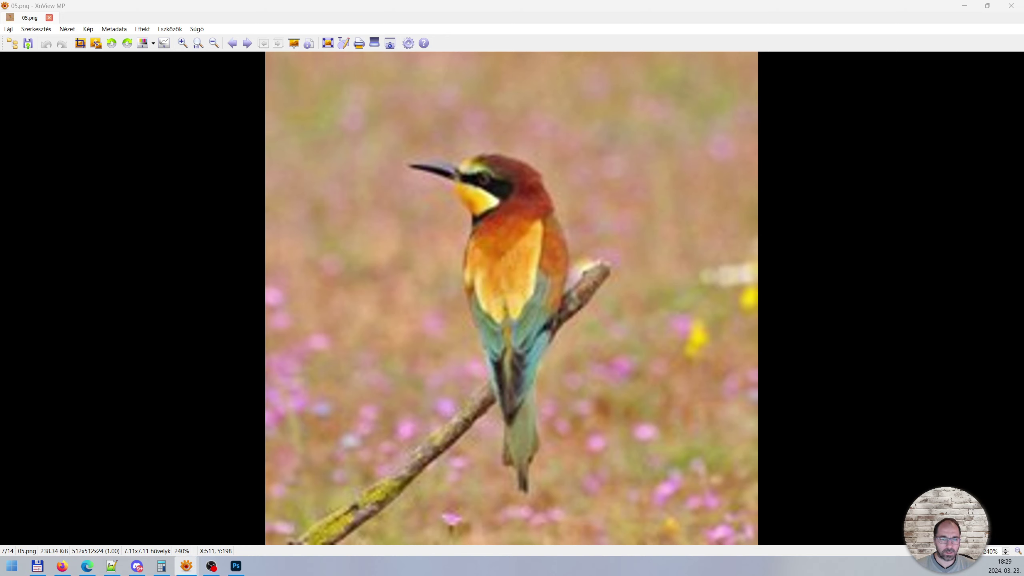
drag(859, 114, 703, 15)
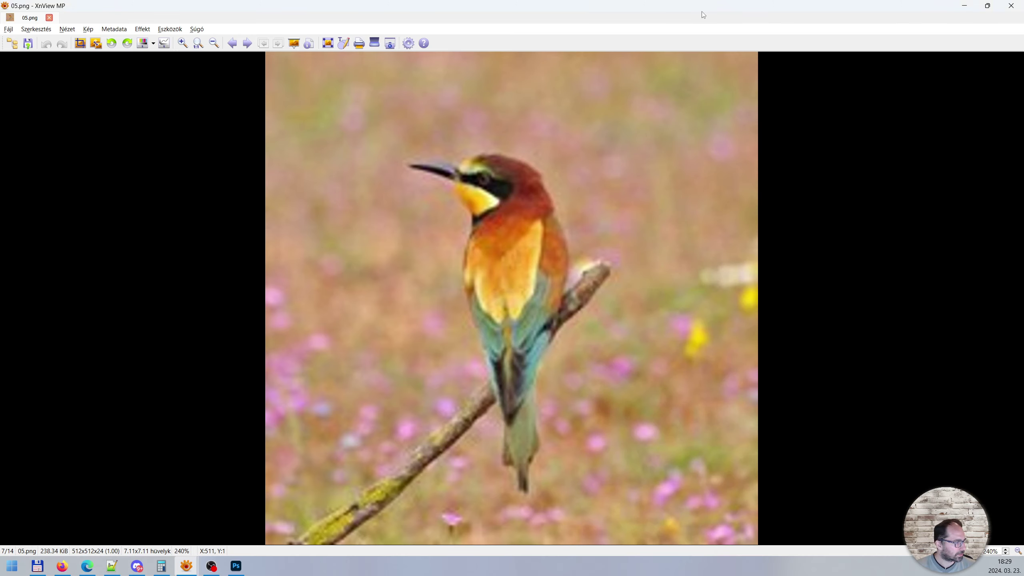
key(super+Left)
Put the 05-supir-3x.png window on the right half and compare the outputs.
click(652, 105)
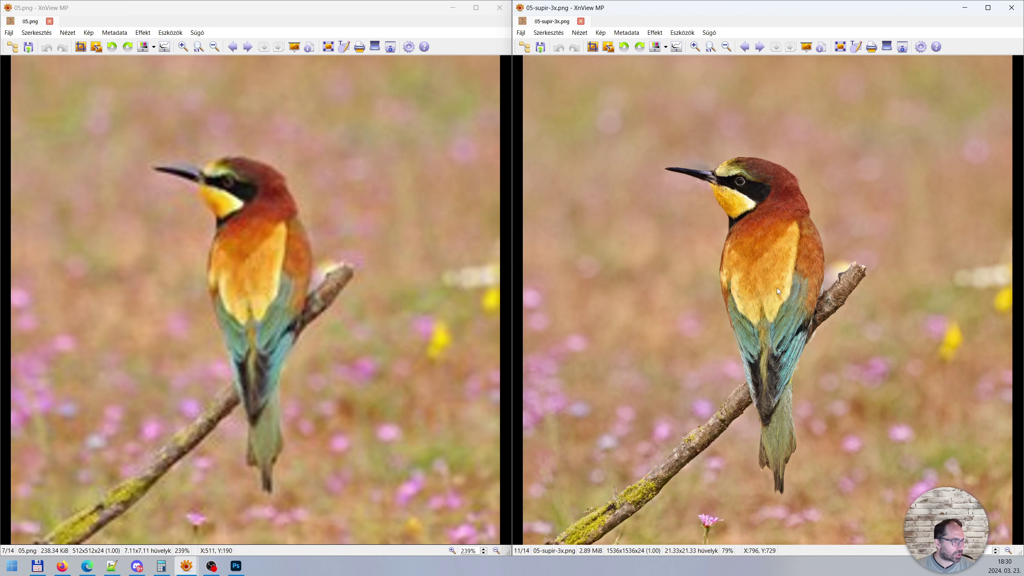
scroll(793, 294, up, 1)
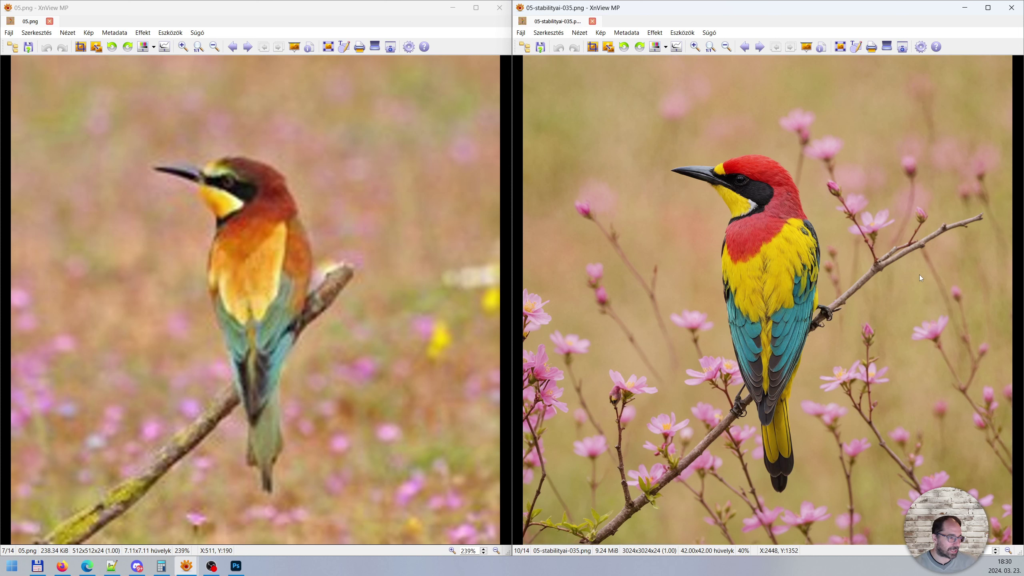
scroll(919, 275, down, 1)
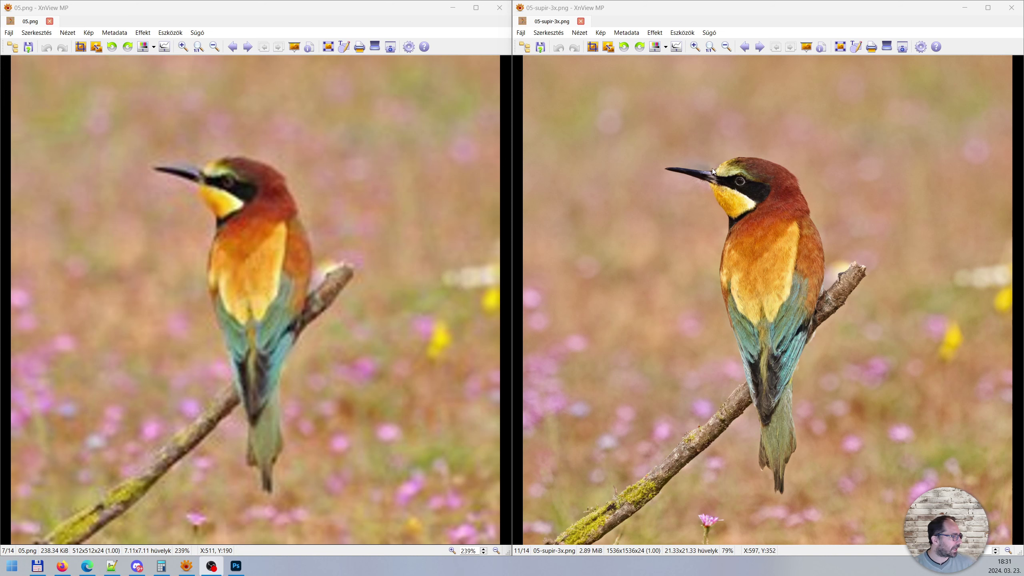
Outline the beak in the SUPIR upscale twice to inspect its detail.
drag(655, 154, 720, 195)
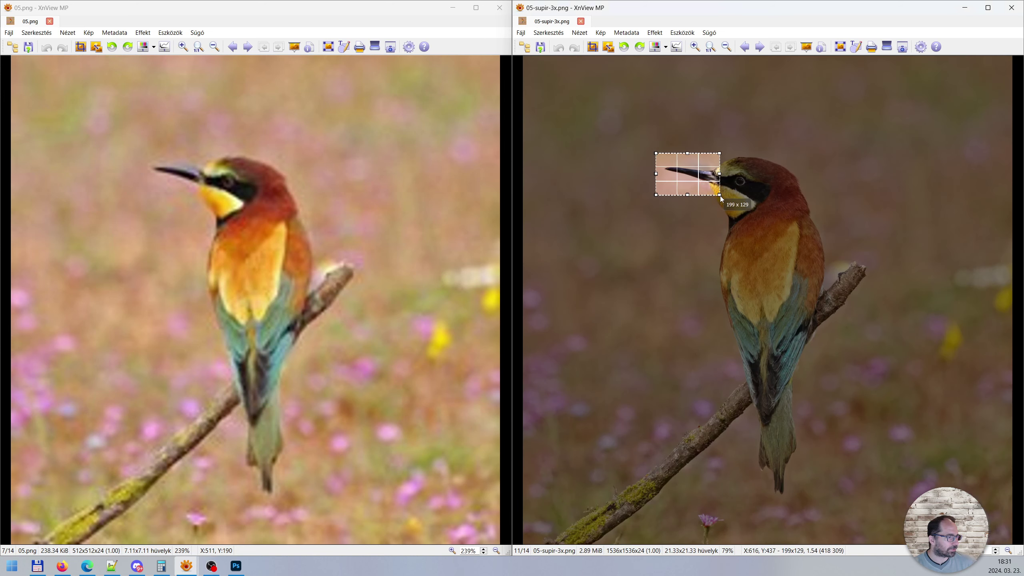
click(761, 139)
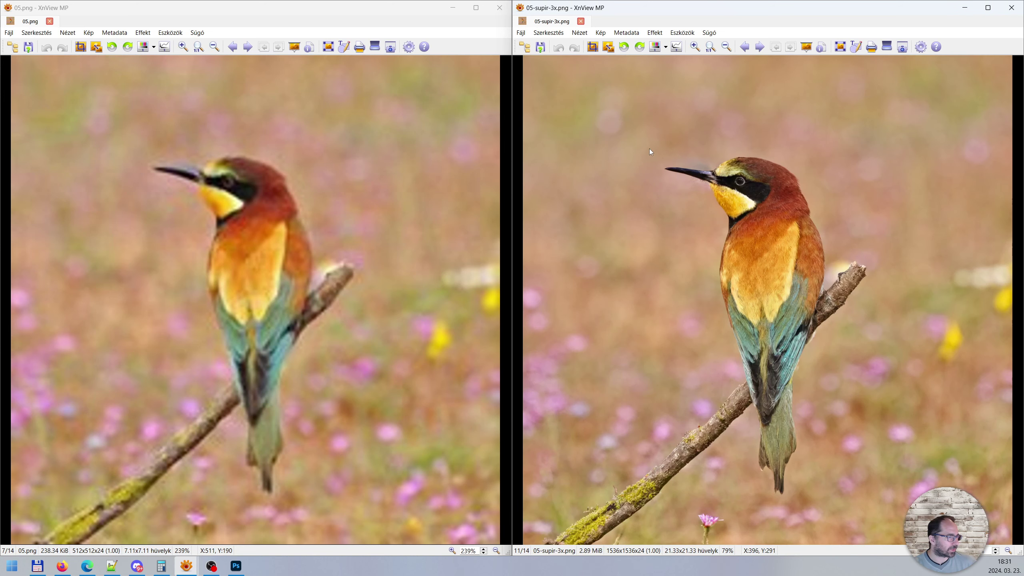
drag(651, 151, 734, 205)
click(753, 151)
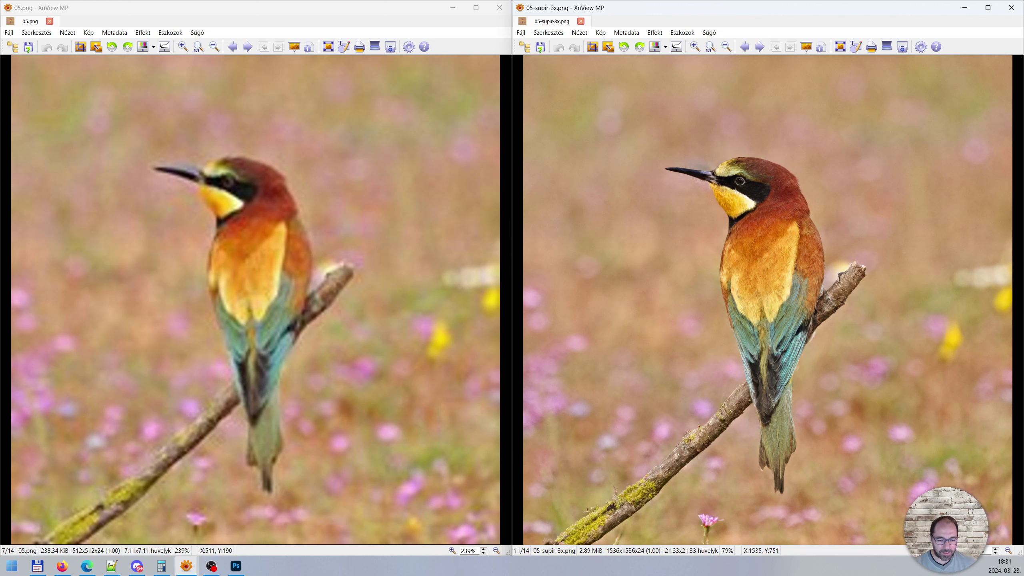
key(alt+Tab)
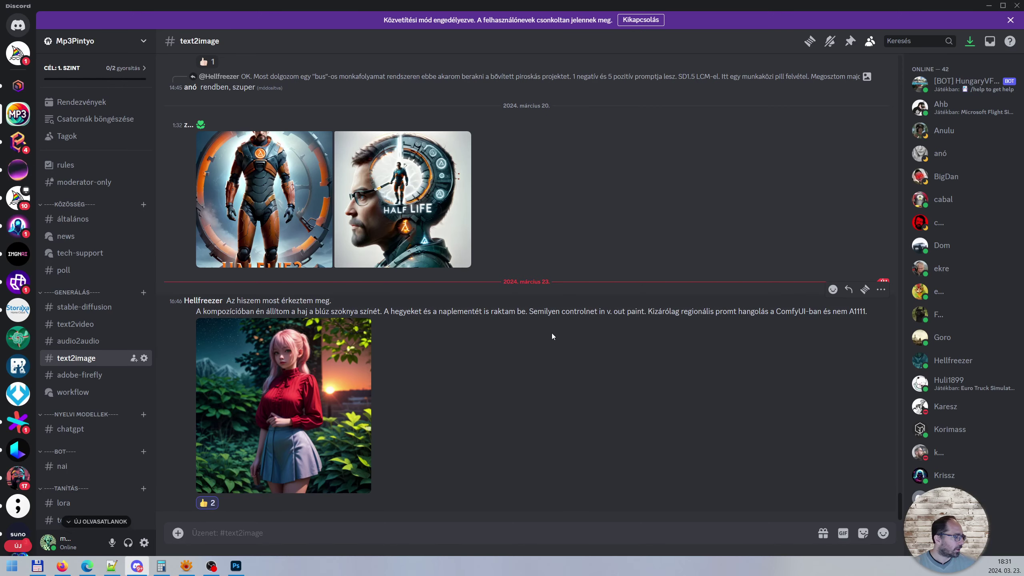
scroll(509, 311, up, 3)
scroll(505, 325, up, 3)
scroll(573, 362, up, 3)
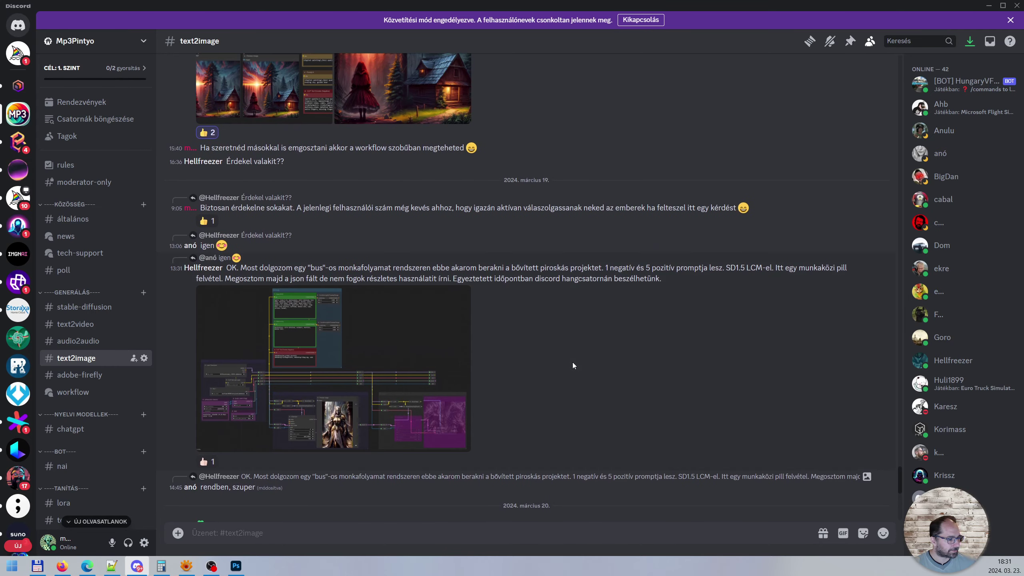
scroll(573, 362, up, 1)
scroll(564, 363, up, 3)
scroll(540, 365, up, 3)
scroll(538, 366, up, 3)
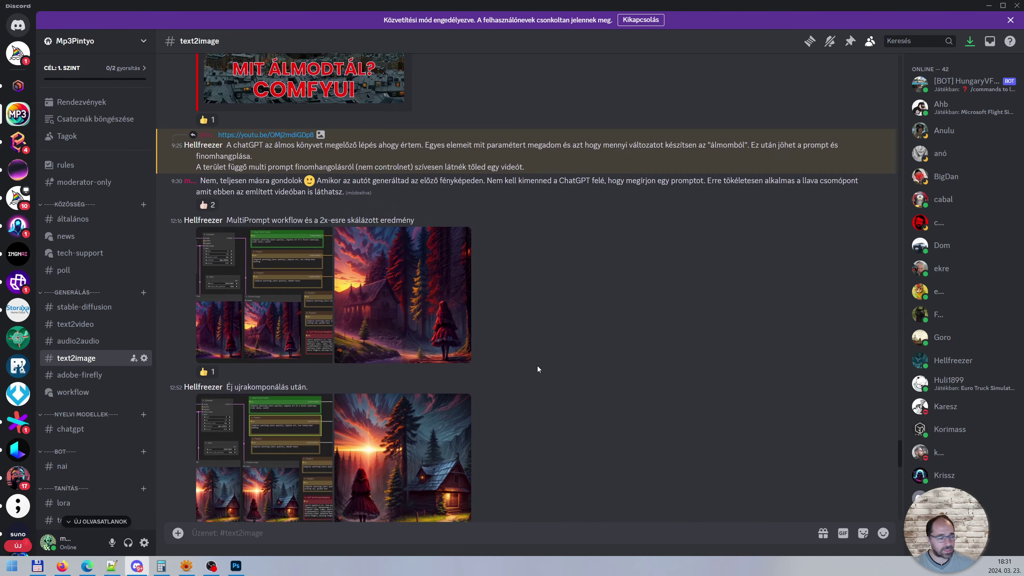
scroll(538, 366, up, 3)
scroll(538, 366, up, 3)
scroll(538, 366, up, 3)
scroll(538, 366, up, 3)
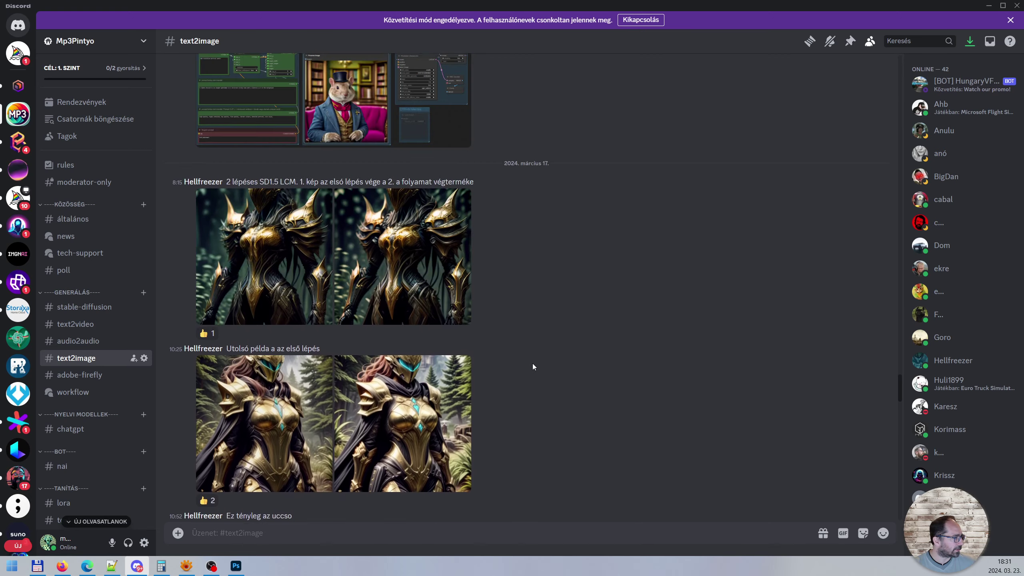
scroll(533, 365, up, 3)
scroll(531, 364, up, 6)
scroll(531, 364, up, 2)
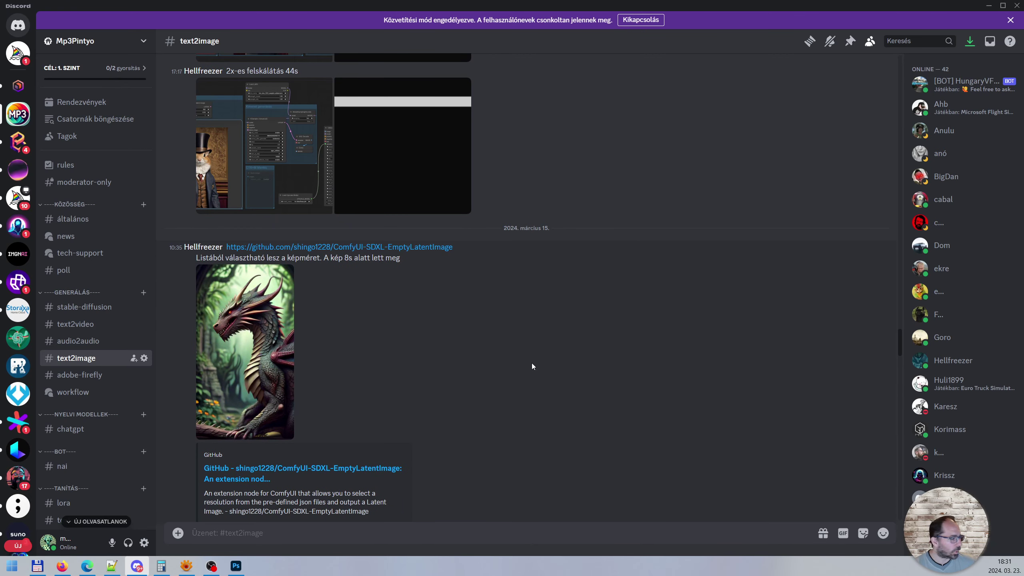
scroll(517, 360, up, 3)
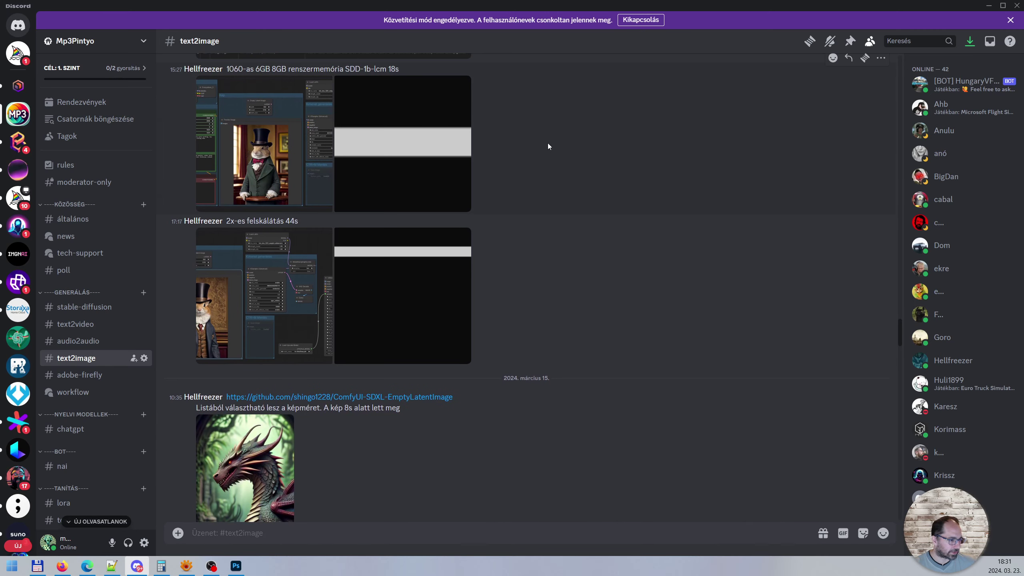
scroll(678, 350, down, 3)
scroll(678, 351, down, 1)
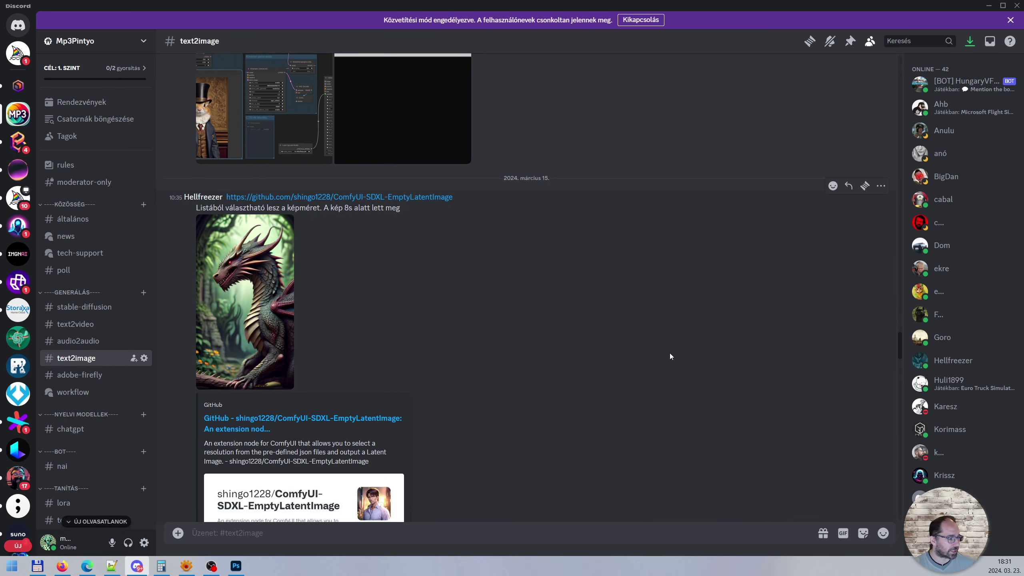
scroll(669, 354, down, 6)
scroll(557, 336, down, 5)
scroll(571, 348, down, 5)
scroll(571, 348, down, 5)
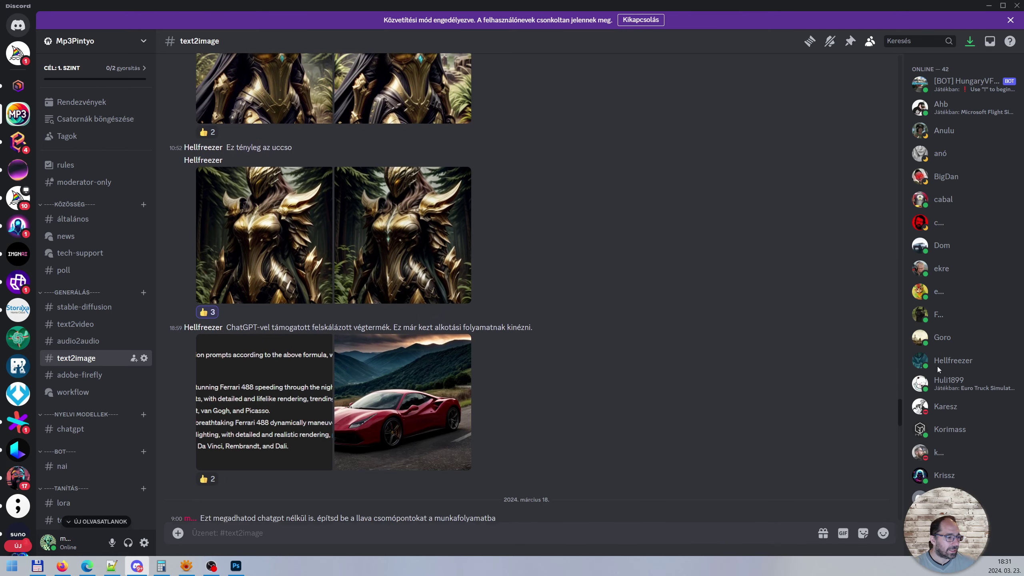
scroll(967, 351, down, 5)
scroll(967, 346, down, 5)
scroll(970, 348, down, 4)
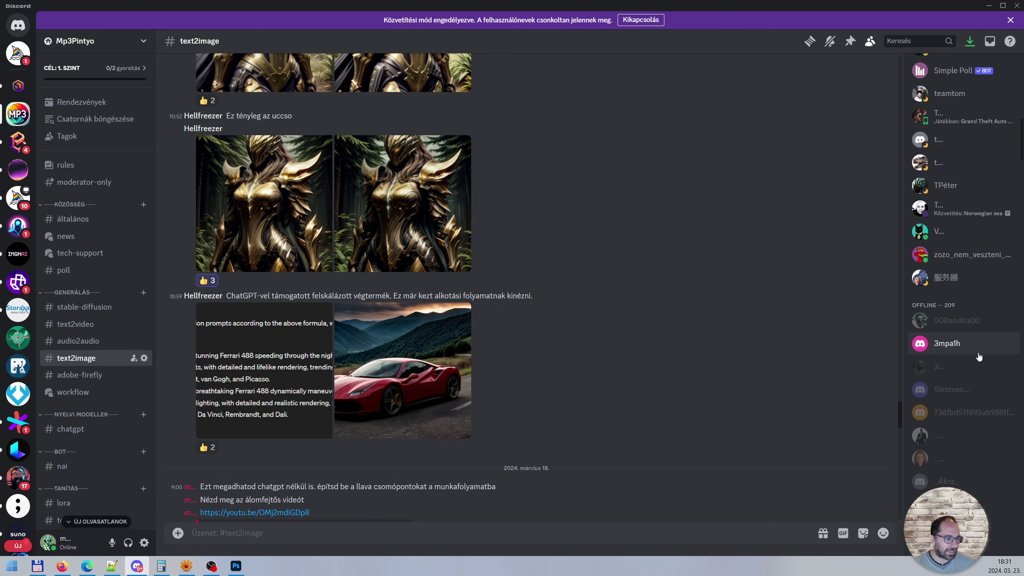
scroll(975, 352, up, 5)
scroll(971, 349, up, 5)
scroll(968, 346, up, 5)
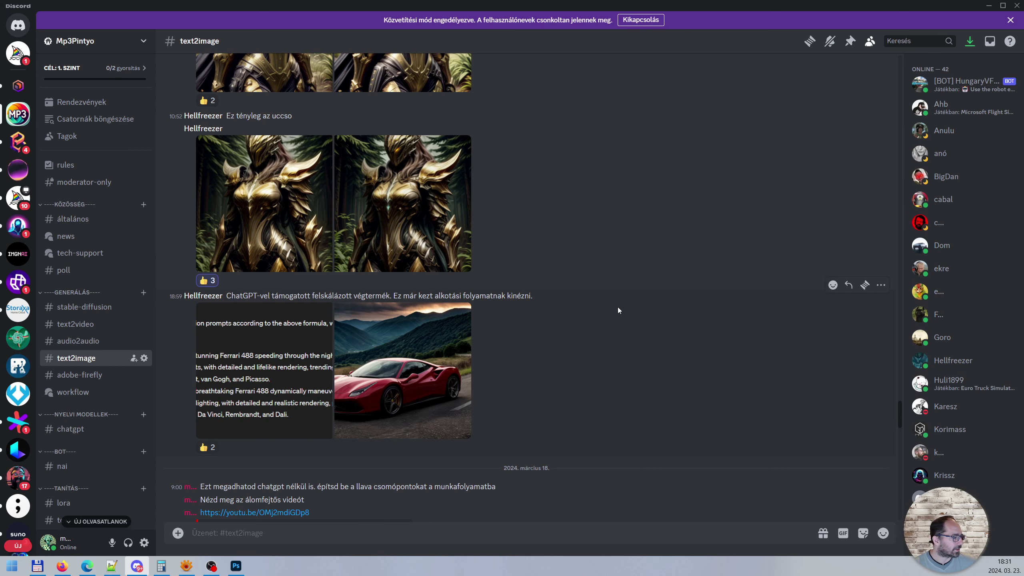
mouse_move(561, 240)
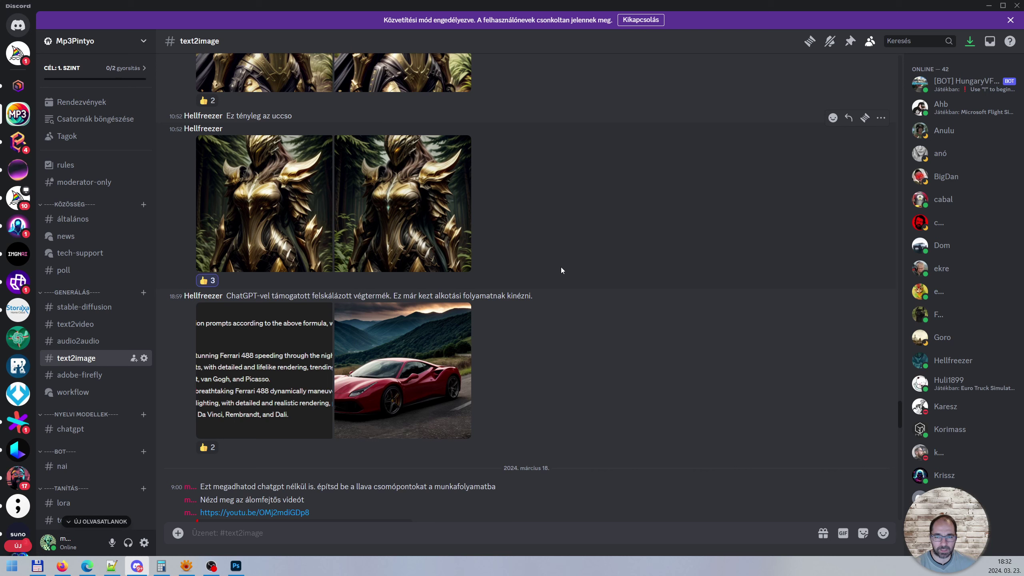
scroll(565, 278, down, 5)
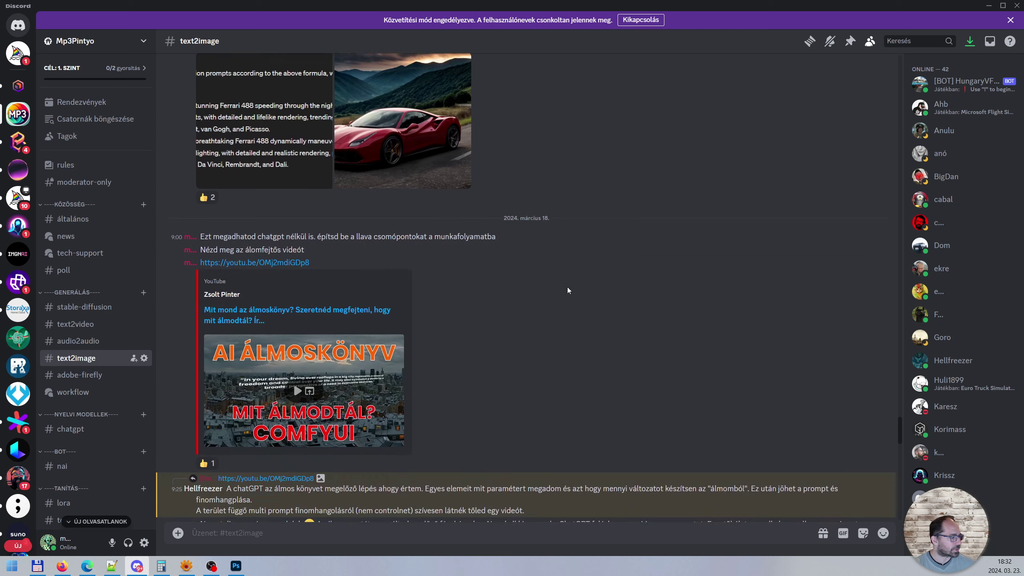
scroll(556, 298, down, 5)
scroll(524, 315, down, 5)
scroll(478, 321, down, 7)
scroll(490, 301, down, 3)
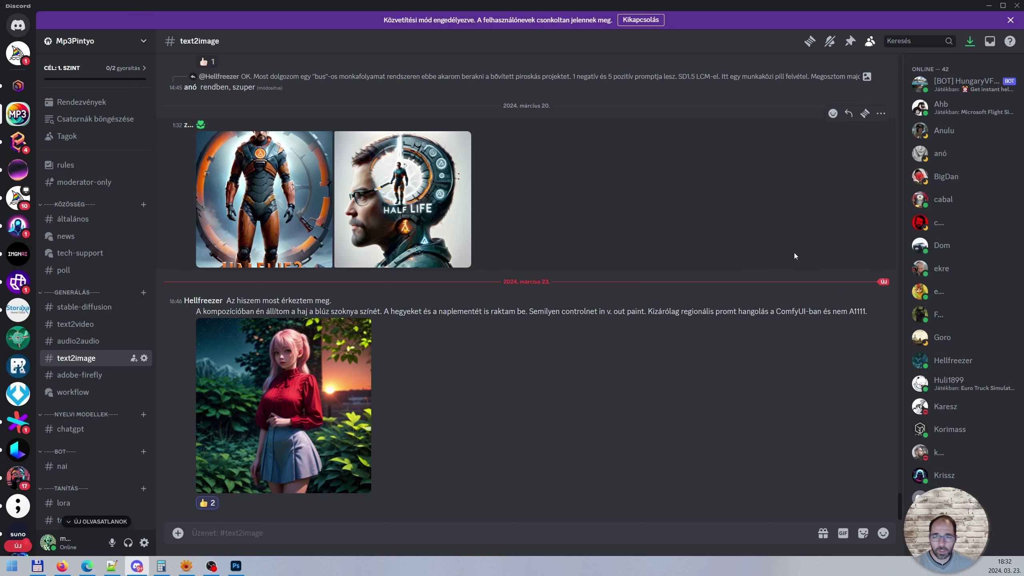
Browse Discord's news channel posts, then minimize Discord to reveal the bird comparison.
click(80, 236)
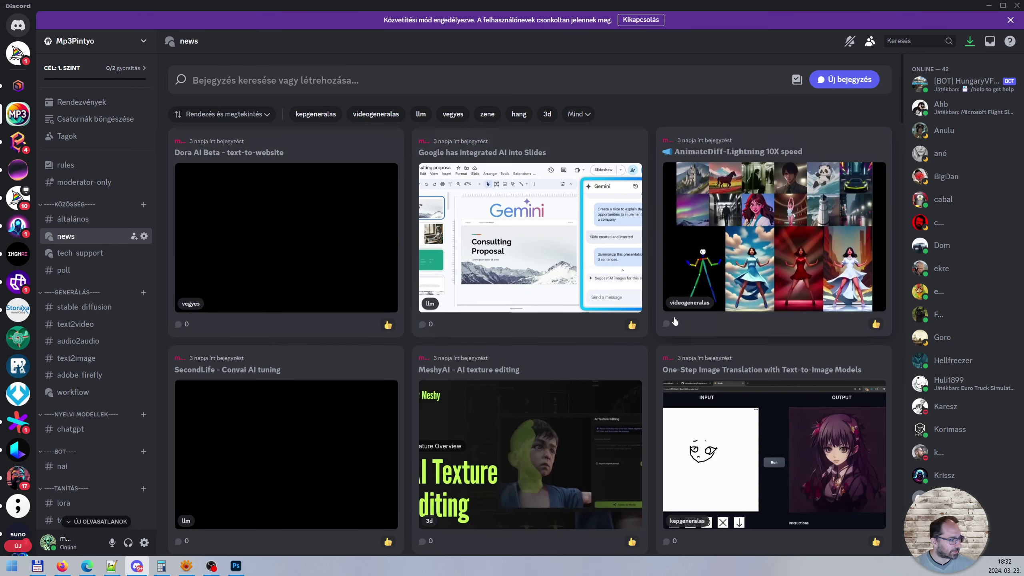
scroll(520, 274, down, 5)
scroll(520, 262, down, 3)
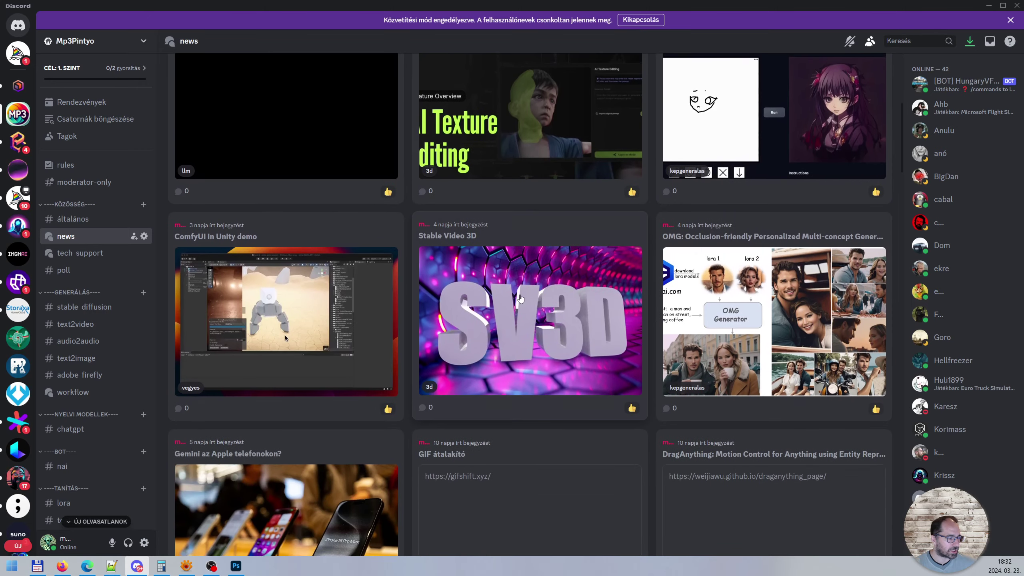
scroll(519, 250, down, 2)
scroll(520, 246, down, 5)
scroll(569, 336, up, 5)
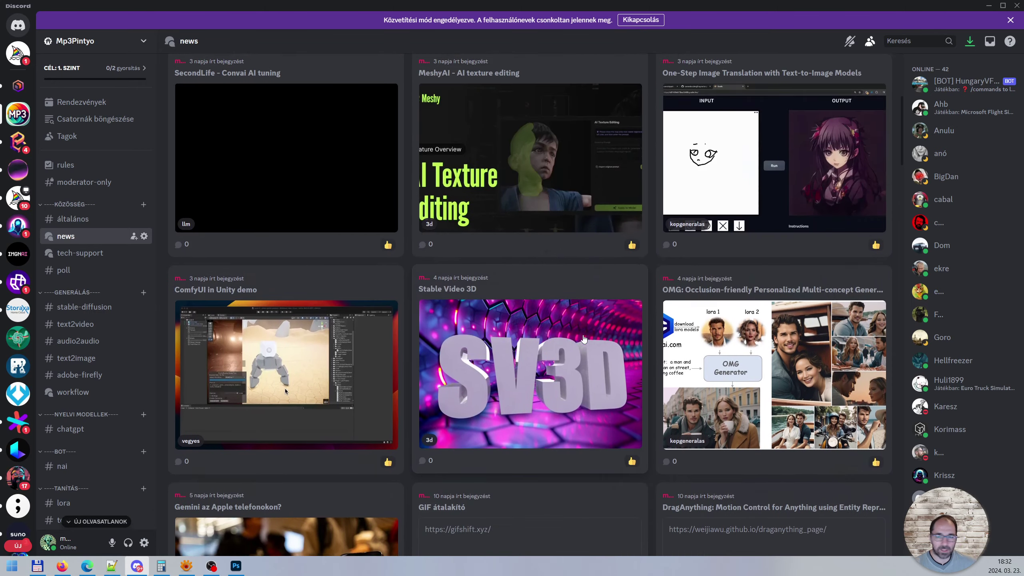
scroll(583, 339, up, 7)
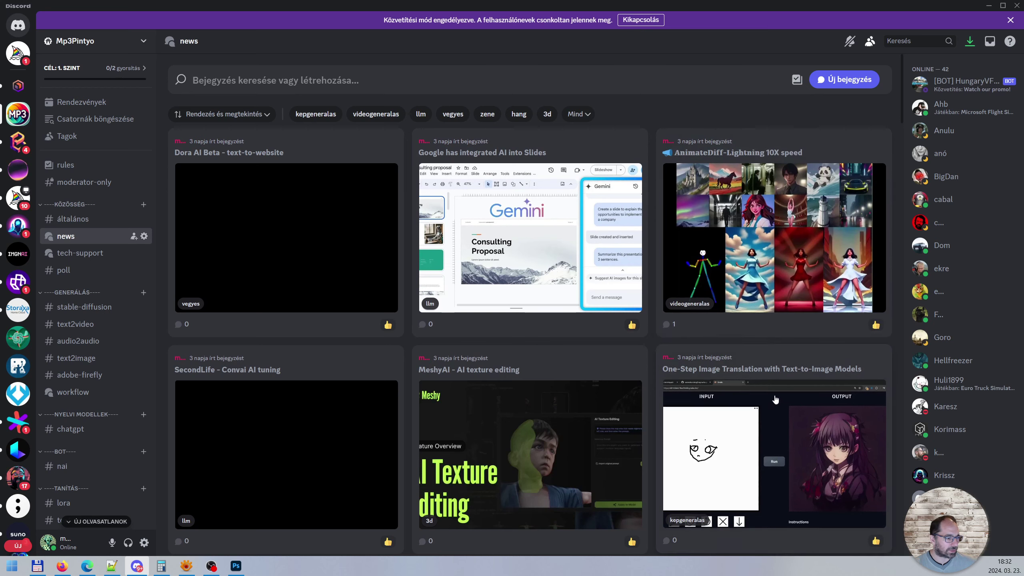
click(988, 6)
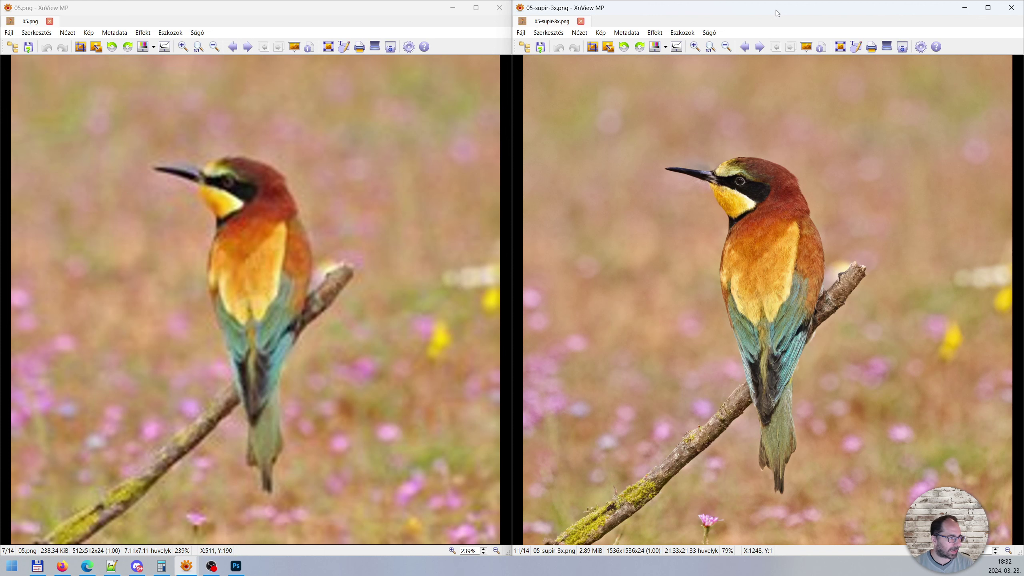
Close both bird image viewers and minimize Photoshop.
key(super+Down)
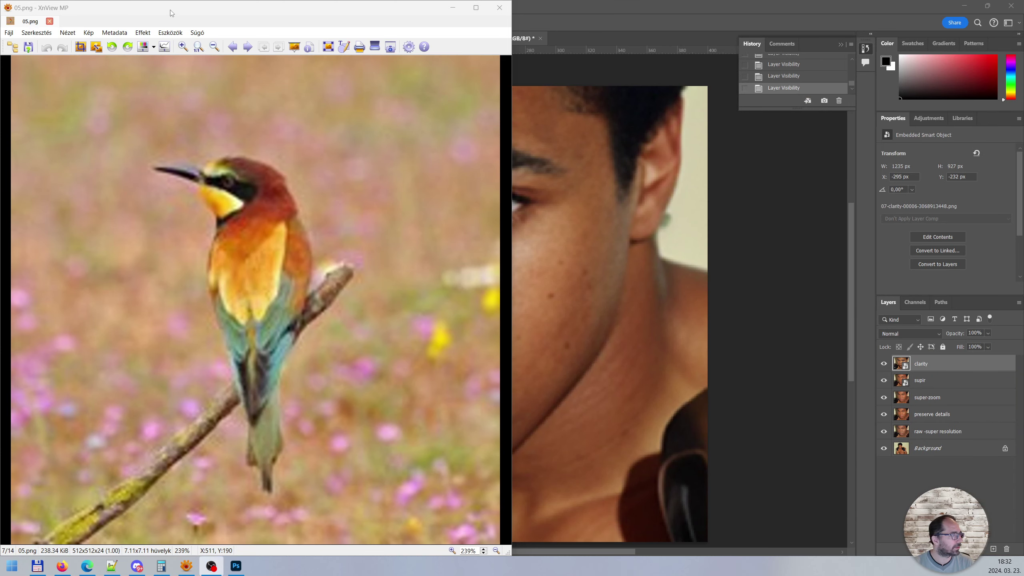
key(super+Down)
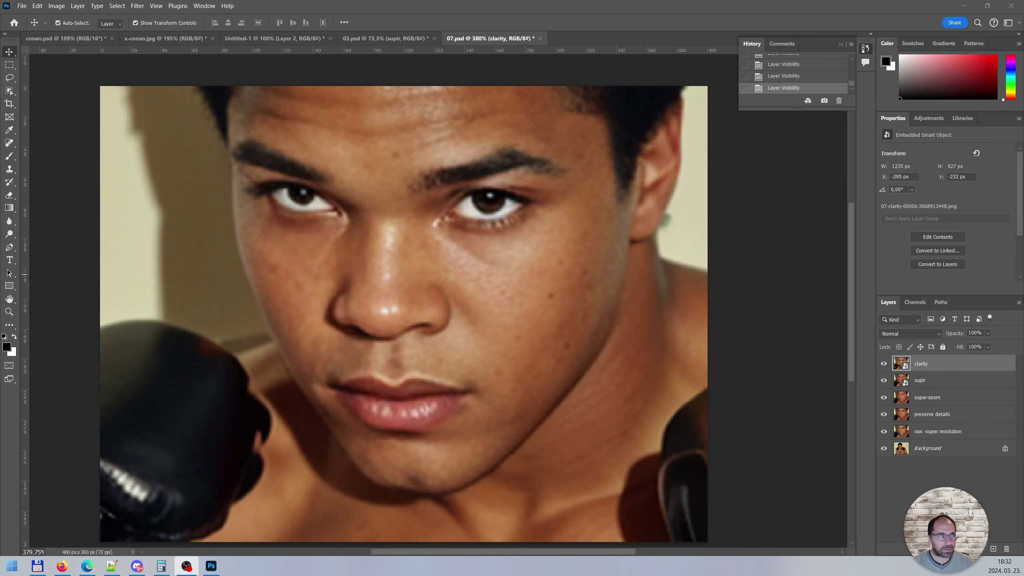
key(super+Down)
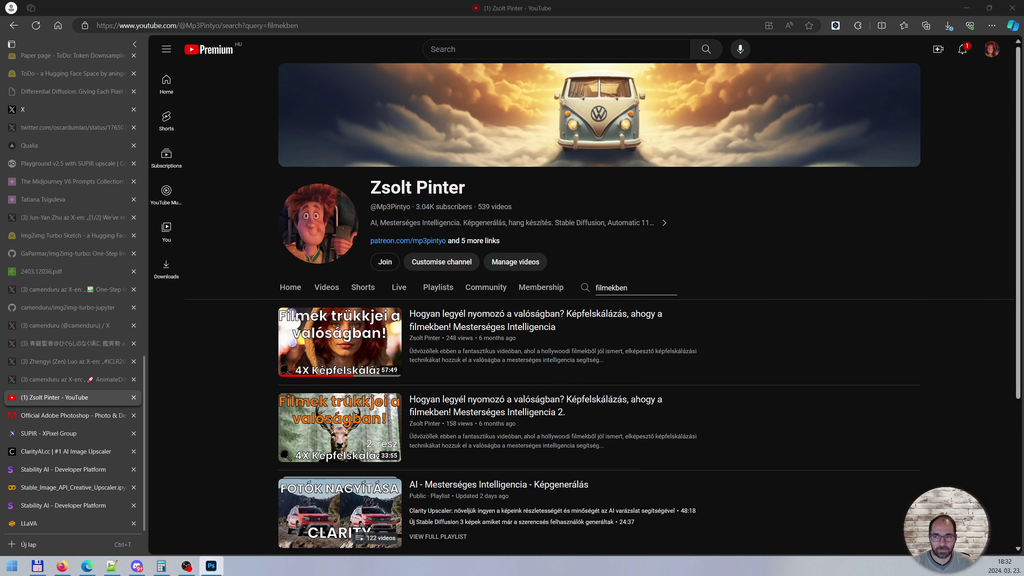
Quit Photoshop without saving 07.psd, x-conan.jpg or other open documents.
key(alt+F4)
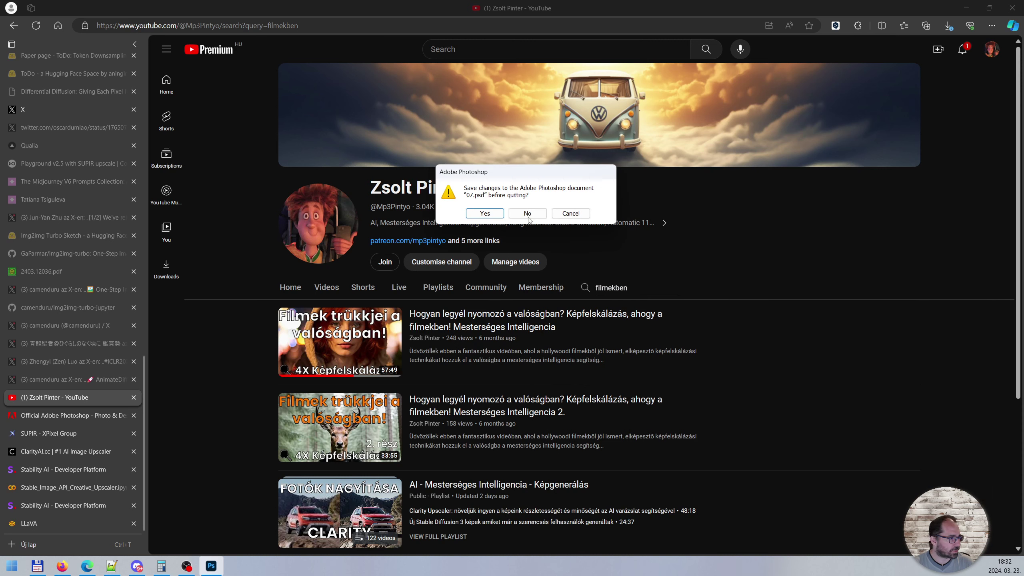
click(529, 219)
click(531, 220)
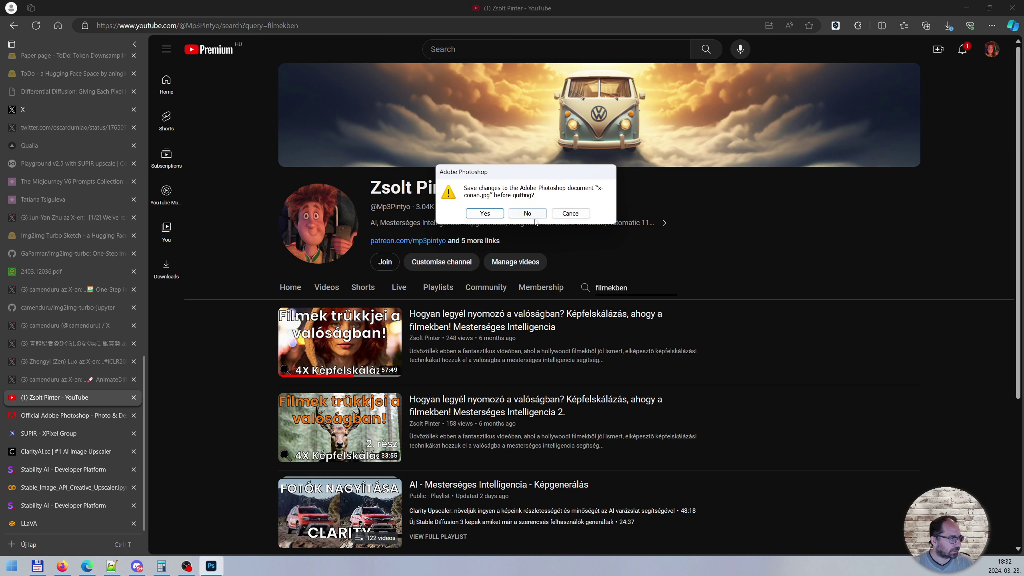
click(534, 220)
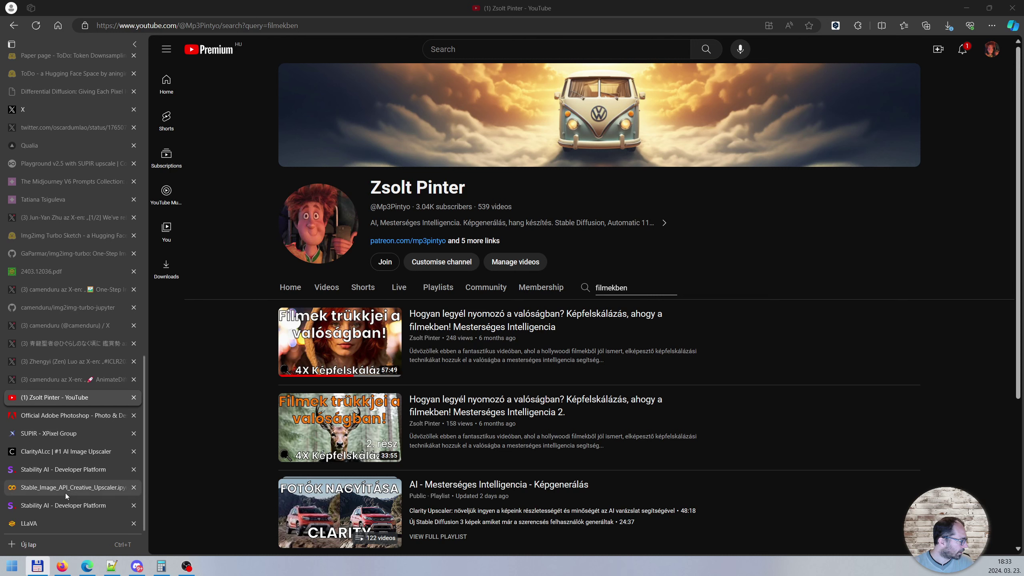
mouse_move(72, 487)
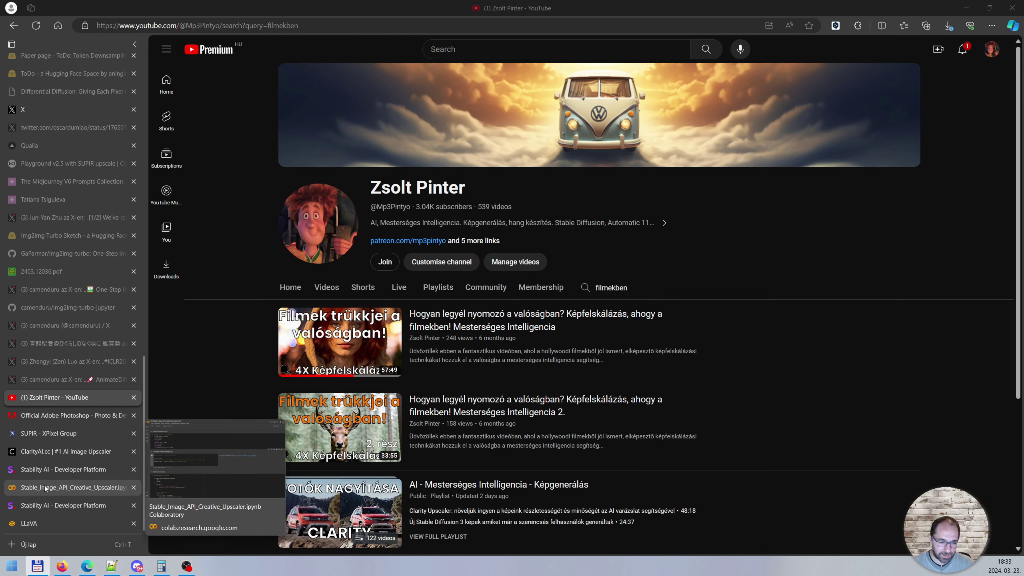
Open the Creative Upscaler Colab notebook, glancing at the Stability AI documentation page.
click(49, 487)
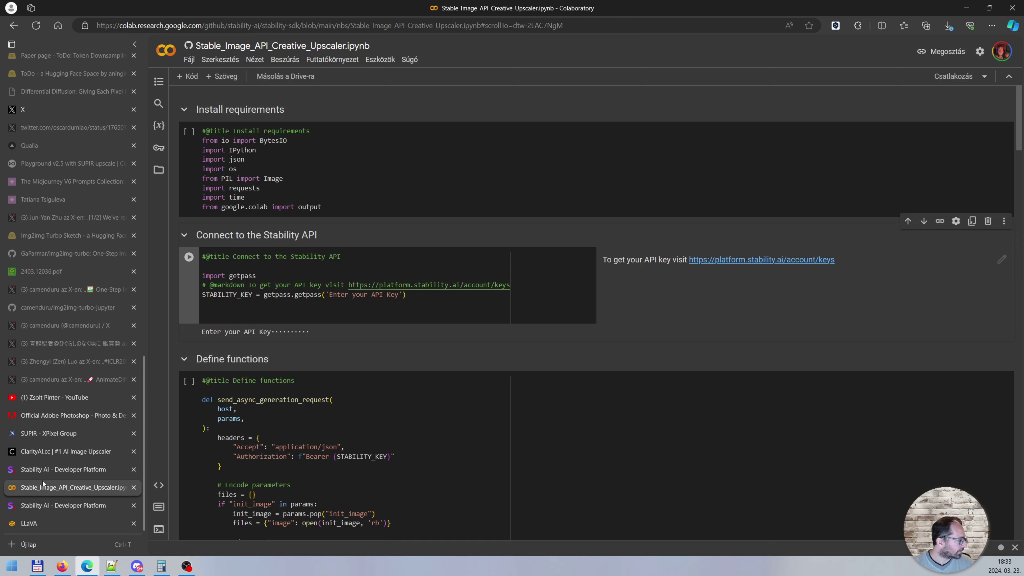
click(36, 470)
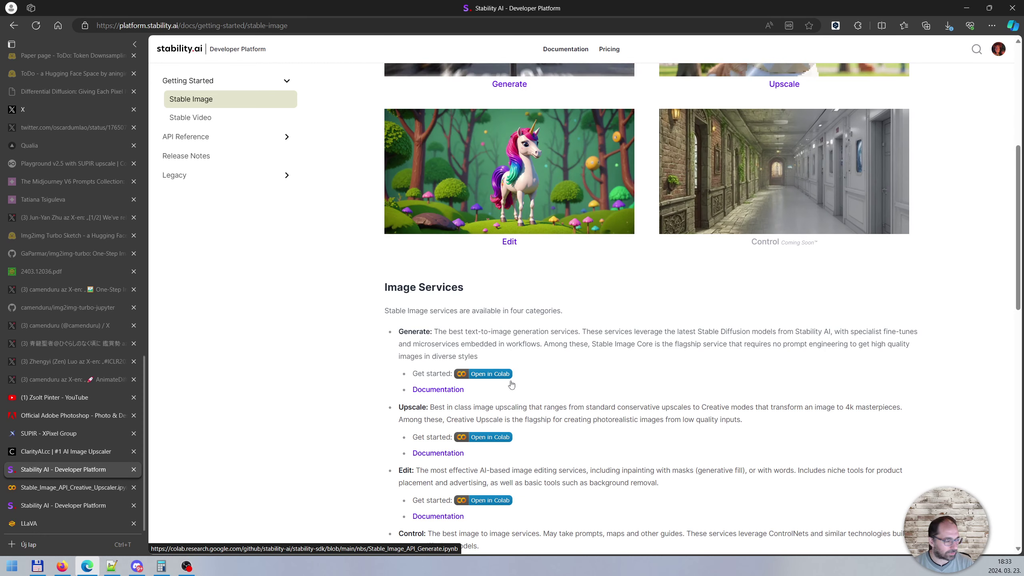
click(72, 487)
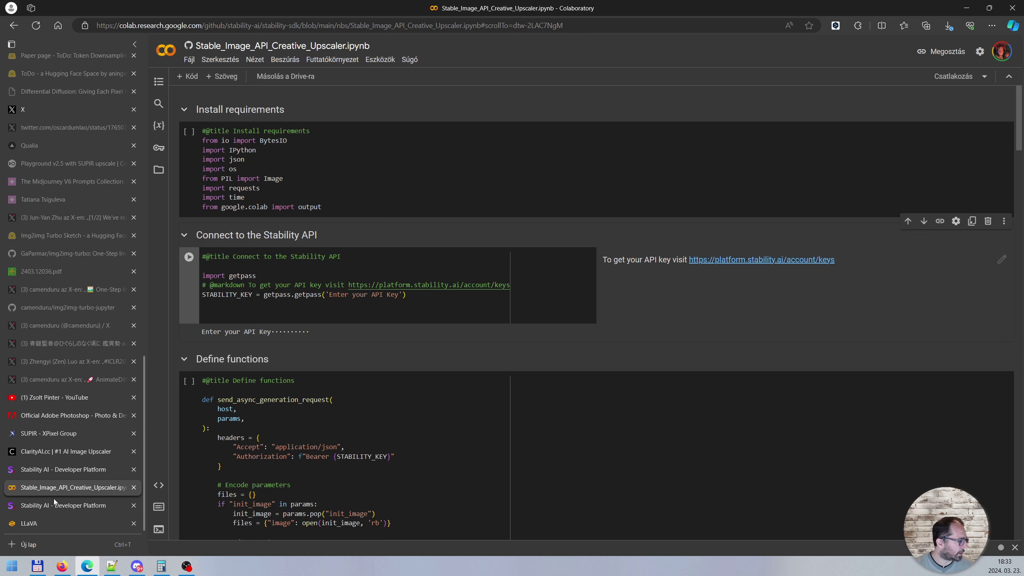
Copy the Stability API key from the account's API keys page into the Colab notebook.
click(45, 509)
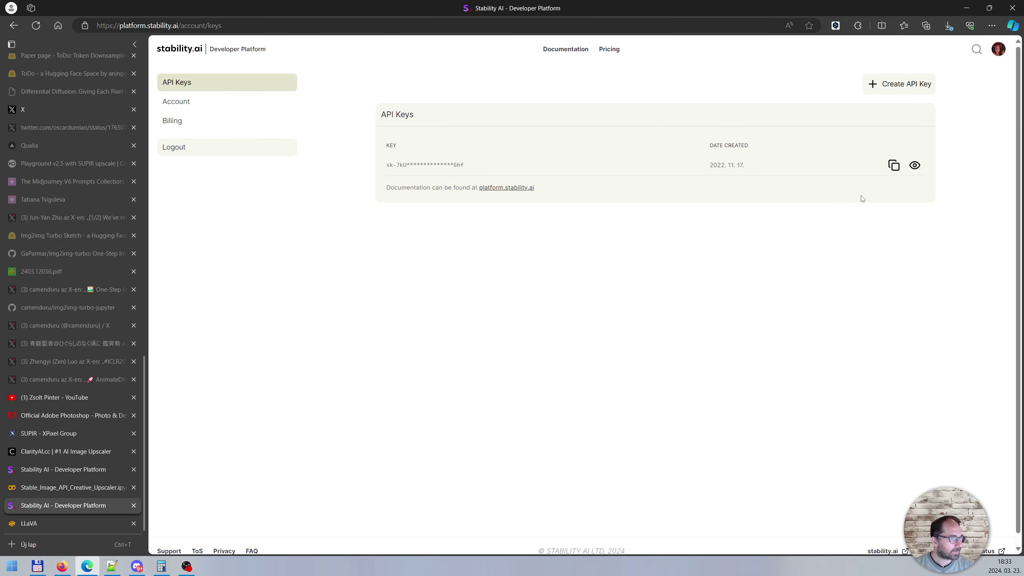
click(893, 165)
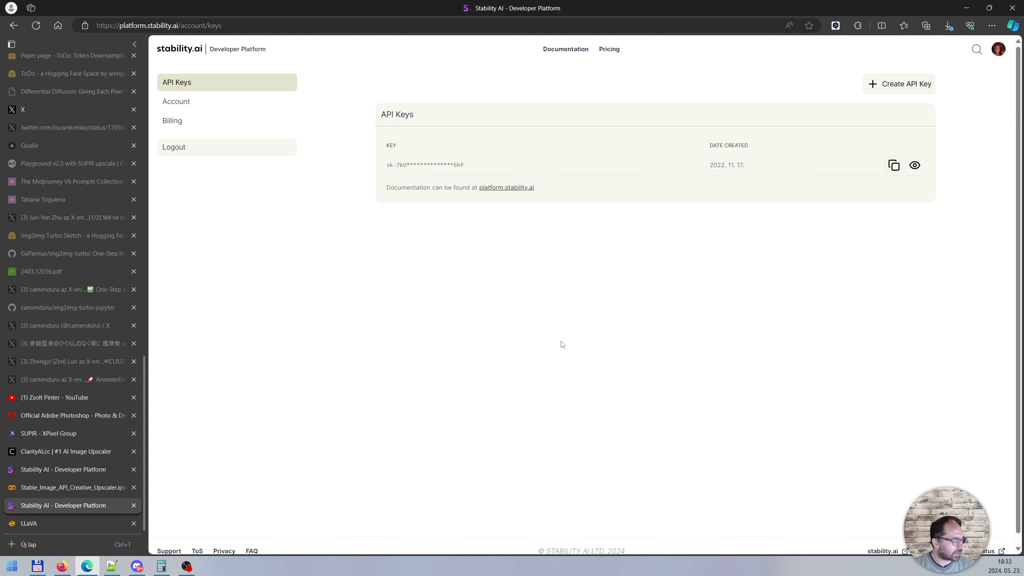
click(47, 489)
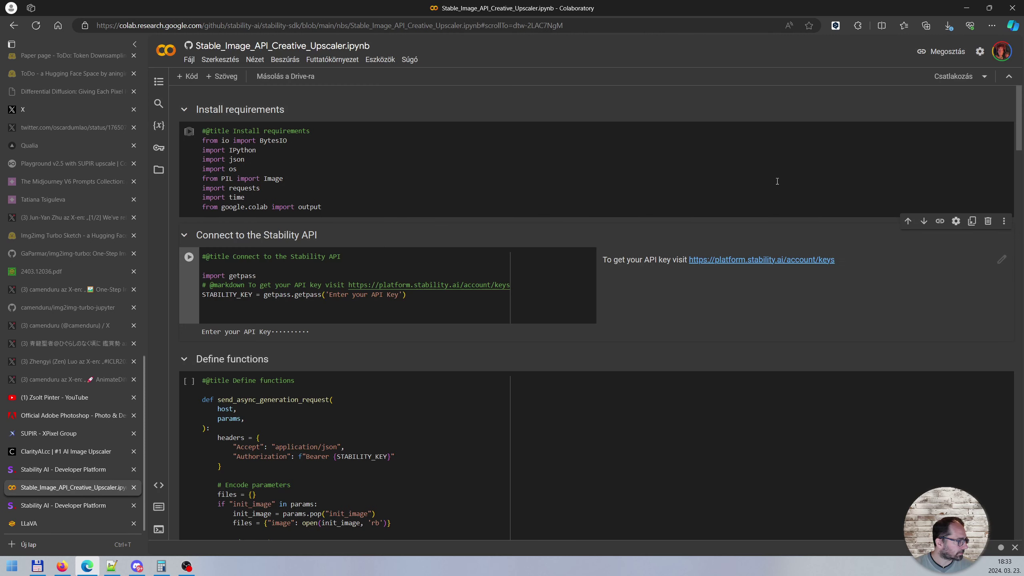
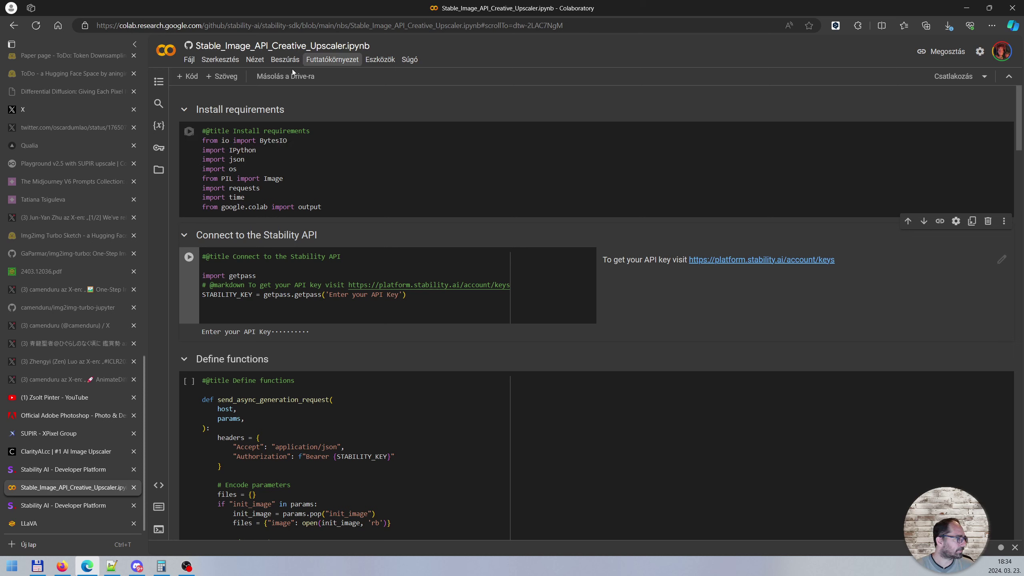
Run the Install requirements cell, accepting the 'Mégis futtatom' (Run anyway) warning.
click(188, 132)
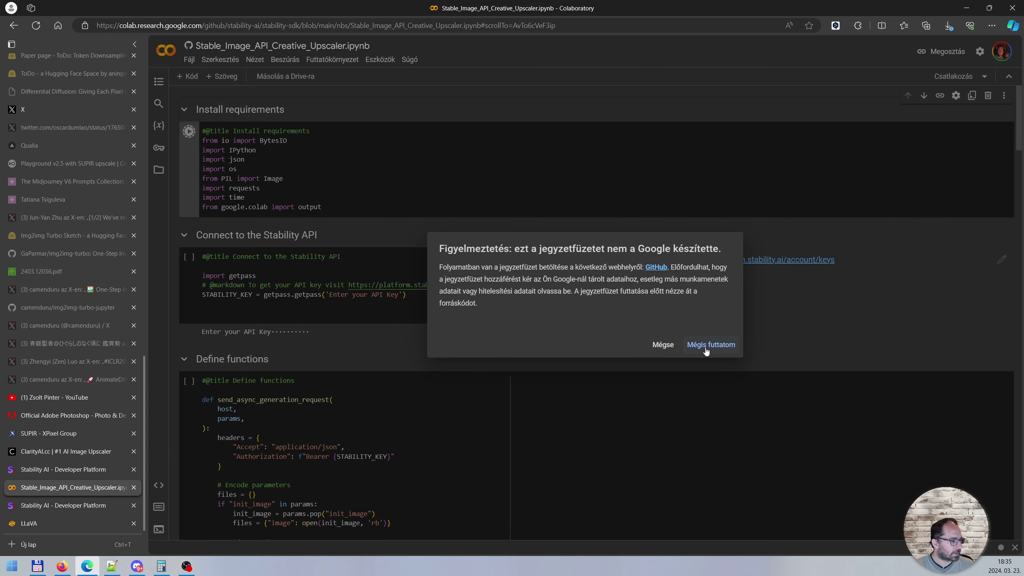
click(706, 345)
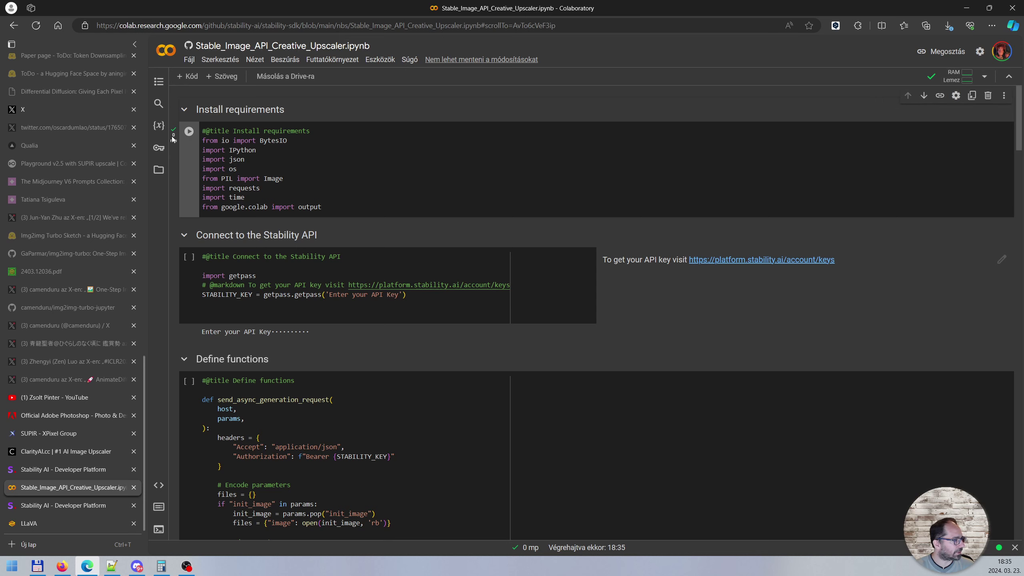
Run the Connect cell and submit the API key copied from the Stability Developer Platform.
scroll(219, 192, down, 2)
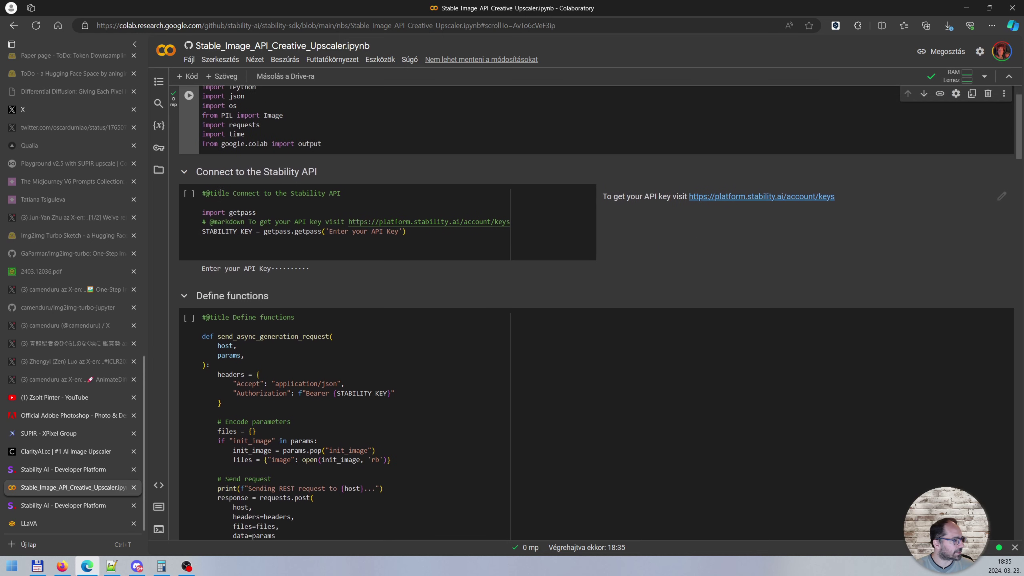
click(188, 190)
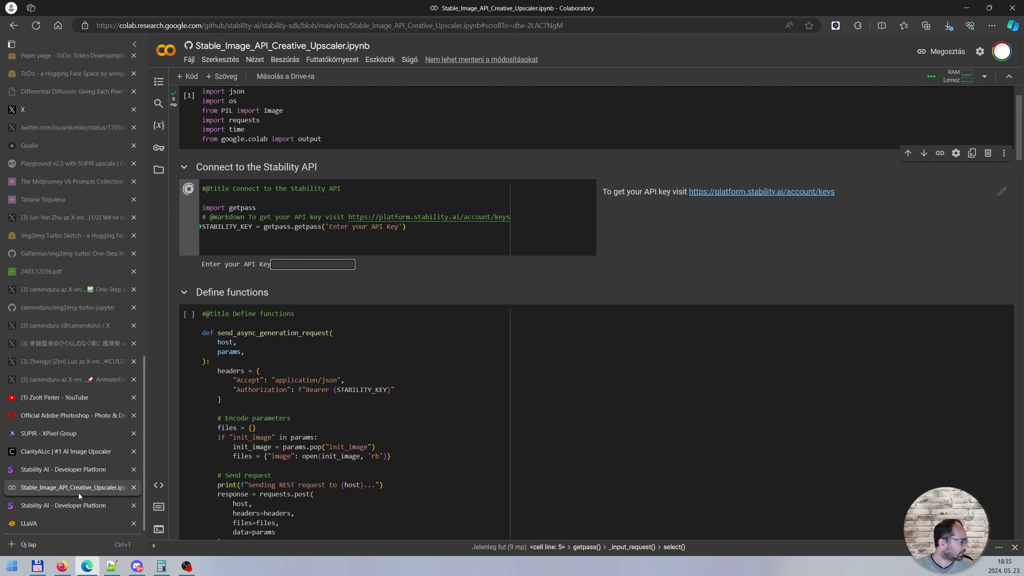
click(76, 505)
click(891, 172)
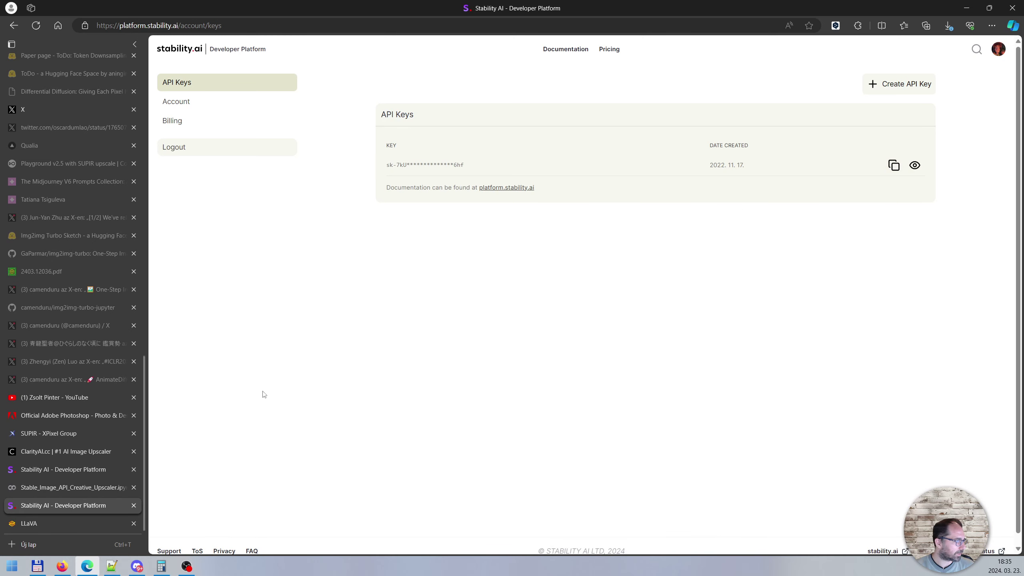
click(56, 488)
key(ctrl+v)
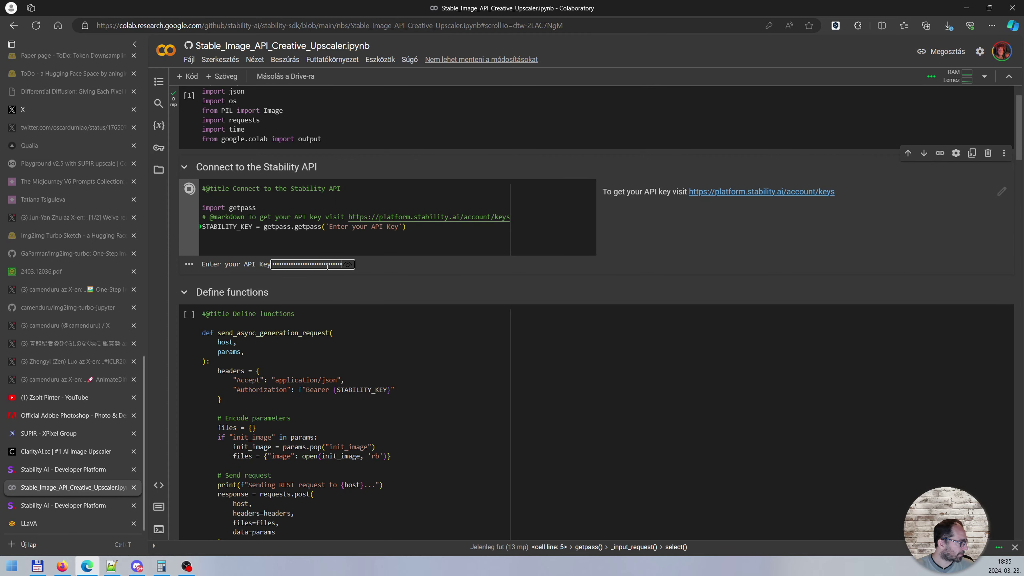
key(Return)
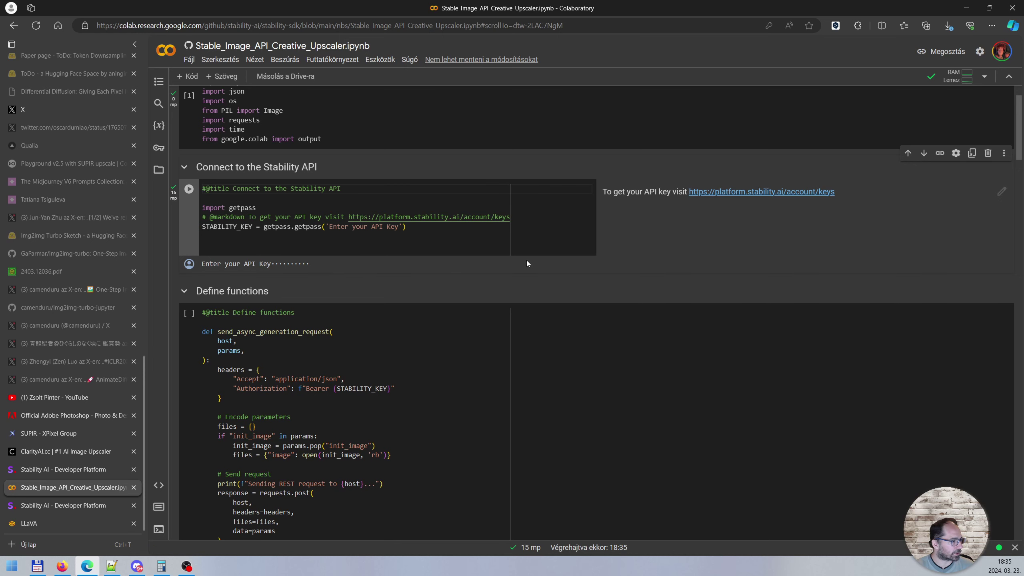
Run the Define functions cell.
scroll(561, 234, down, 3)
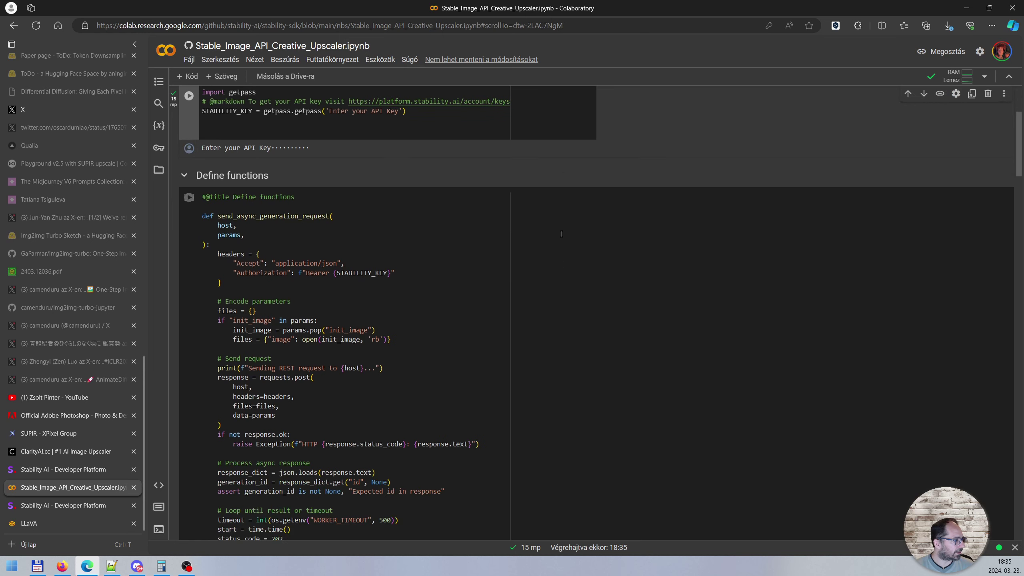
scroll(562, 234, down, 1)
scroll(398, 236, down, 5)
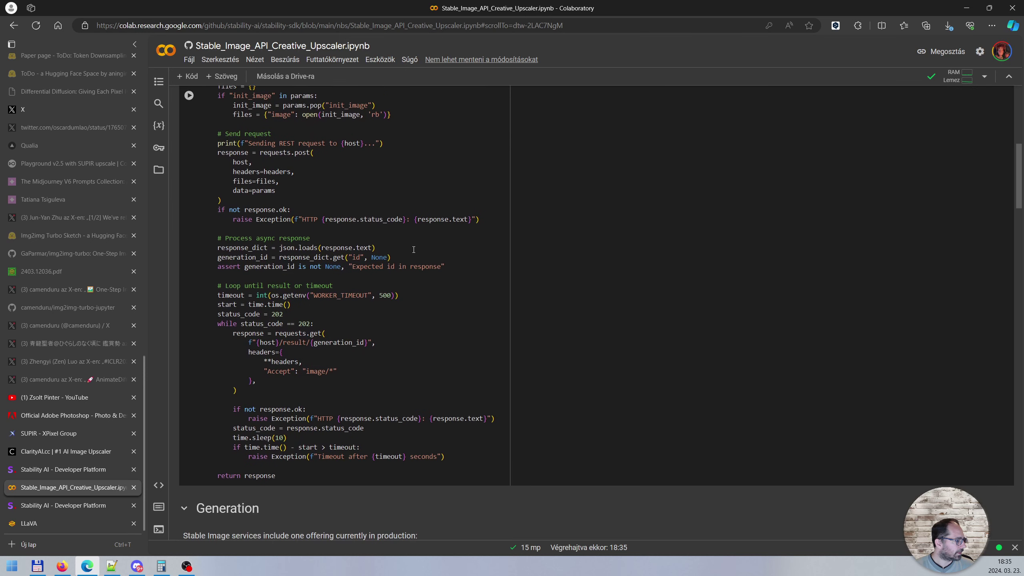
scroll(419, 233, up, 1)
scroll(431, 230, up, 3)
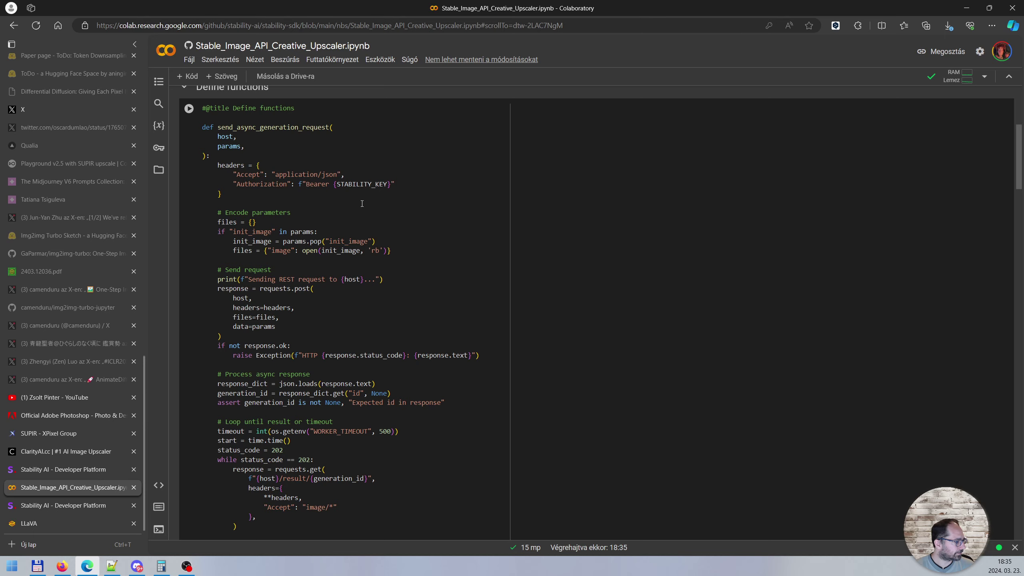
scroll(361, 204, up, 2)
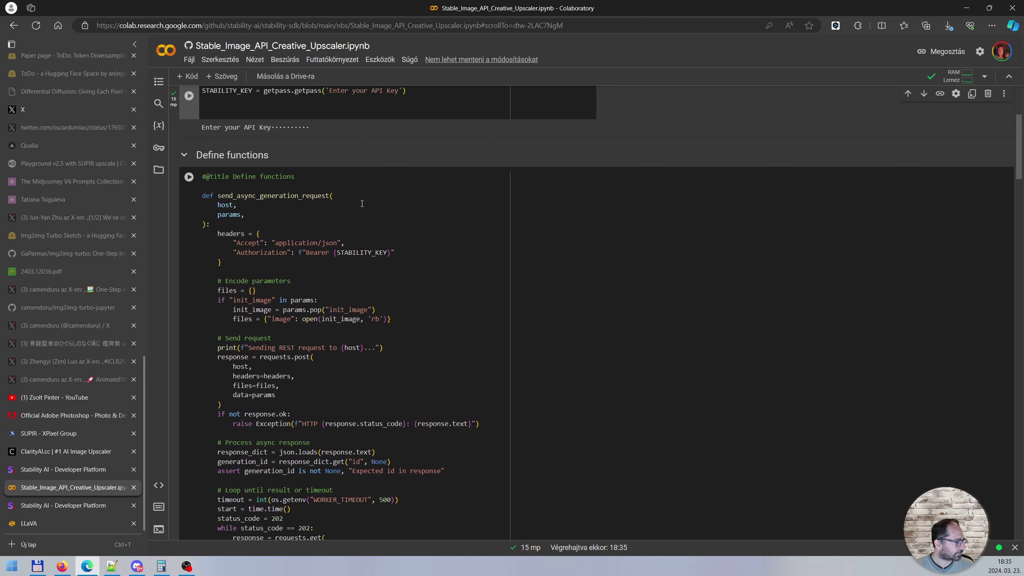
click(189, 177)
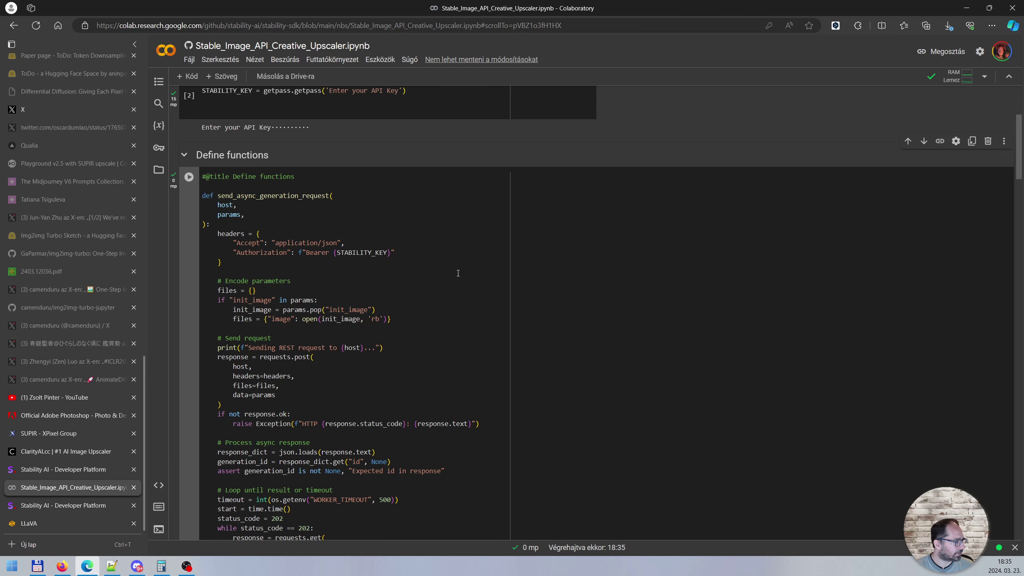
Move down to the Creative Upscaler section and show the Files panel in the sidebar.
scroll(260, 227, down, 5)
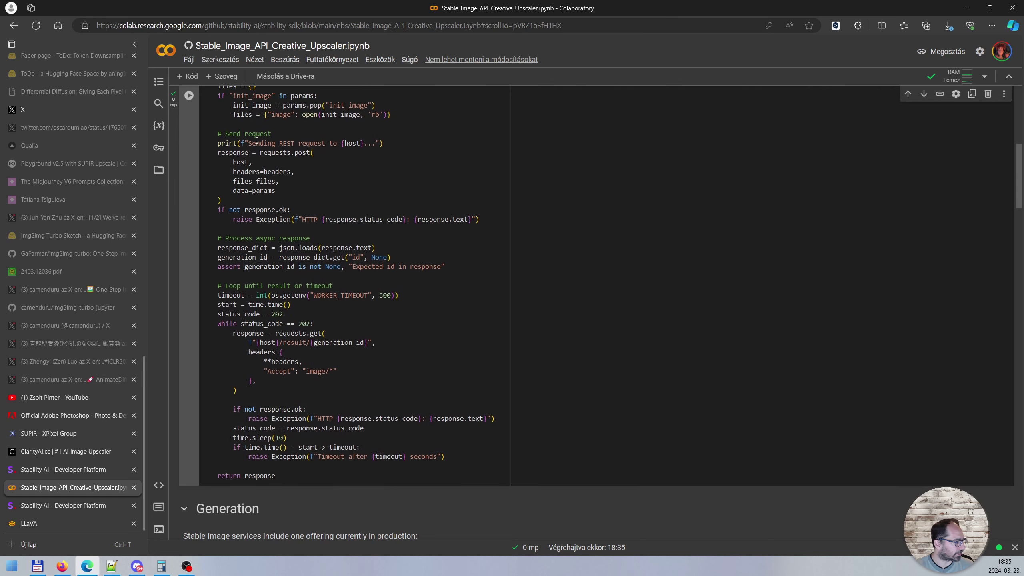
scroll(274, 201, down, 3)
scroll(287, 181, down, 2)
scroll(300, 161, down, 2)
scroll(300, 163, down, 1)
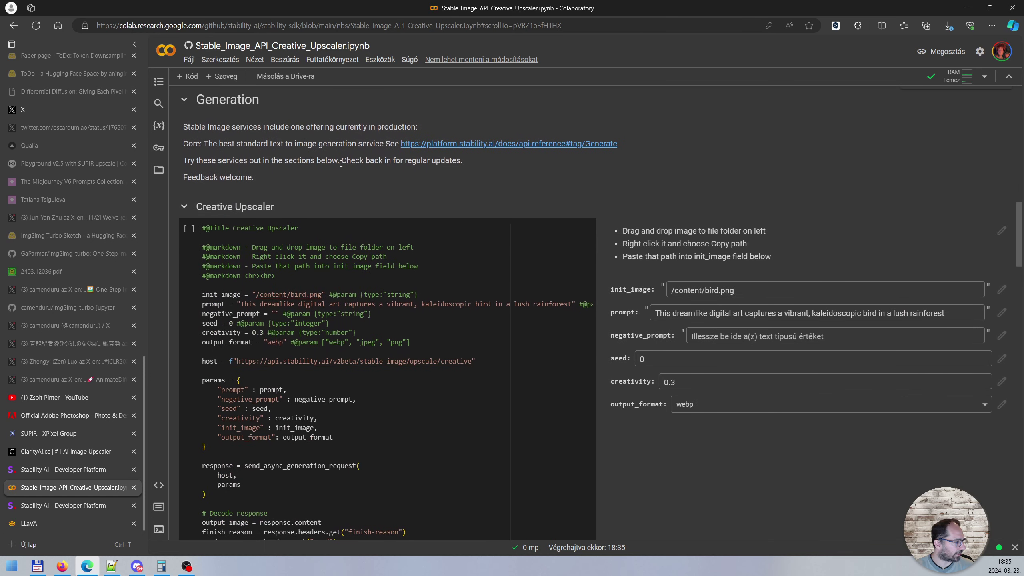
scroll(351, 193, down, 5)
scroll(378, 206, down, 5)
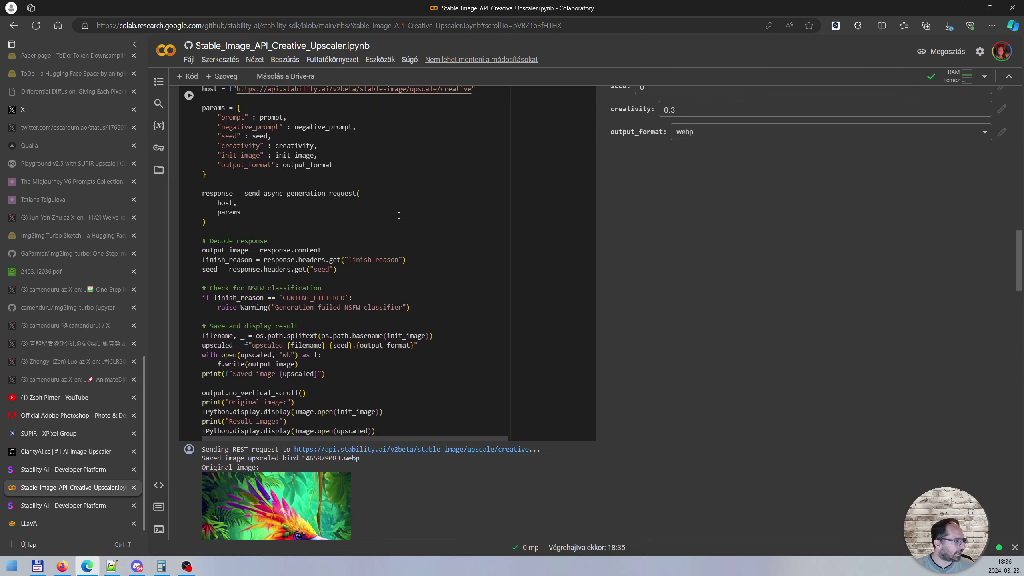
key(ctrl+Return)
scroll(399, 212, up, 4)
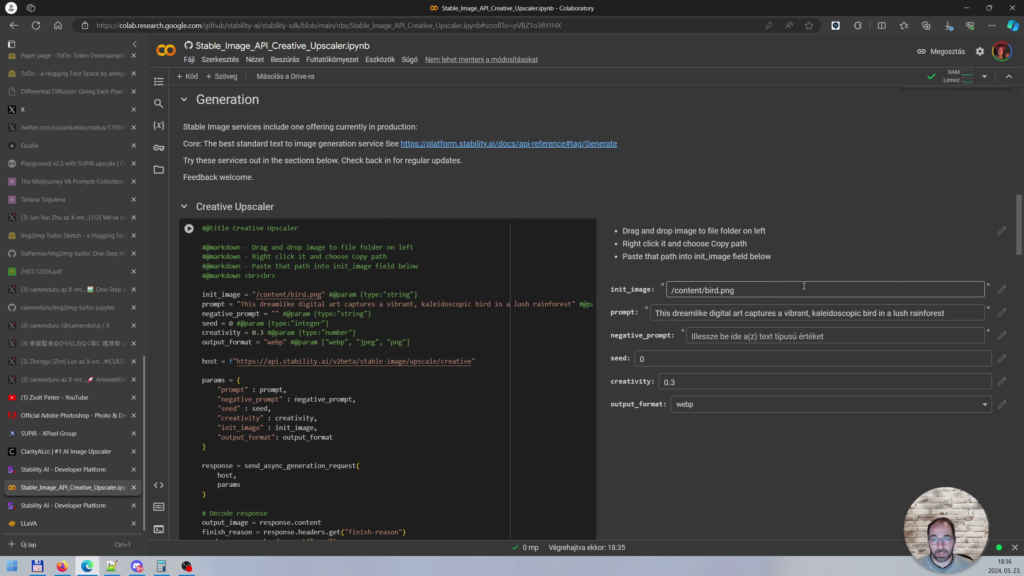
click(157, 170)
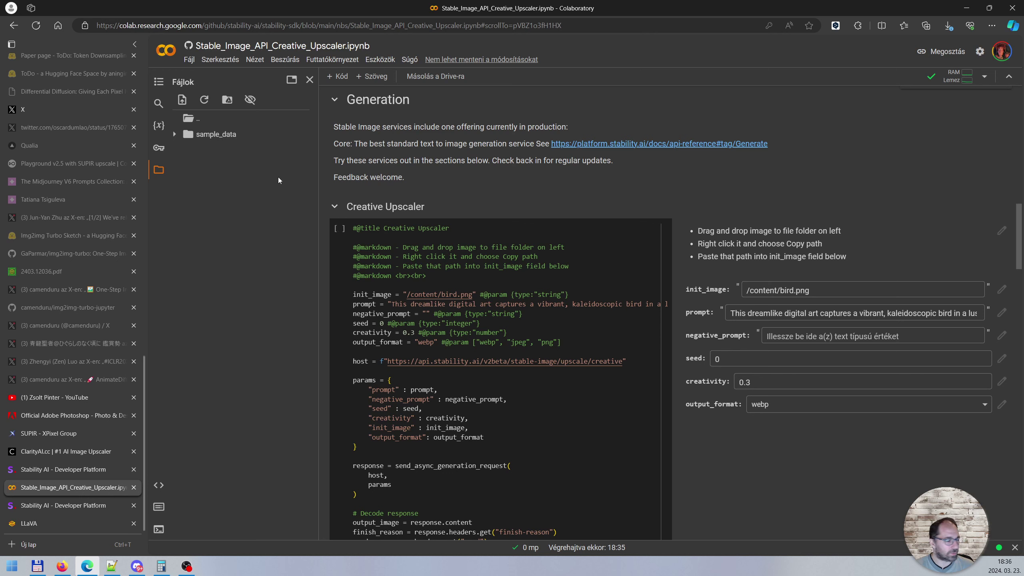
Upload x-conan.jpg from the file manager into the Colab files, acknowledging the deletion warning.
click(37, 565)
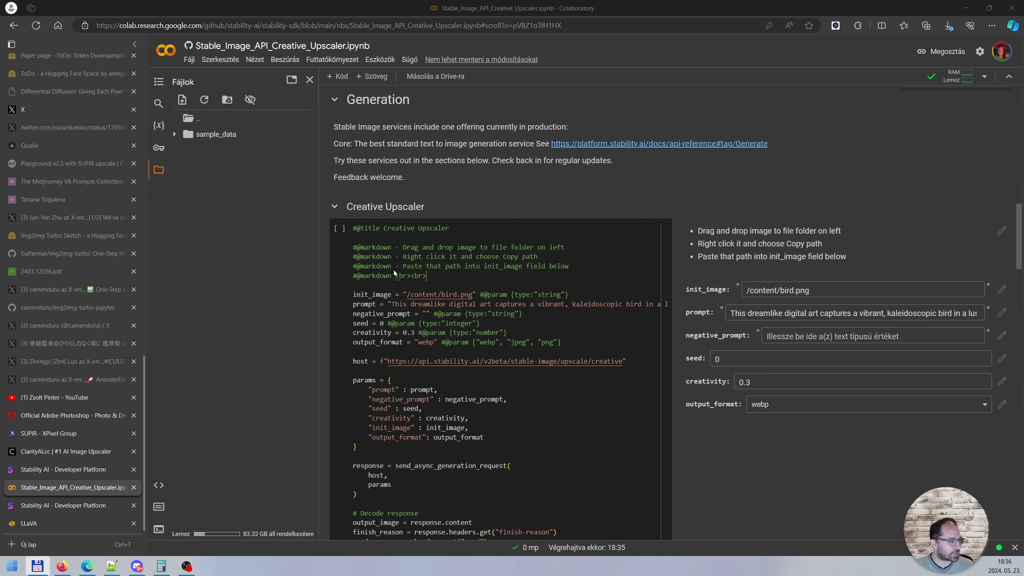
drag(393, 271, 220, 176)
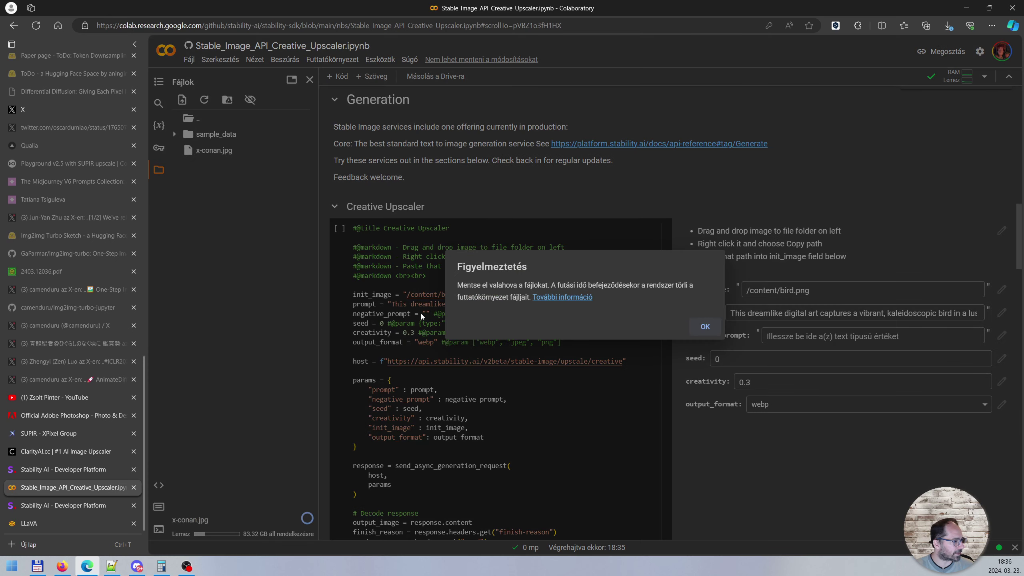
click(704, 327)
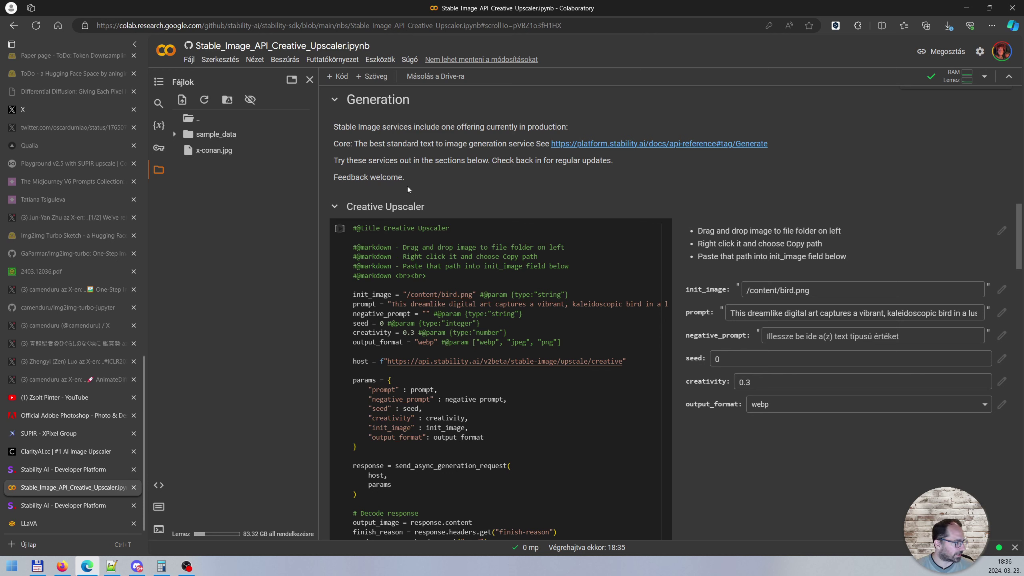
mouse_move(215, 151)
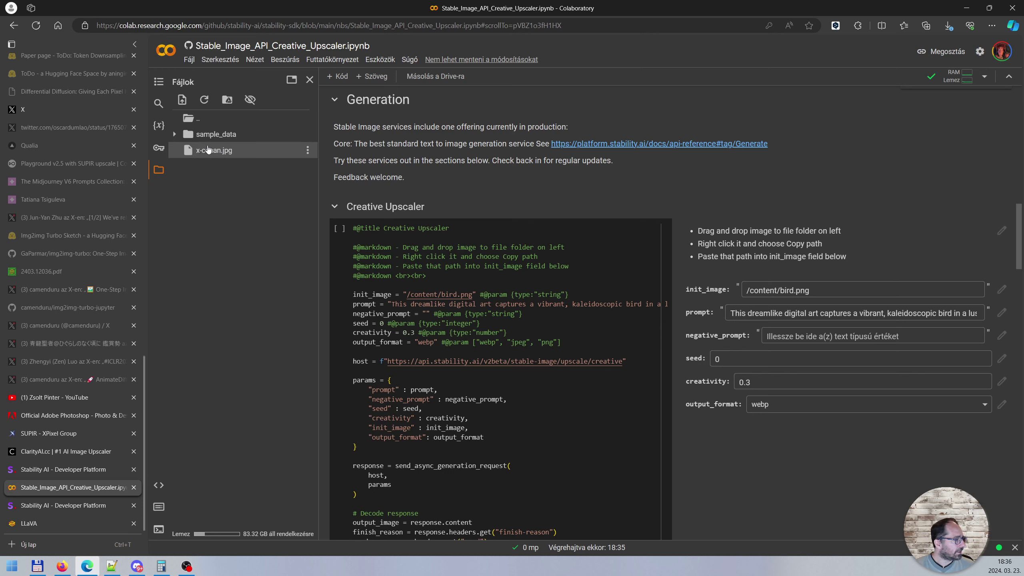
Replace init_image /content/bird.png with the copied path /content/x-conan.jpg.
right_click(214, 154)
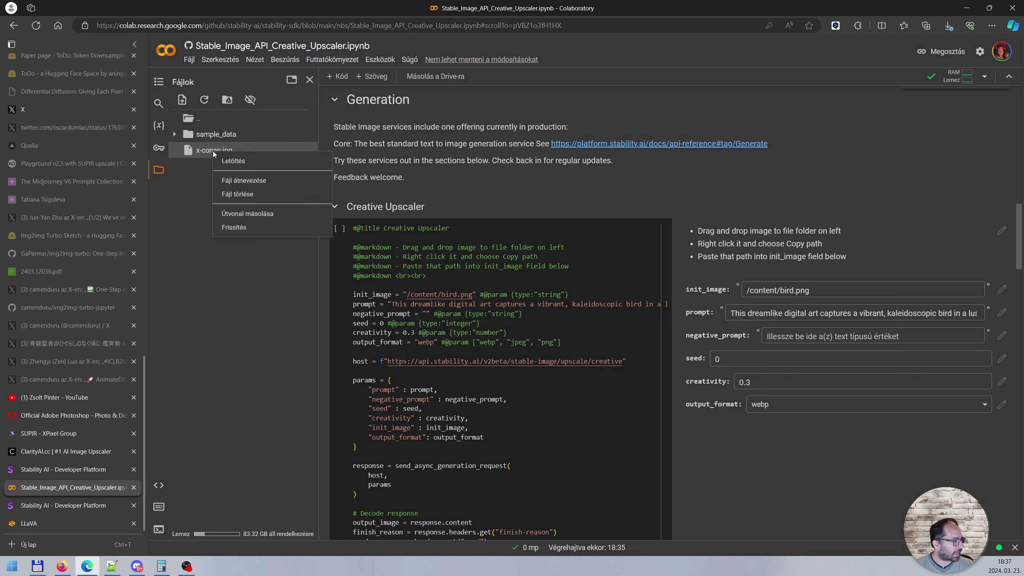
click(247, 213)
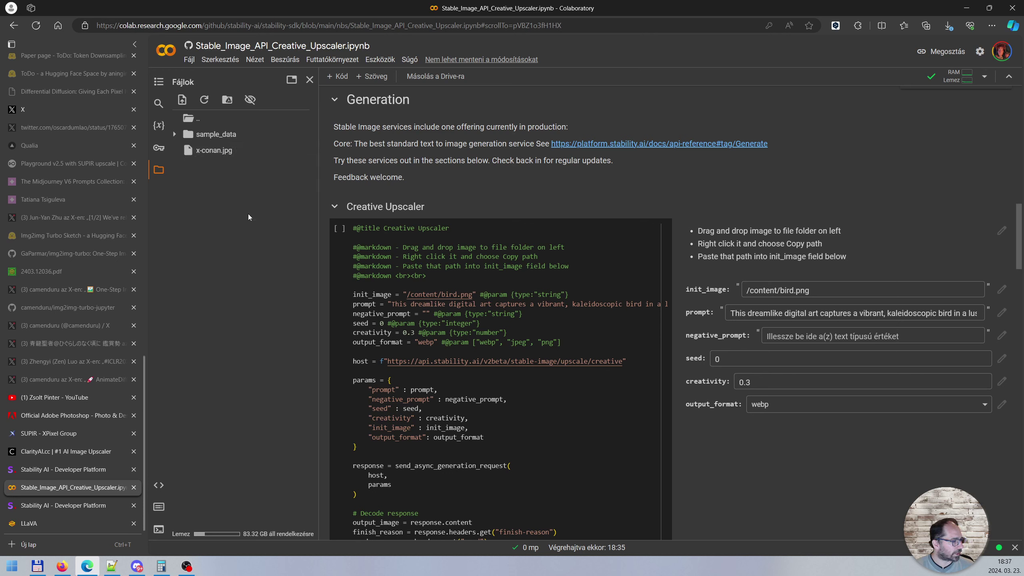
drag(814, 290, 745, 291)
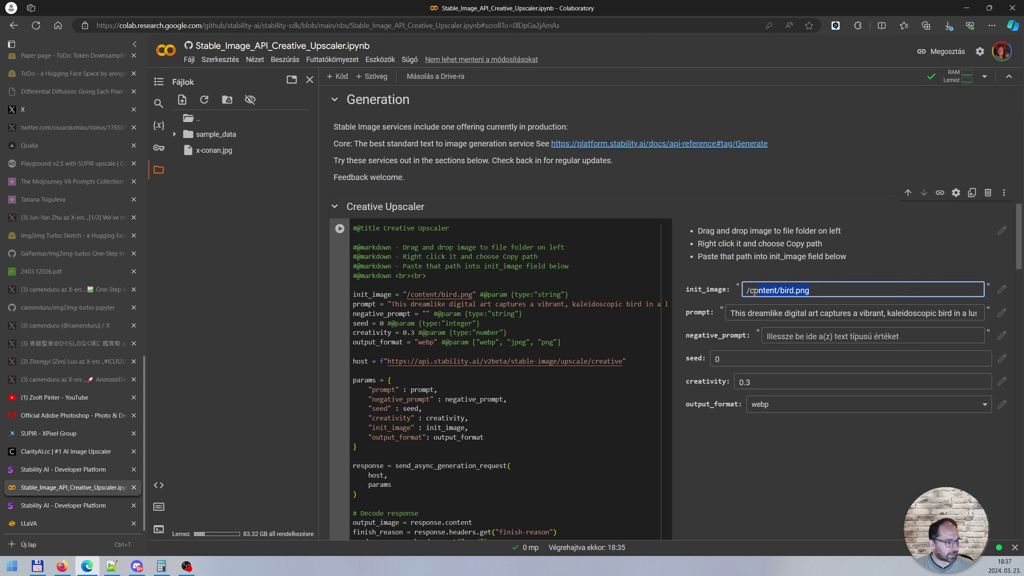
key(ctrl+v)
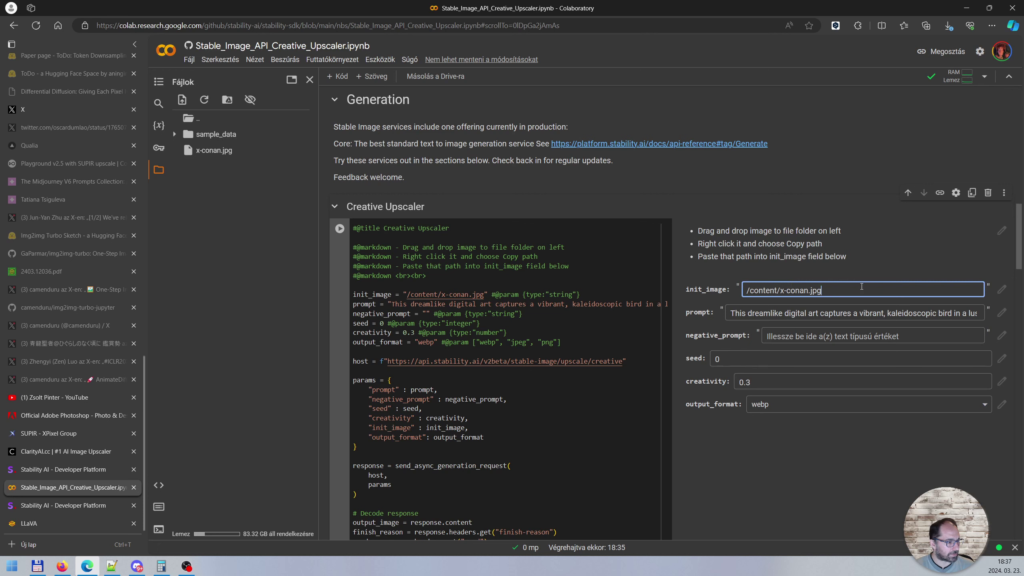
Paste the low-quality terms as negative prompt and set output_format to png.
click(764, 314)
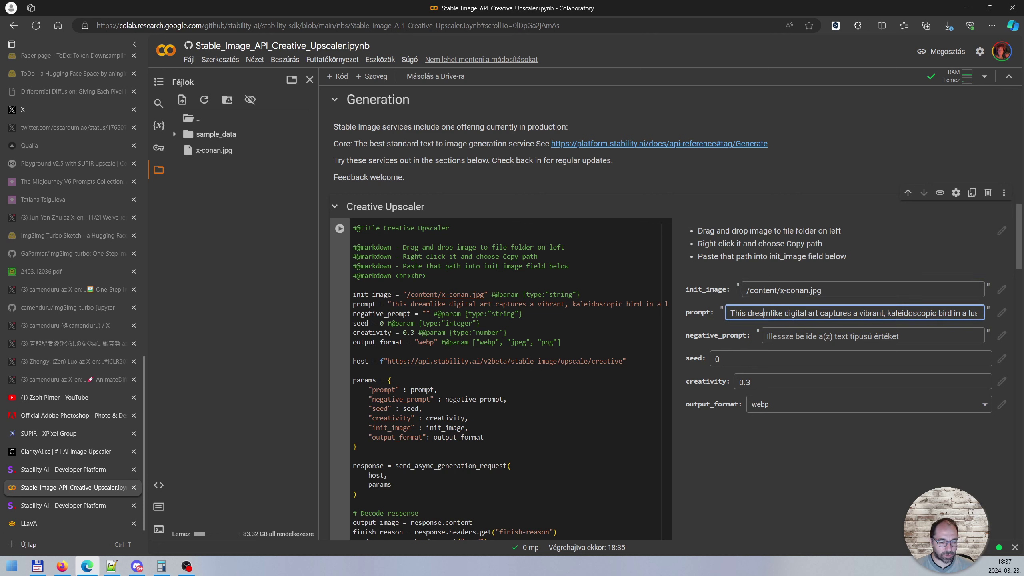
key(alt+Tab)
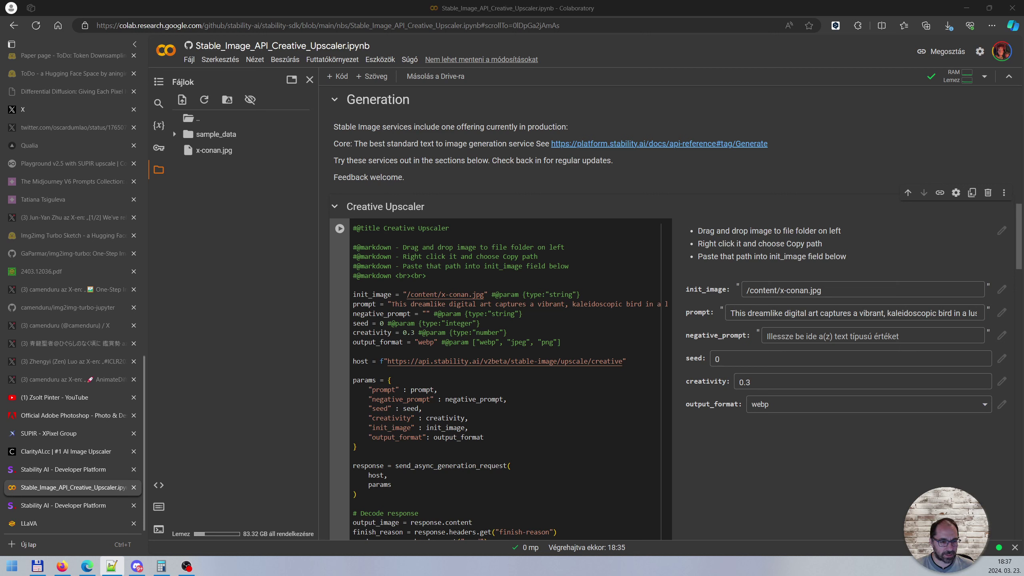
click(796, 336)
text(worst quality, low quality, normal quality)
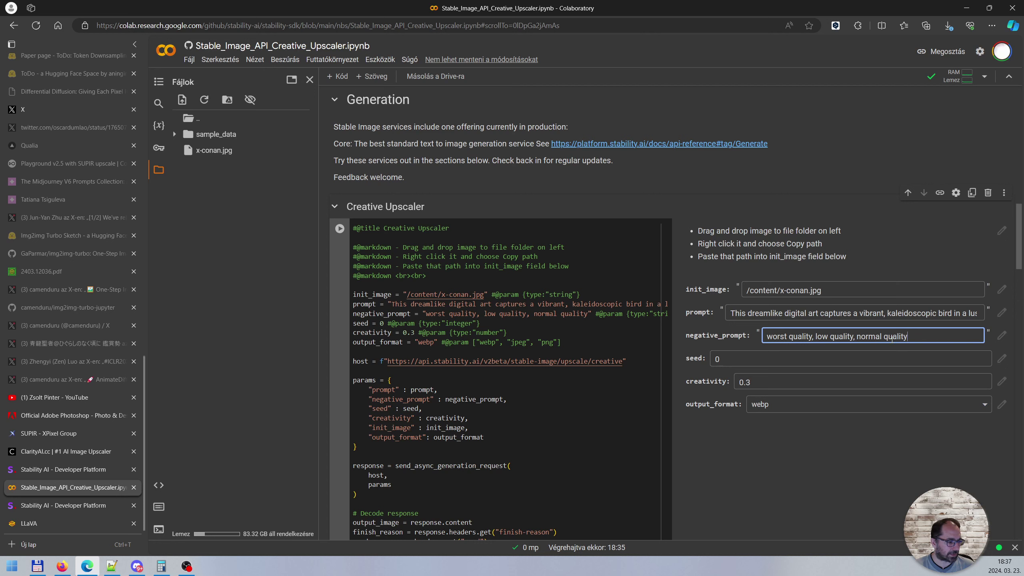
click(787, 404)
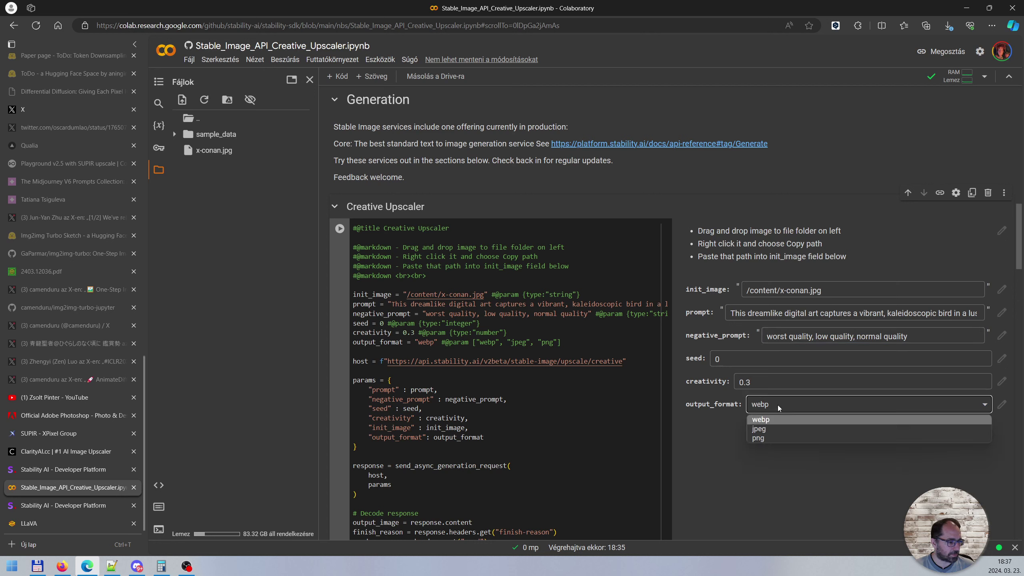
click(770, 436)
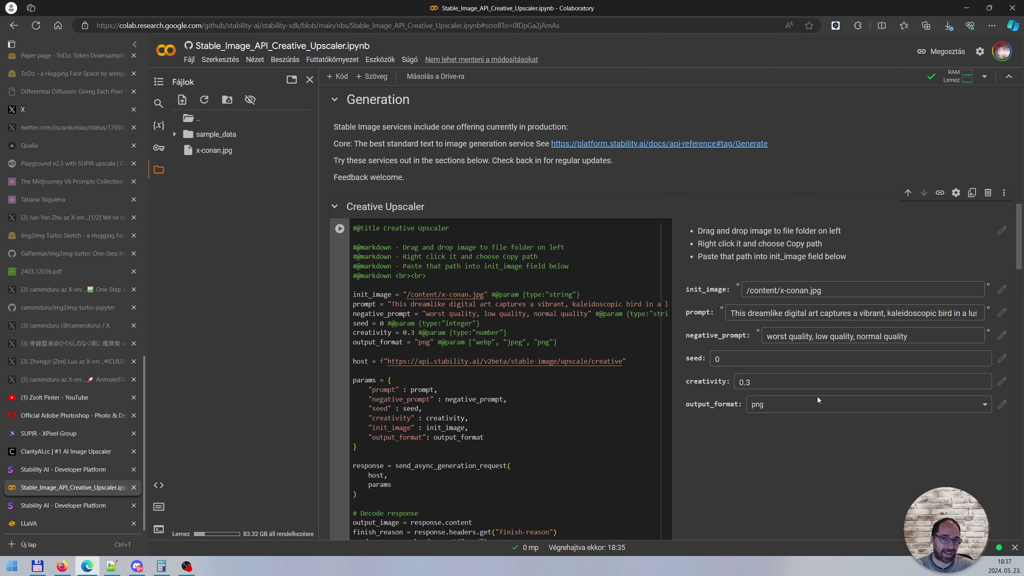
click(51, 523)
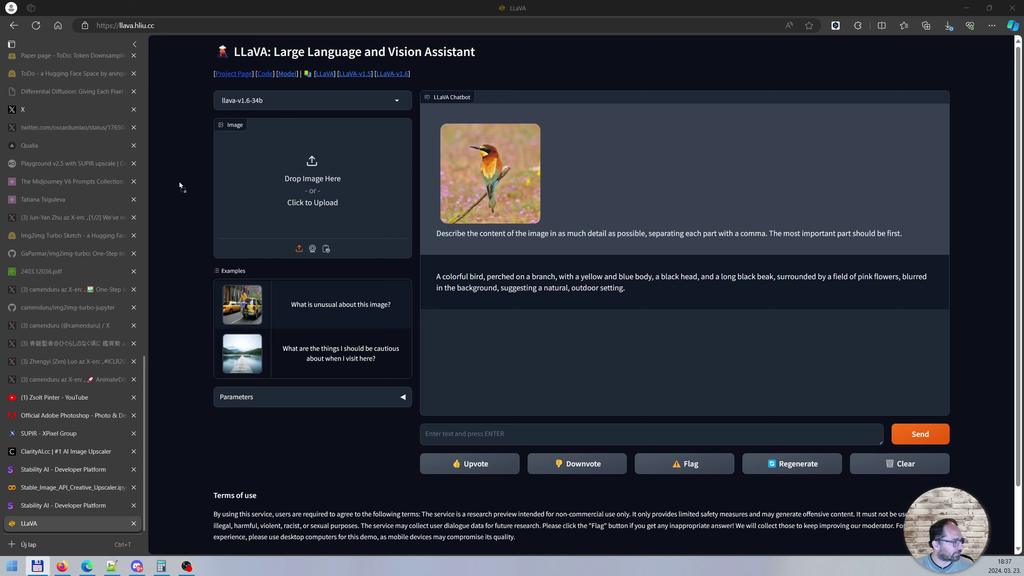
Have LLaVA describe the Conan image in detail, then copy its reply.
drag(310, 184, 311, 186)
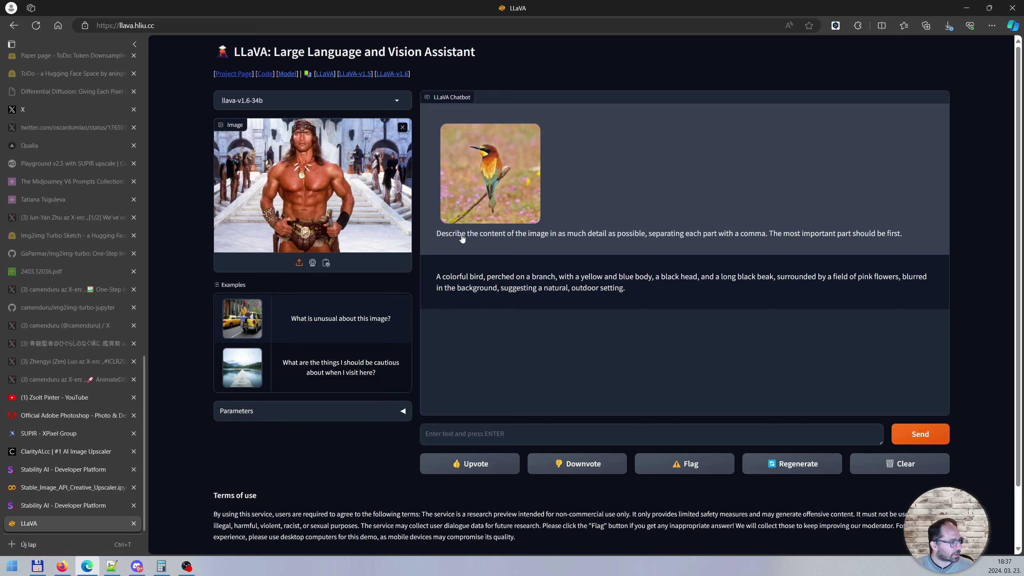
drag(431, 235, 908, 249)
key(ctrl+c)
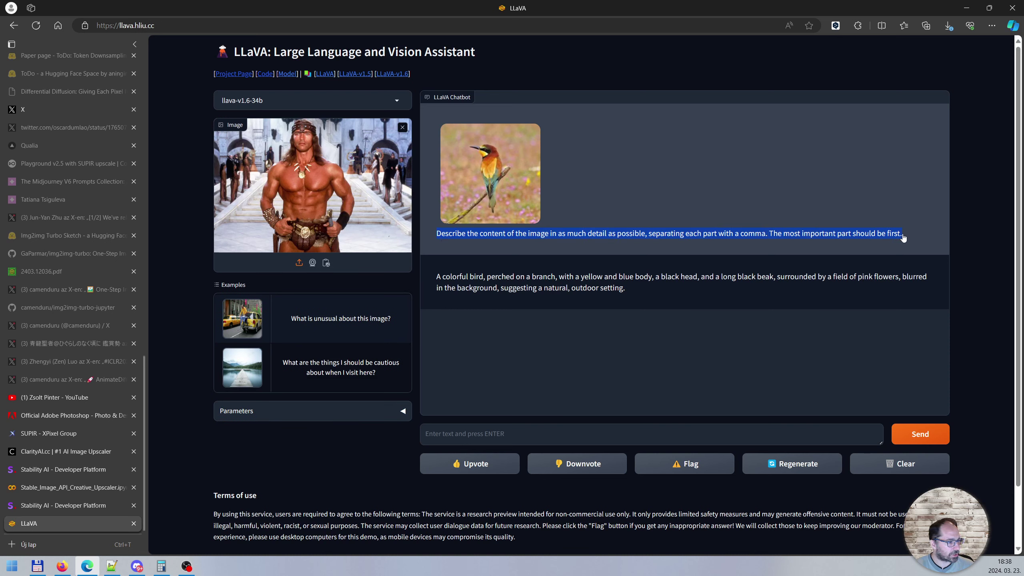
click(556, 434)
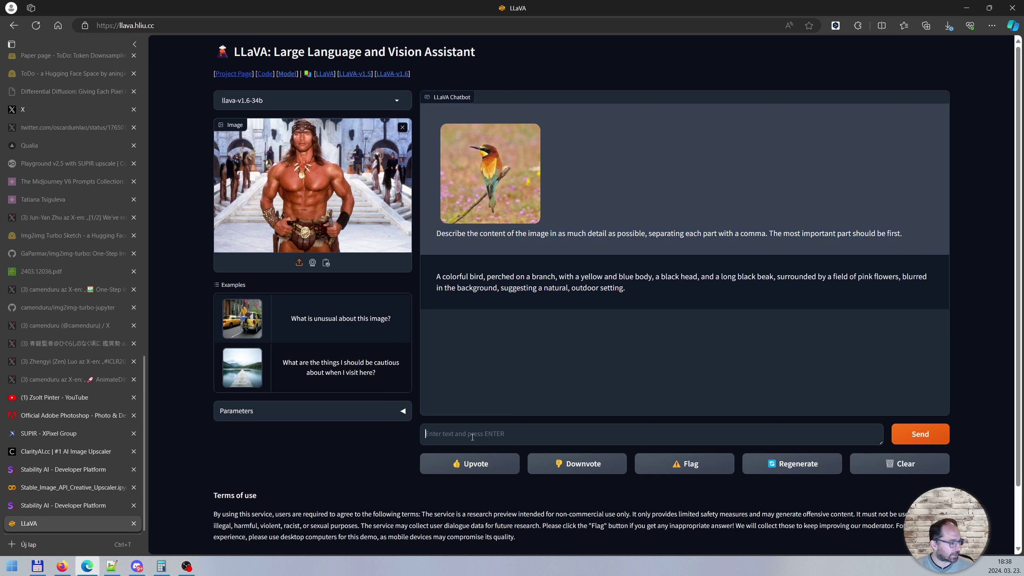
key(ctrl+v)
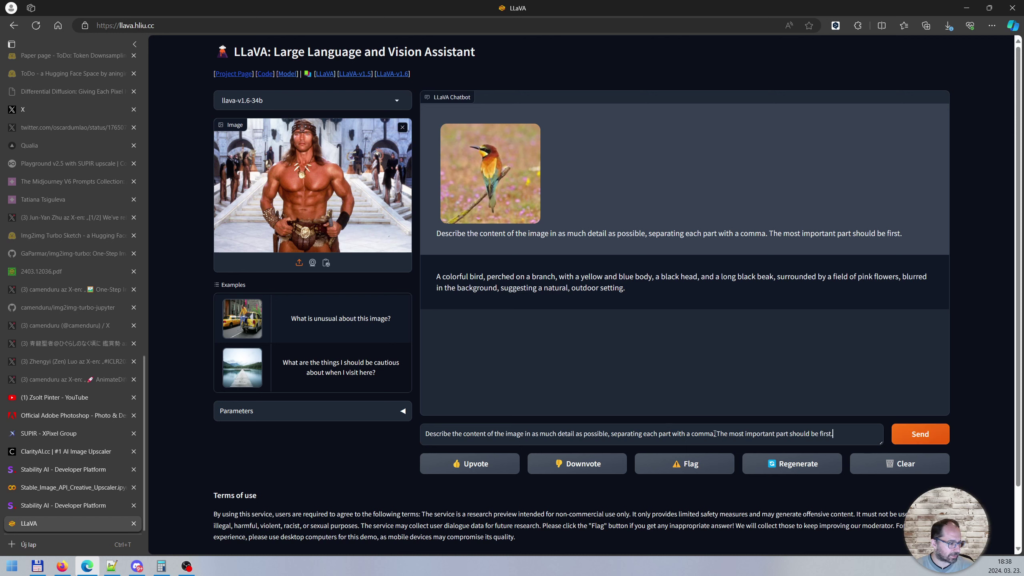
click(927, 436)
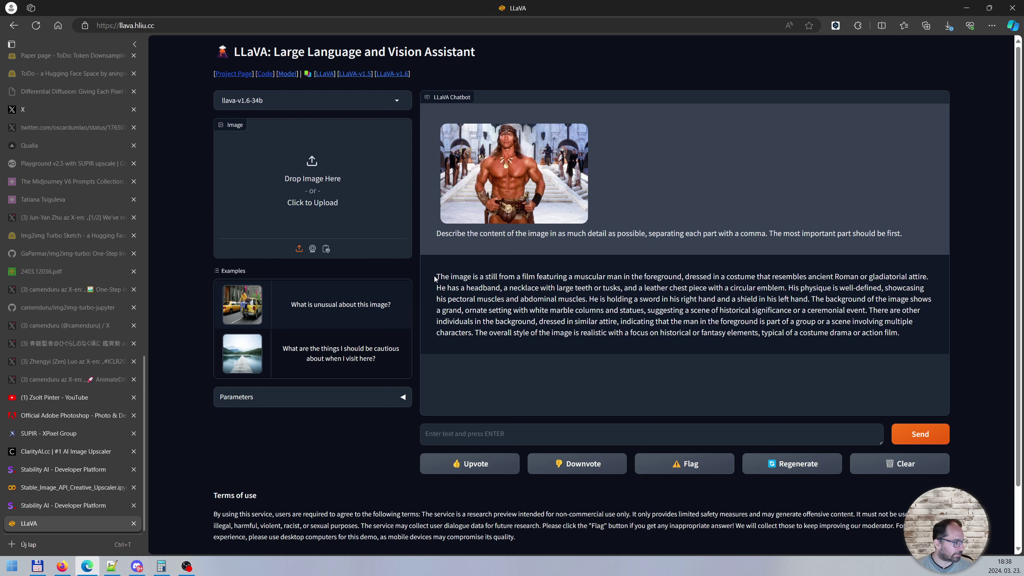
drag(434, 278, 903, 348)
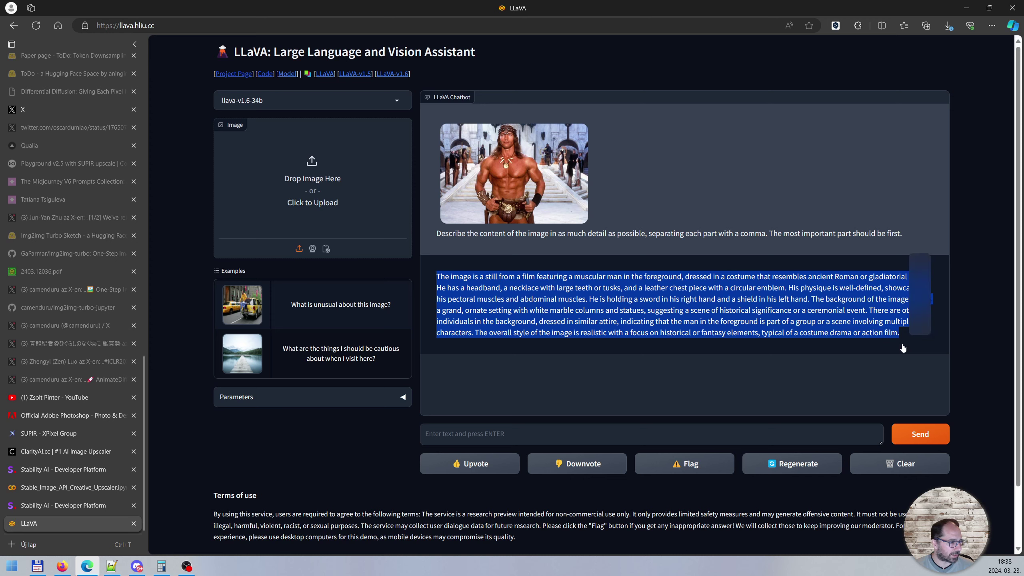
Replace the Creative Upscaler prompt text with LLaVA's description of the muscular gladiator.
click(60, 505)
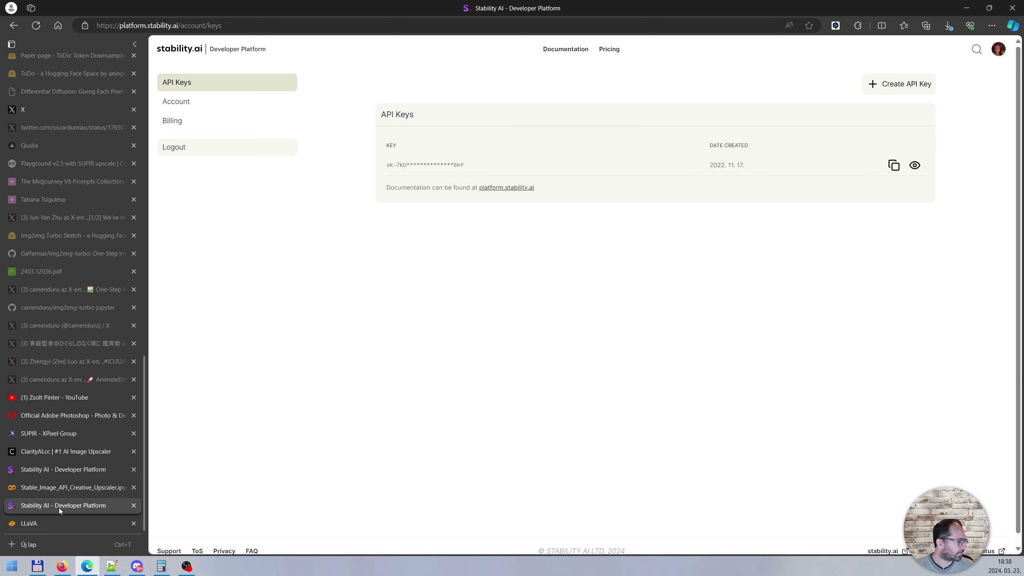
click(52, 487)
double_click(766, 314)
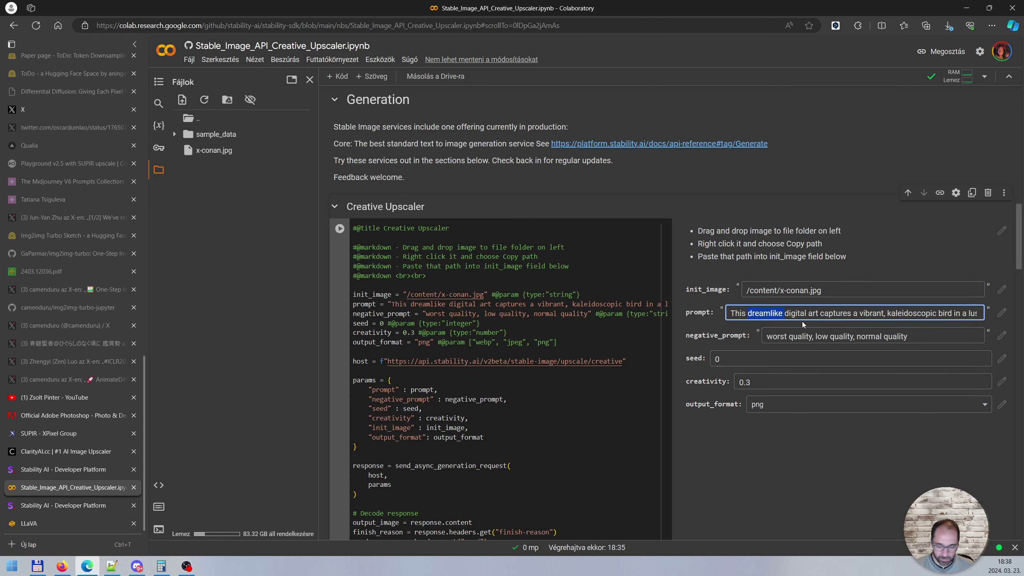
key(ctrl+a)
key(ctrl+v)
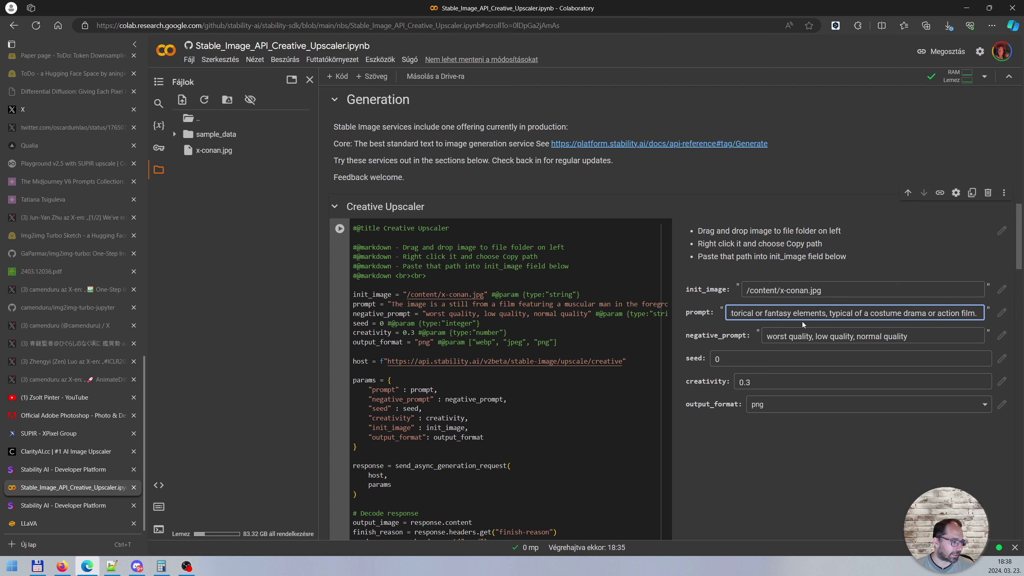
Start the Creative Upscaler cell and follow its 'Sending REST request' output.
click(340, 230)
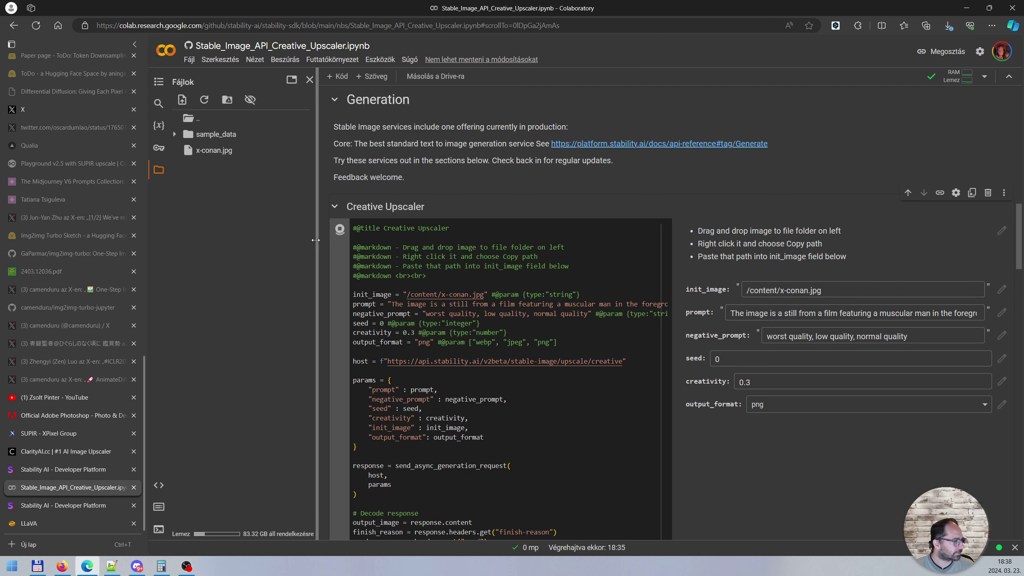
drag(316, 238, 254, 242)
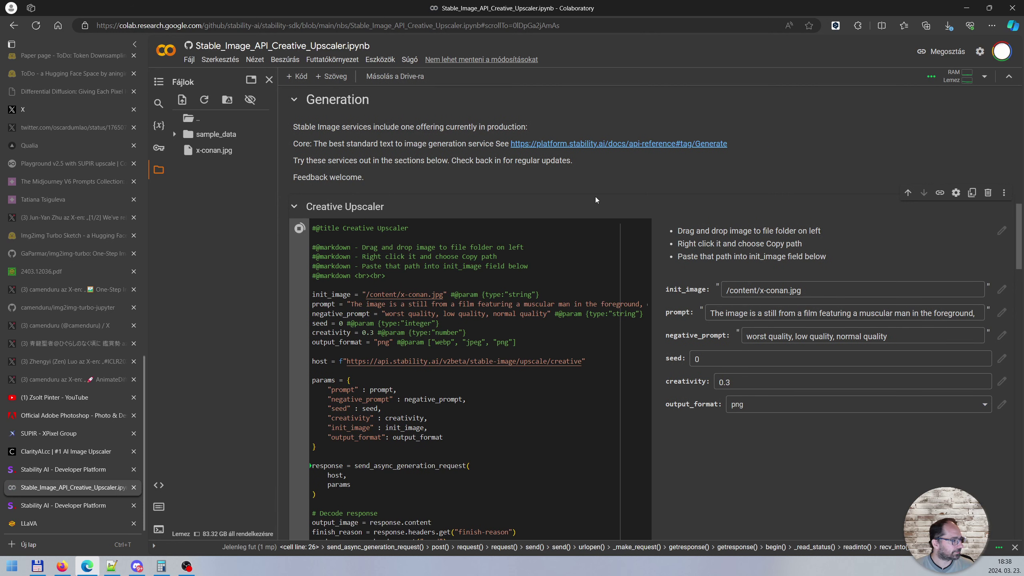
scroll(690, 303, down, 2)
scroll(707, 319, down, 3)
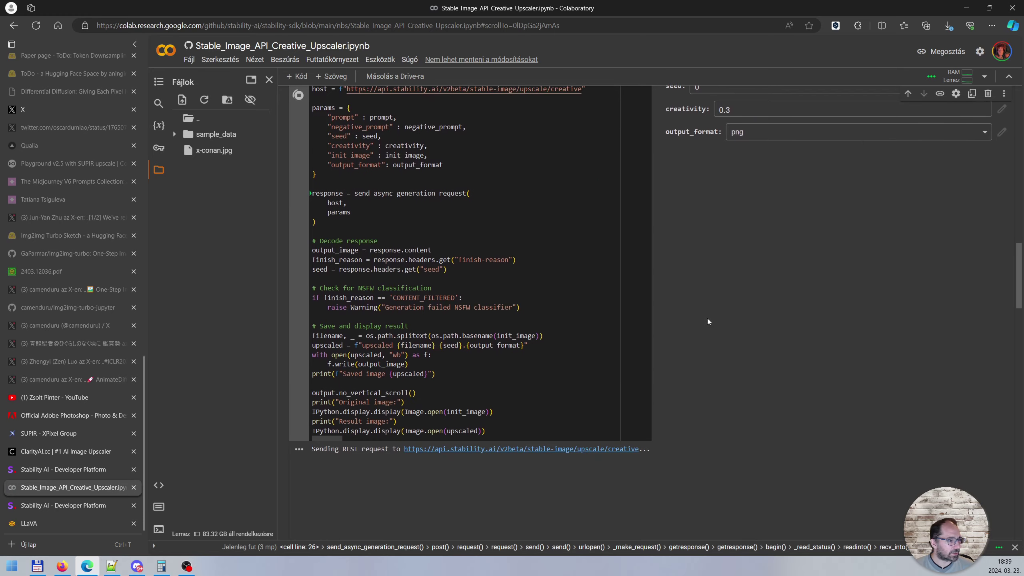
scroll(712, 314, down, 3)
scroll(710, 313, down, 1)
scroll(711, 311, up, 1)
scroll(717, 301, up, 1)
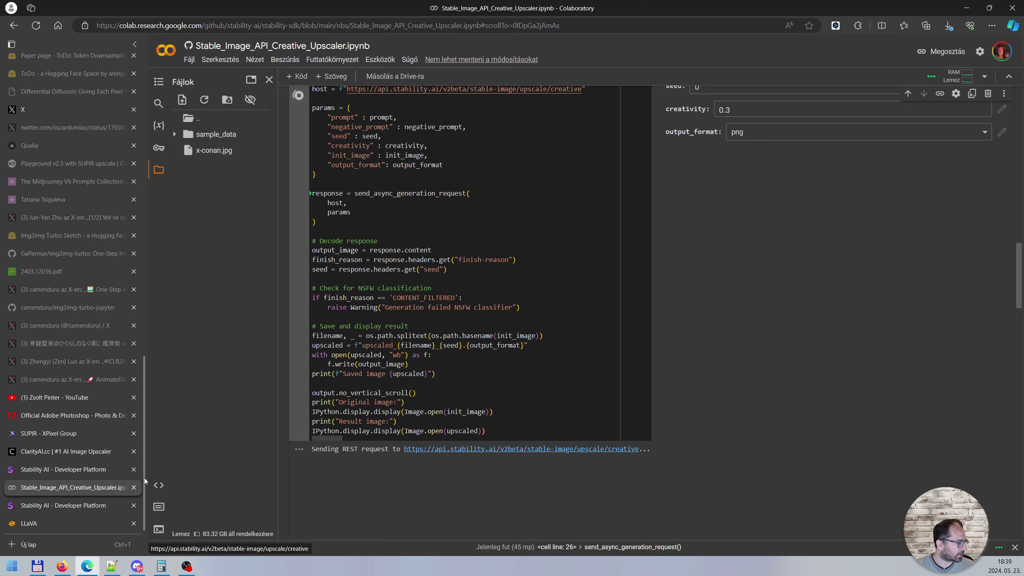
click(56, 504)
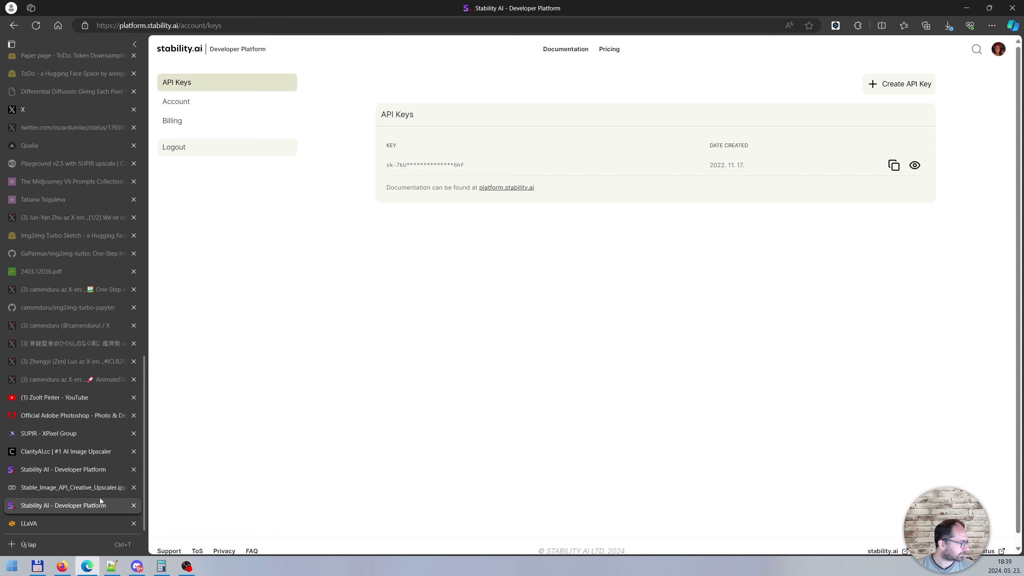
click(177, 121)
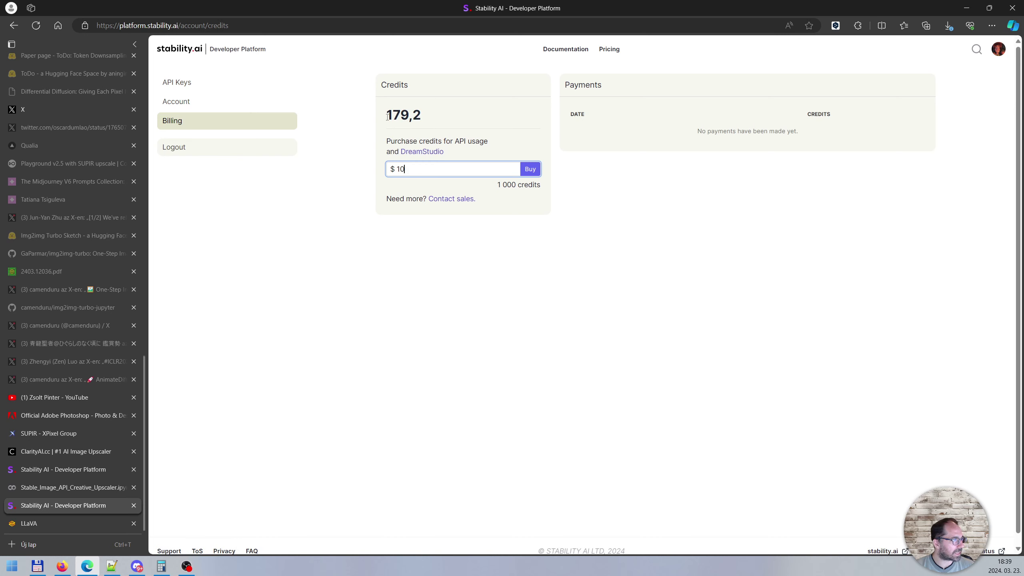
drag(387, 117, 436, 117)
click(696, 235)
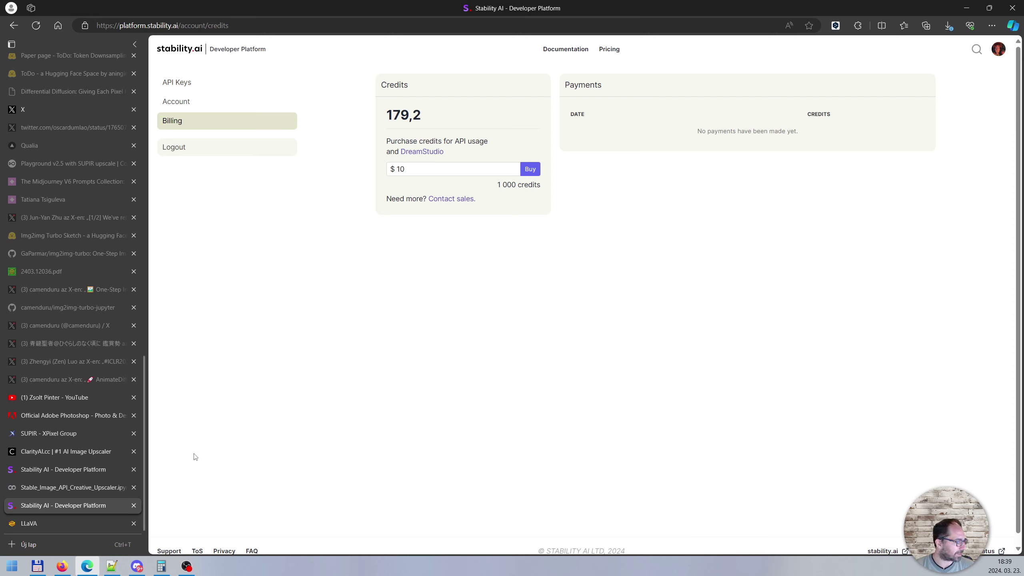
click(72, 487)
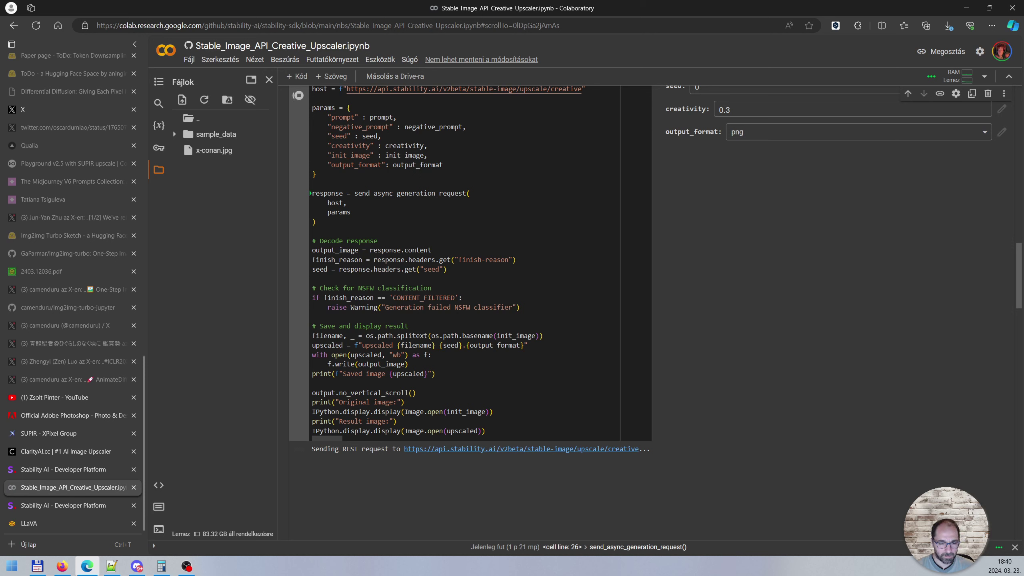
Save the upscaled Conan Result image locally as x-conan-letöltés.png.
key(alt+Tab)
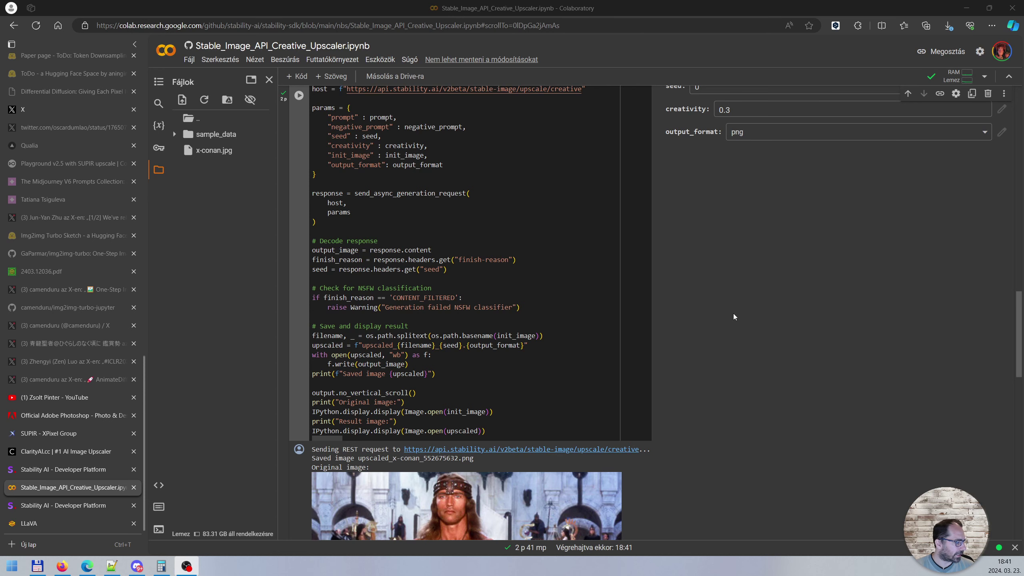
scroll(725, 322, down, 4)
scroll(717, 327, down, 5)
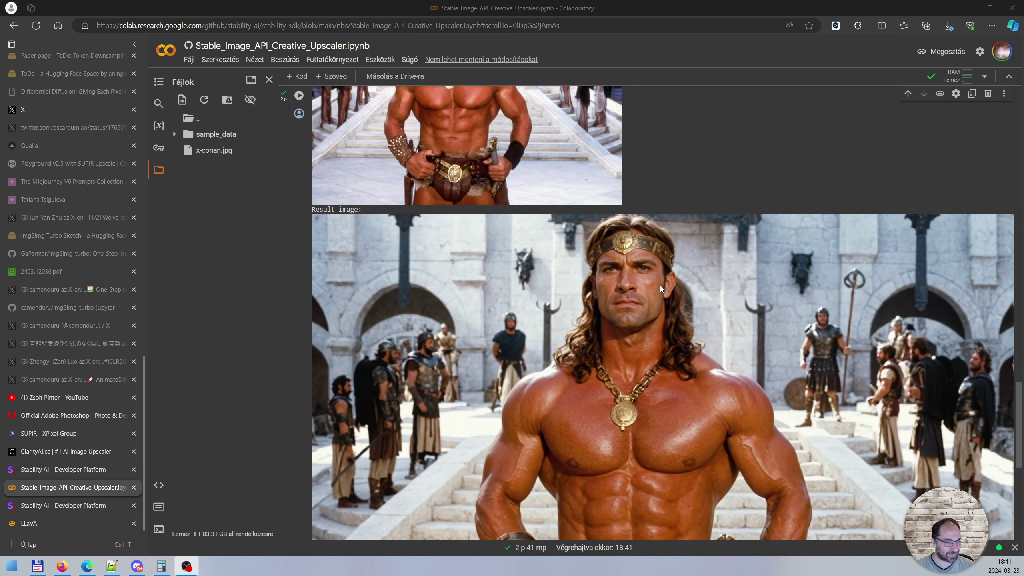
right_click(653, 292)
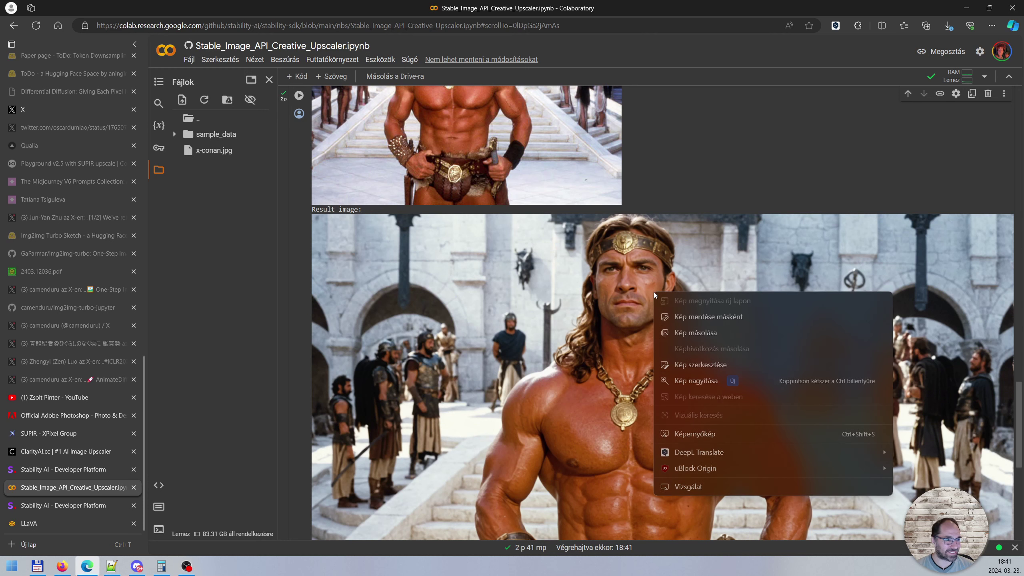
click(708, 317)
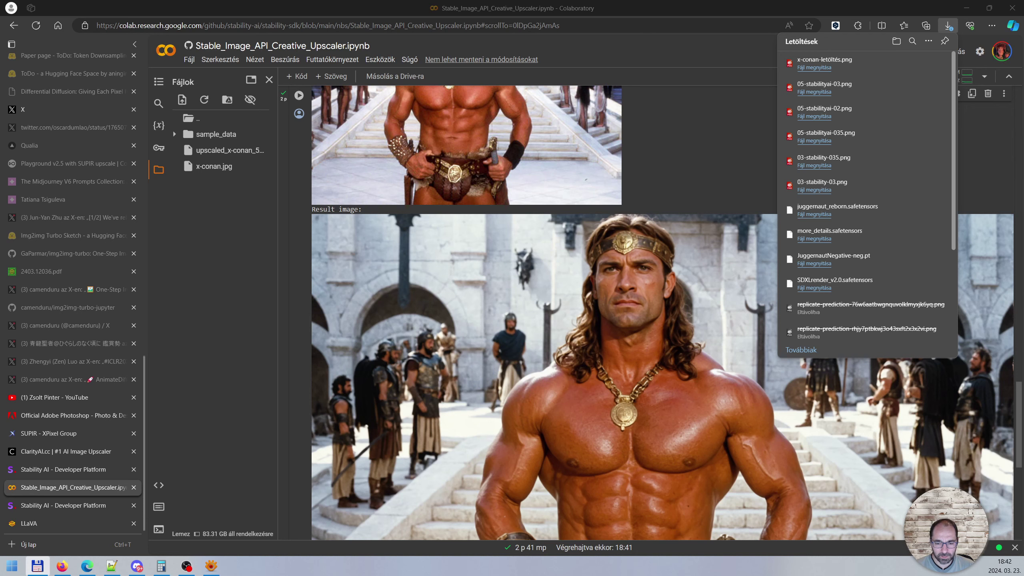
click(986, 127)
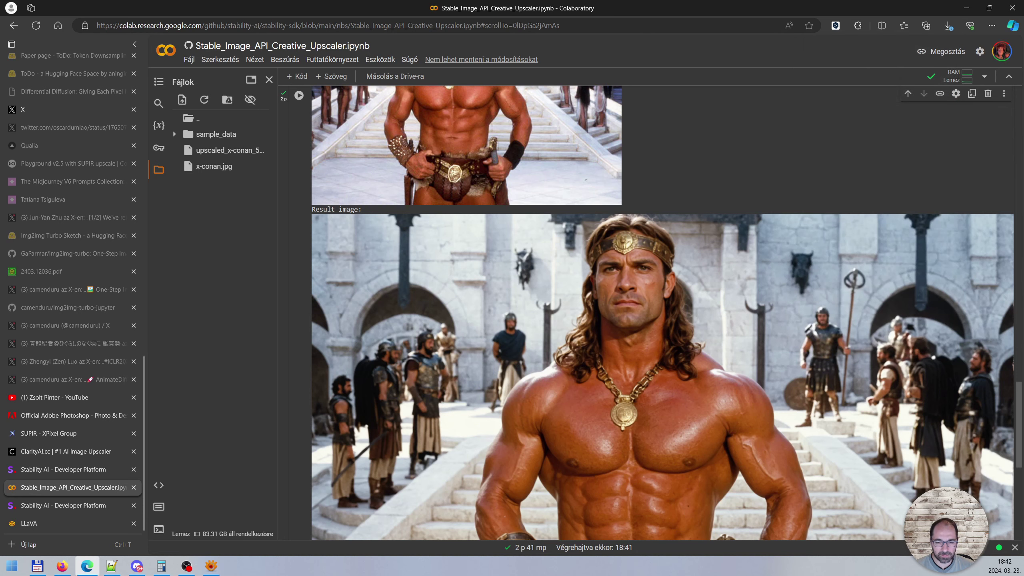
Maximize XnView MP and flip between x-conan.jpg and x-conan-letöltés.png.
click(210, 565)
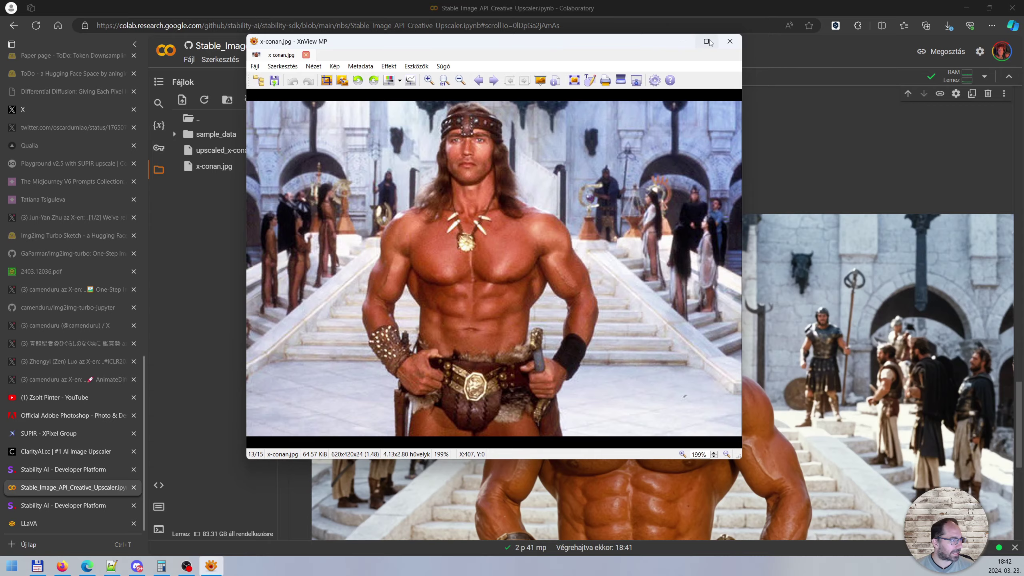
click(712, 40)
scroll(660, 232, down, 1)
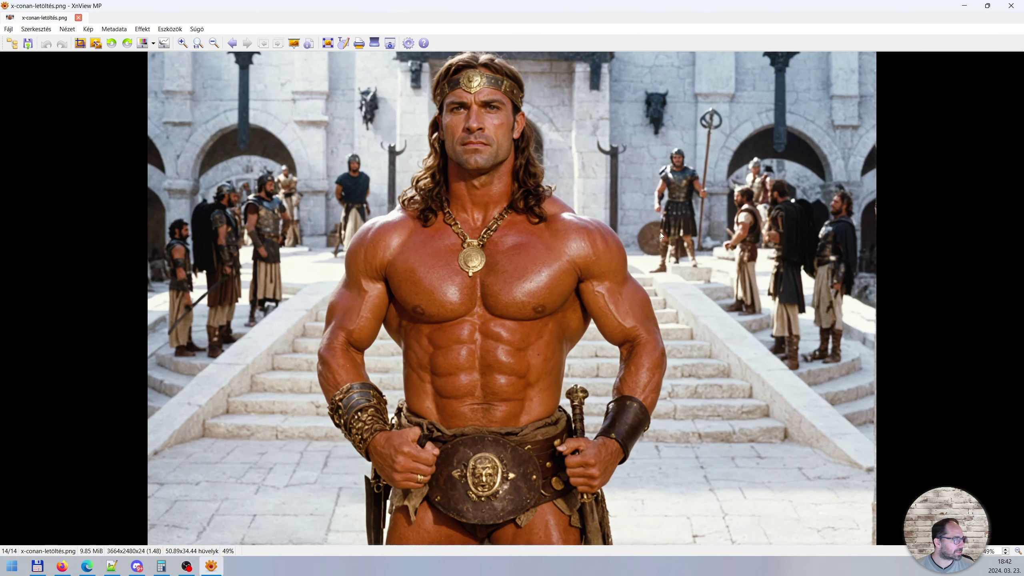
scroll(693, 237, up, 1)
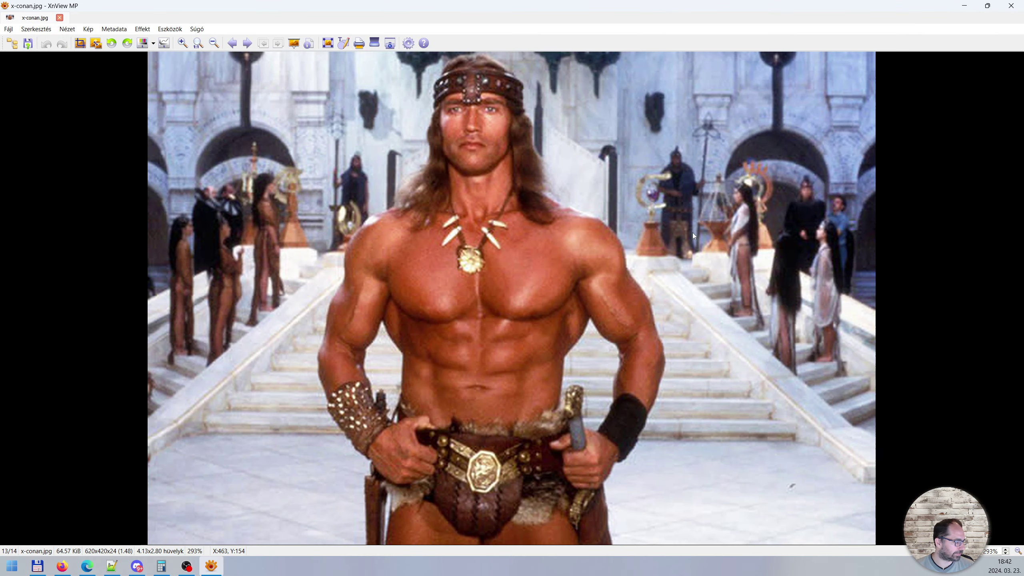
scroll(693, 236, down, 1)
scroll(694, 262, up, 1)
scroll(689, 265, down, 1)
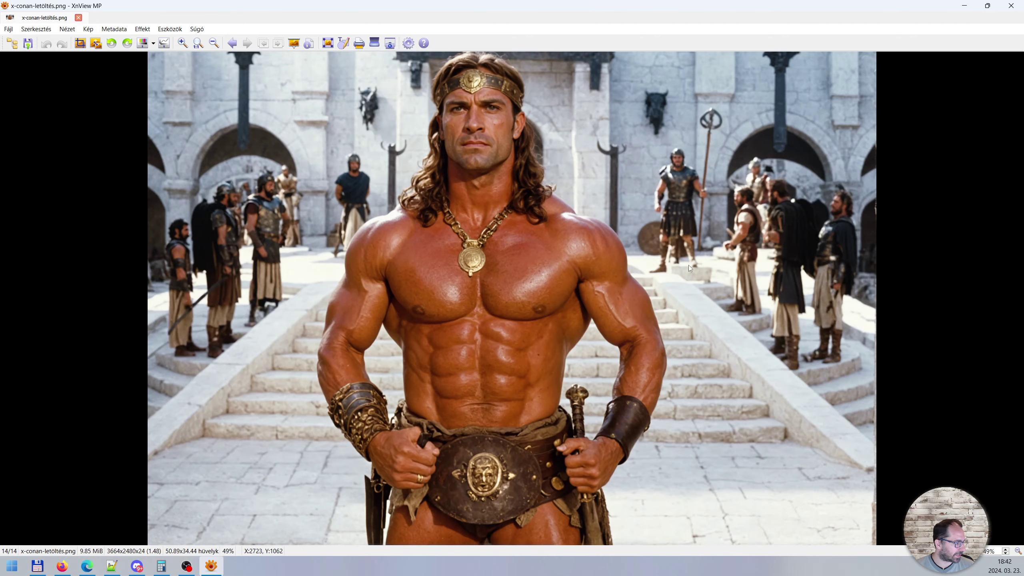
scroll(686, 273, up, 1)
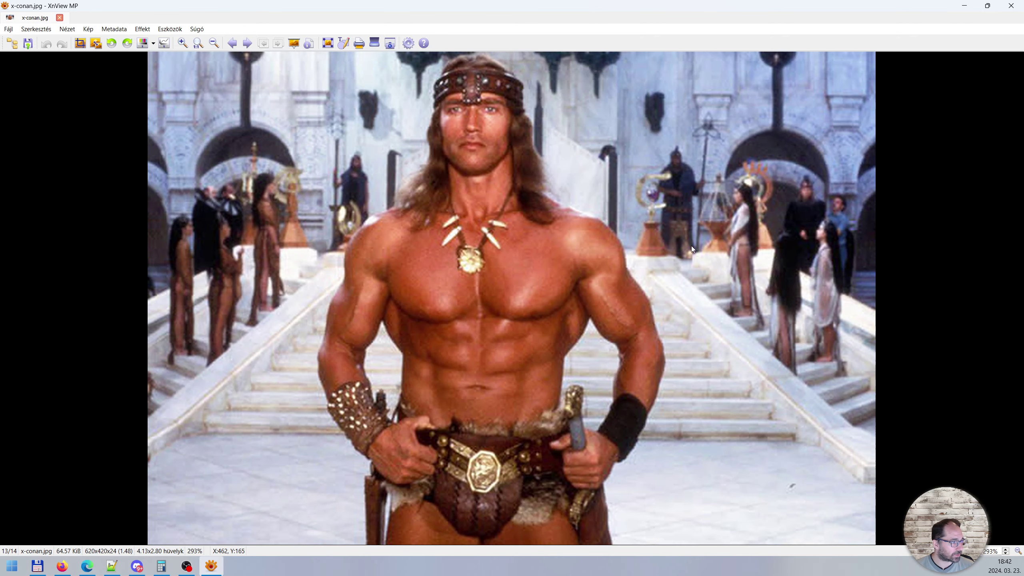
scroll(691, 246, down, 1)
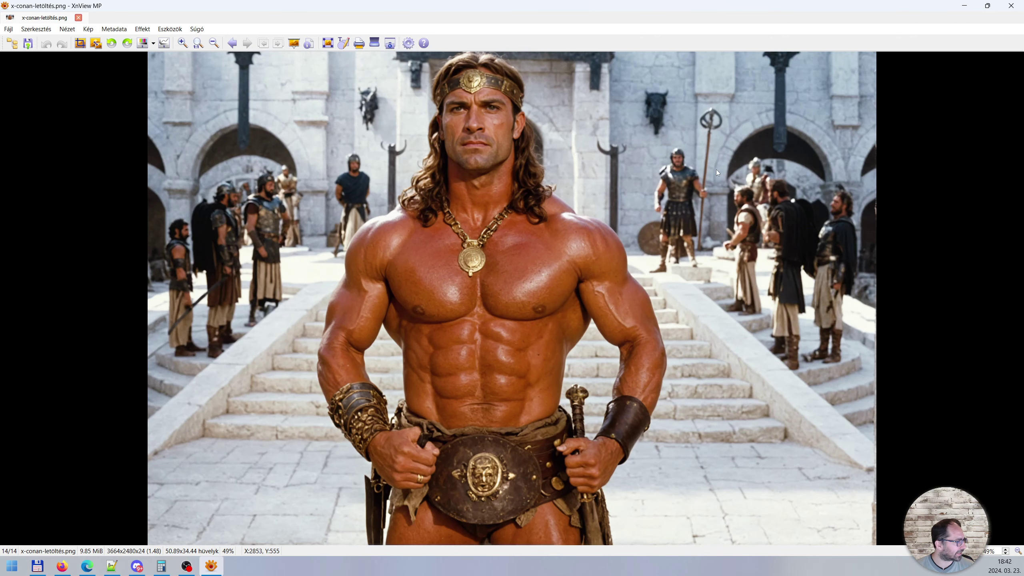
Inspect the soldiers on the right while flipping images, ending on the upscaled PNG.
mouse_move(578, 82)
mouse_down()
mouse_move(663, 164)
mouse_move(743, 295)
mouse_up()
click(681, 350)
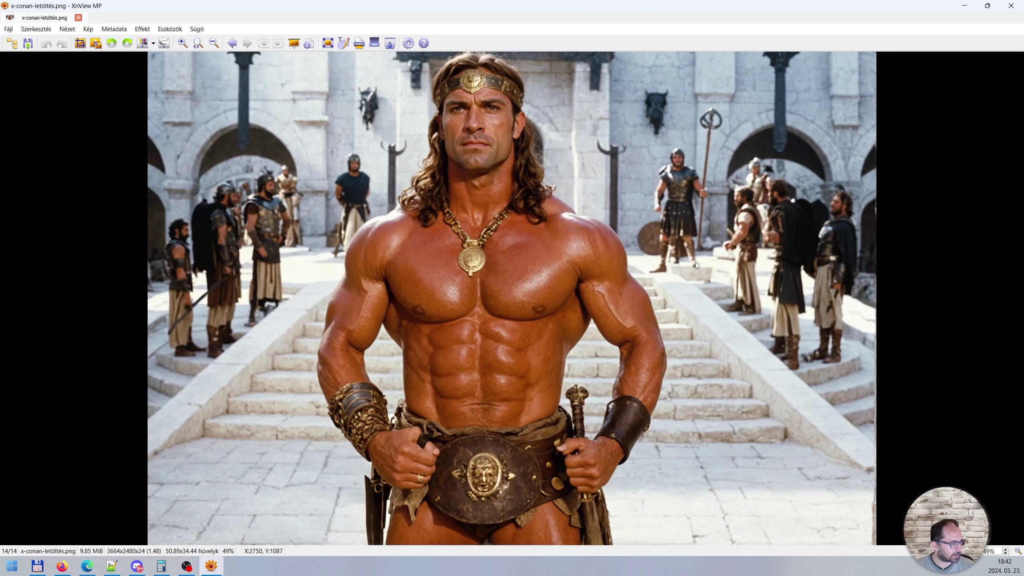
scroll(697, 250, up, 1)
scroll(690, 181, down, 1)
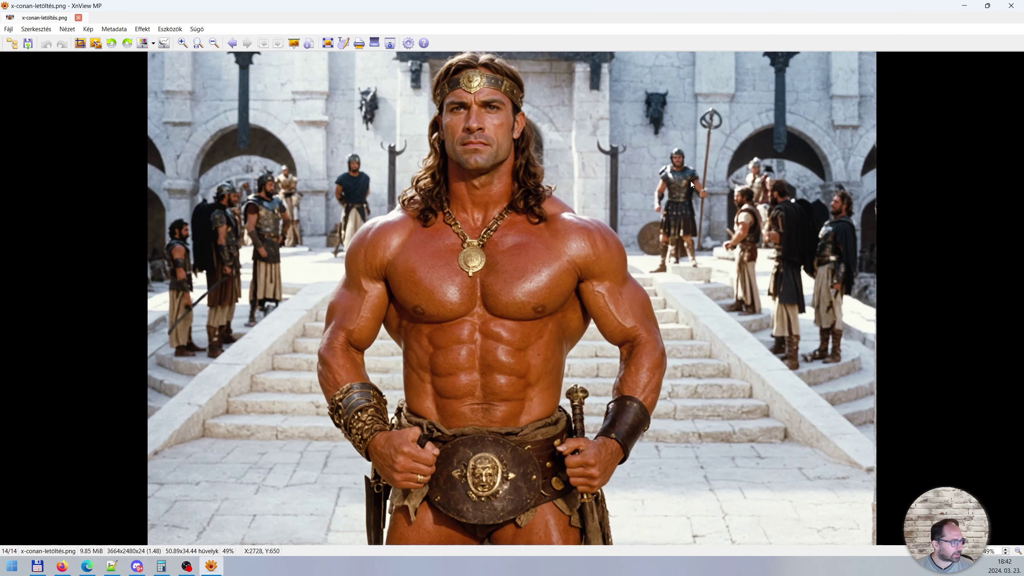
scroll(675, 220, up, 1)
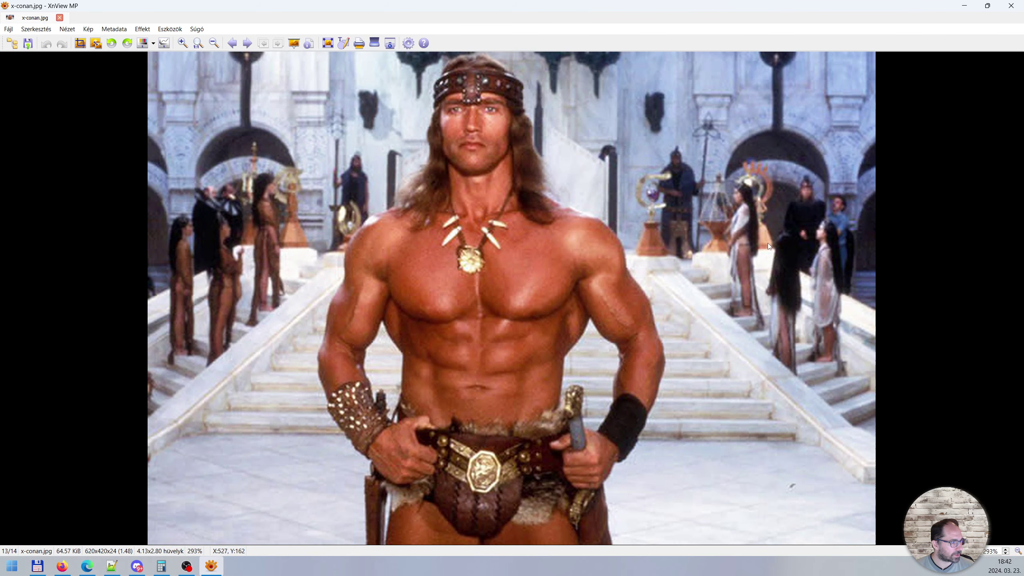
scroll(851, 299, down, 1)
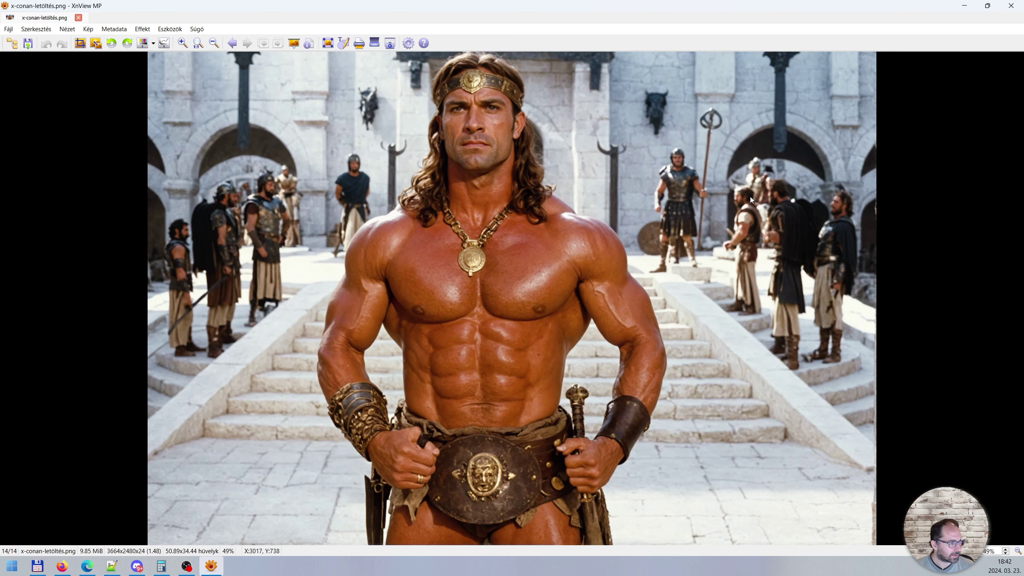
scroll(765, 265, up, 1)
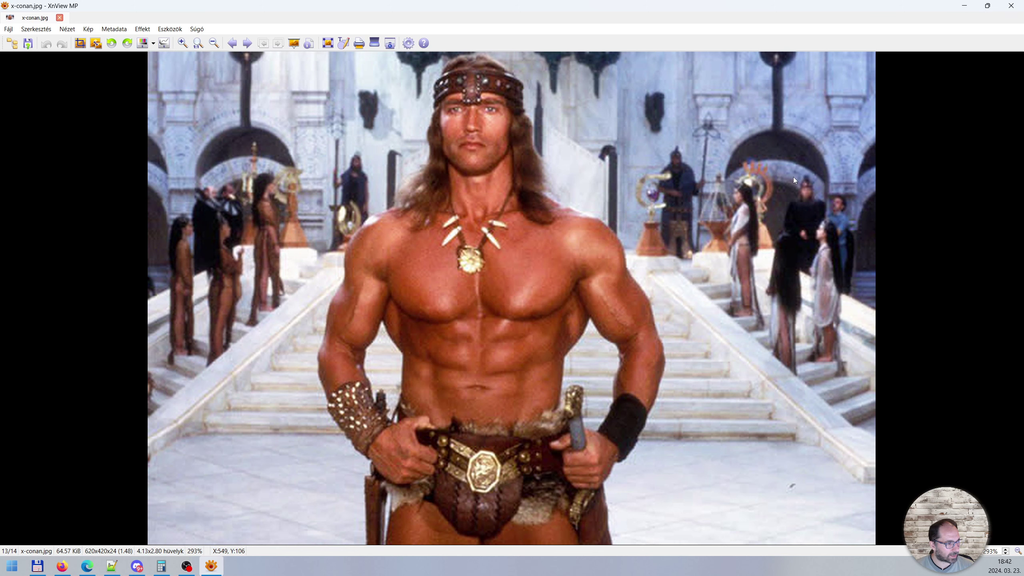
scroll(718, 282, down, 1)
scroll(542, 239, up, 1)
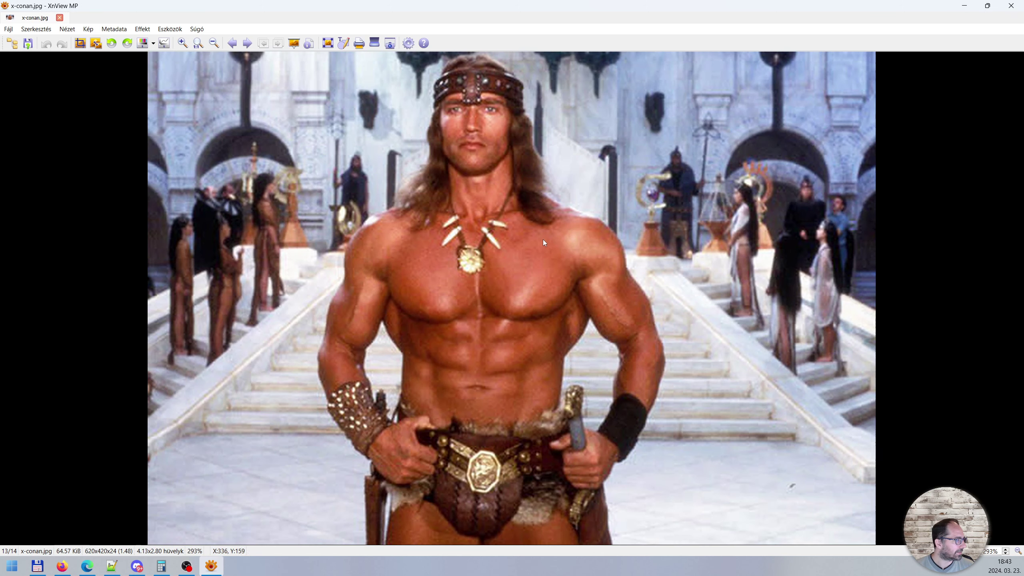
scroll(568, 259, down, 1)
scroll(519, 245, up, 1)
scroll(513, 234, down, 1)
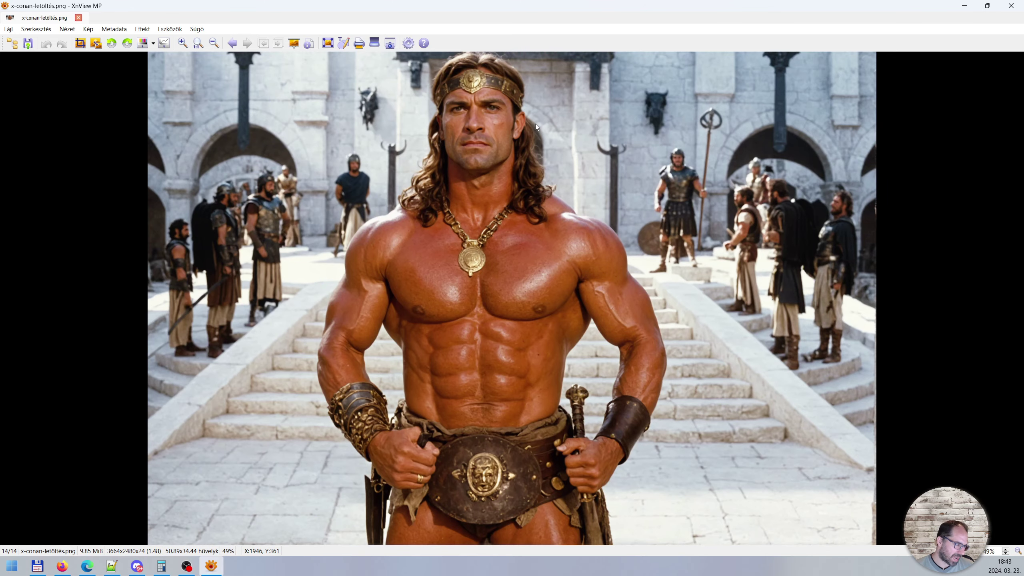
scroll(534, 129, up, 1)
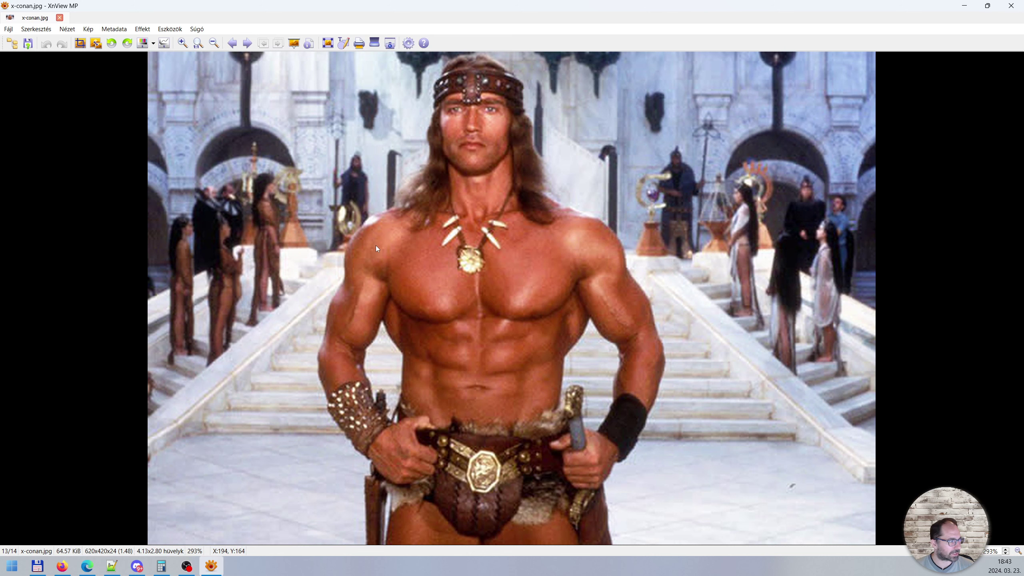
scroll(579, 178, down, 1)
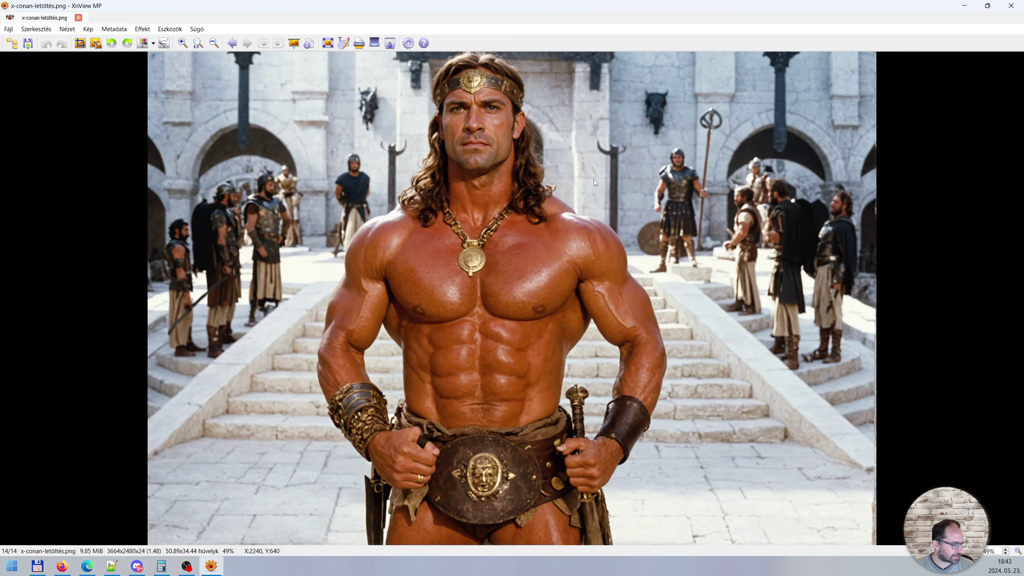
Inspect x-conan-letöltés.png at 100%, panning over the face, chest, abs and belt.
key(plus)
key(plus)
key(plus)
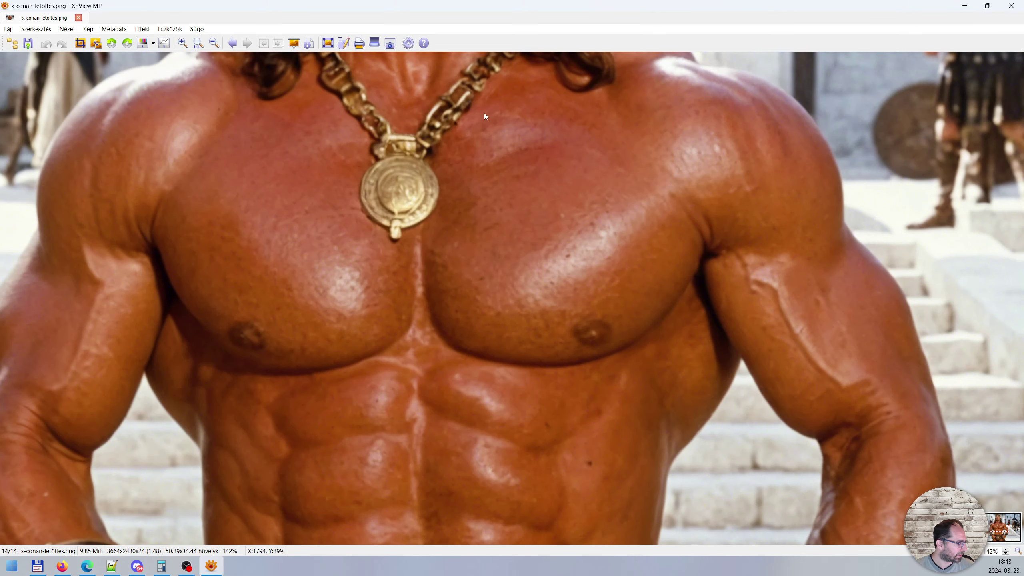
drag(484, 116, 599, 392)
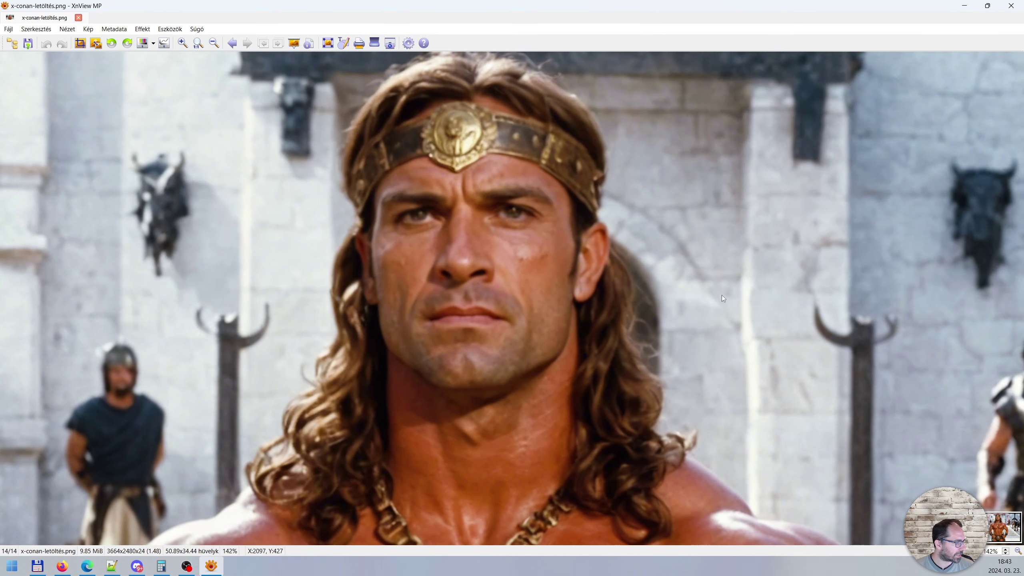
key(slash)
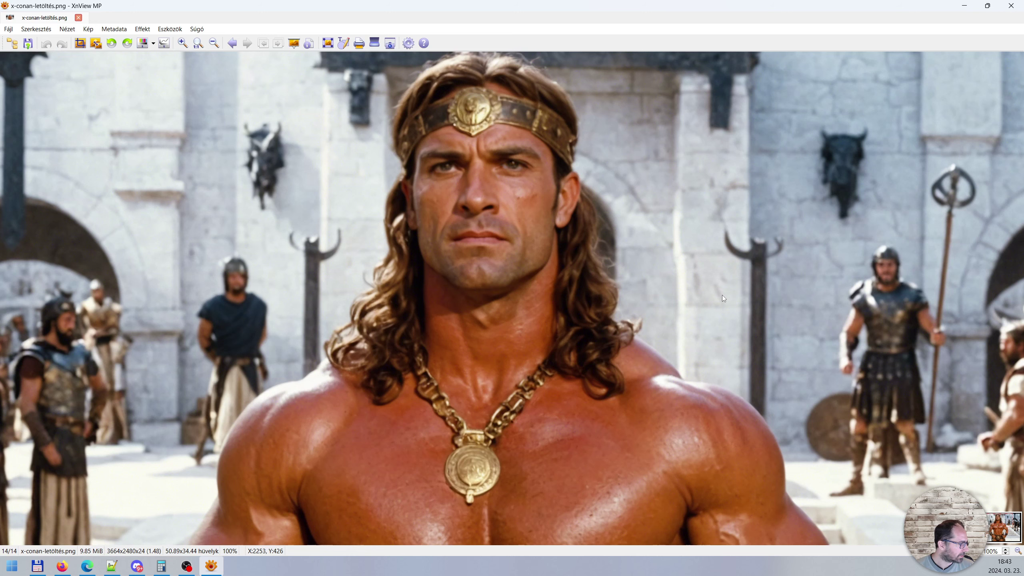
scroll(692, 410, down, 4)
scroll(645, 282, down, 1)
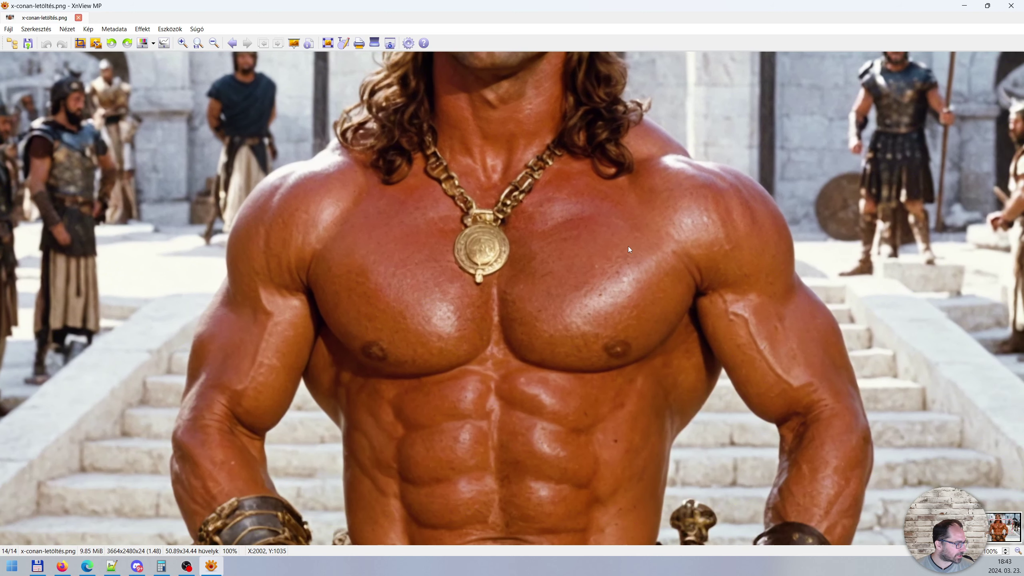
drag(465, 306, 496, 246)
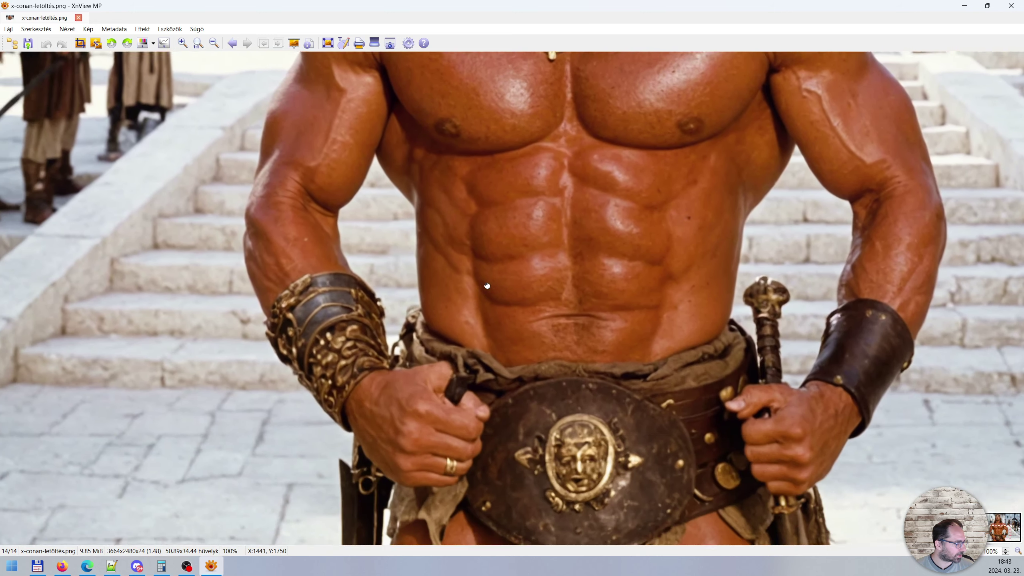
Pan to the soldiers on the right, fit the image at 51%, then return to x-conan.jpg.
scroll(497, 245, up, 1)
scroll(524, 260, up, 4)
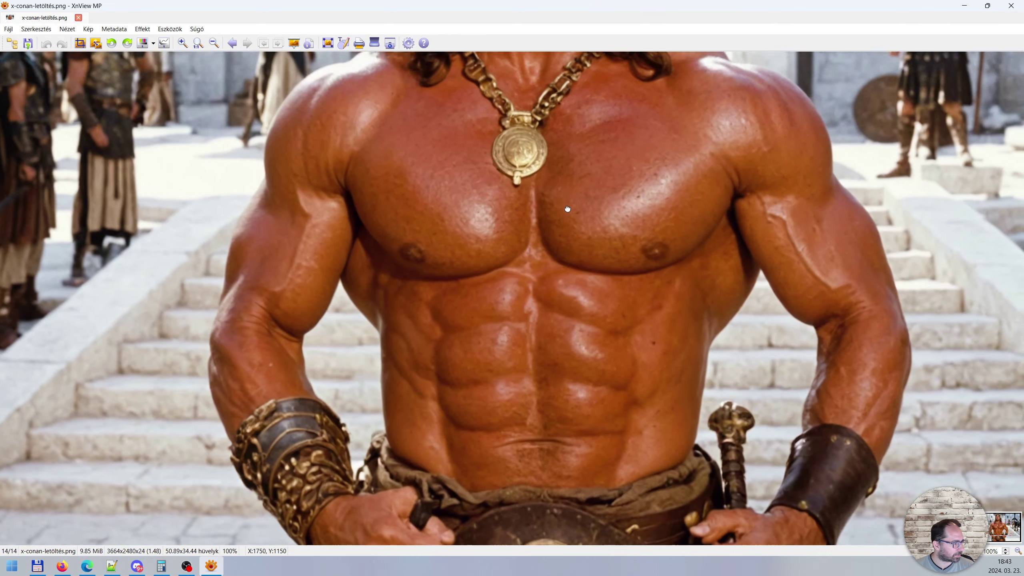
scroll(641, 269, up, 4)
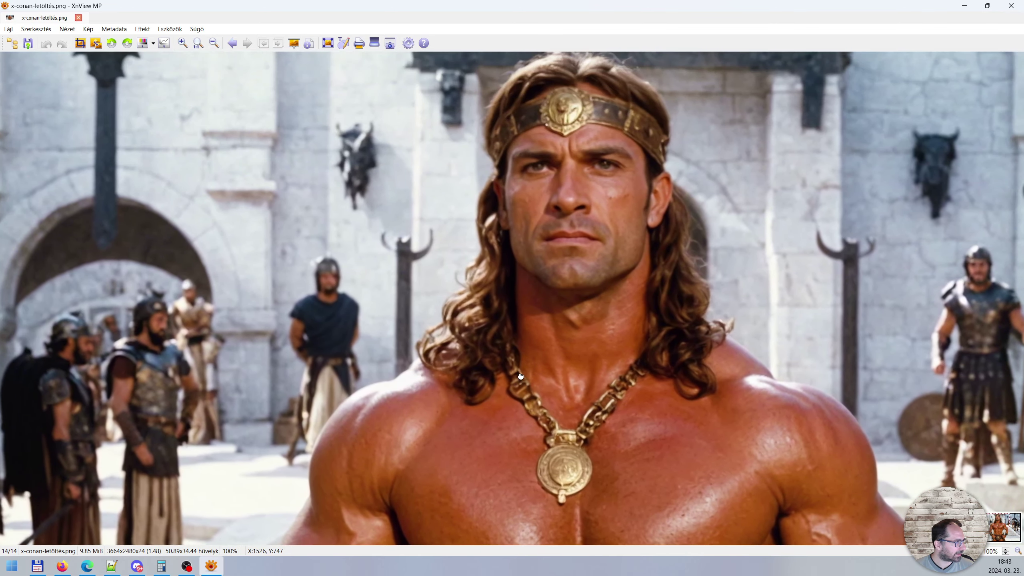
scroll(629, 214, right, 6)
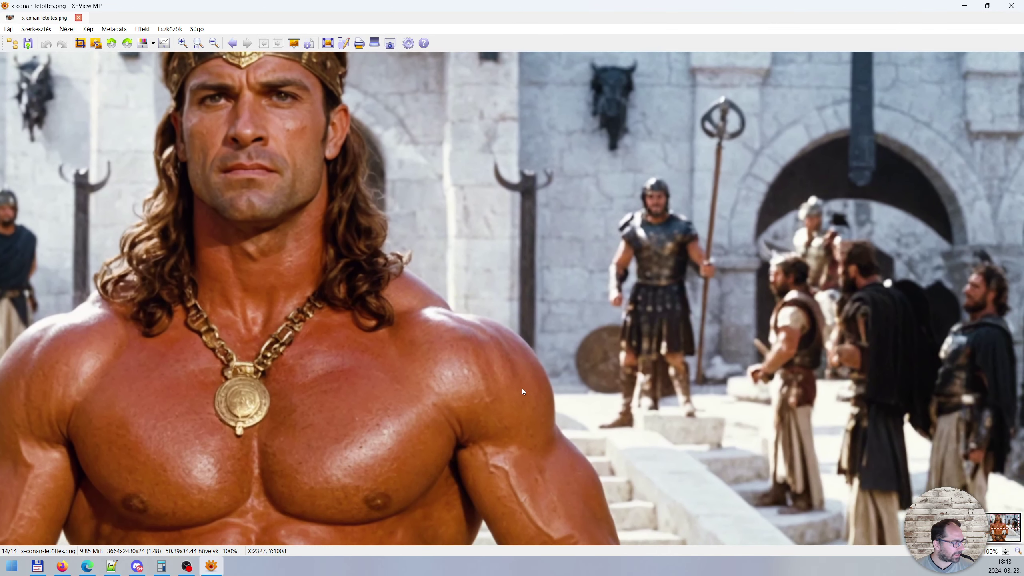
drag(521, 388, 566, 309)
key(KP_Divide)
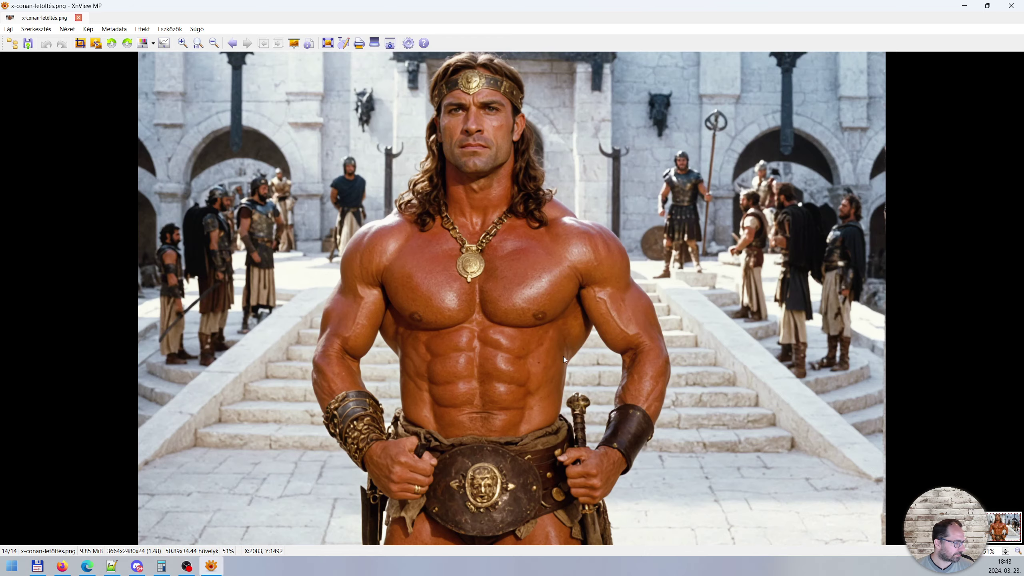
scroll(563, 356, up, 1)
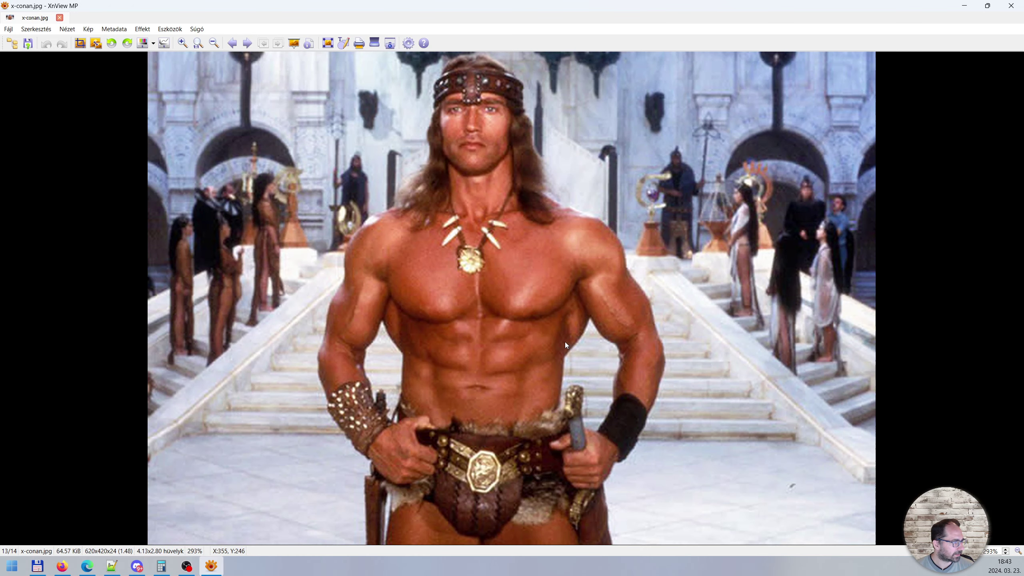
Flip back and forth between the original x-conan.jpg and its upscaled versions.
scroll(565, 342, down, 1)
scroll(567, 350, up, 1)
scroll(561, 347, down, 1)
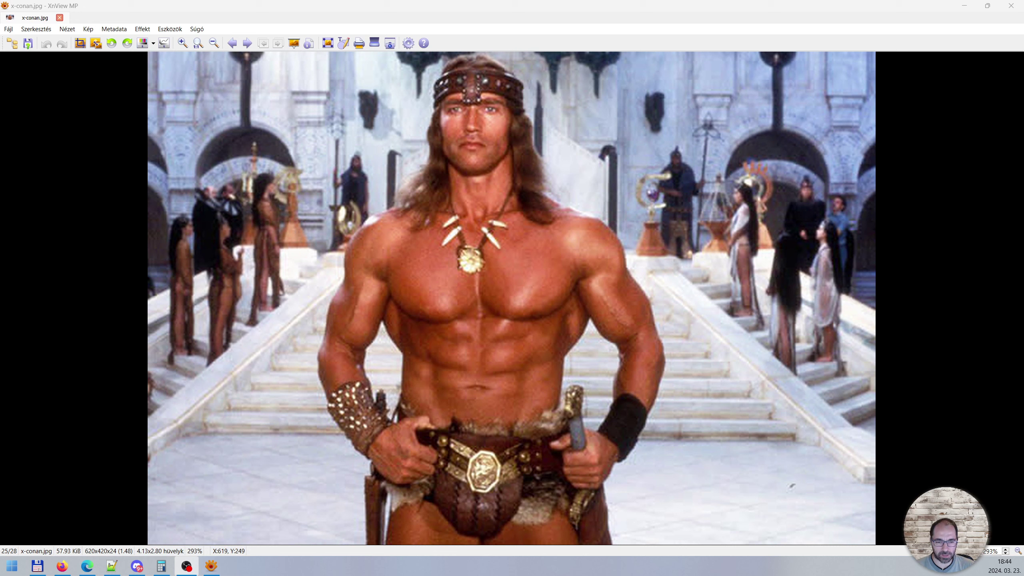
scroll(690, 244, down, 1)
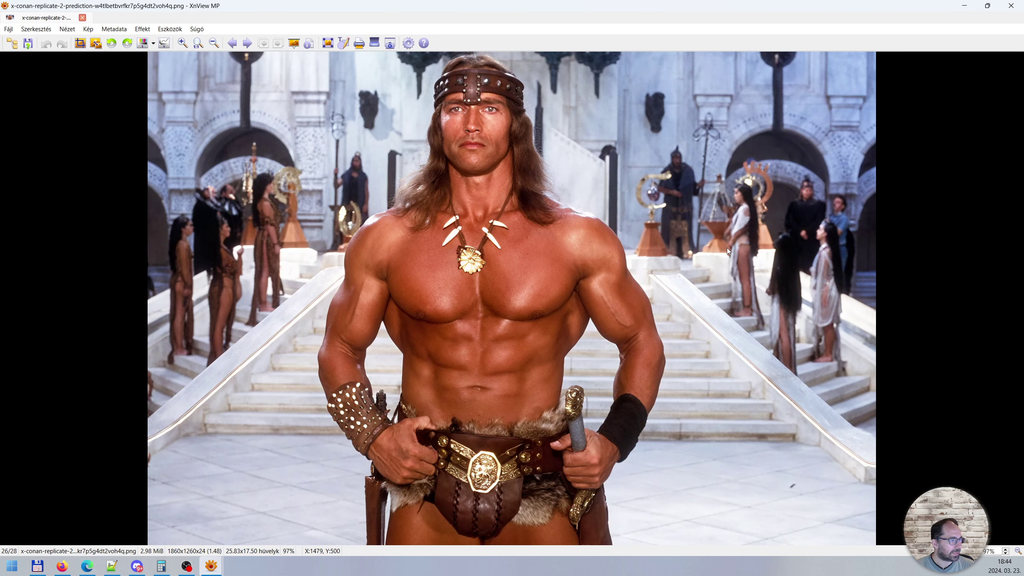
scroll(727, 249, up, 1)
scroll(721, 250, down, 1)
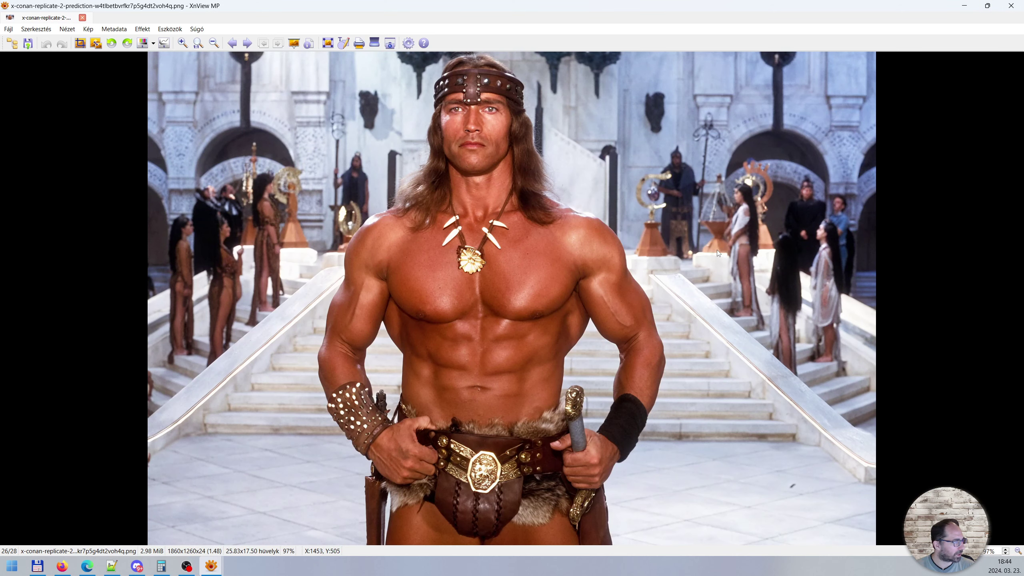
scroll(713, 256, up, 1)
scroll(713, 257, down, 1)
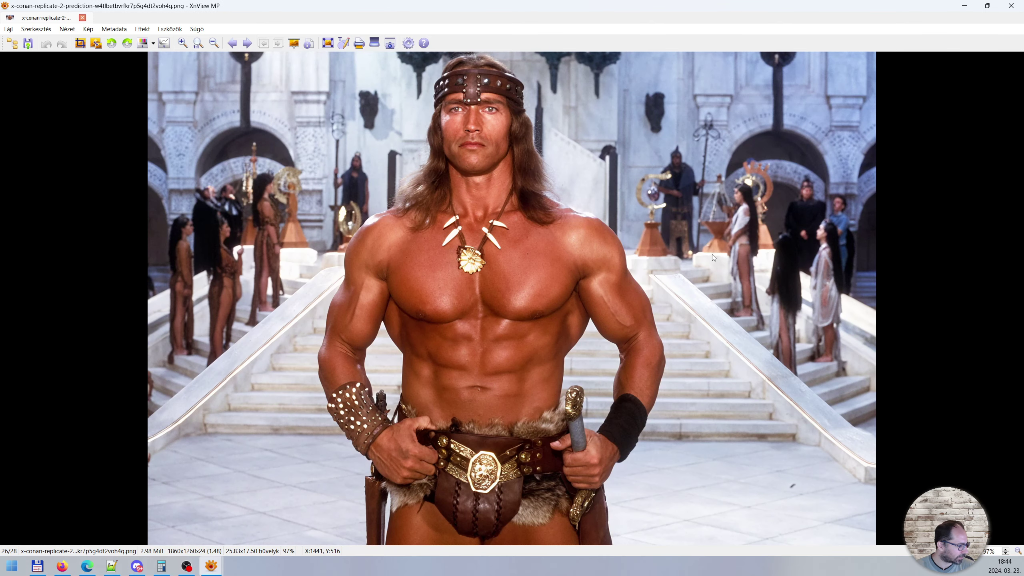
scroll(709, 257, up, 1)
scroll(709, 256, down, 1)
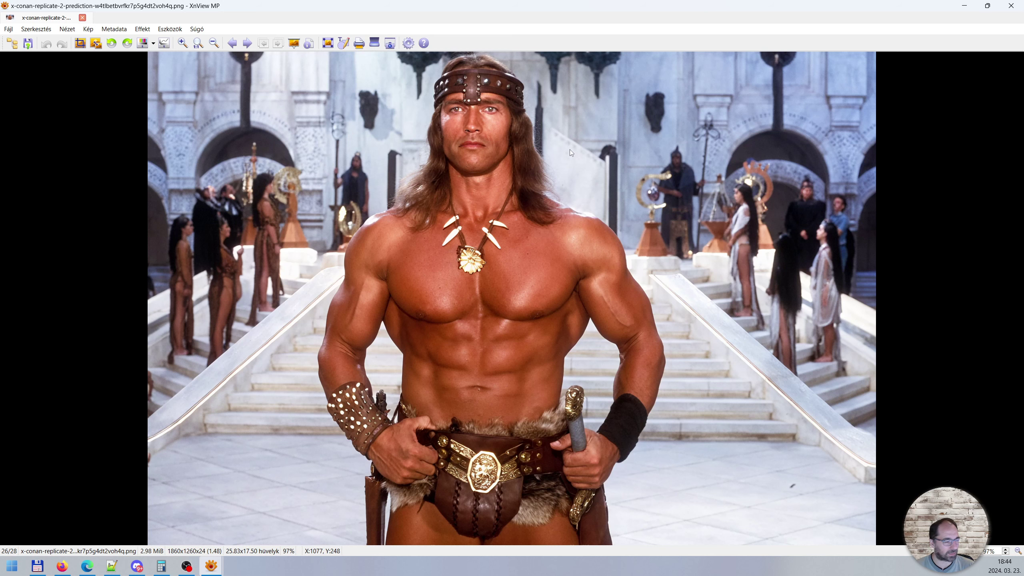
scroll(532, 118, up, 1)
scroll(533, 118, down, 1)
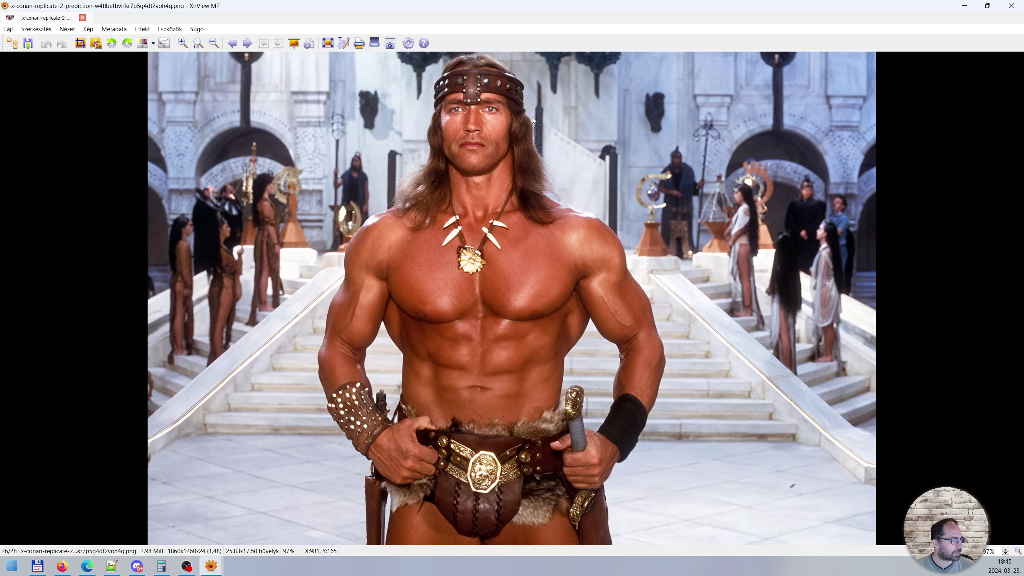
scroll(526, 117, up, 1)
scroll(525, 119, down, 1)
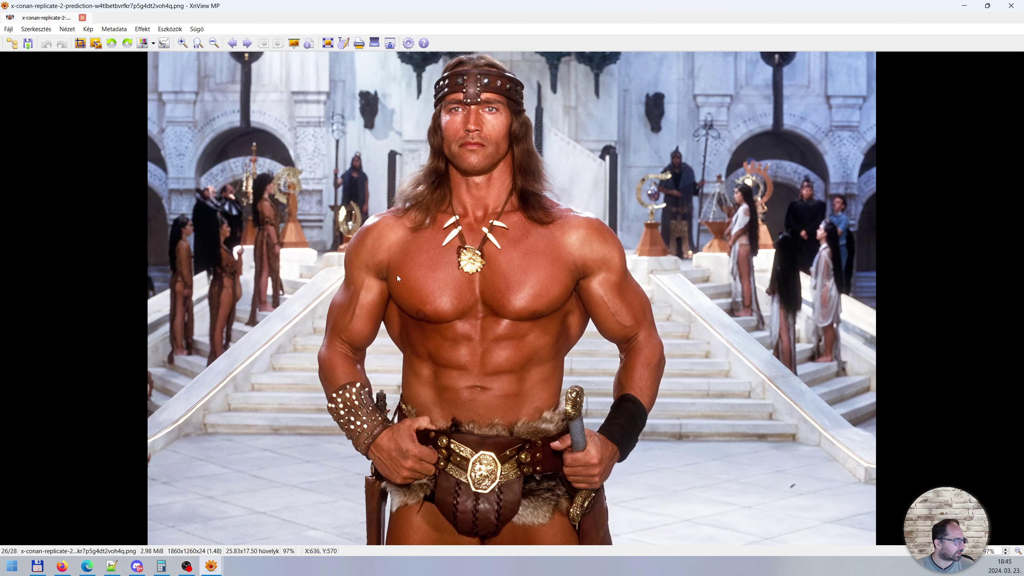
scroll(397, 276, up, 1)
scroll(397, 276, down, 1)
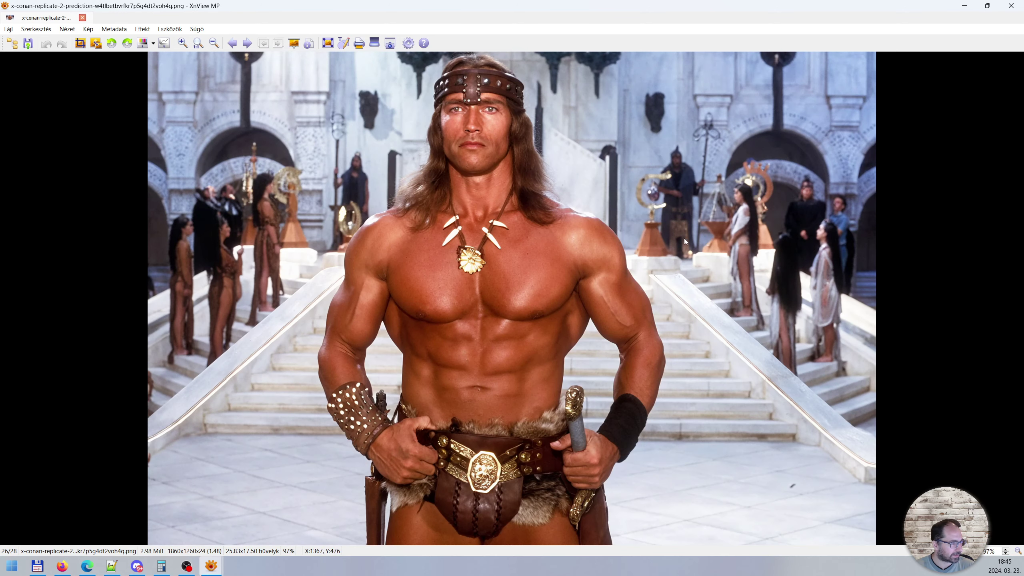
scroll(685, 202, up, 1)
scroll(687, 170, down, 1)
Mark then clear a 665x815 area, and zoom into the original image's chest.
drag(609, 72, 869, 399)
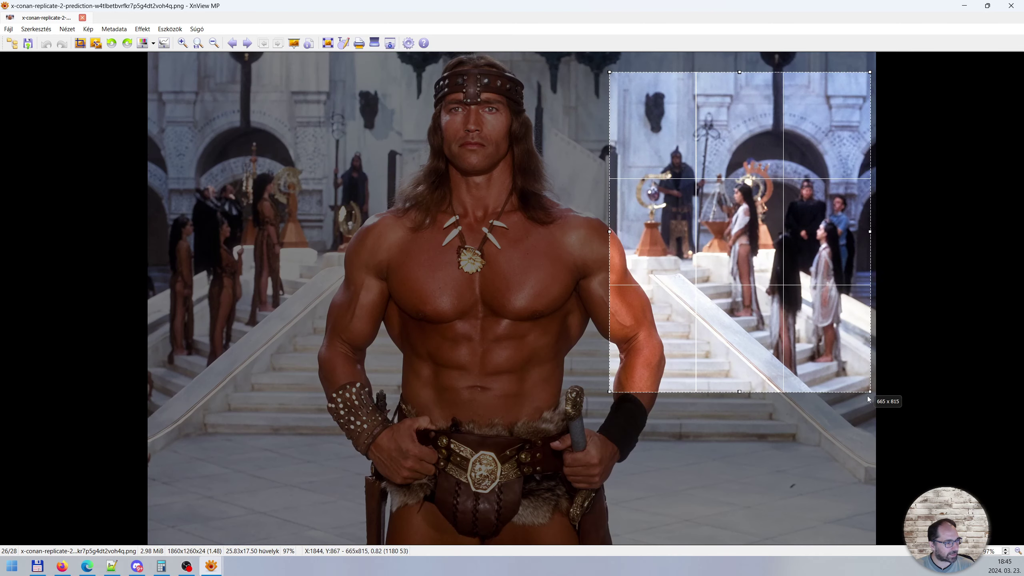
click(730, 240)
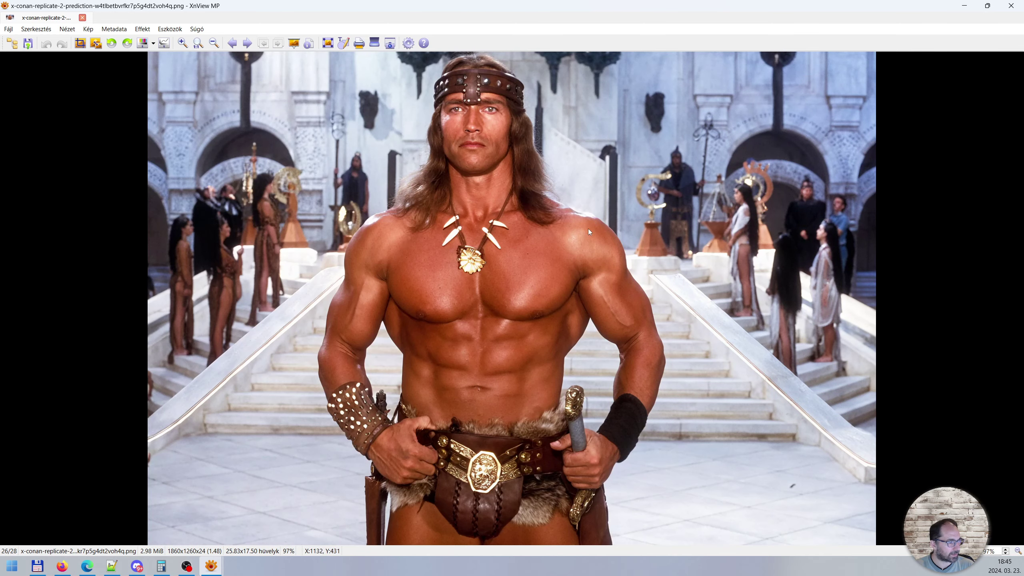
scroll(596, 204, up, 1)
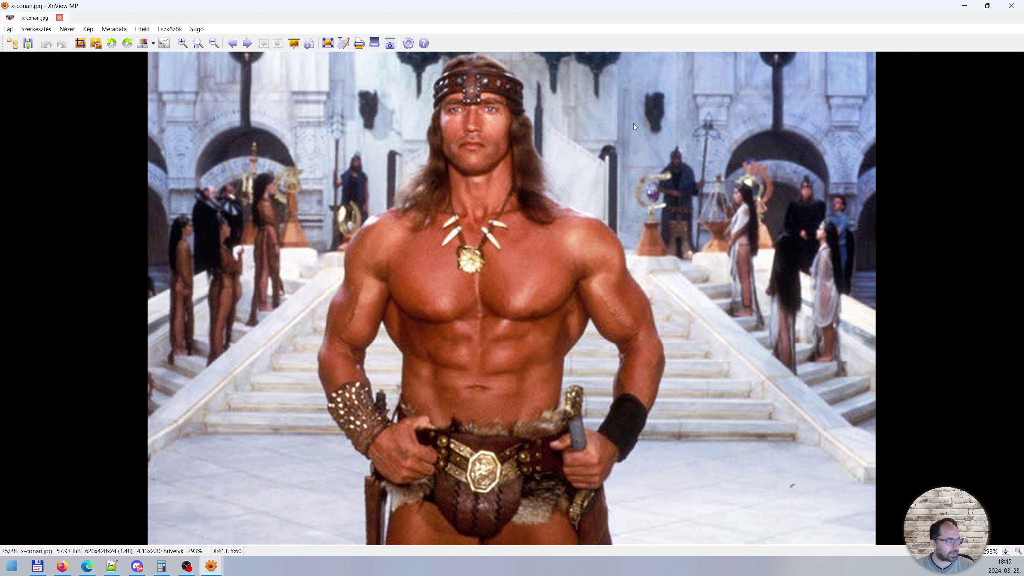
key(plus)
key(plus)
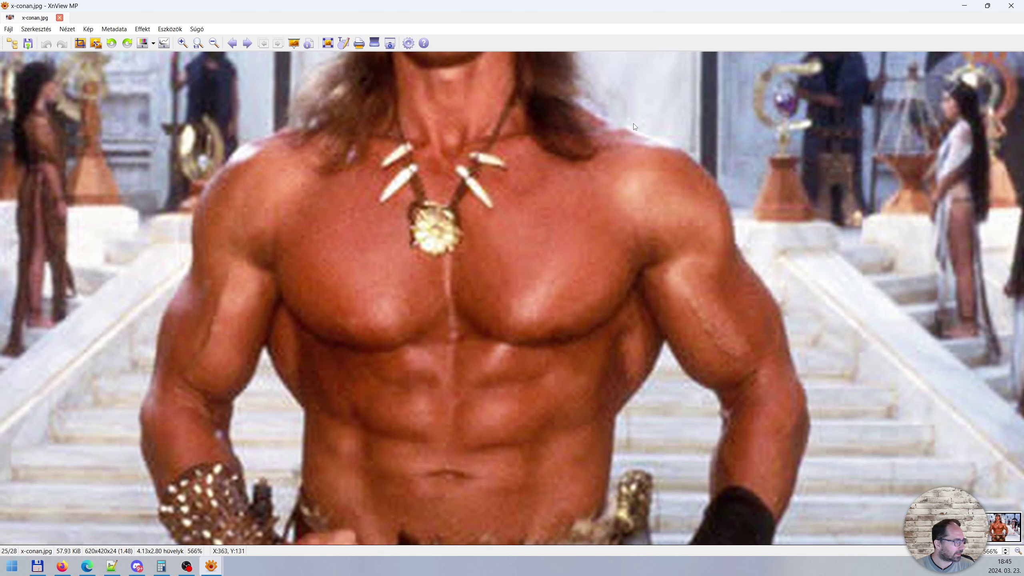
drag(538, 100, 562, 299)
Switch to the replicate-2 upscale and view it at 200%.
key(Page_Down)
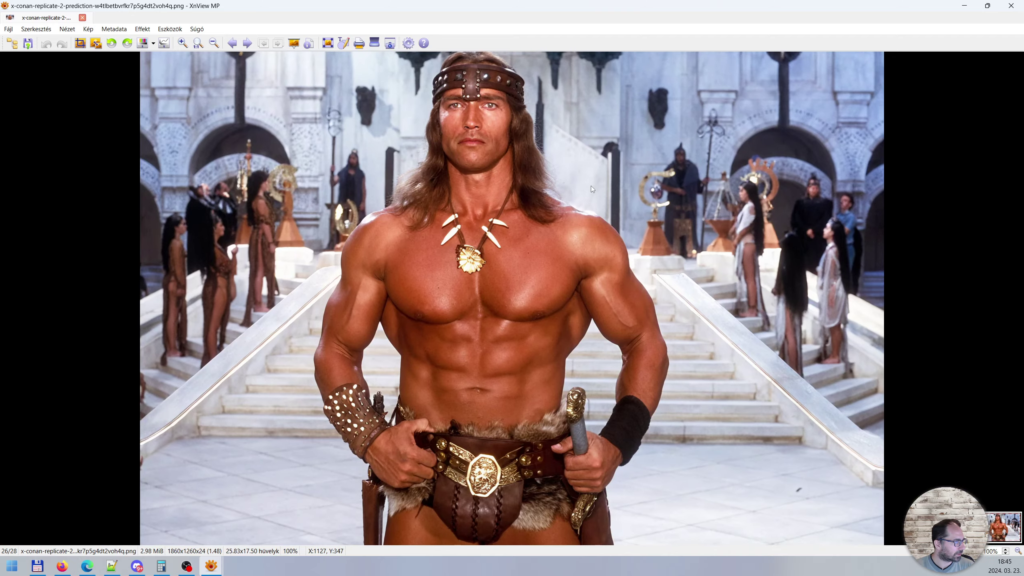
key(plus)
key(plus)
scroll(588, 184, up, 5)
scroll(571, 244, up, 5)
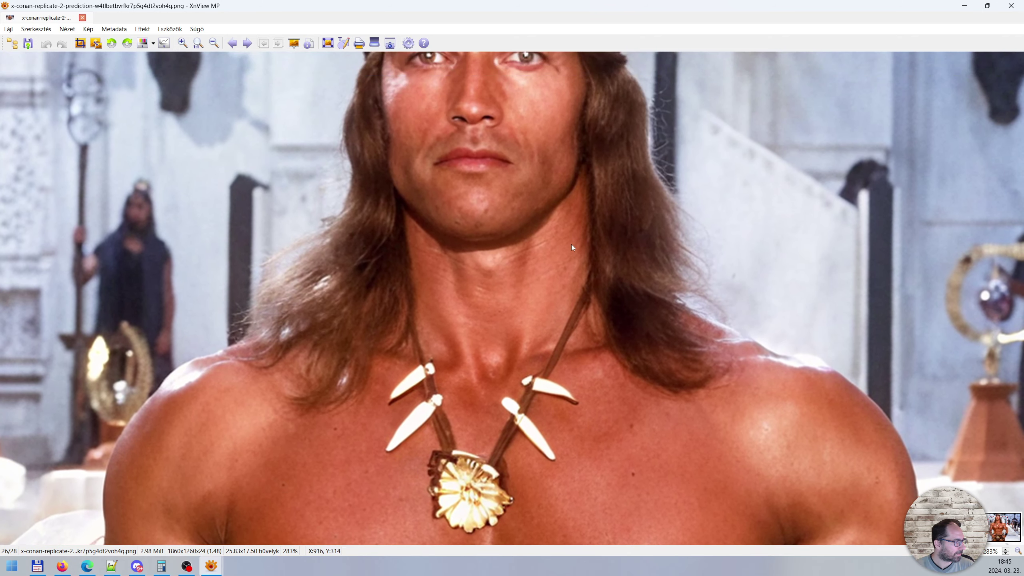
key(minus)
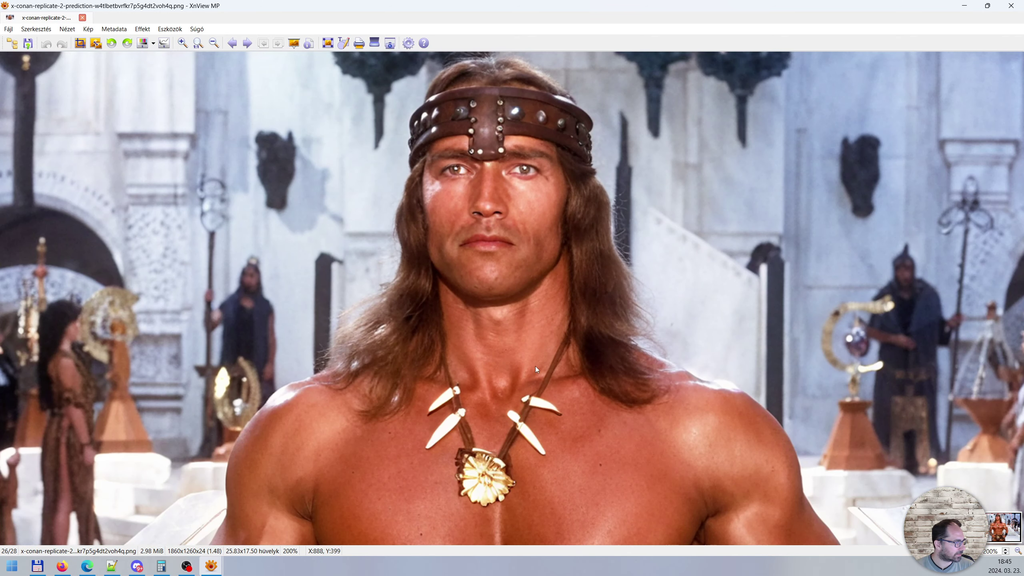
scroll(560, 330, left, 1)
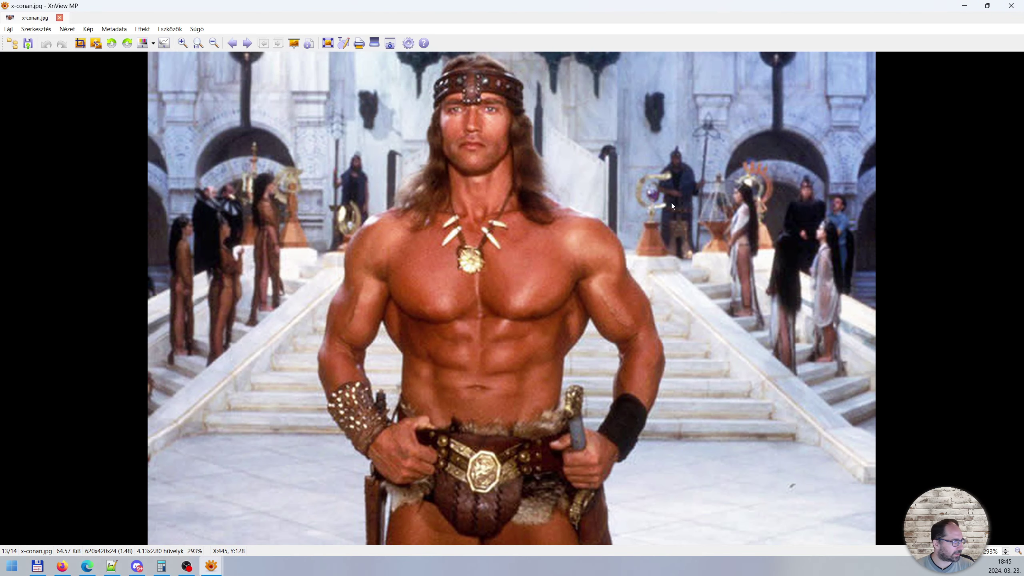
Zoom the original to 800% on the face, then restore and reposition the replicate viewer window.
key(KP_Add)
key(KP_Add)
key(KP_Add)
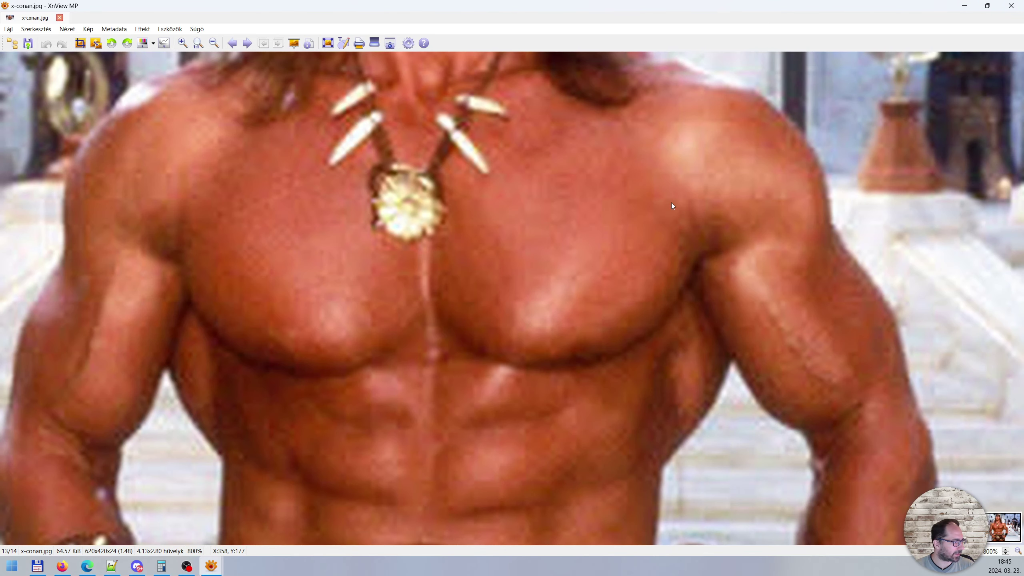
drag(671, 202, 721, 411)
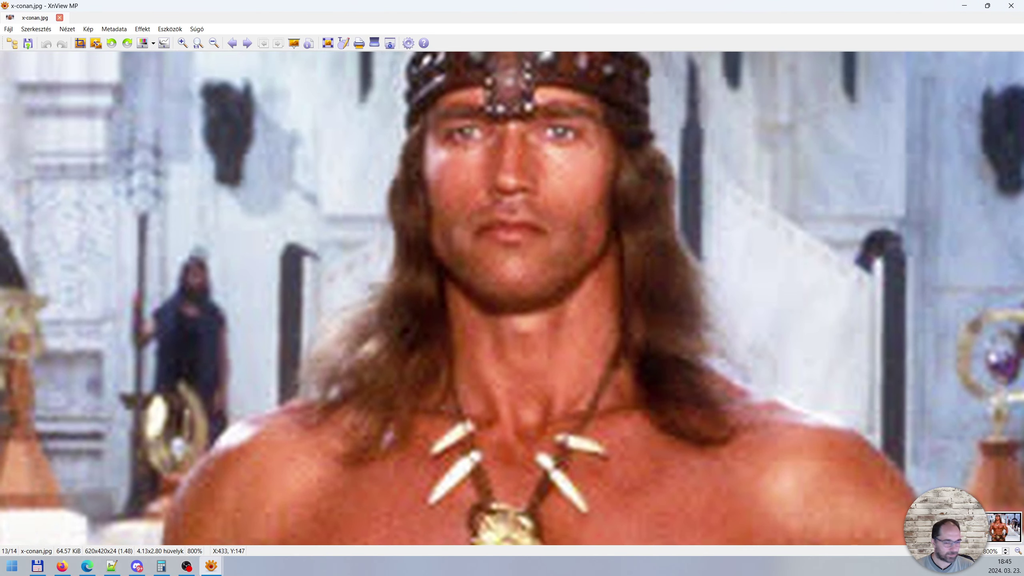
key(alt+Tab)
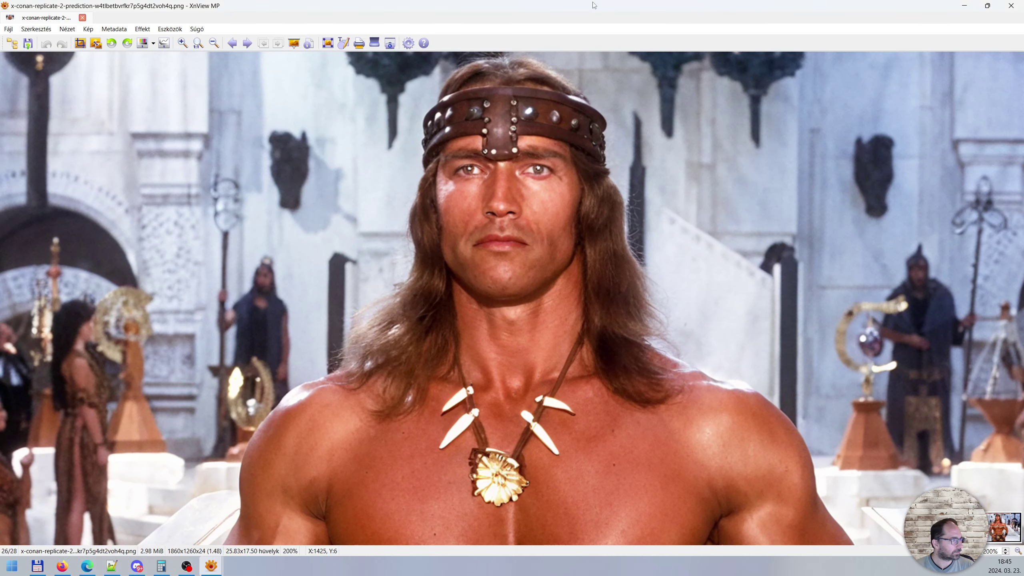
drag(529, 9, 587, 31)
Snap the replicate viewer right and x-conan.jpg left, then advance the left viewer to x-conan-letöltés.png.
key(super+Right)
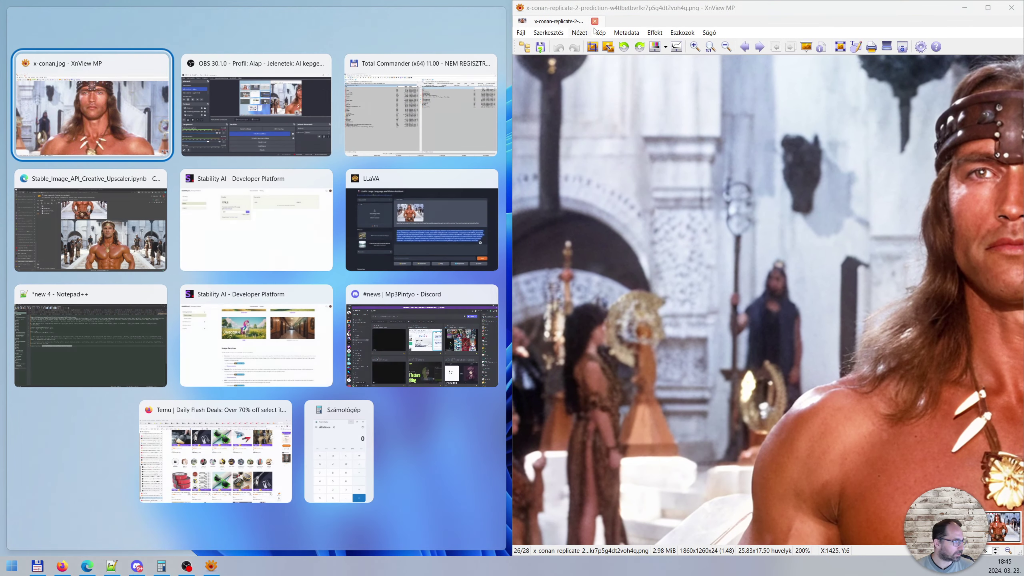
click(120, 144)
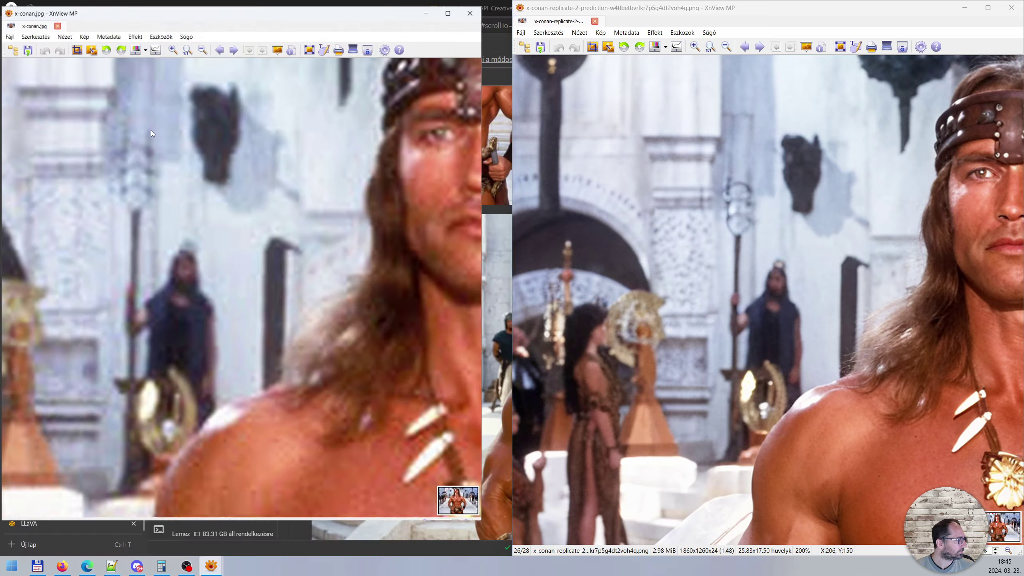
key(alt+Tab)
key(alt+Tab)
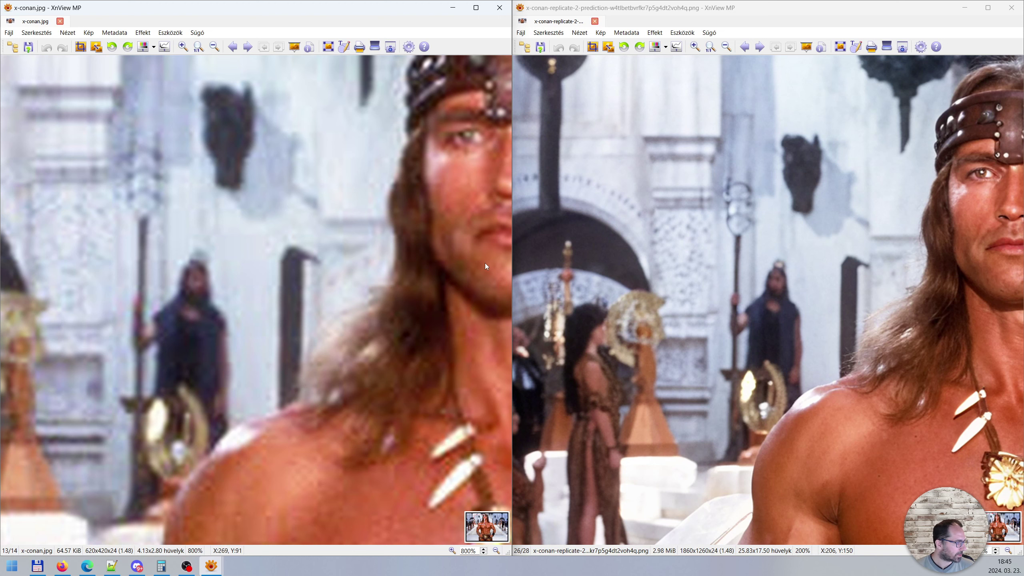
click(405, 270)
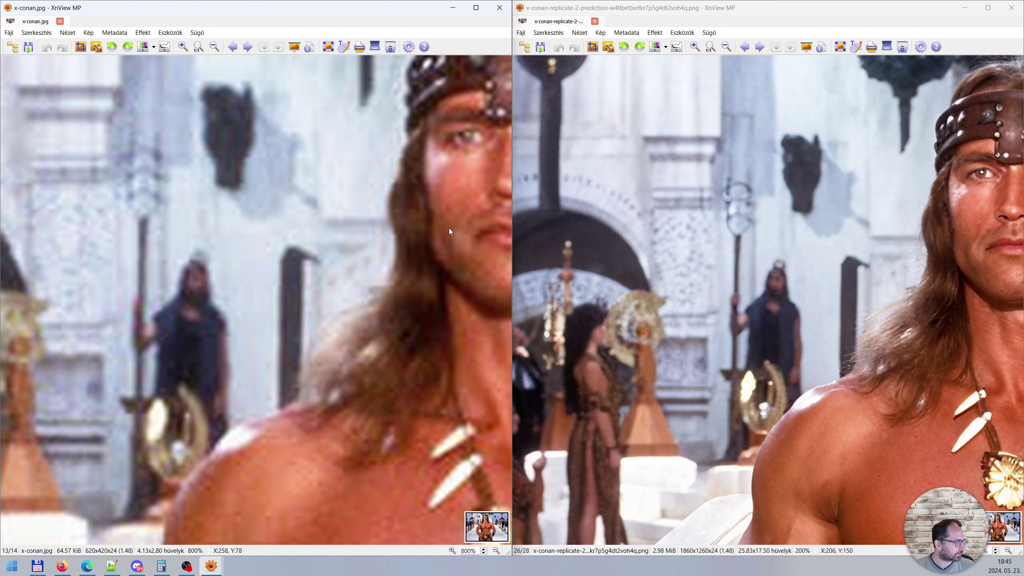
scroll(448, 229, down, 1)
Zoom the left x-conan-letöltés.png to 100% and centre it on the face.
scroll(299, 231, up, 1)
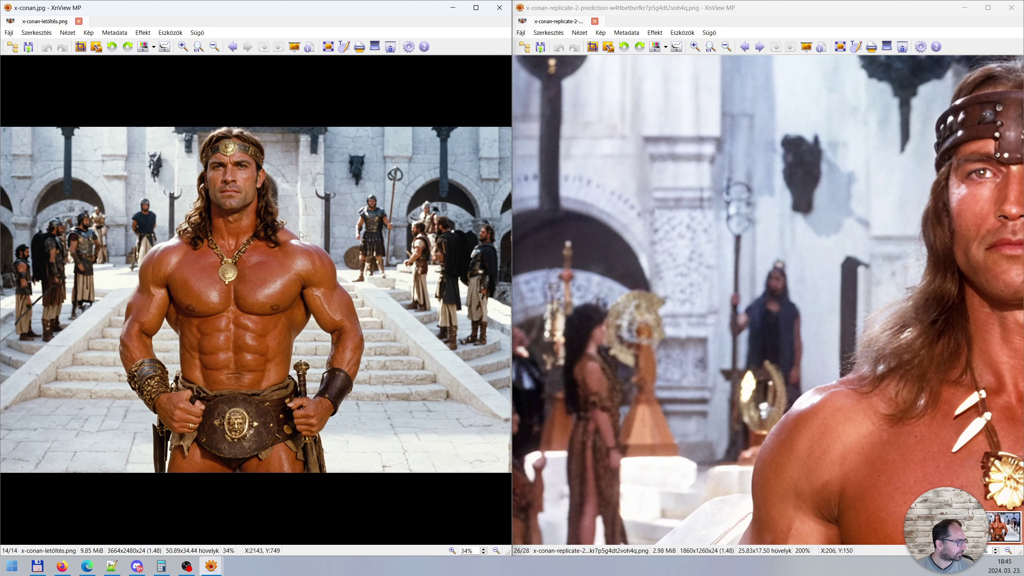
scroll(299, 231, down, 1)
key(plus)
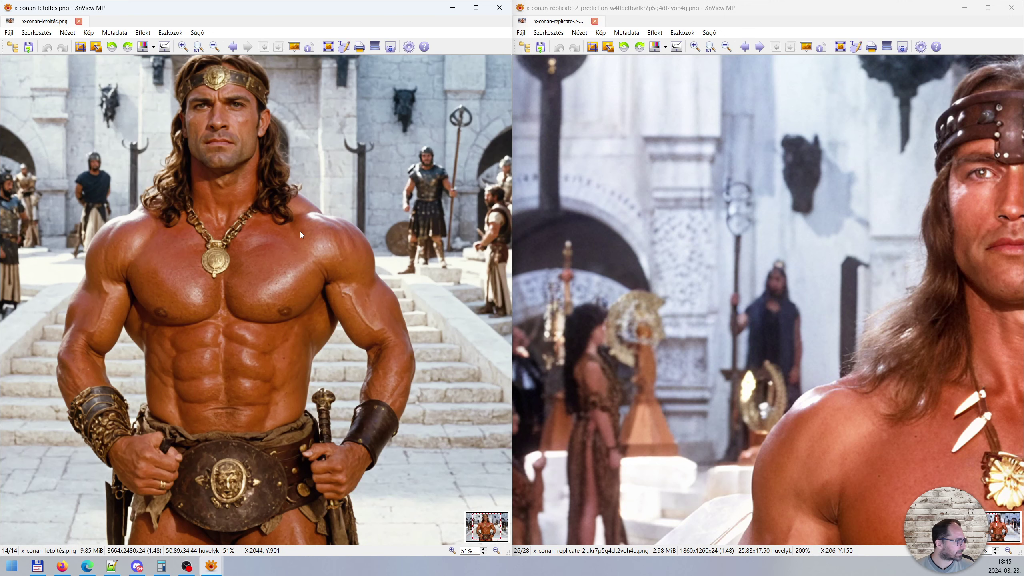
key(plus)
key(plus)
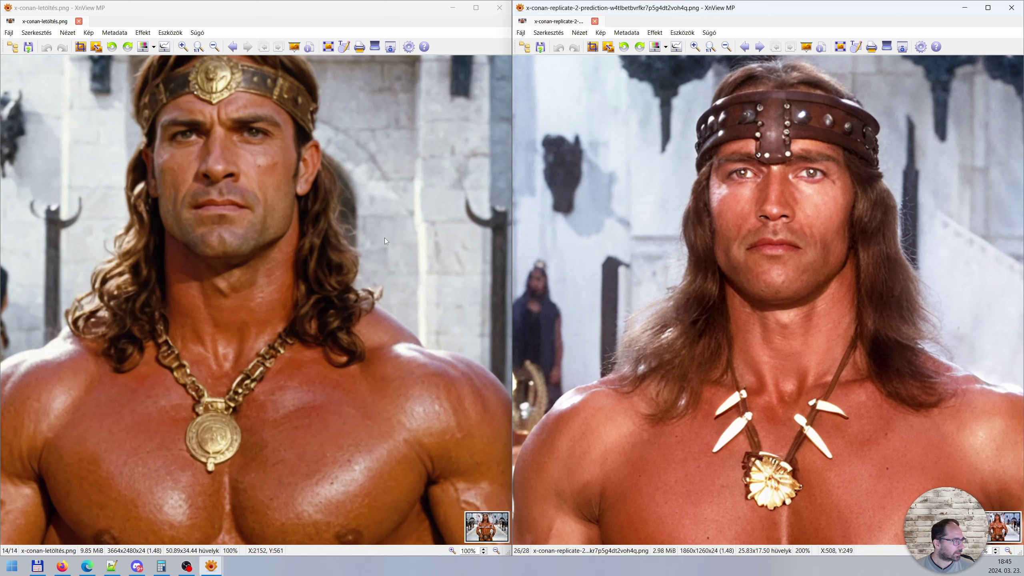
drag(305, 247, 353, 287)
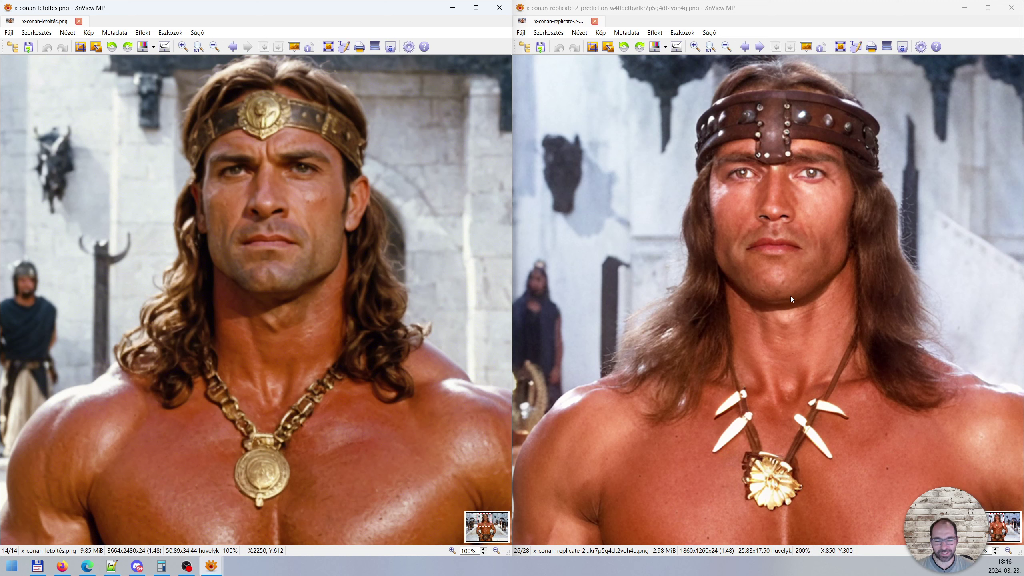
scroll(796, 294, up, 1)
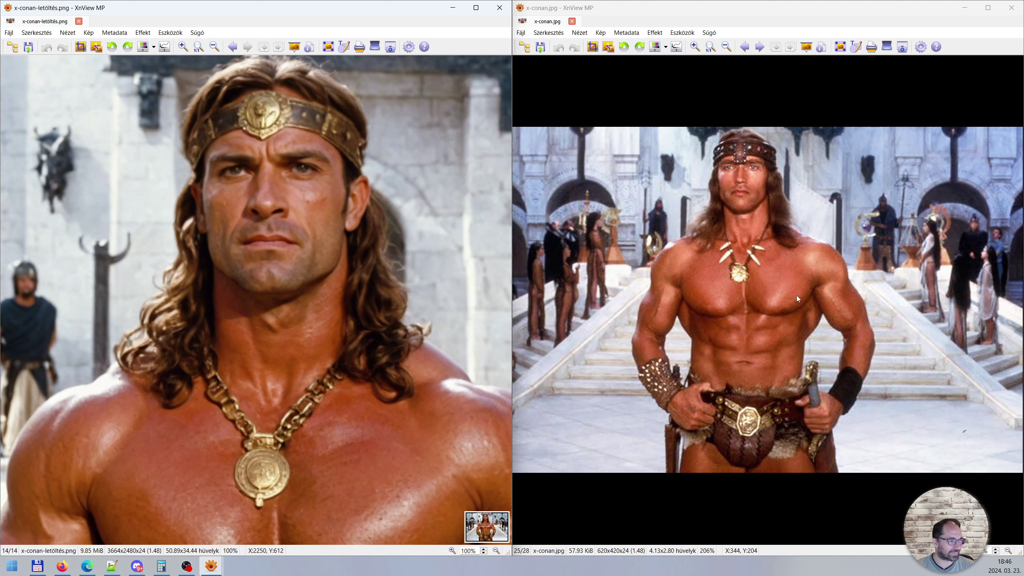
scroll(796, 296, down, 1)
key(plus)
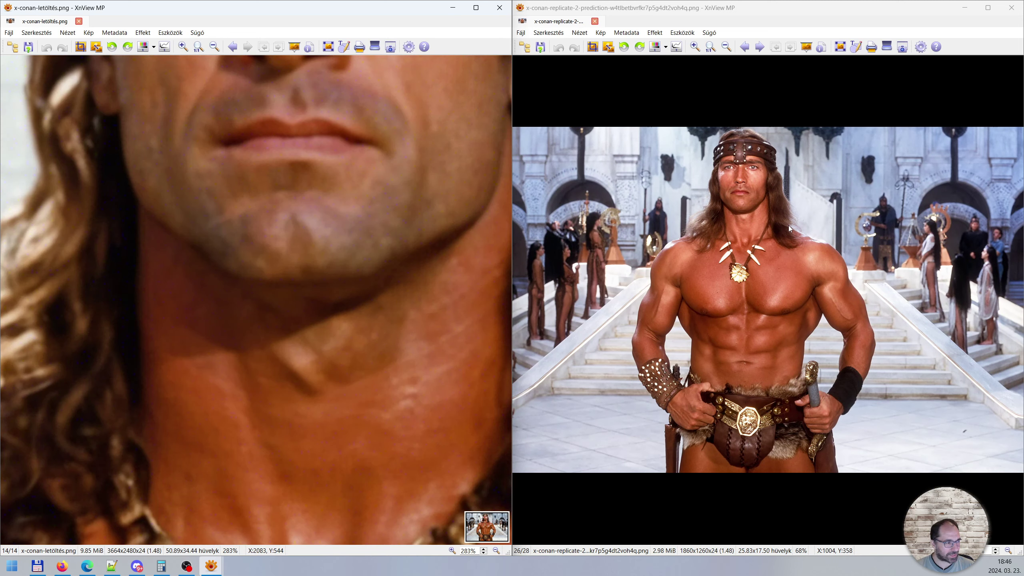
key(slash)
Pan the right replicate-2 image at 200% to show the face.
click(804, 218)
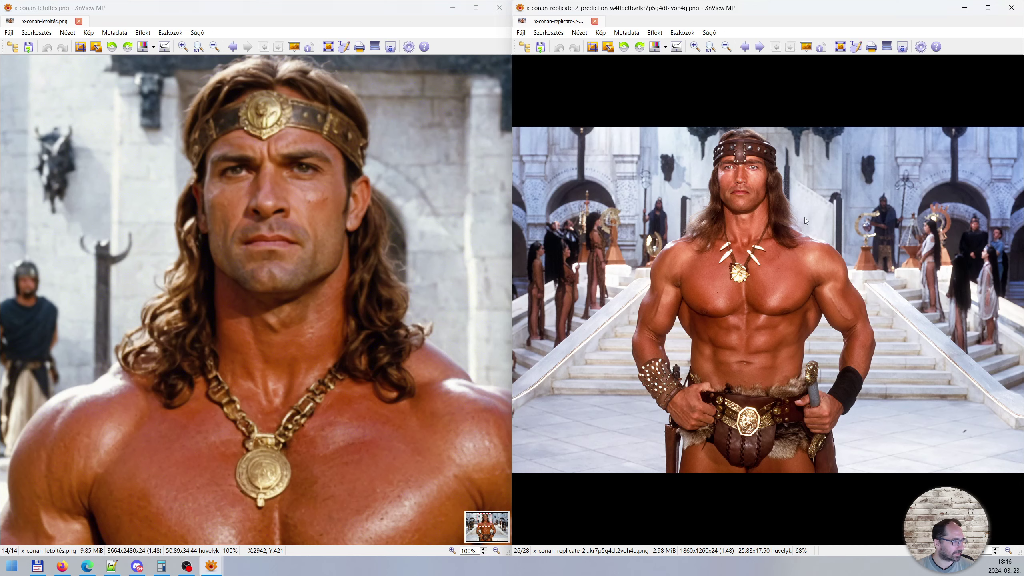
scroll(805, 218, up, 3)
drag(736, 165, 760, 435)
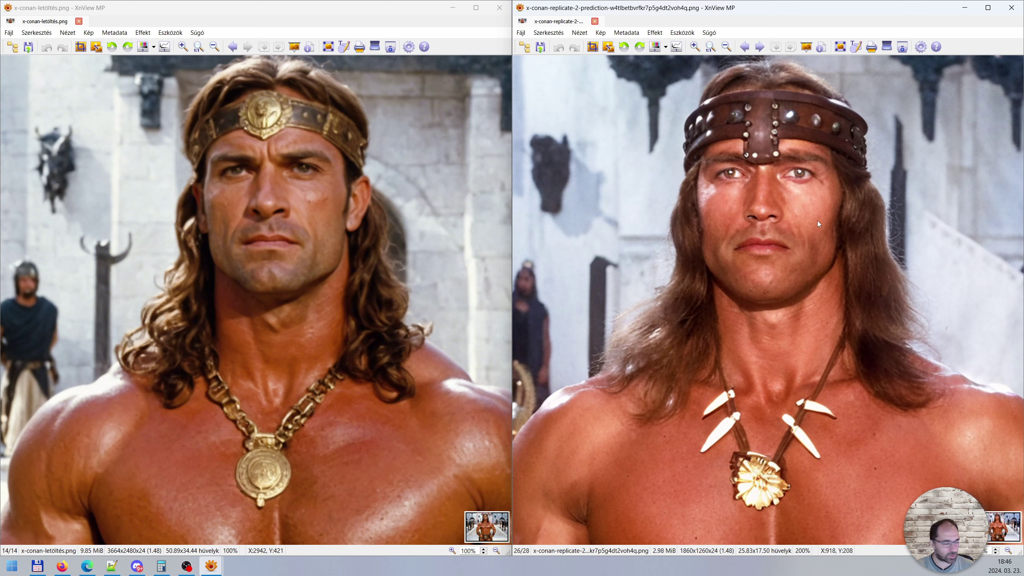
click(307, 260)
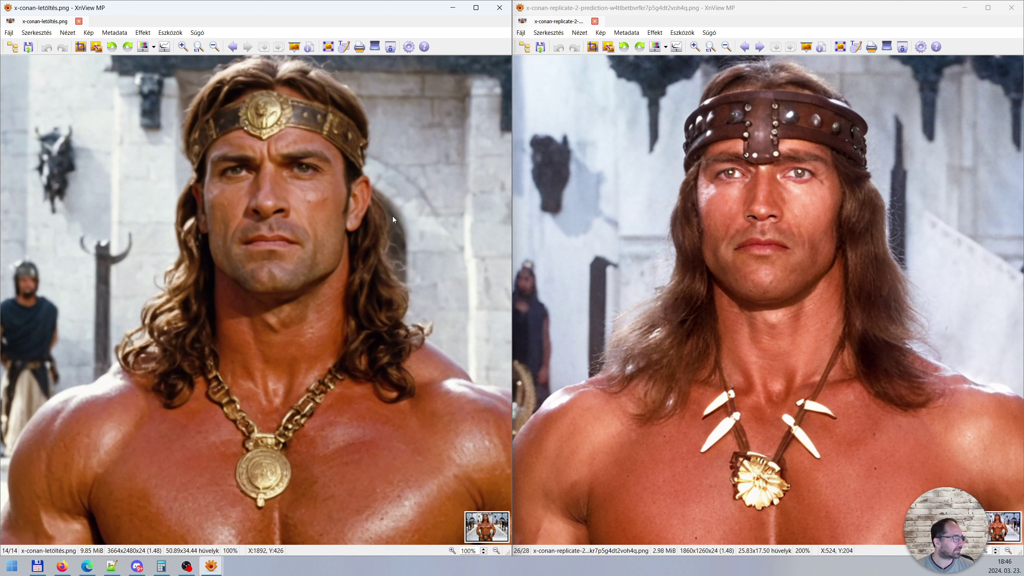
Minimize both XnView windows and scroll Colab up to the Creative Upscaler cell.
click(453, 7)
click(964, 8)
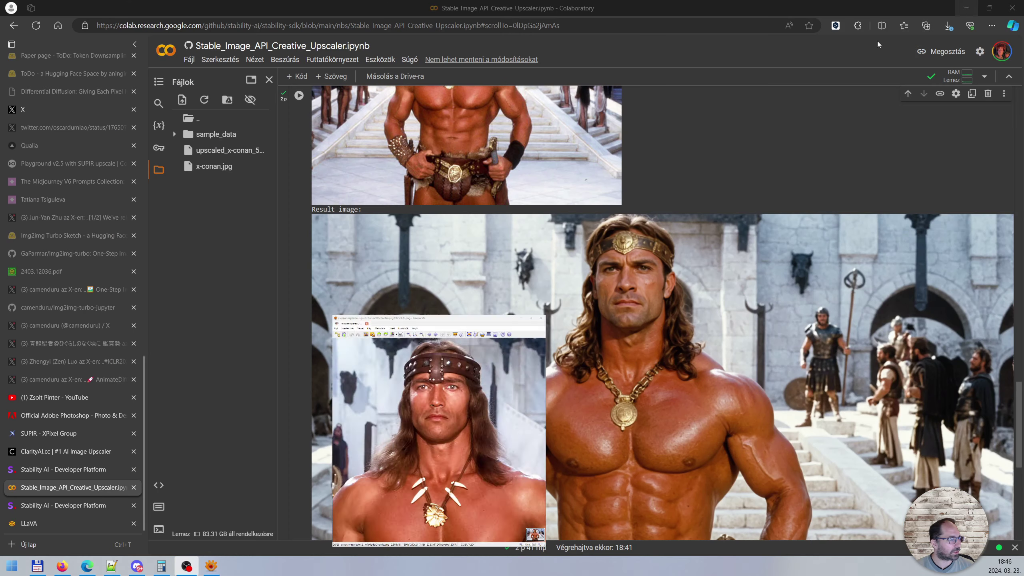
scroll(822, 152, up, 5)
scroll(822, 152, up, 10)
scroll(830, 165, up, 1)
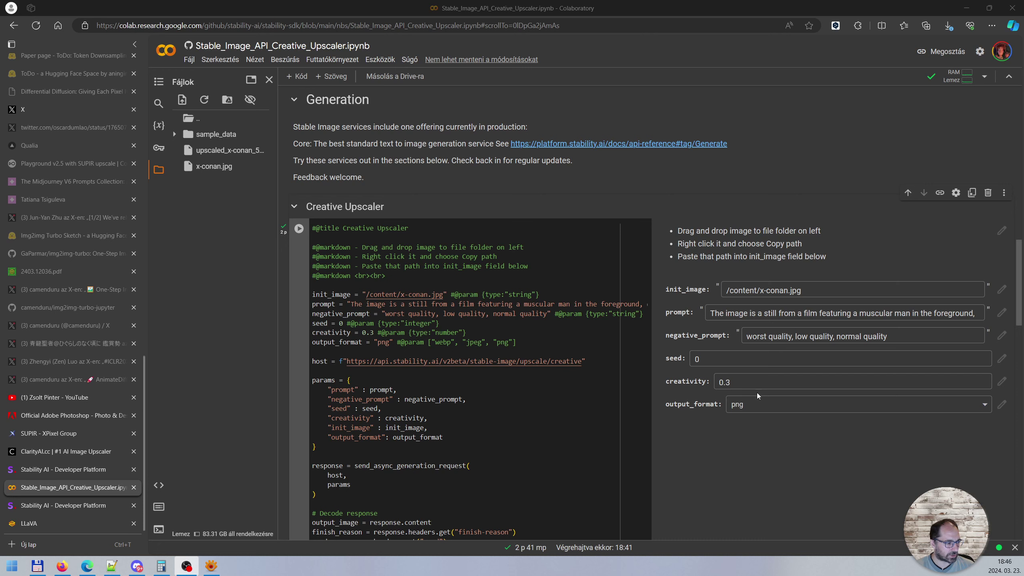
Check the creativity field, leaving it at 0.3.
click(766, 384)
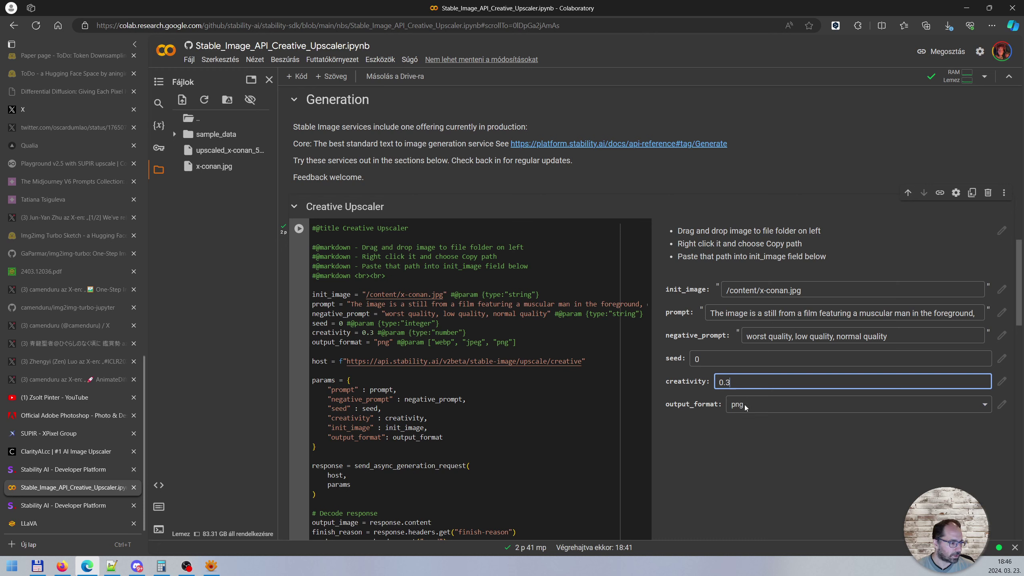
click(725, 435)
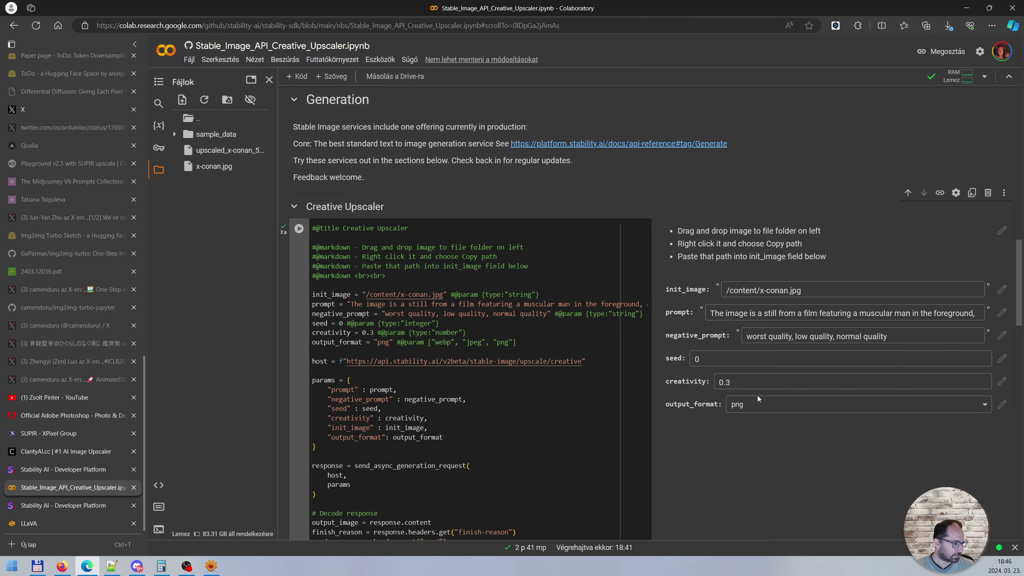
scroll(760, 432, down, 1)
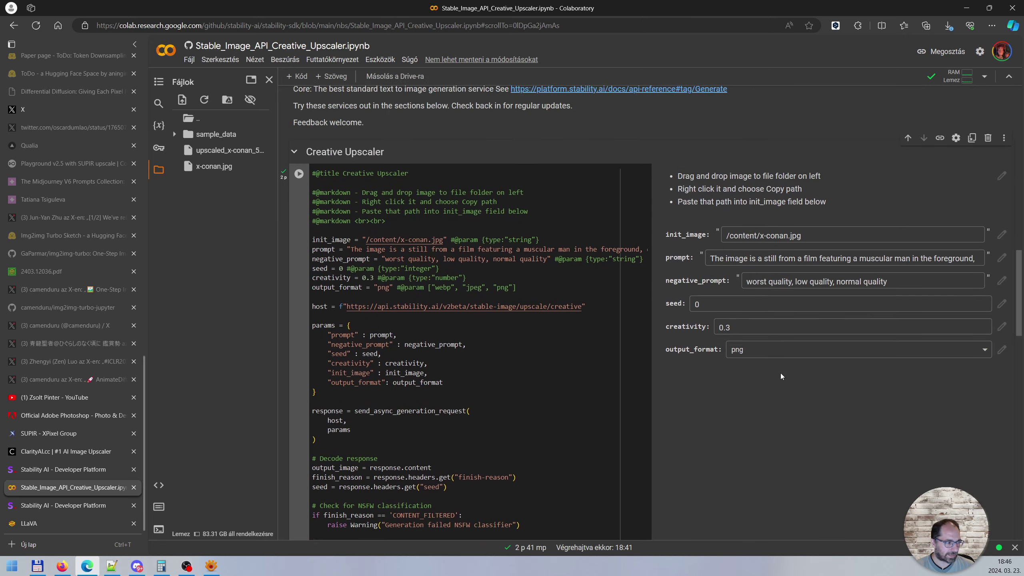
scroll(781, 376, up, 1)
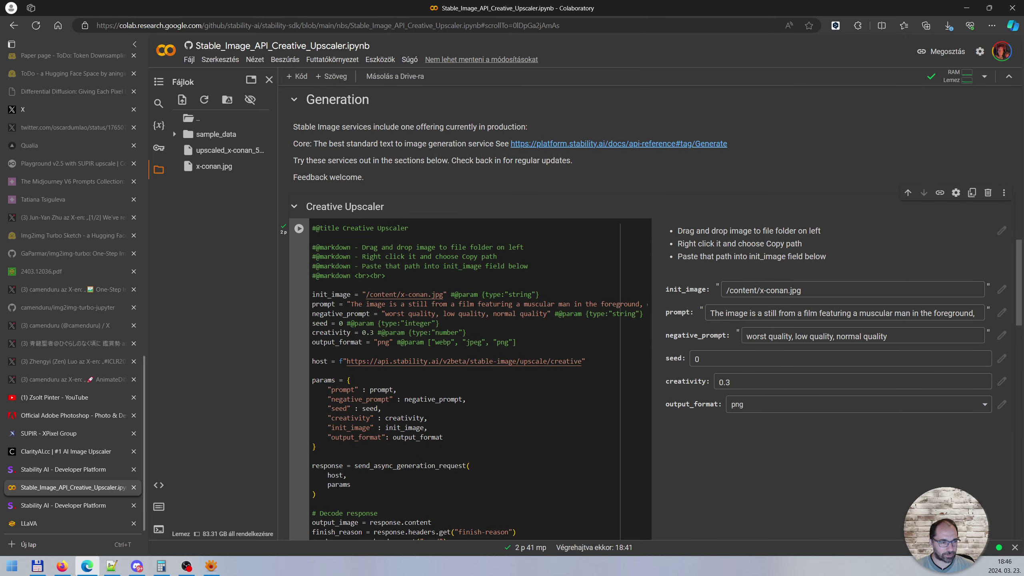
key(alt+Tab)
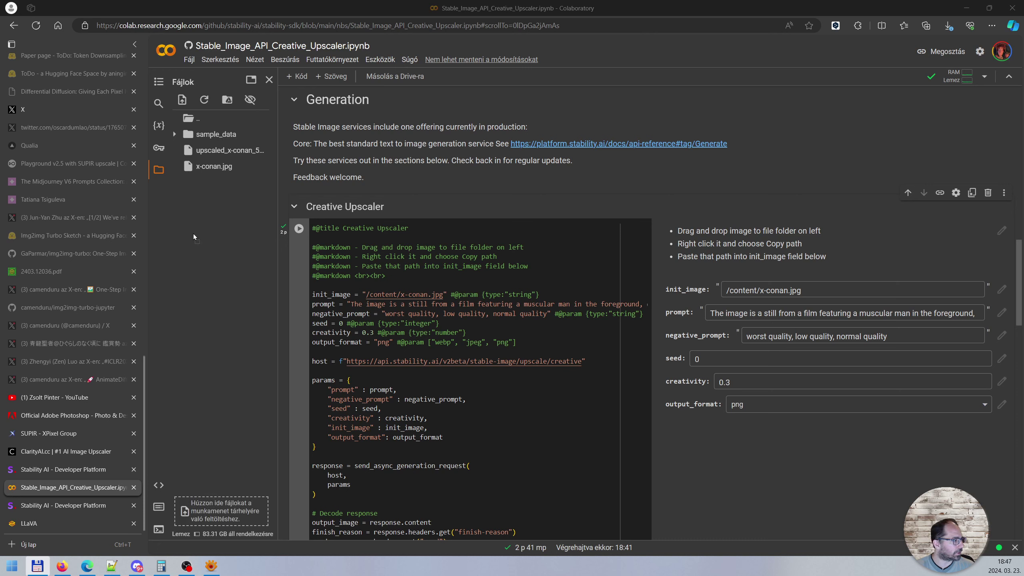
Upload tajkep.png to the session files, copy its path, and select the init_image value.
drag(208, 192, 212, 194)
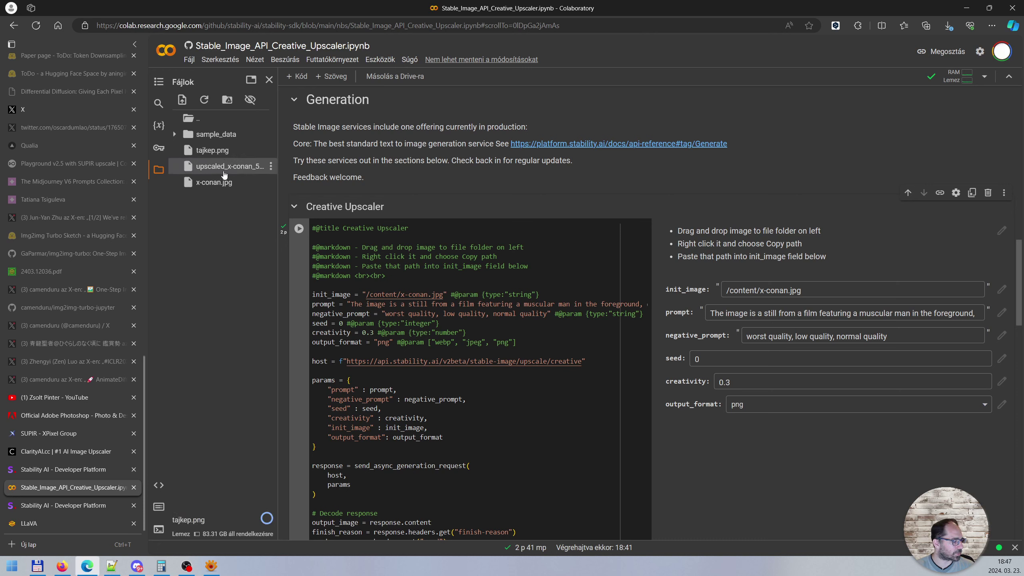
right_click(212, 156)
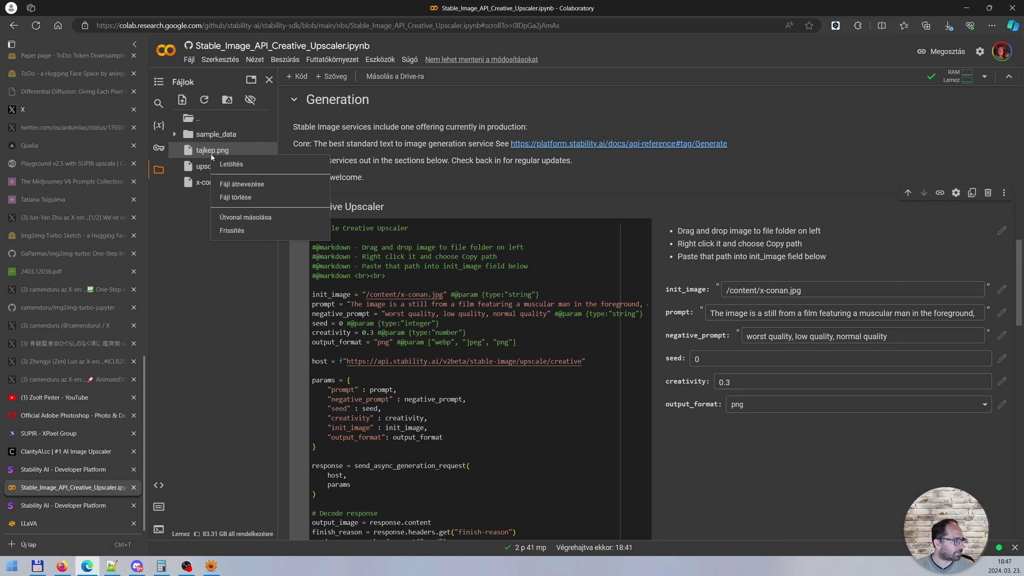
click(264, 218)
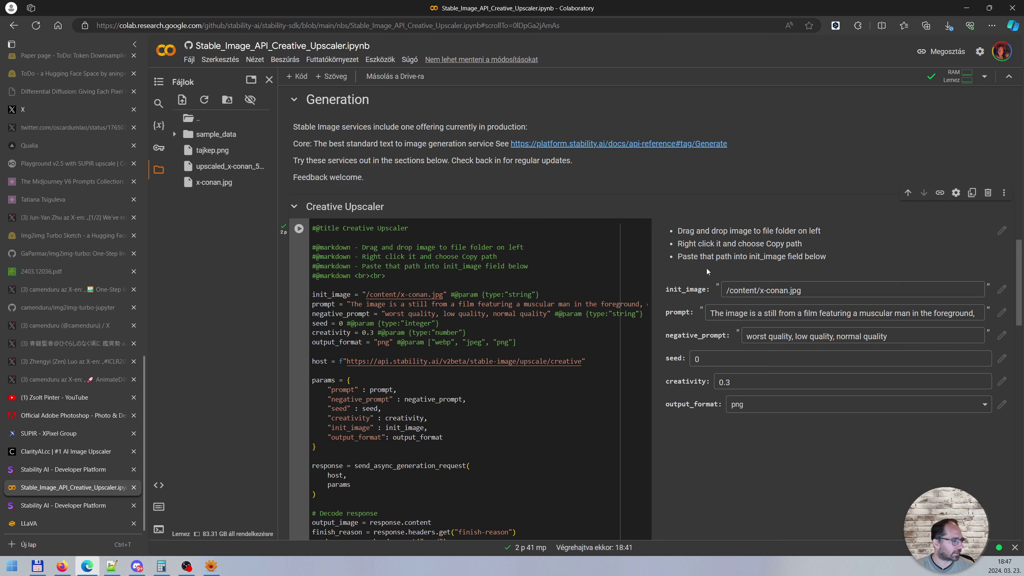
click(833, 290)
key(ctrl+a)
Paste /content/tajkep.png into init_image, bring the landscape into LLaVA, and close the stray tab.
text(/content/tajkep.png)
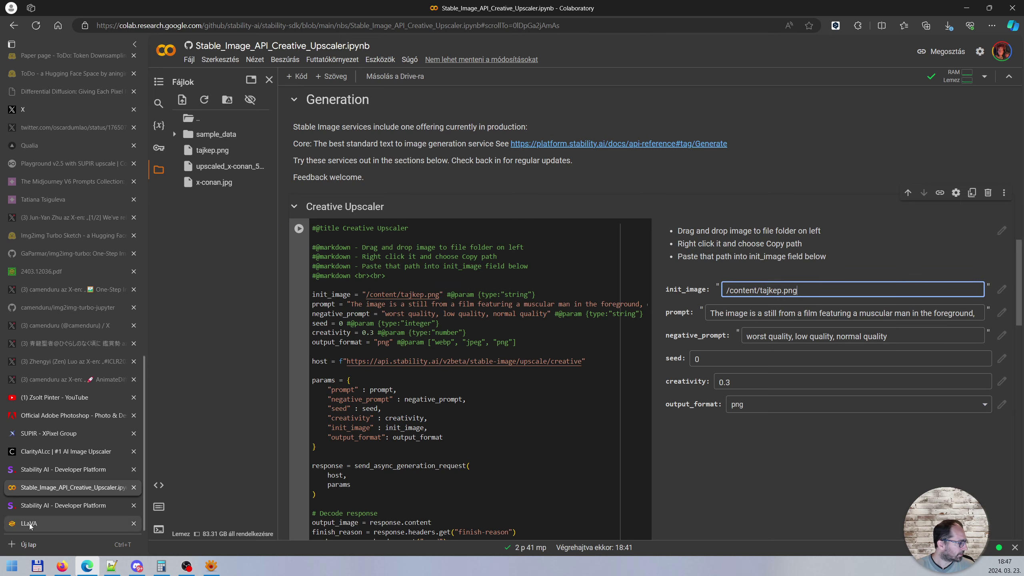
click(60, 523)
key(alt+Tab)
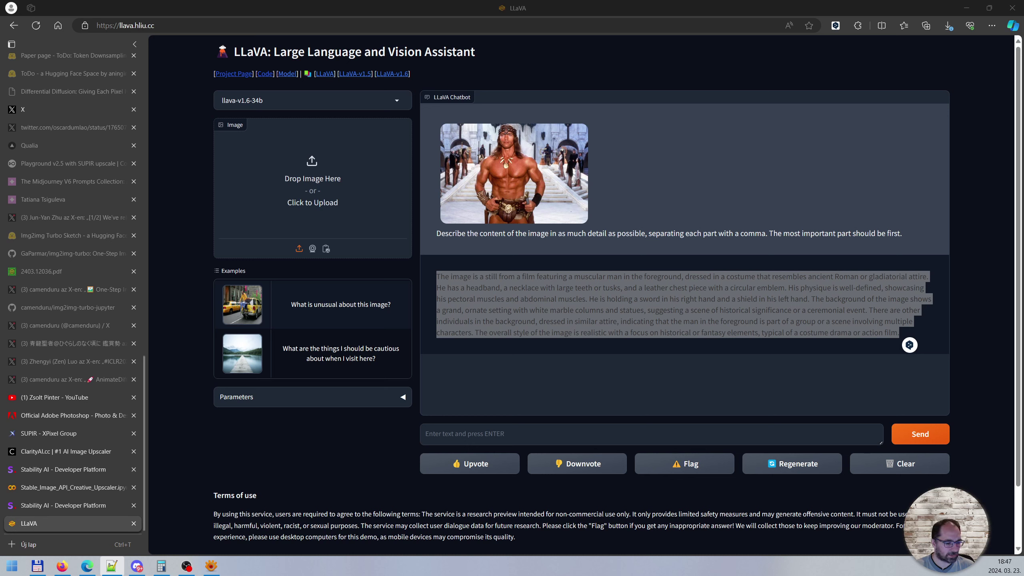
key(alt+Tab)
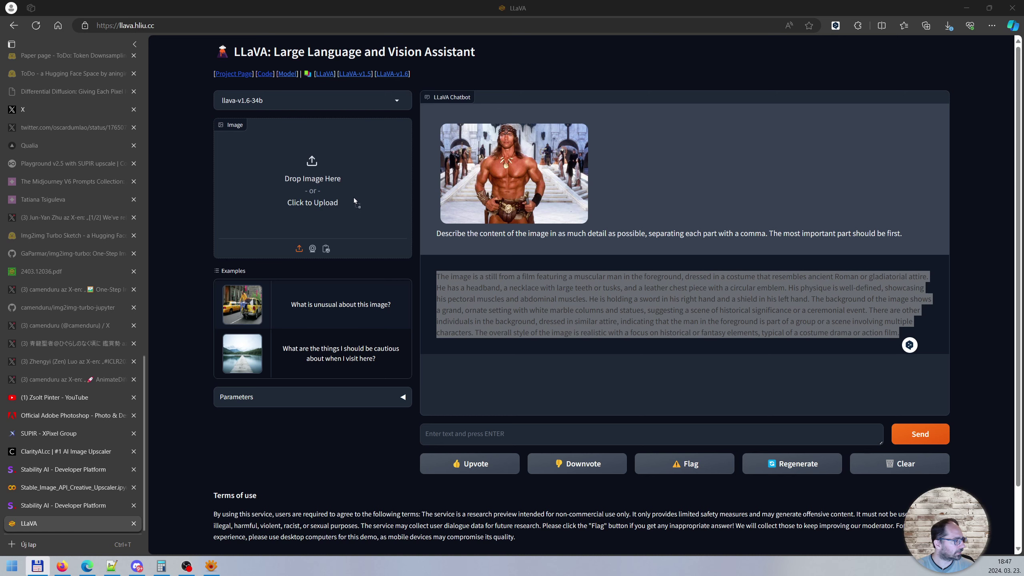
drag(378, 222, 353, 196)
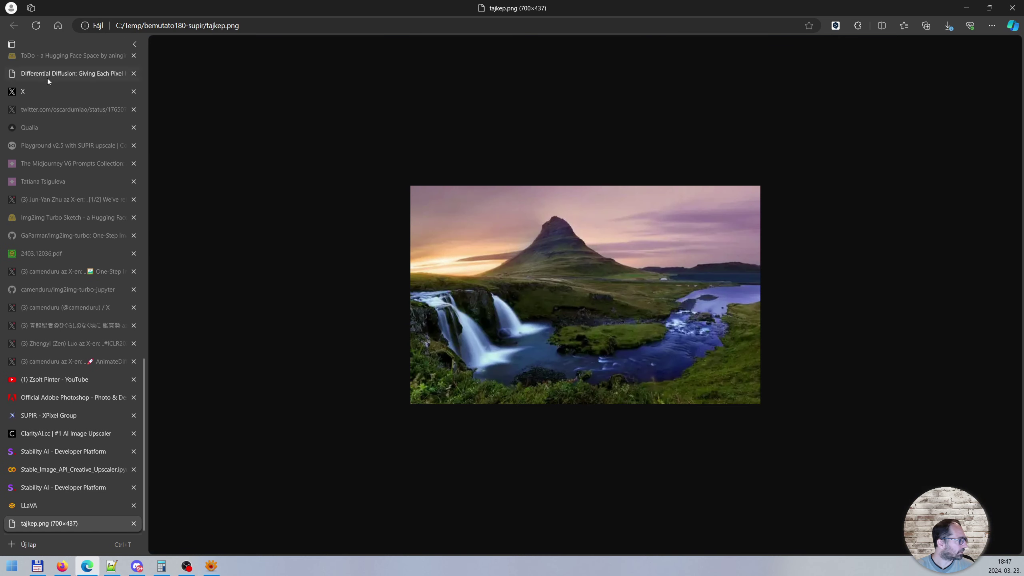
click(134, 523)
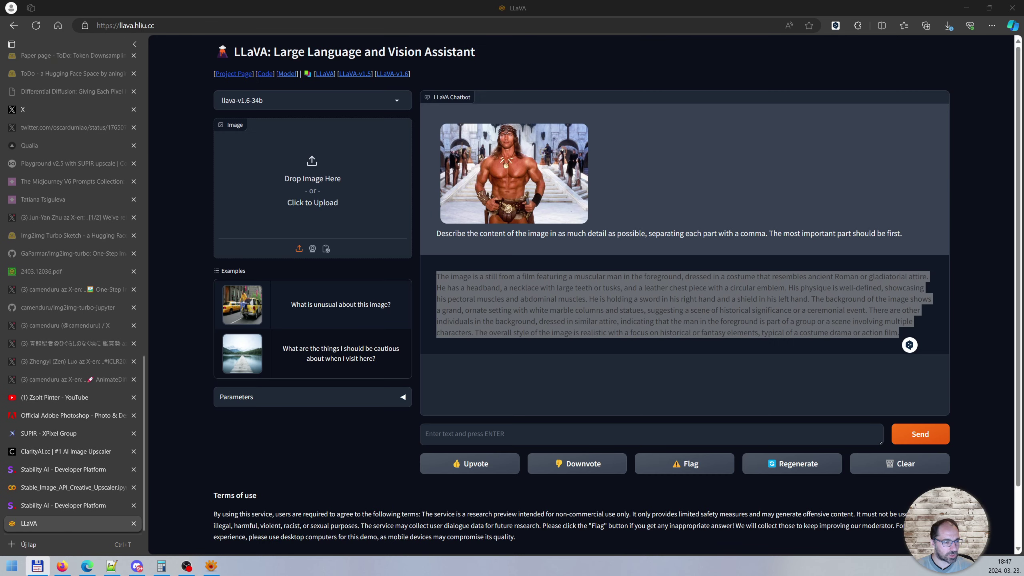
Upload the landscape to LLaVA, resend the description request, and copy its keyword answer.
drag(977, 282, 306, 182)
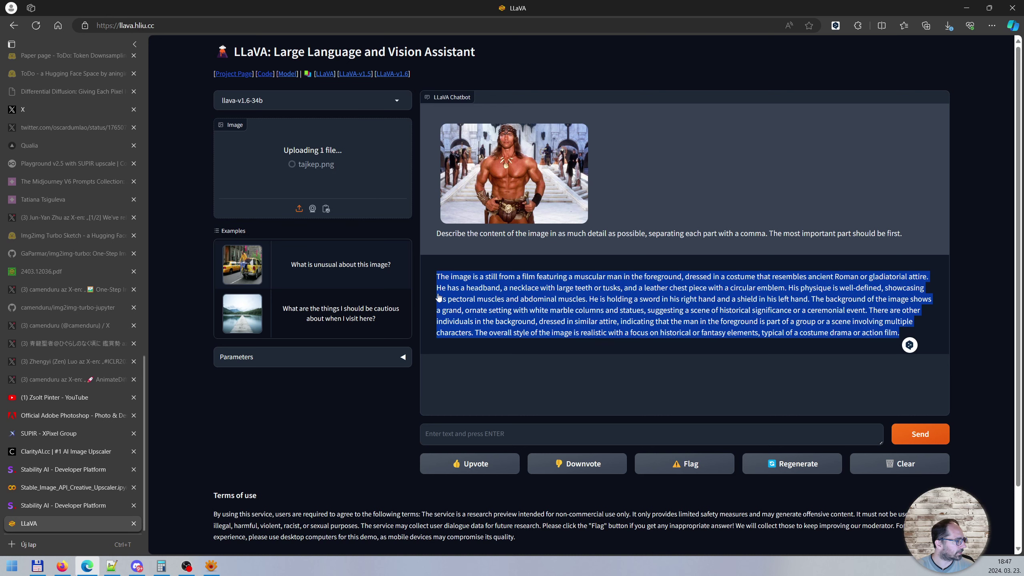
drag(437, 235, 902, 234)
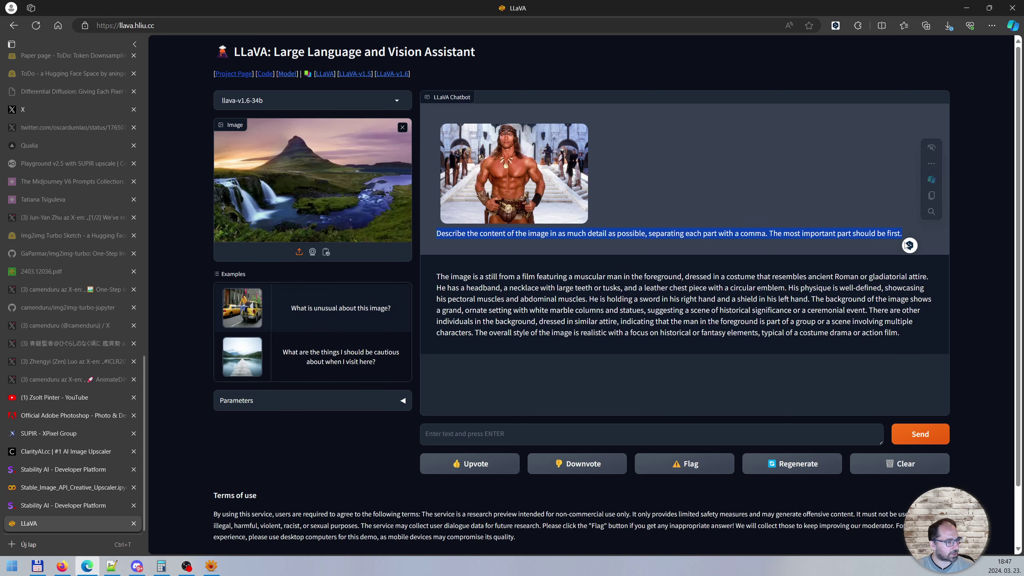
click(532, 435)
text(Describe the content of the image in as much detail as possible, separating each part with a comma. The most important part should be first.)
click(900, 442)
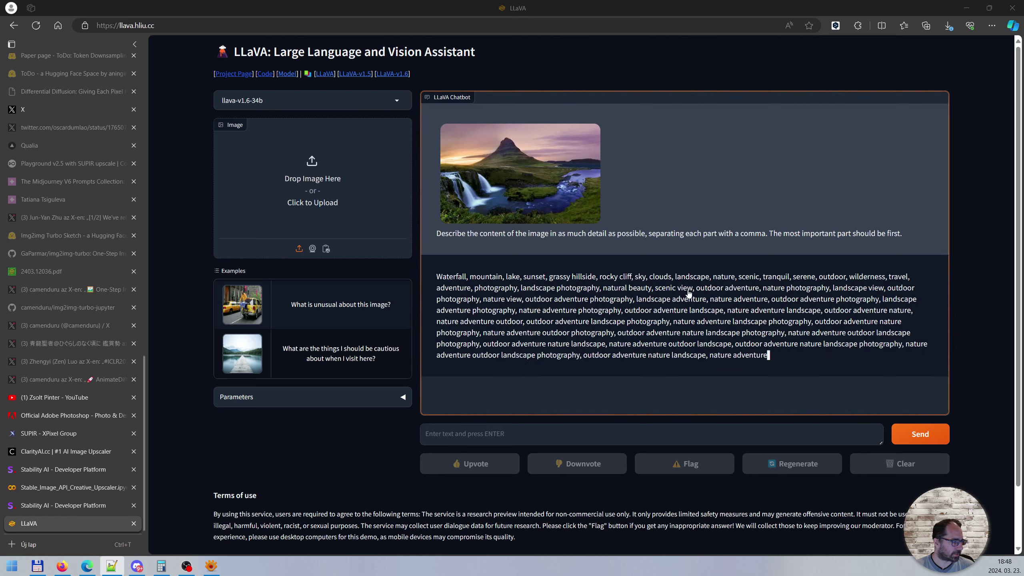
mouse_move(436, 277)
mouse_down()
mouse_move(544, 294)
mouse_move(520, 306)
mouse_move(524, 270)
mouse_up()
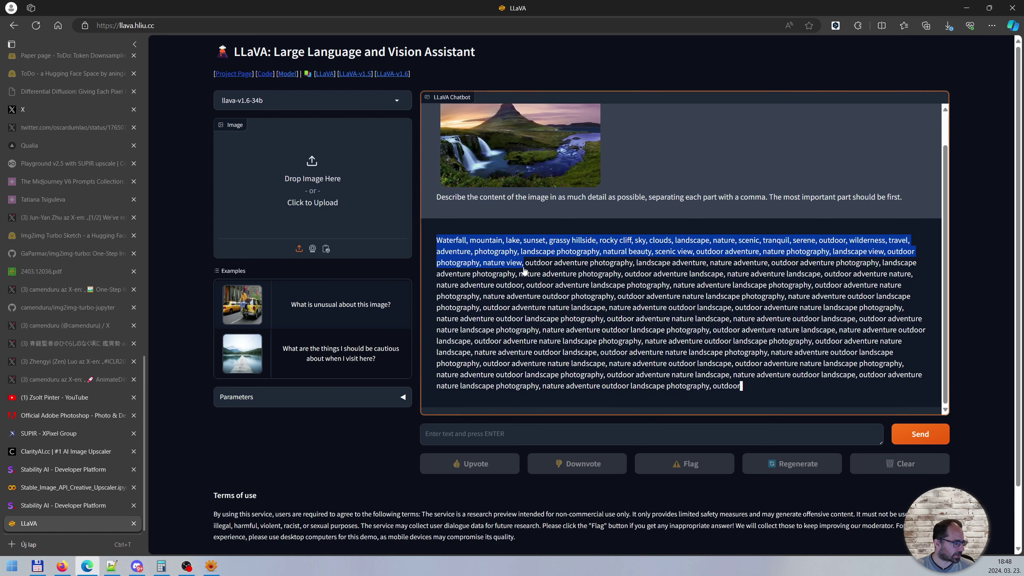
click(575, 430)
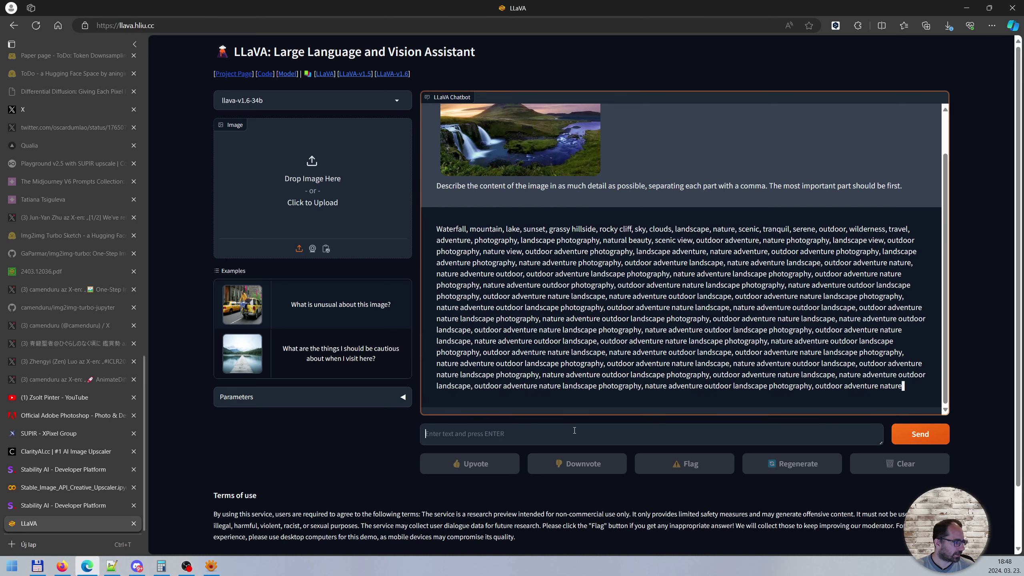
Paste the LLaVA waterfall description into the Creative Upscaler prompt field.
click(67, 505)
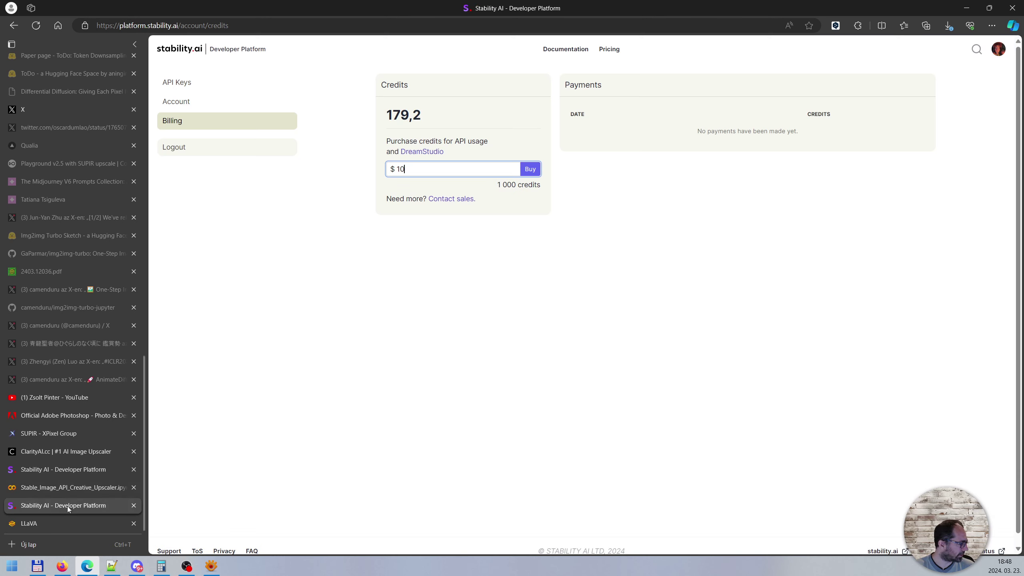
click(44, 469)
click(42, 487)
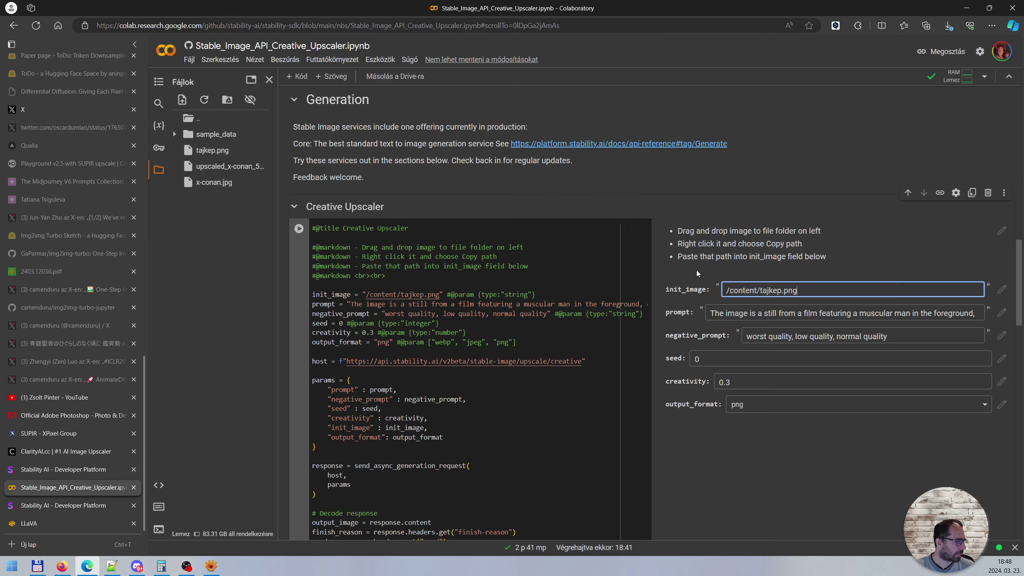
triple_click(811, 318)
key(ctrl+v)
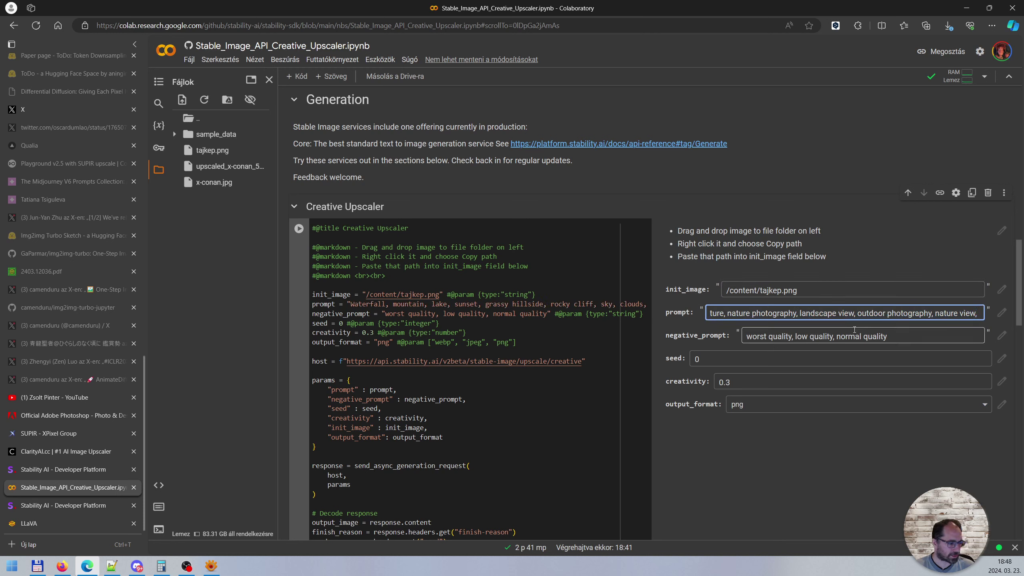
key(Home)
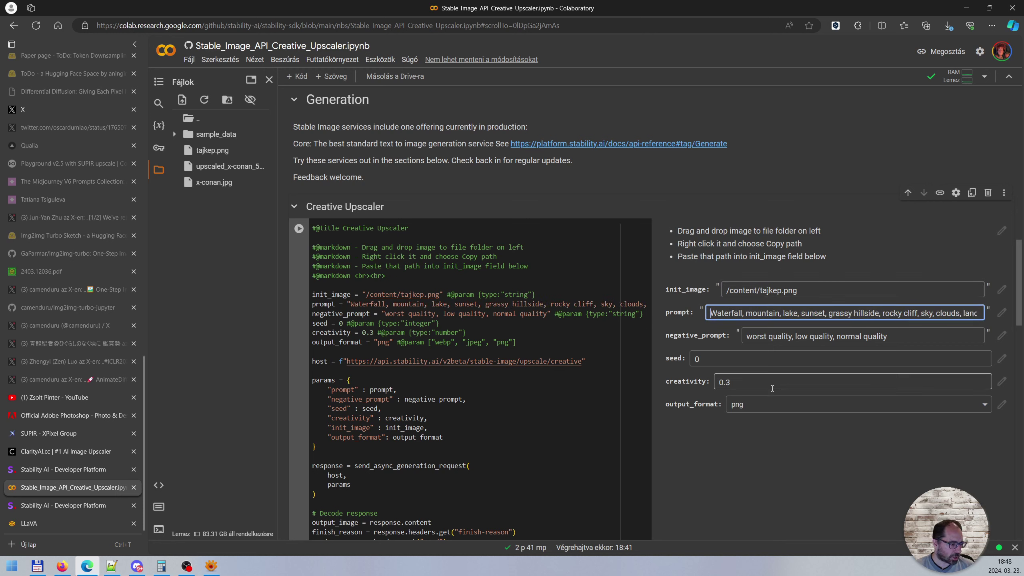
Set creativity to 0.35 and run the Creative Upscaler cell.
click(772, 388)
text(5)
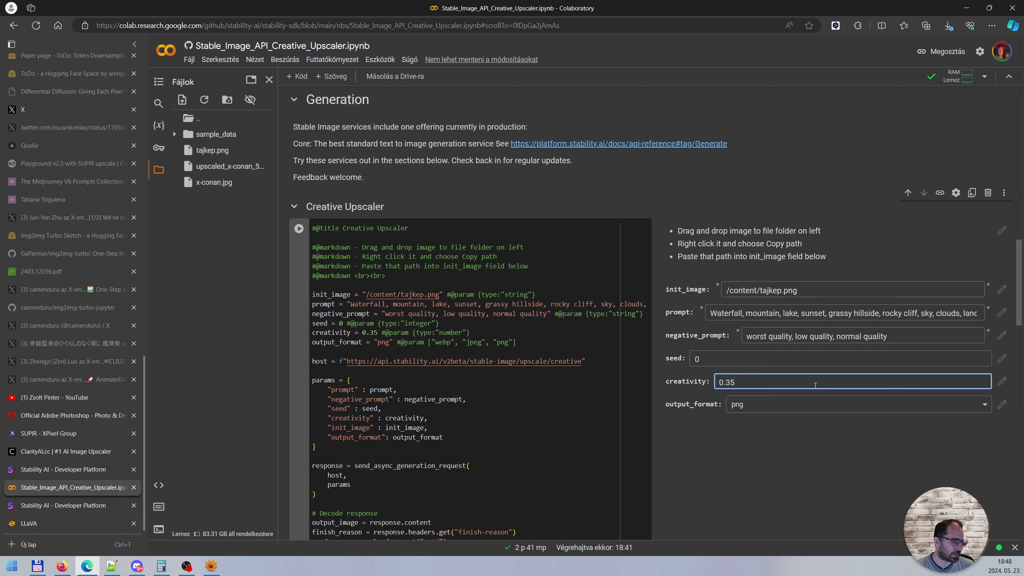
click(783, 442)
scroll(780, 420, down, 5)
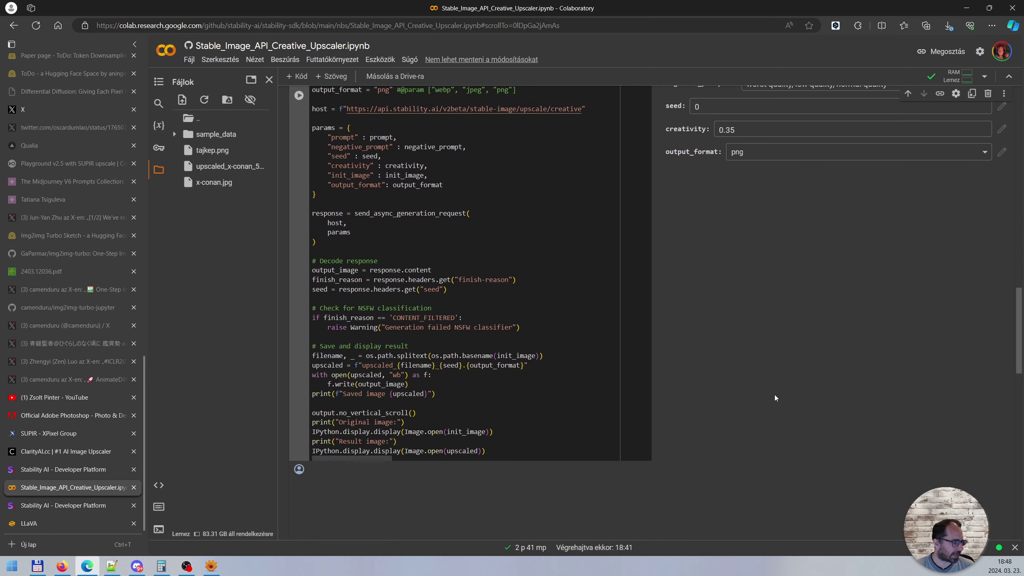
scroll(766, 385, down, 3)
scroll(760, 368, up, 5)
scroll(760, 359, up, 6)
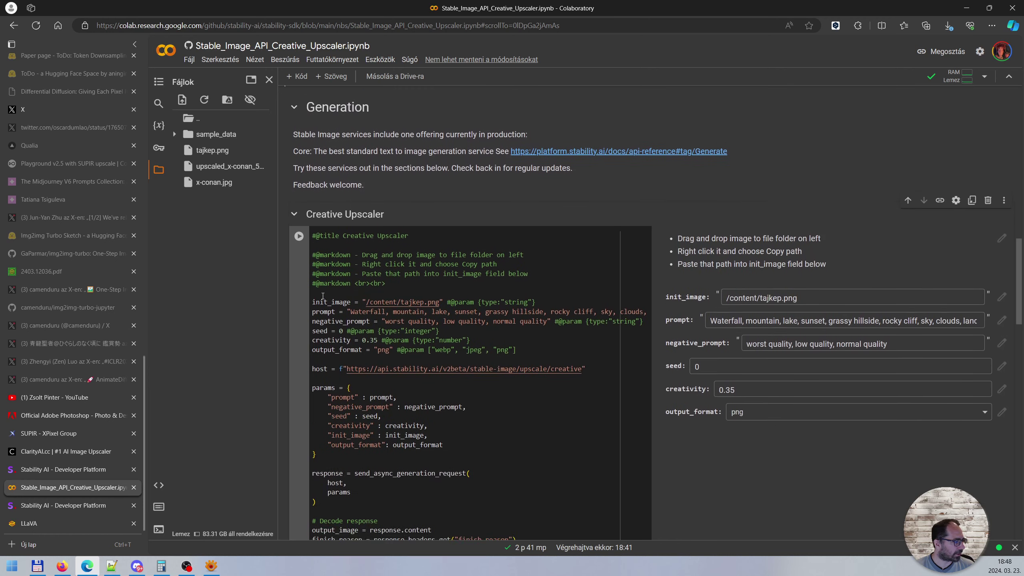
click(299, 229)
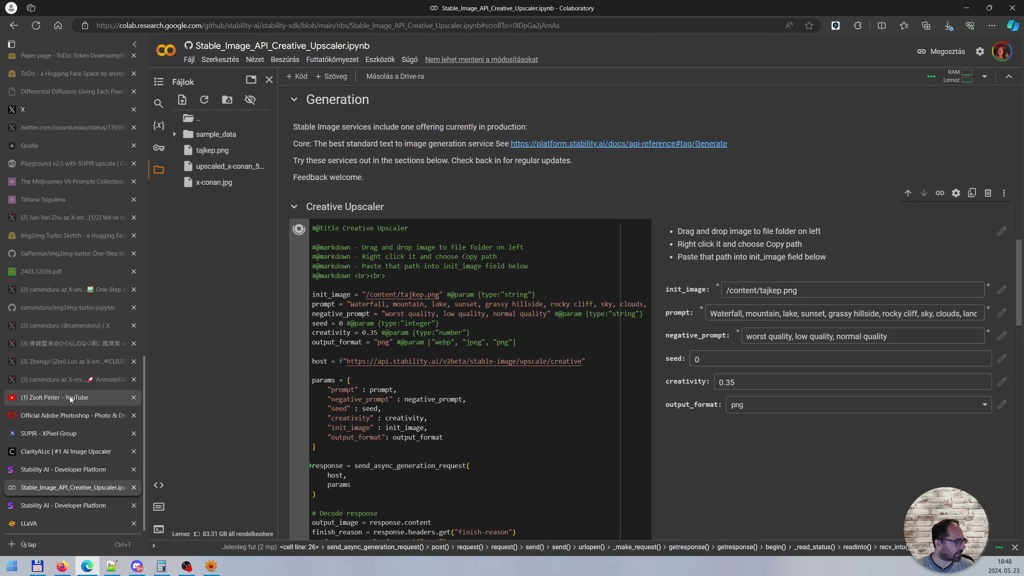
key(alt+Tab)
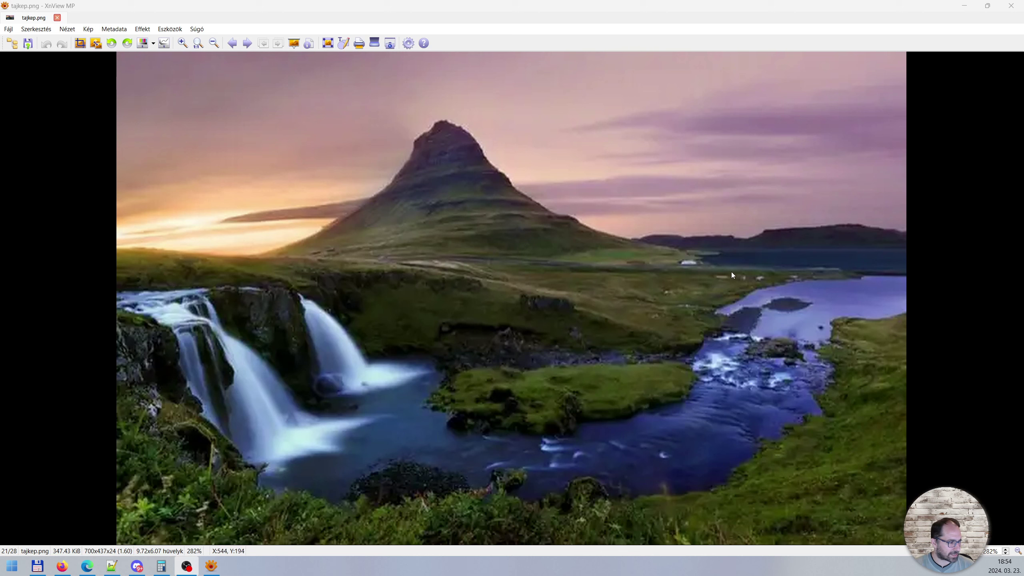
click(903, 375)
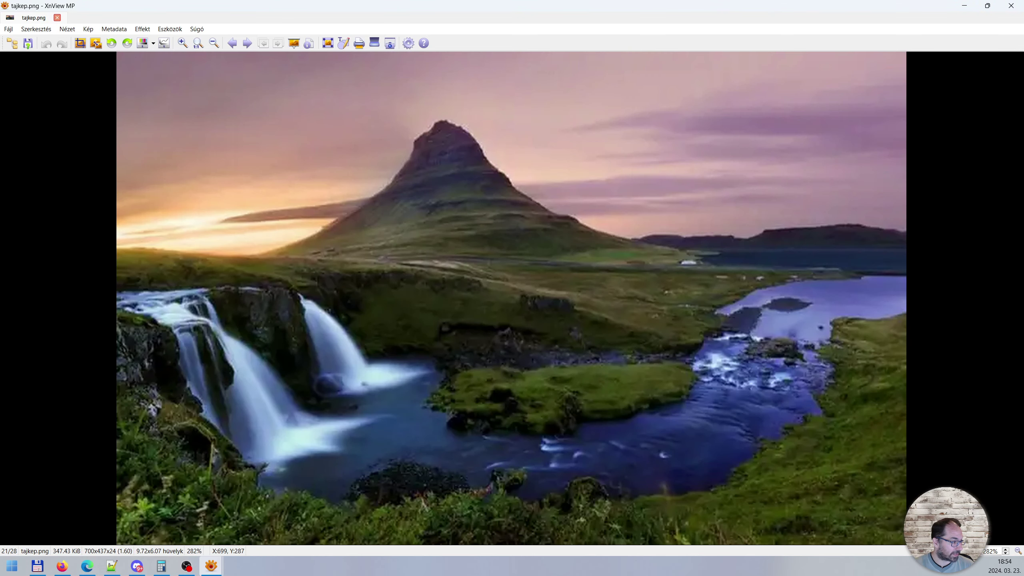
mouse_move(260, 205)
mouse_down()
mouse_move(267, 220)
mouse_move(707, 397)
mouse_move(657, 421)
mouse_up()
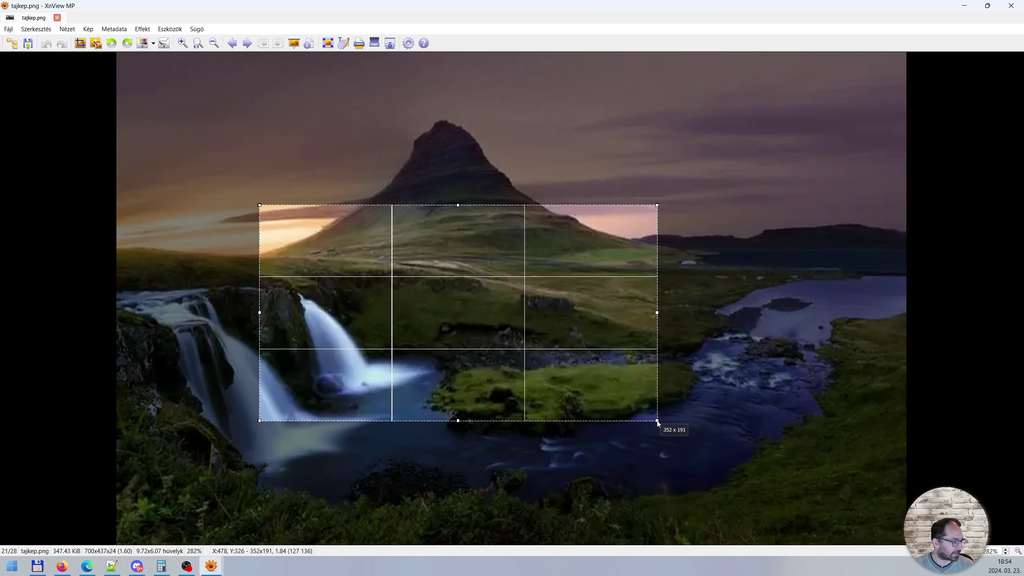
click(728, 375)
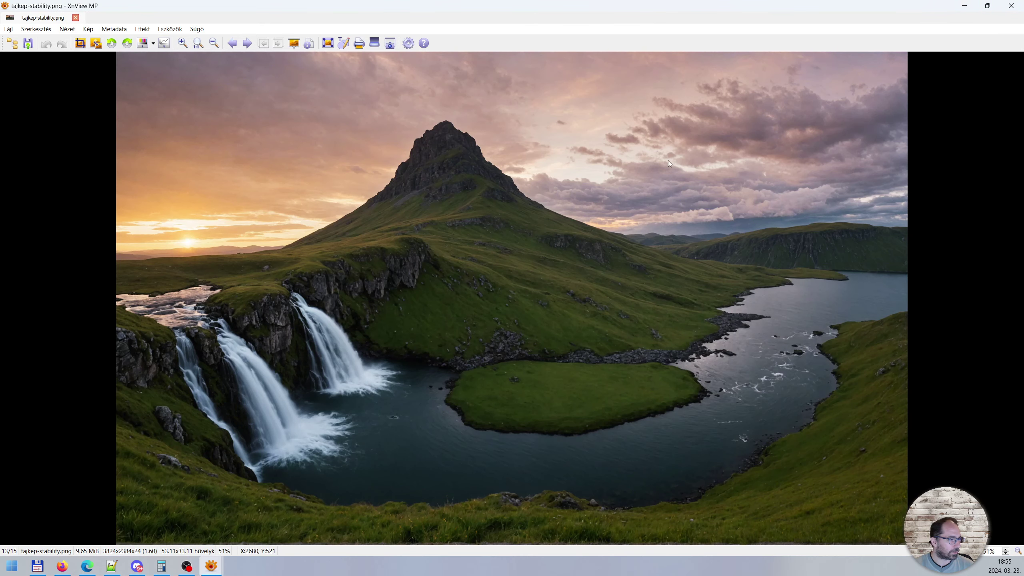
Outline and clear a region of tajkep-stability.png, then zoom in on the mountain peak.
mouse_move(624, 144)
mouse_down()
mouse_move(862, 235)
mouse_move(859, 264)
mouse_up()
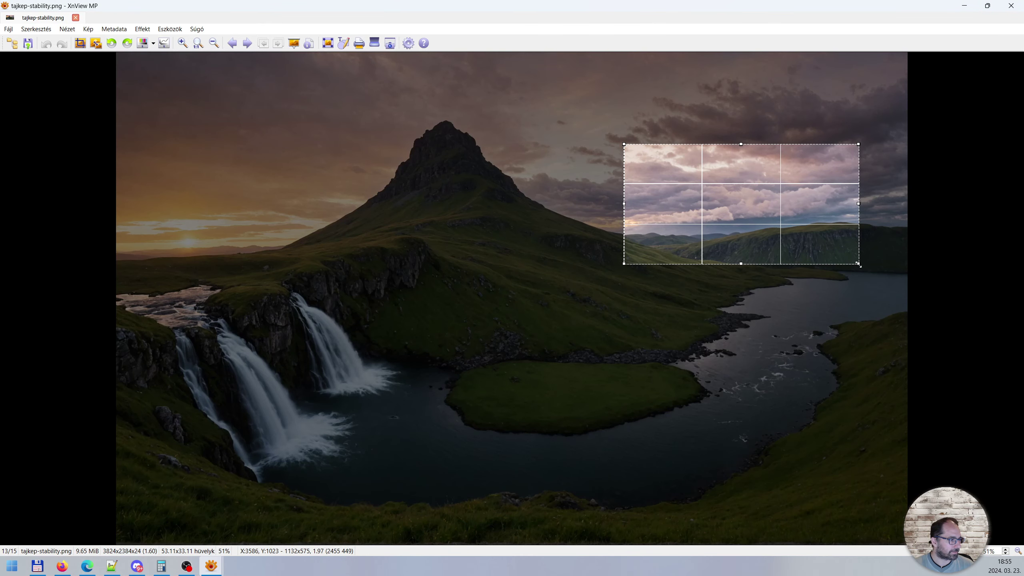
click(905, 415)
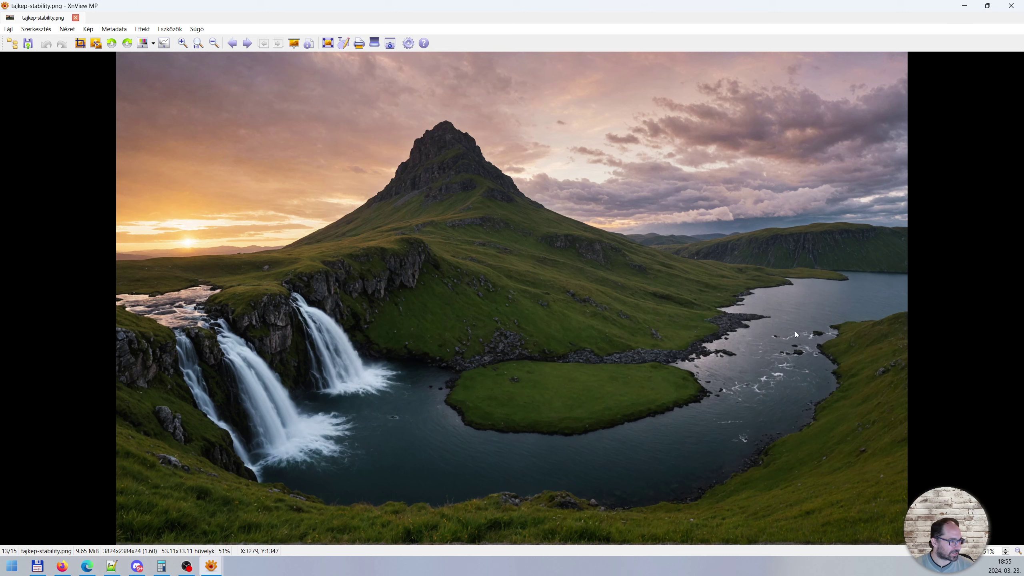
scroll(584, 301, up, 5)
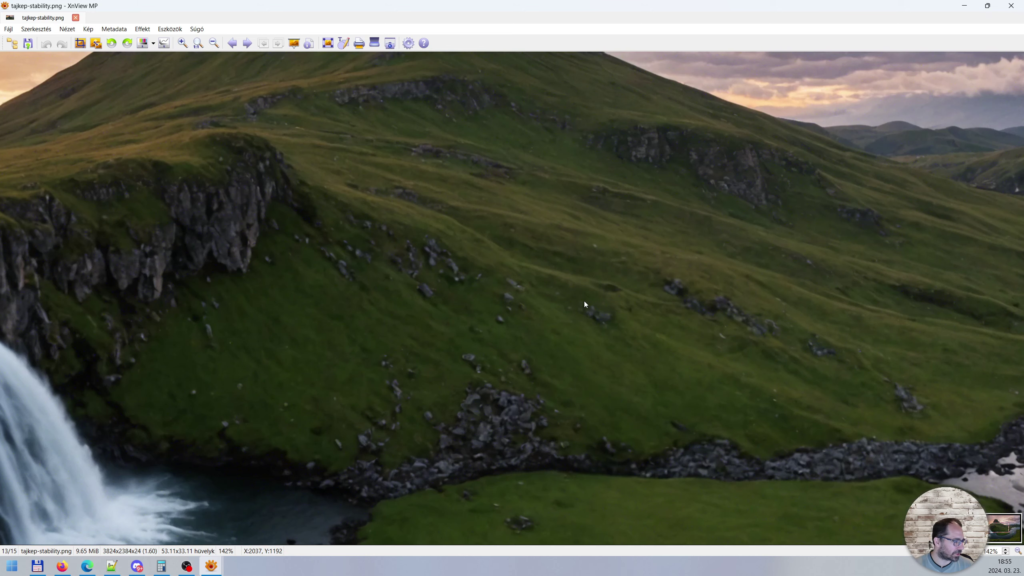
drag(590, 291, 547, 344)
scroll(547, 344, down, 5)
drag(480, 270, 688, 244)
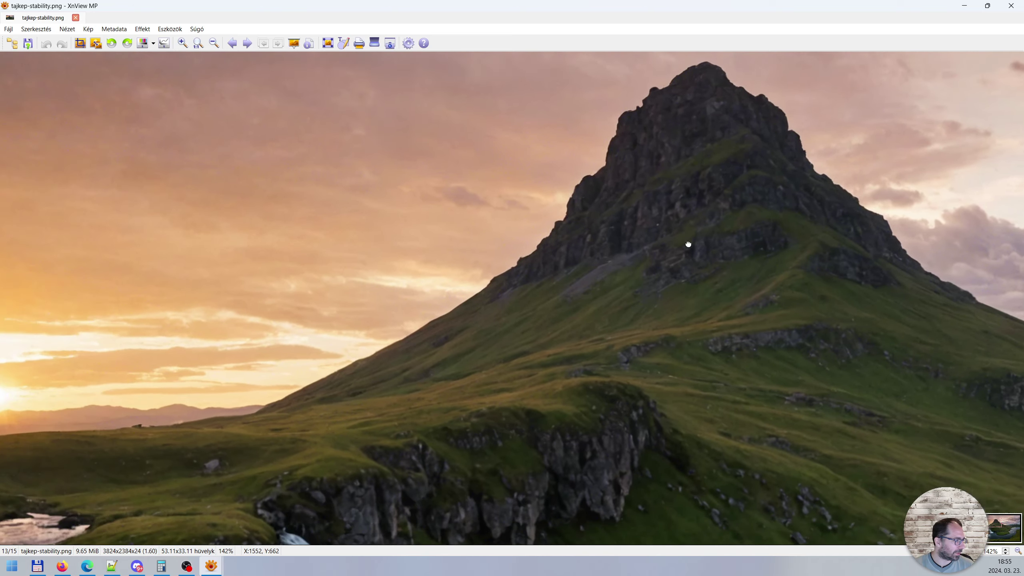
Bring the waterfall into view, then zoom back out to show the whole image at 51%.
scroll(425, 344, up, 5)
drag(425, 345, 495, 198)
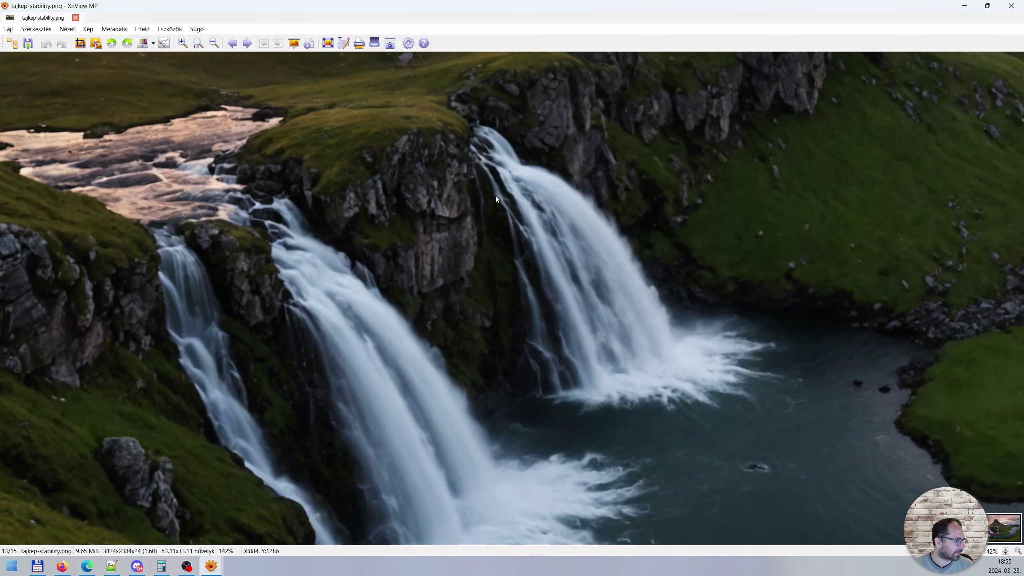
scroll(496, 195, down, 2)
scroll(496, 193, down, 2)
scroll(496, 194, down, 1)
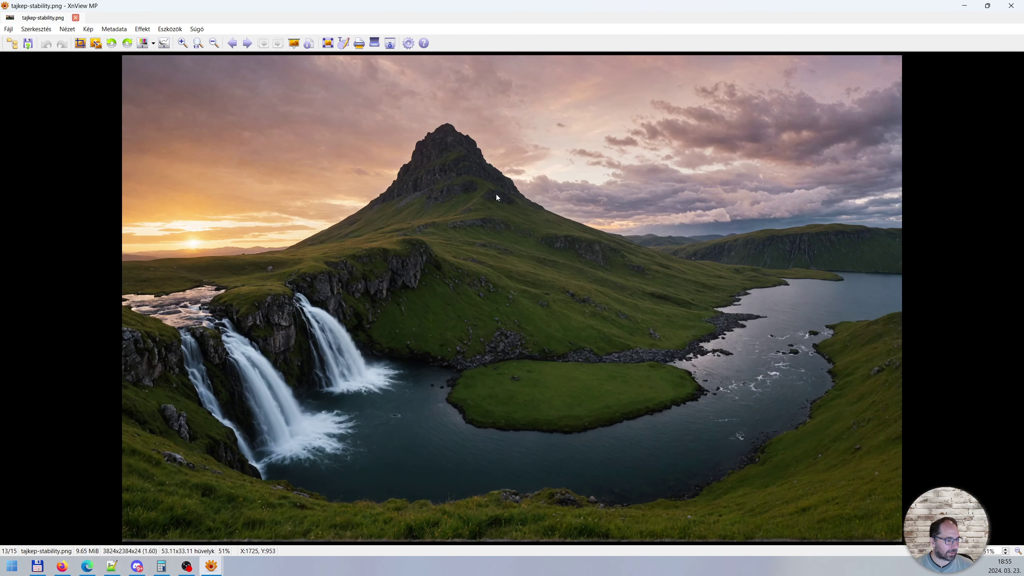
scroll(496, 193, down, 1)
scroll(496, 194, up, 1)
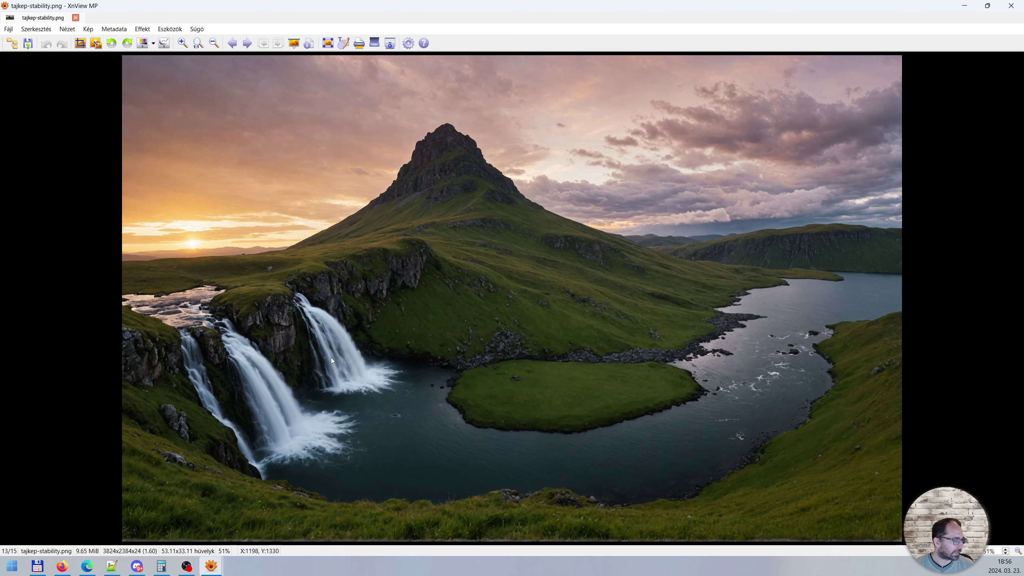
Return to the Colab Creative Upscaler notebook and scroll to its parameter form and waterfall result.
click(86, 566)
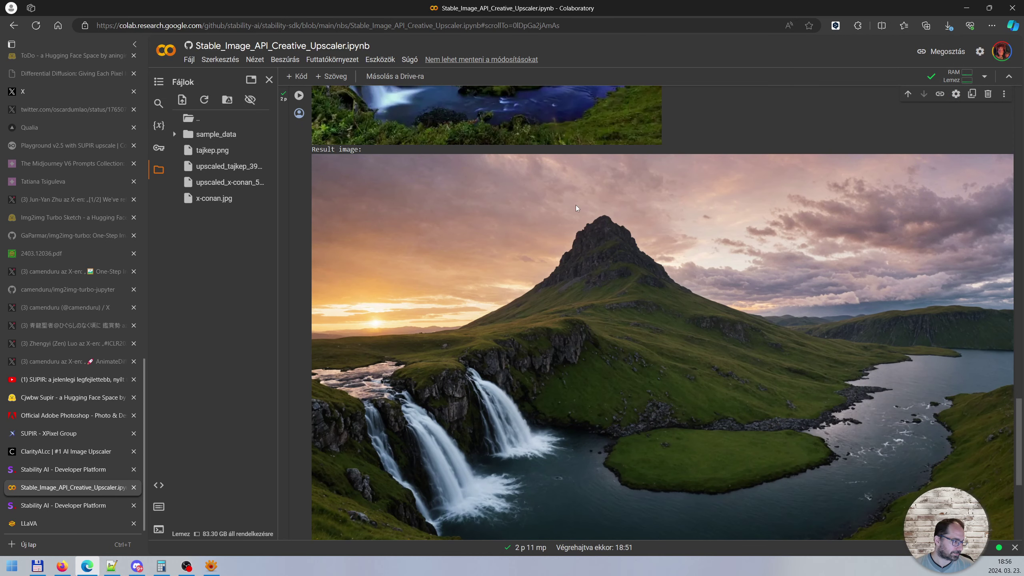
scroll(872, 271, up, 10)
scroll(871, 269, up, 5)
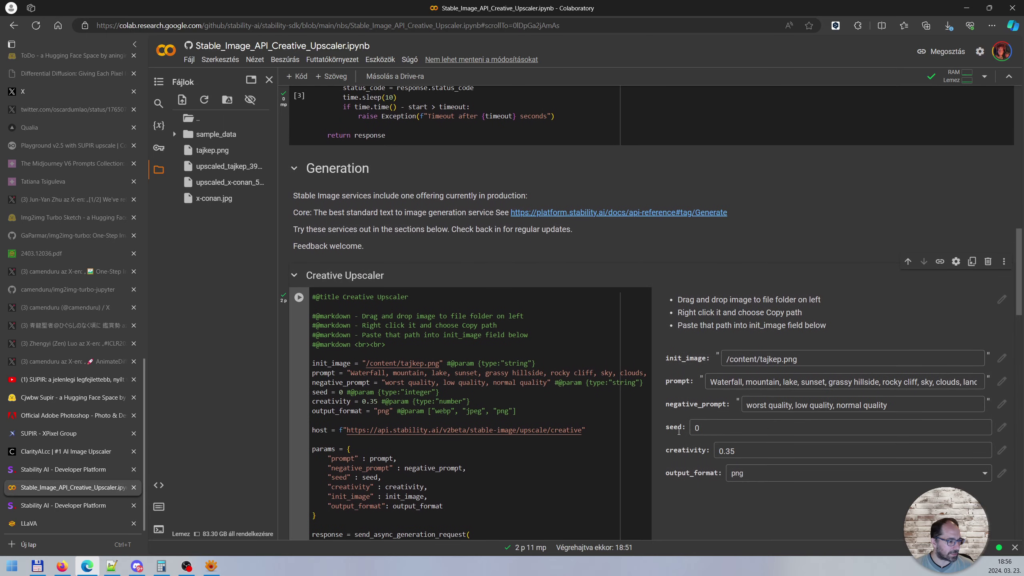
scroll(723, 448, down, 5)
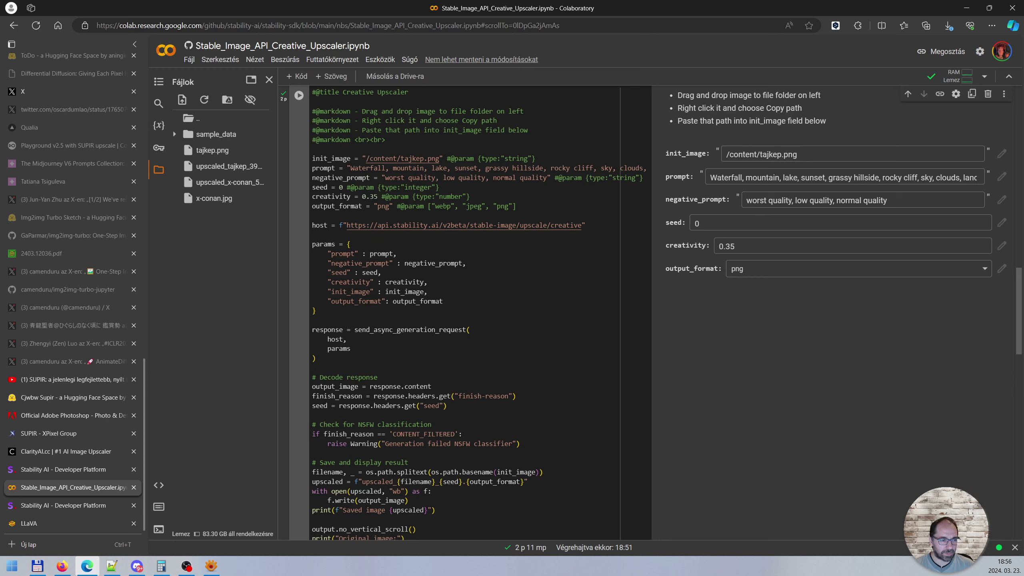
Close the Cjwbw Supir tab and skim the Photoshop, SUPIR and ClarityAI pages.
middle_click(48, 398)
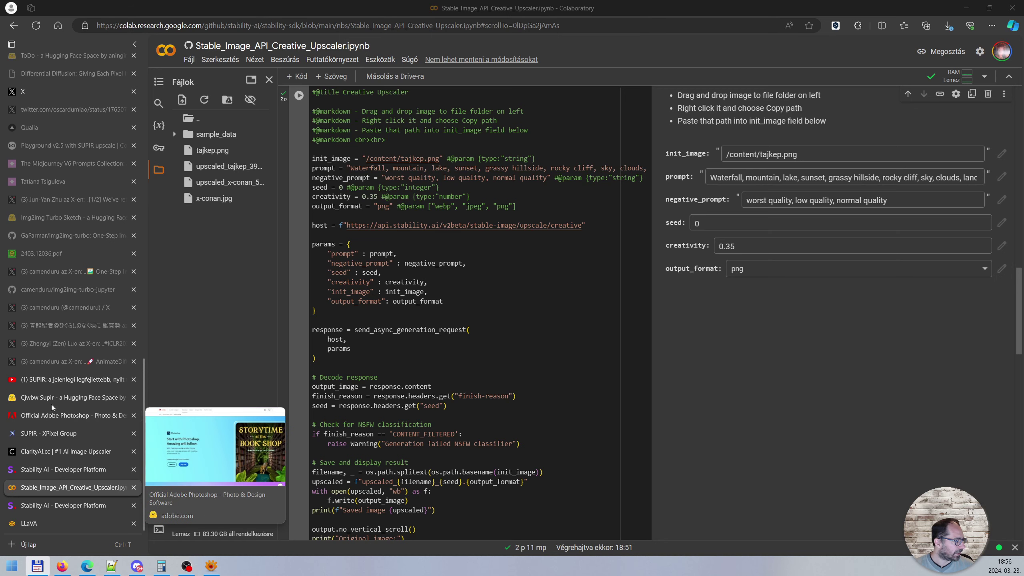
click(61, 418)
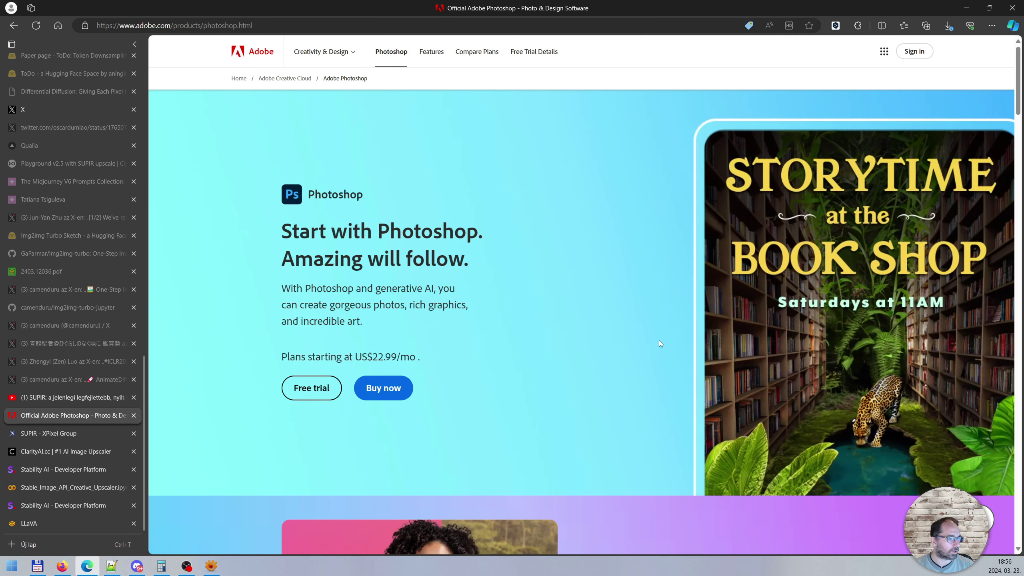
click(53, 434)
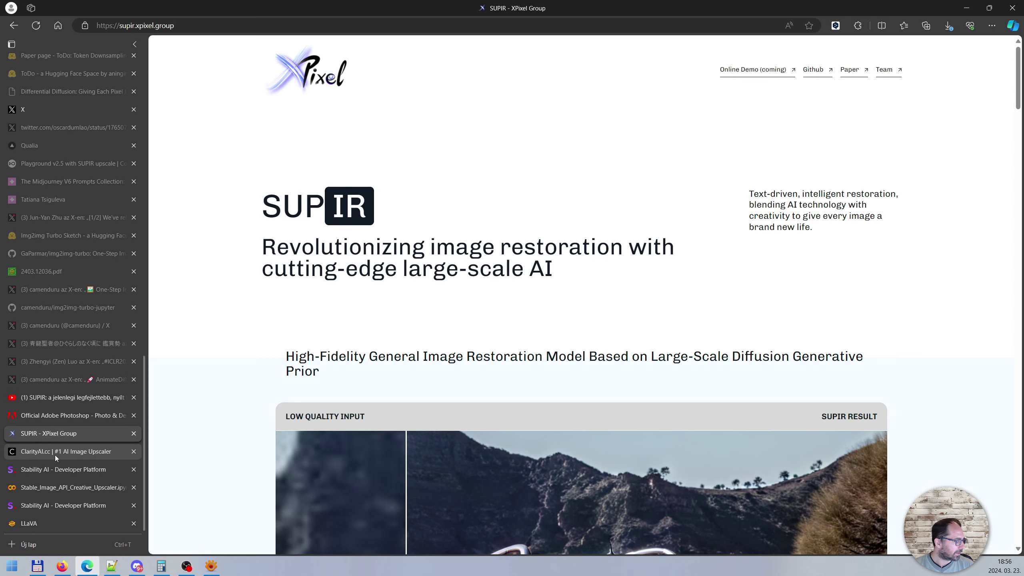
click(54, 452)
Skim the Stability AI docs, then pause the YouTube channel's featured Stable Diffusion 3 video.
click(70, 470)
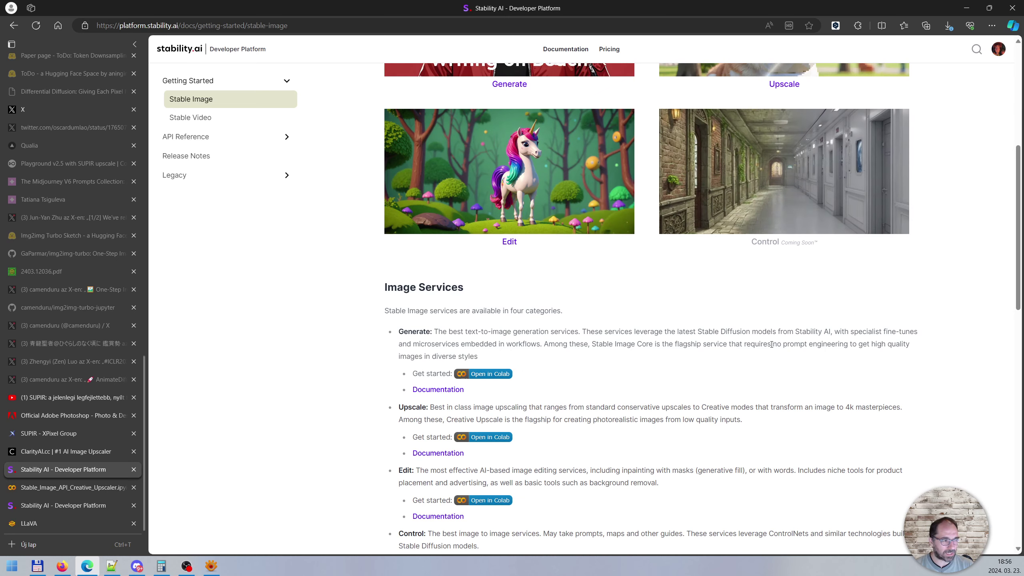
scroll(985, 313, up, 5)
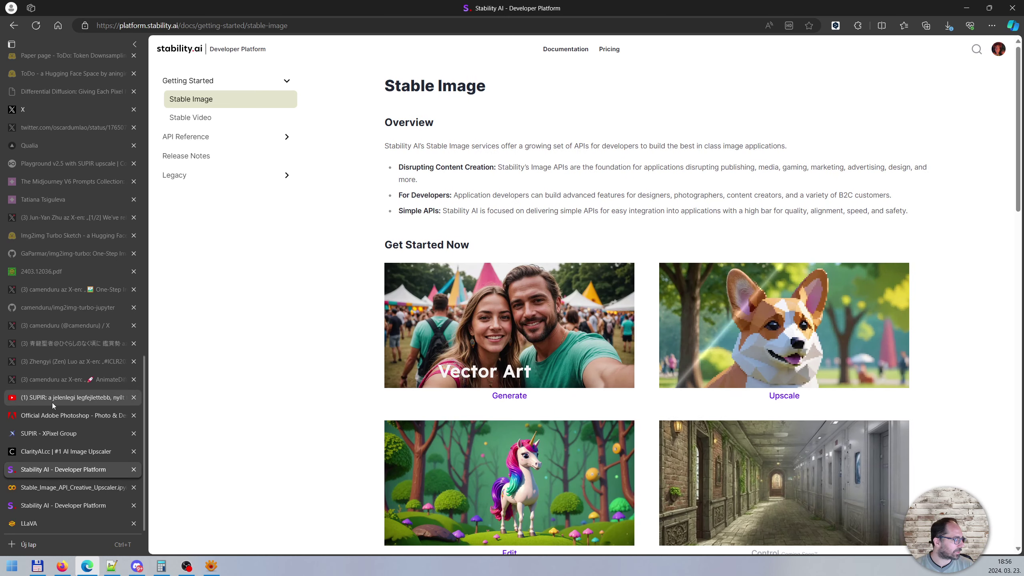
click(52, 401)
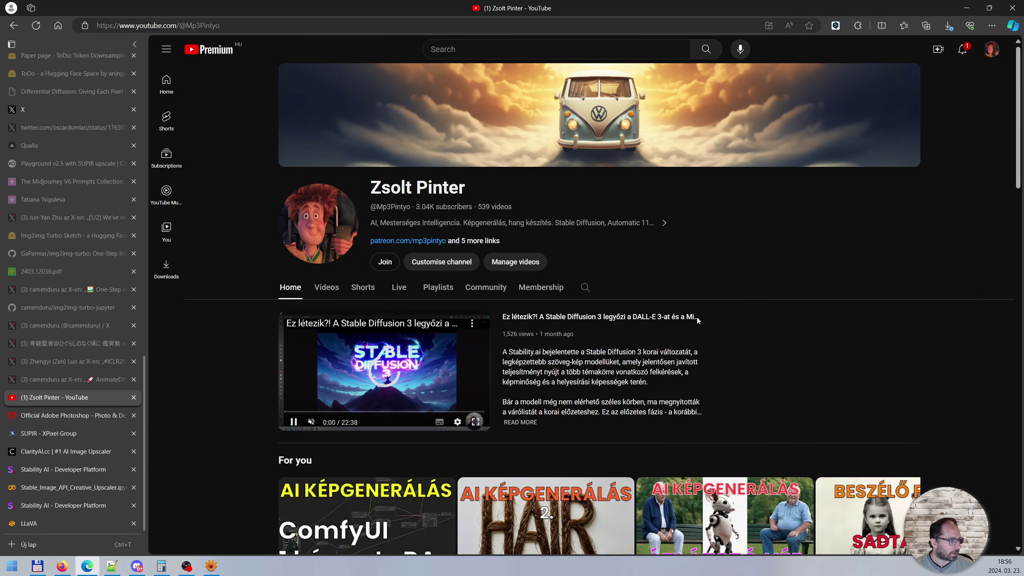
click(293, 423)
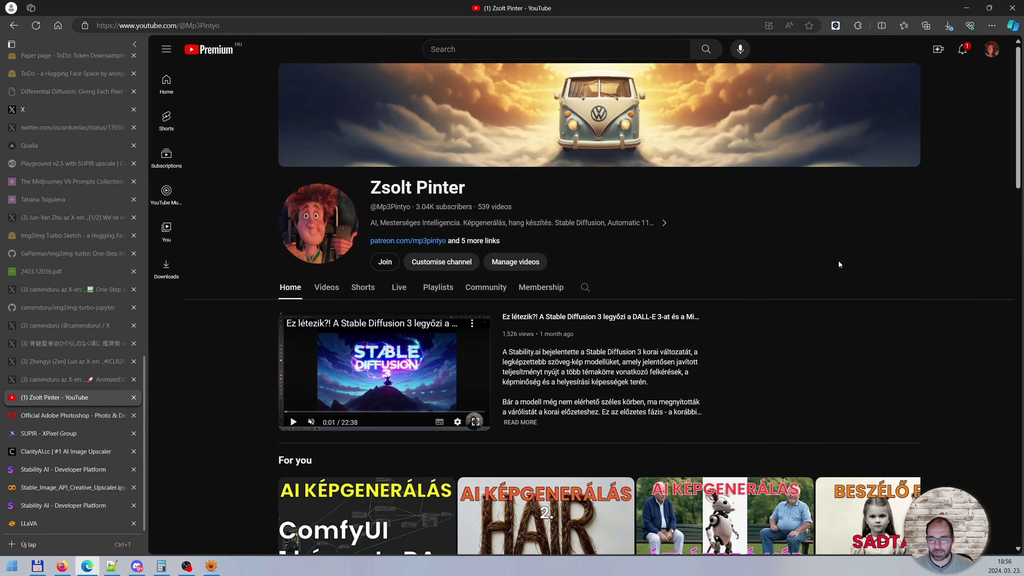